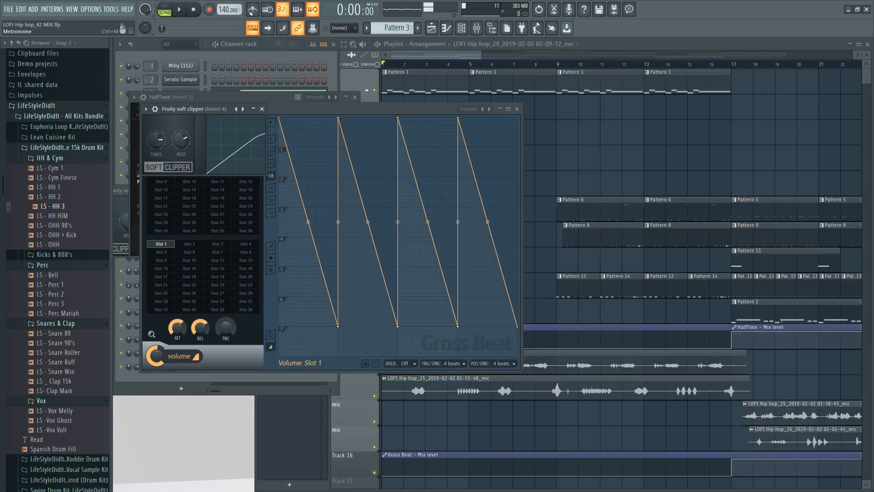
- Play the opening of the song with the playlist brought to the front, then stop playback
key(space)
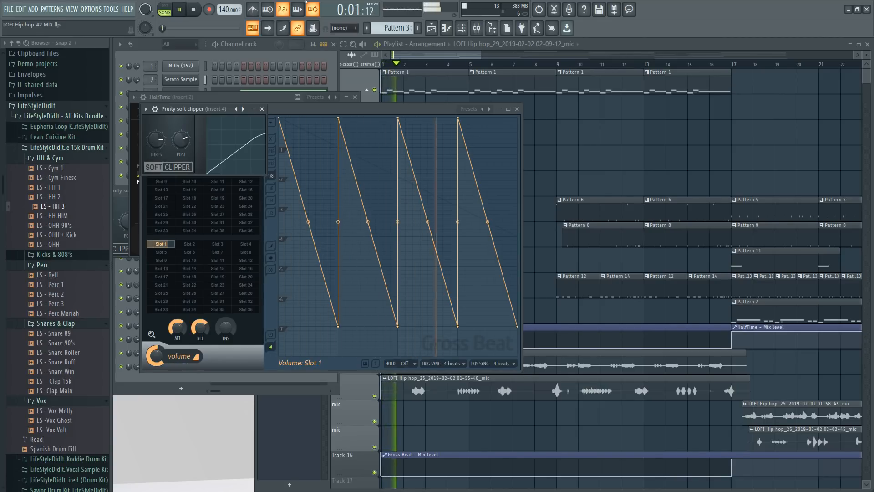
click(452, 50)
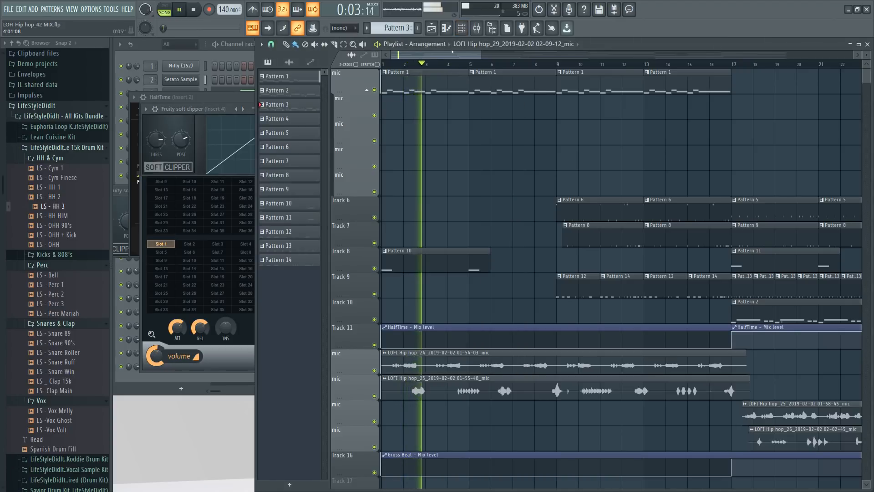
key(space)
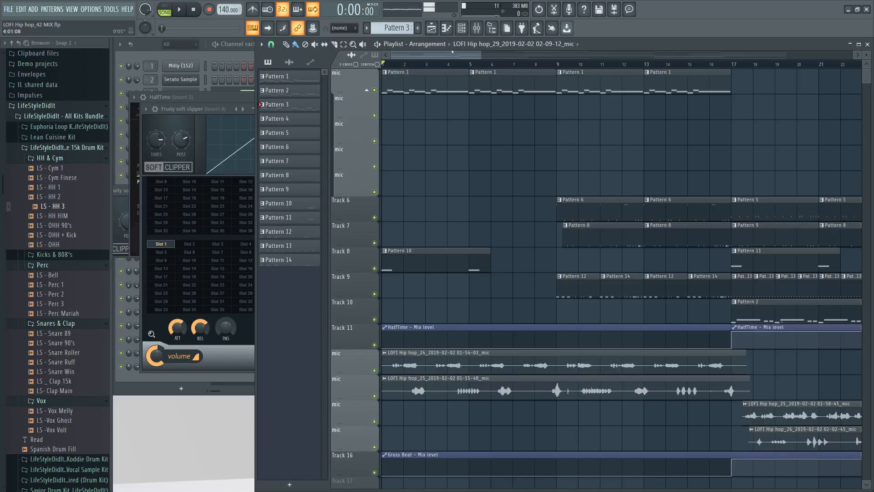
- Open the mixer over the full song arrangement and play the opening to check the track levels
scroll(431, 65, down, 3)
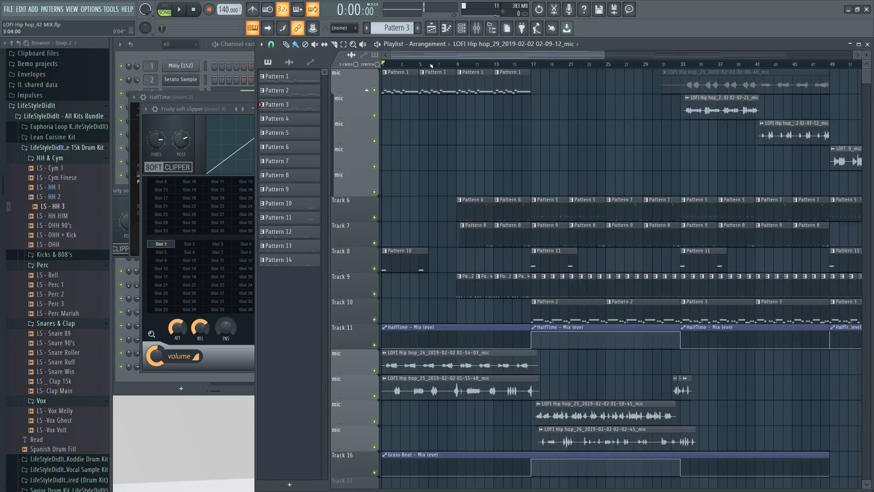
scroll(431, 65, down, 2)
key(space)
click(476, 30)
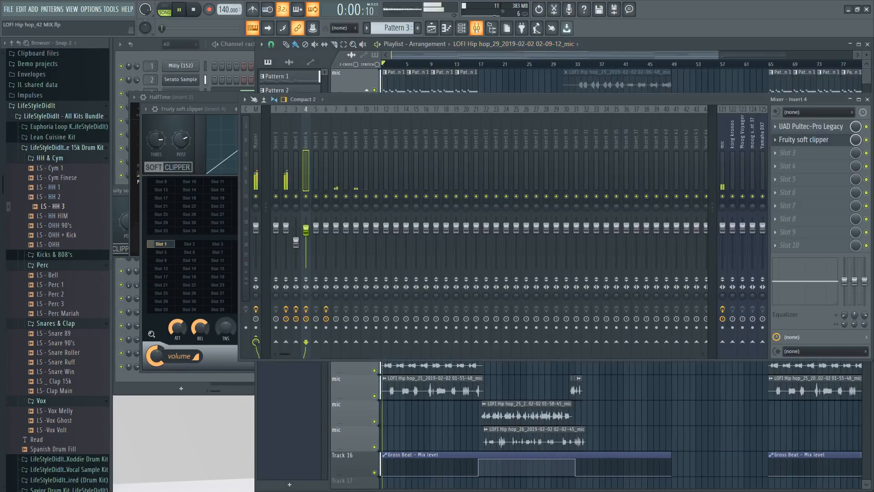
key(space)
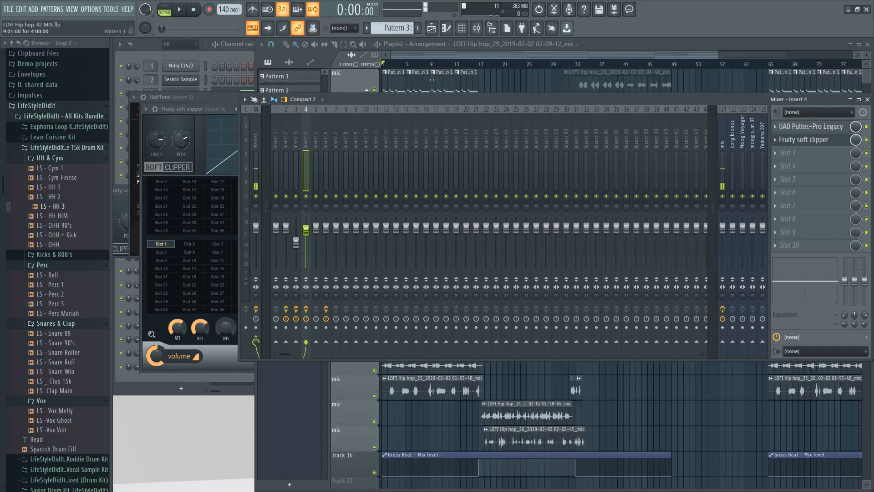
- Copy the UAD DreamVerb effect with its settings from Insert 2 onto the Insert 12 mixer track
click(295, 141)
click(288, 139)
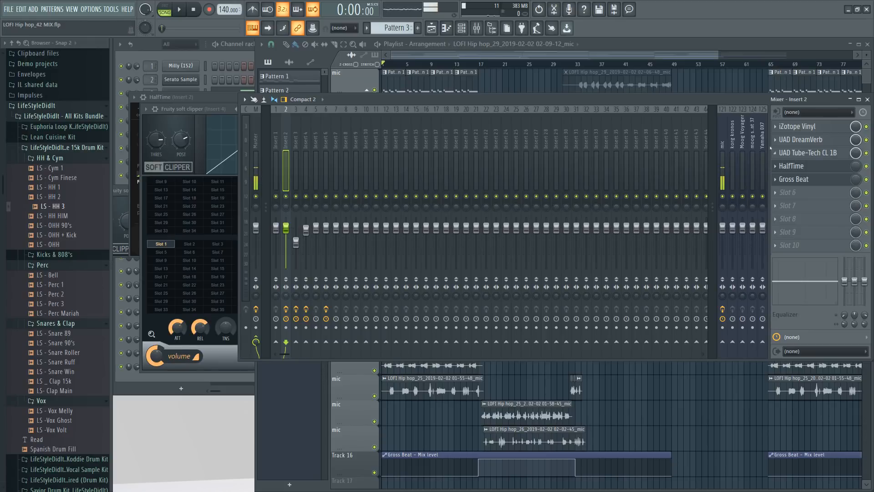
click(774, 143)
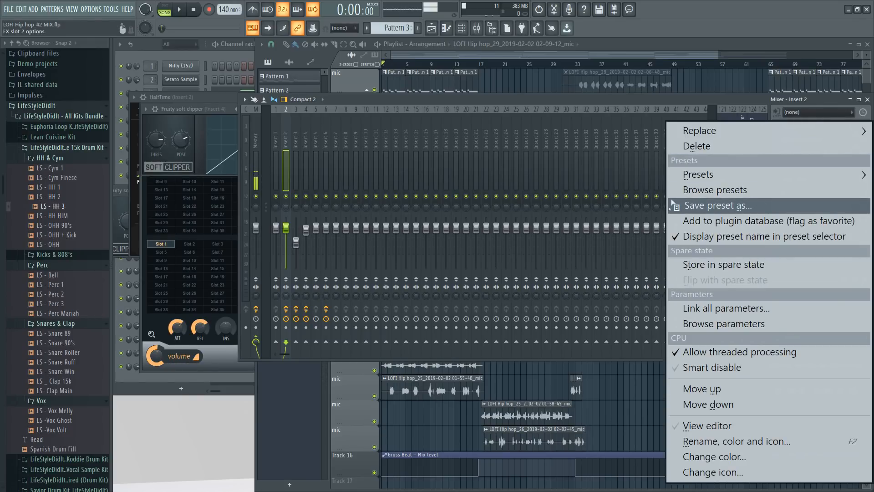
click(230, 62)
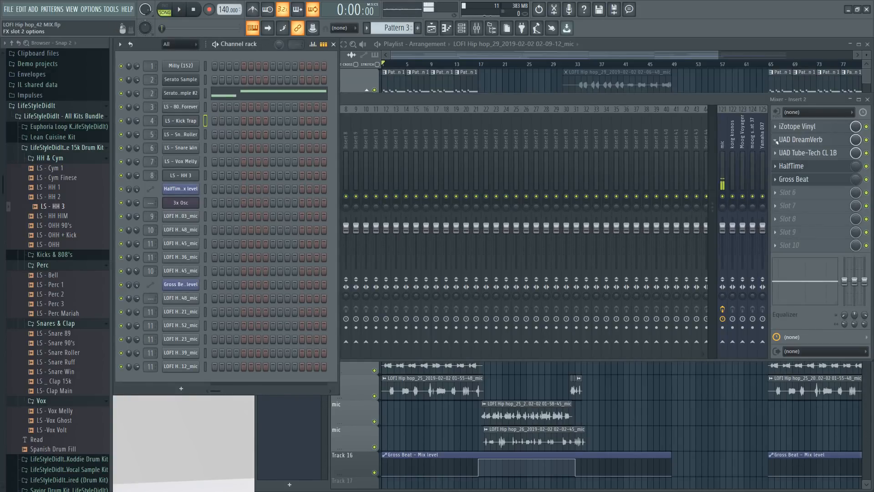
click(776, 140)
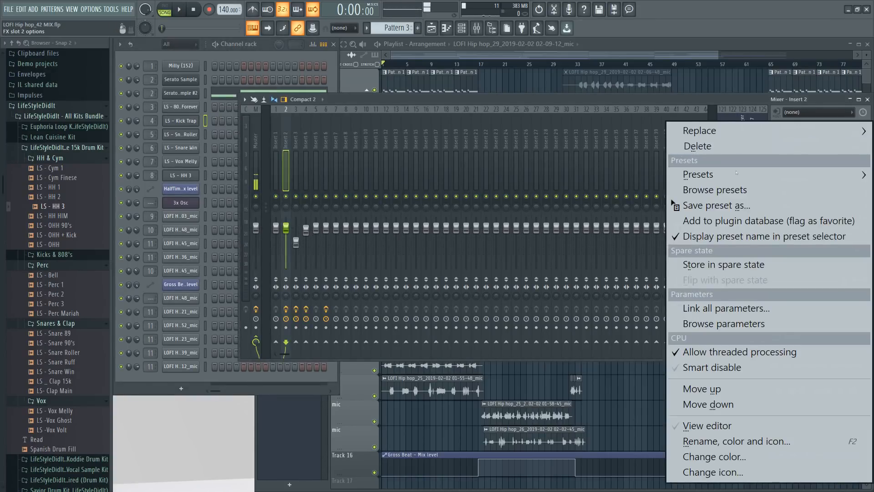
drag(741, 202, 386, 143)
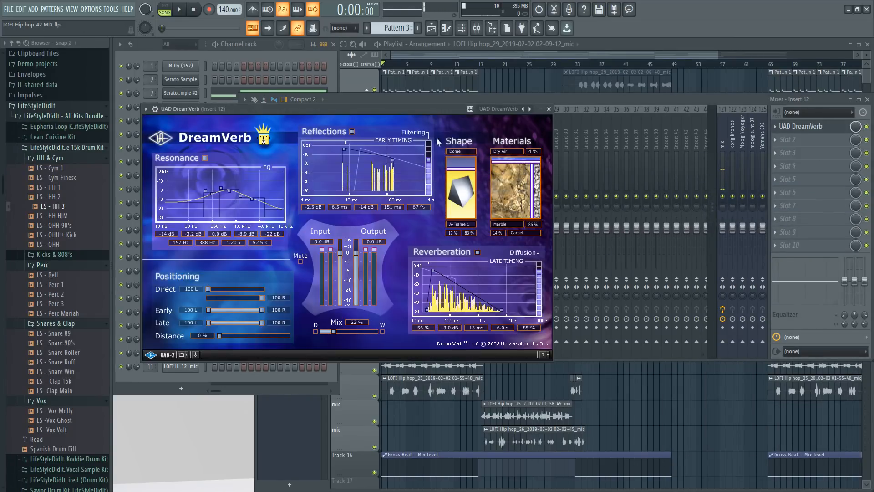
click(548, 109)
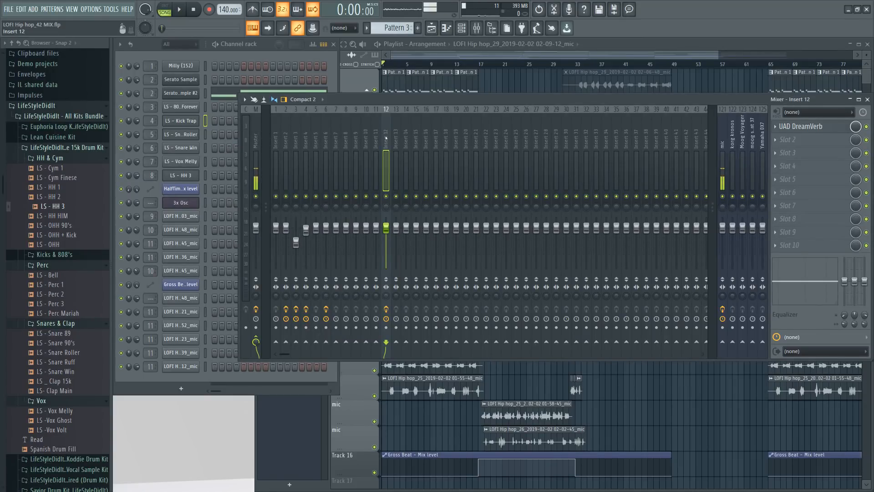
- Name the Insert 12 mixer track "reverb send" and play the song briefly
right_click(385, 137)
click(391, 127)
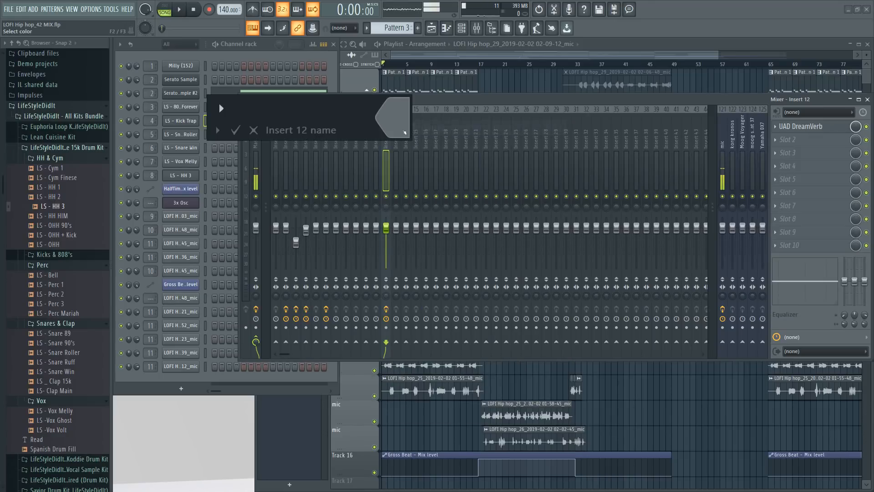
text(reverb send)
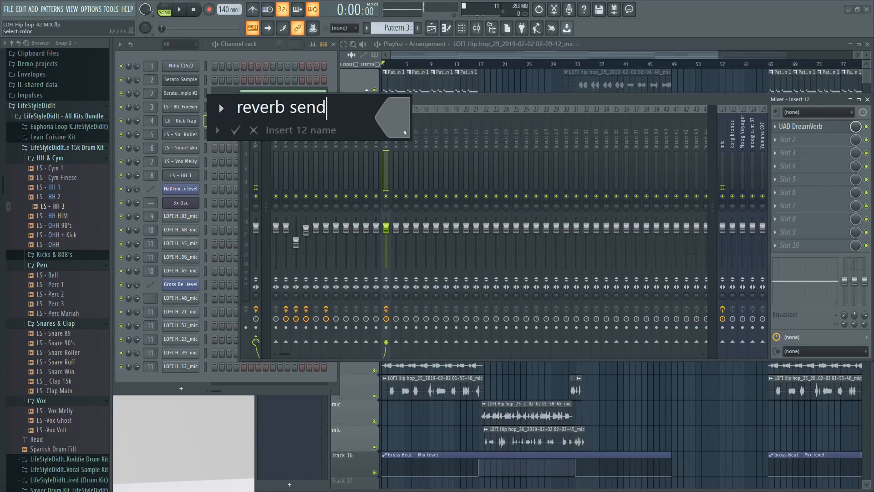
key(Return)
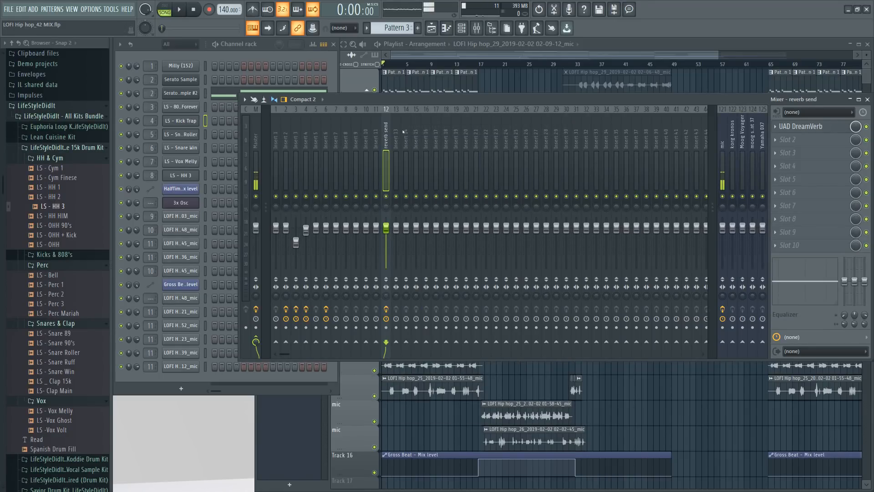
key(space)
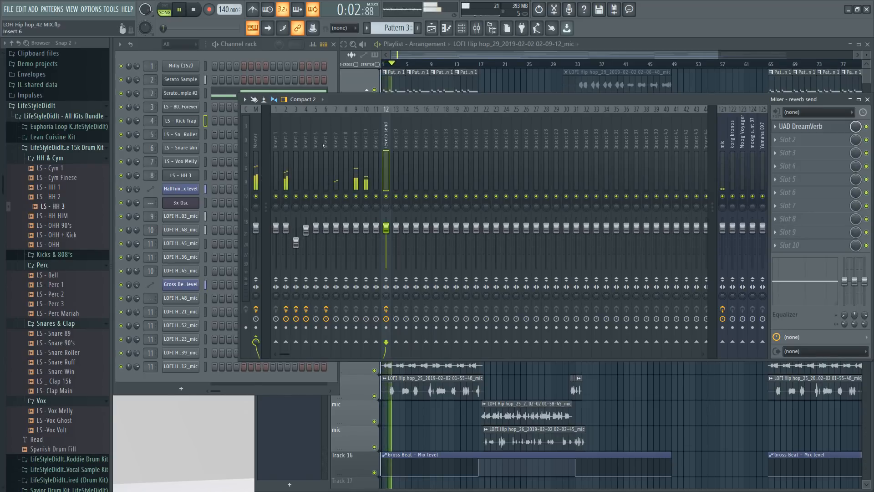
key(space)
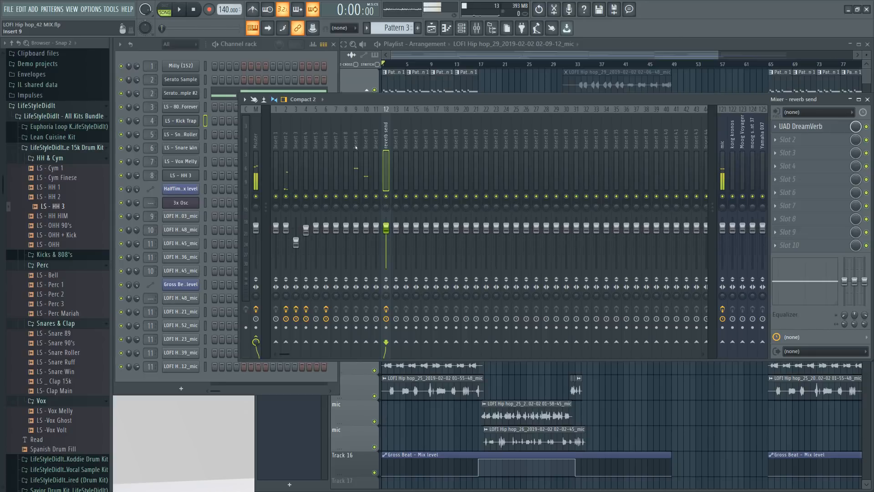
- Rename the Insert 12 mixer track to "reverb aux"
right_click(388, 105)
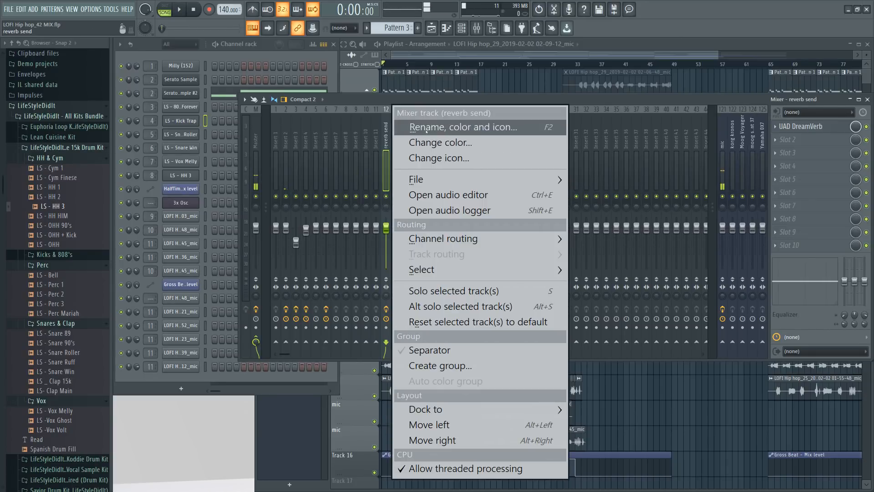
click(428, 125)
click(346, 105)
drag(347, 106, 312, 106)
text(aux)
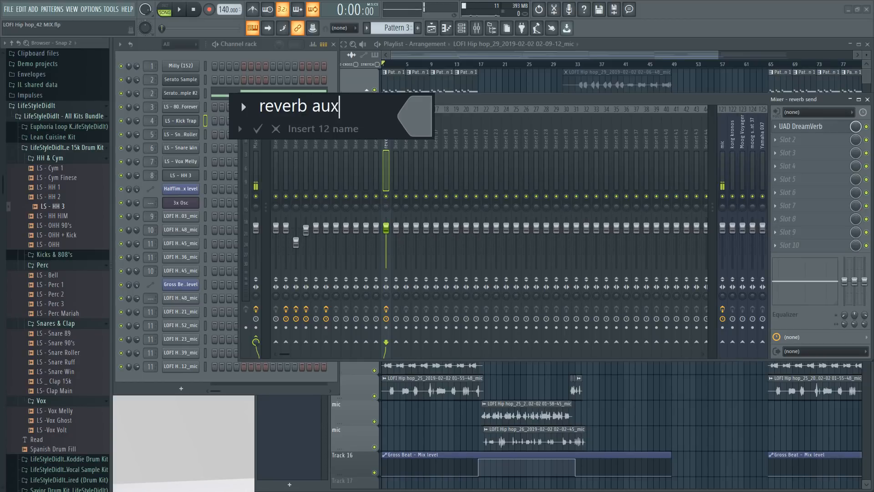
key(Return)
- Play the song and examine the mixer meters to identify the inserts carrying the vocals
key(space)
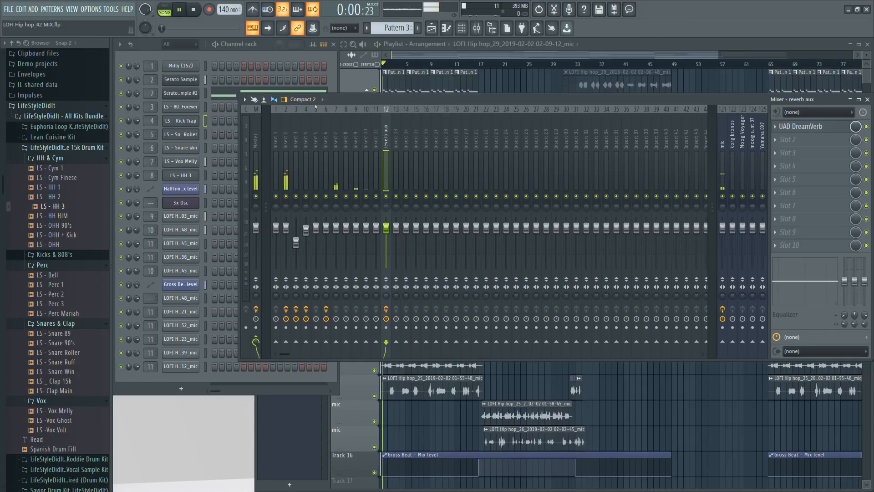
key(space)
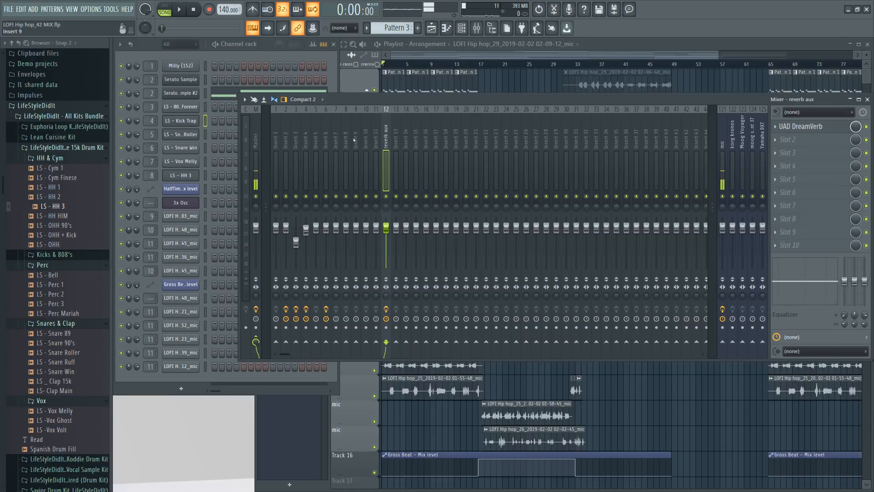
key(space)
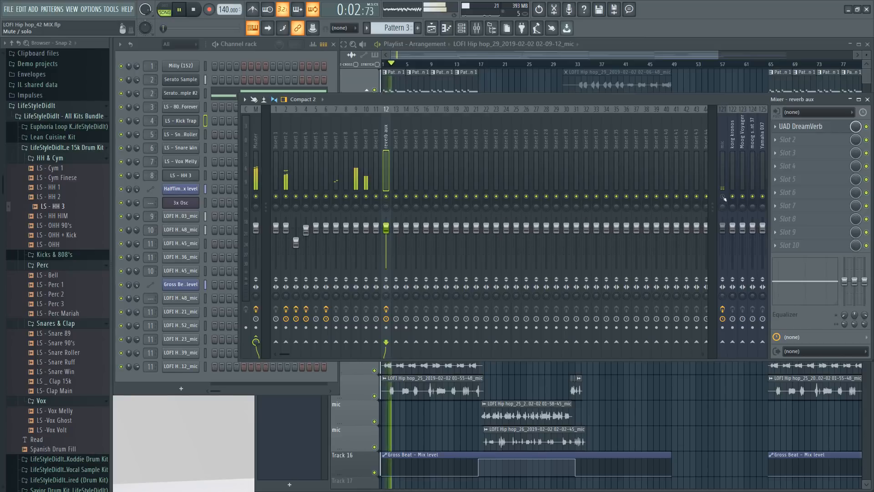
key(space)
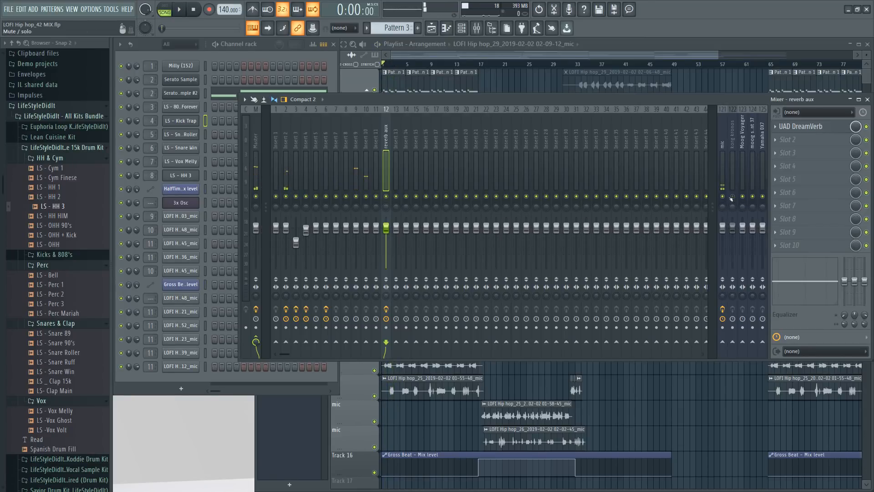
- Send Insert 9 to the reverb aux track and adjust its send level while the song plays
click(356, 173)
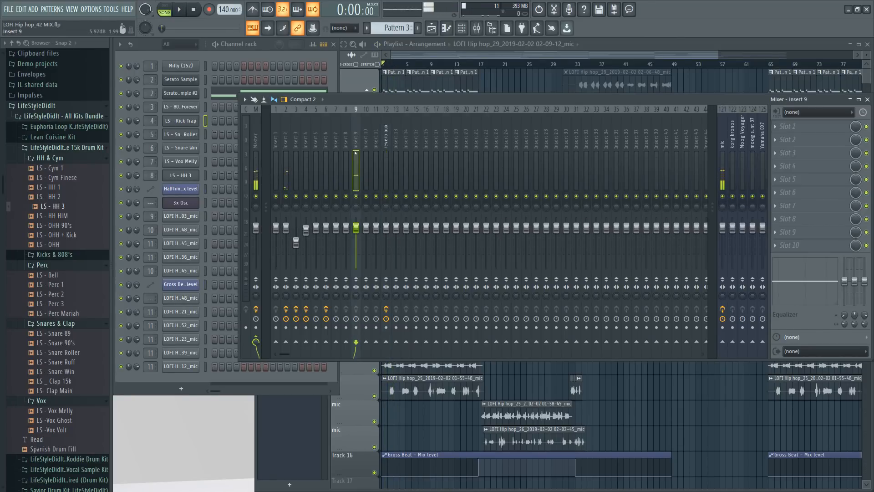
click(386, 342)
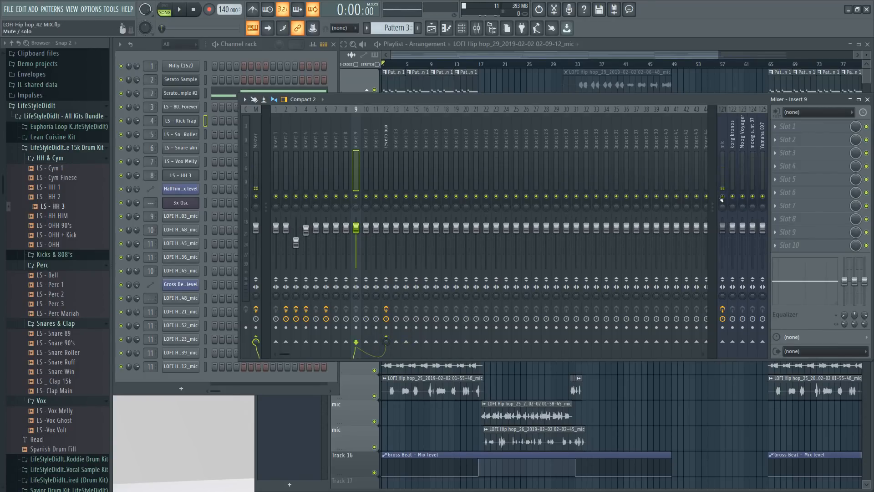
key(space)
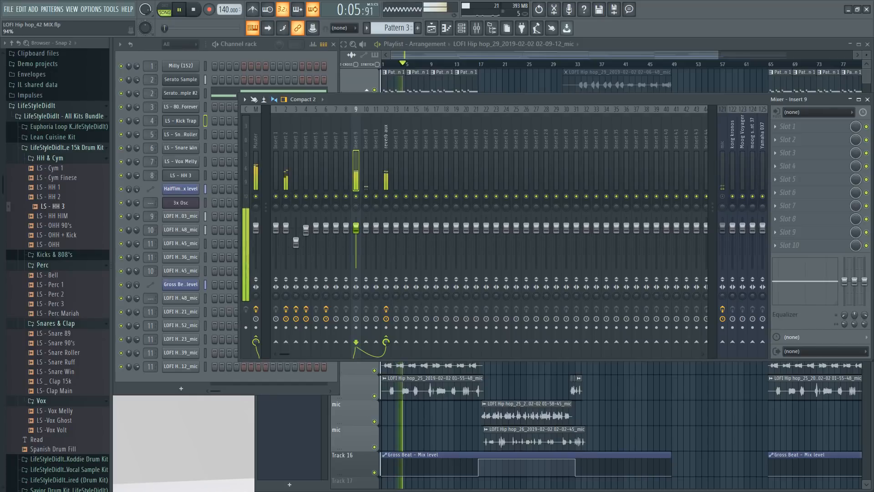
key(space)
click(386, 157)
key(space)
click(356, 152)
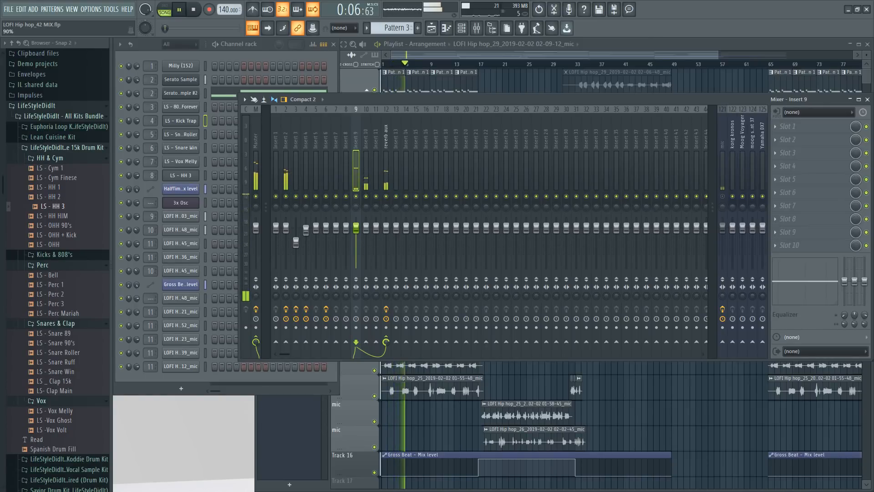
- Send Insert 10 and Insert 11 to the reverb aux track during playback
click(366, 348)
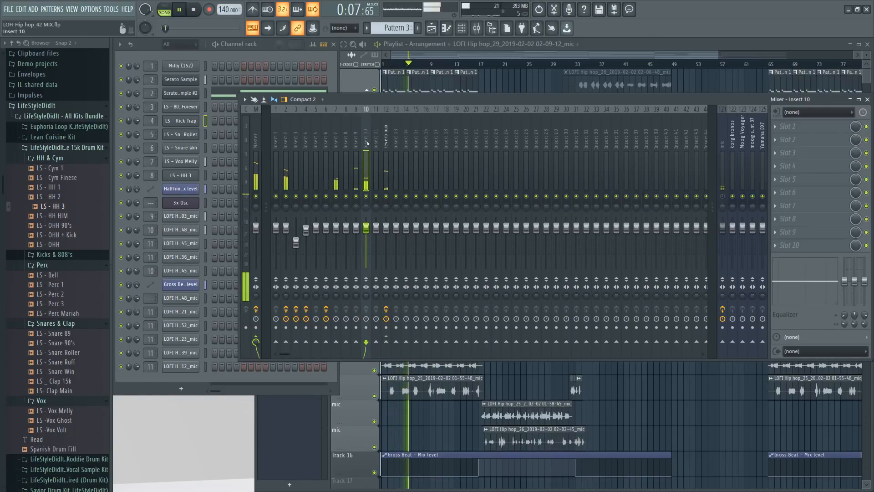
click(395, 342)
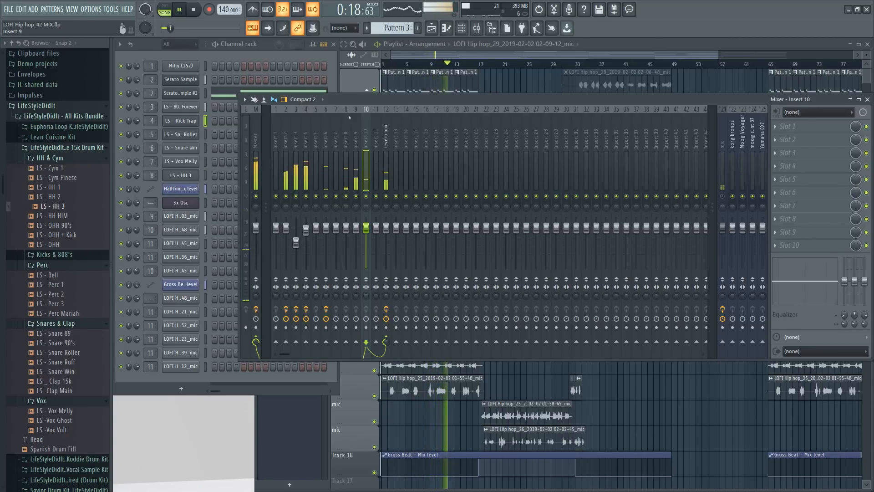
click(325, 207)
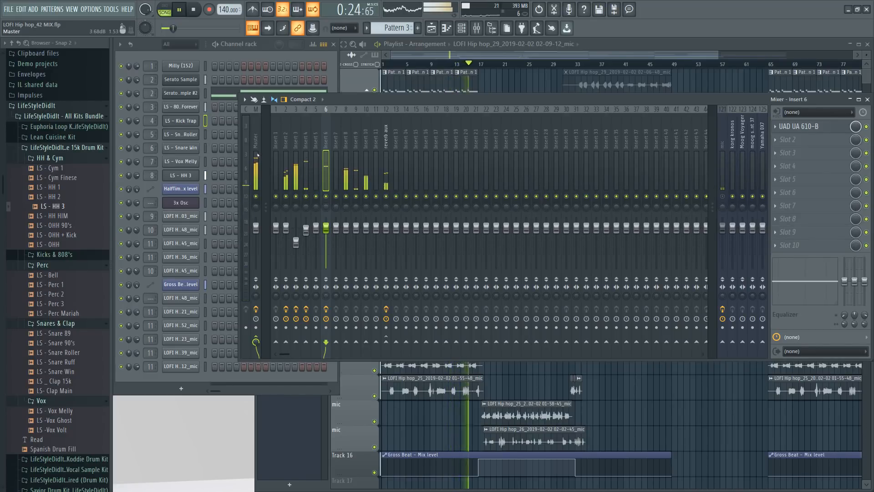
click(357, 157)
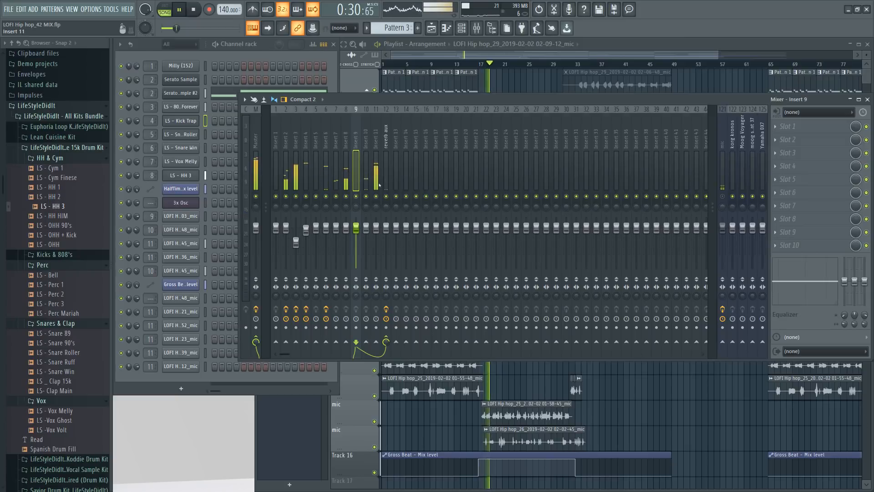
click(377, 169)
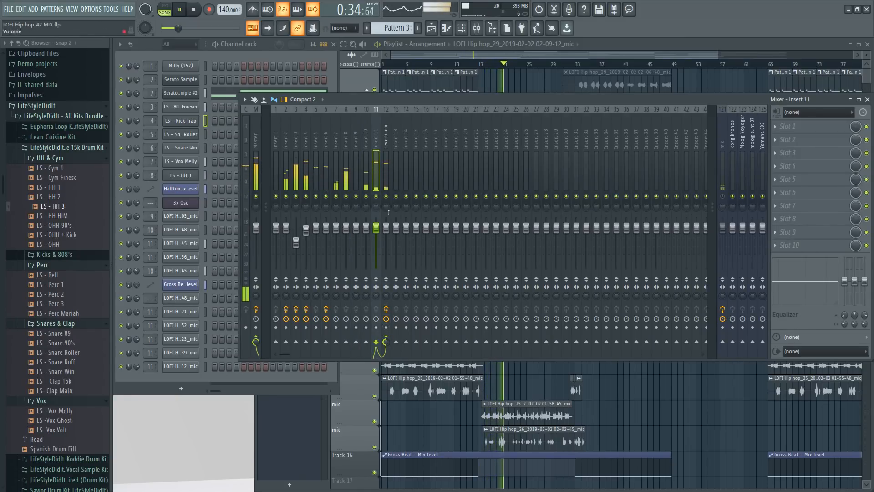
- Stop playback and set the wet/dry mix of the reverb aux track's UAD DreamVerb to 31 %
click(387, 136)
click(801, 126)
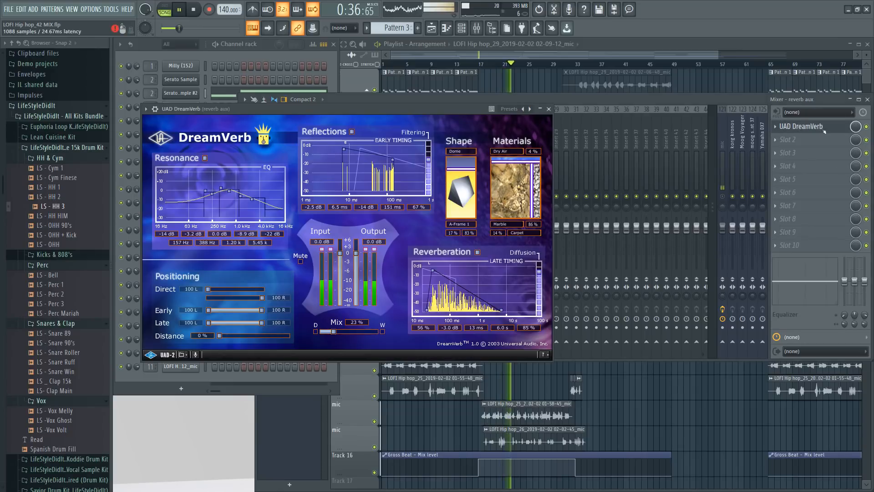
click(548, 109)
key(space)
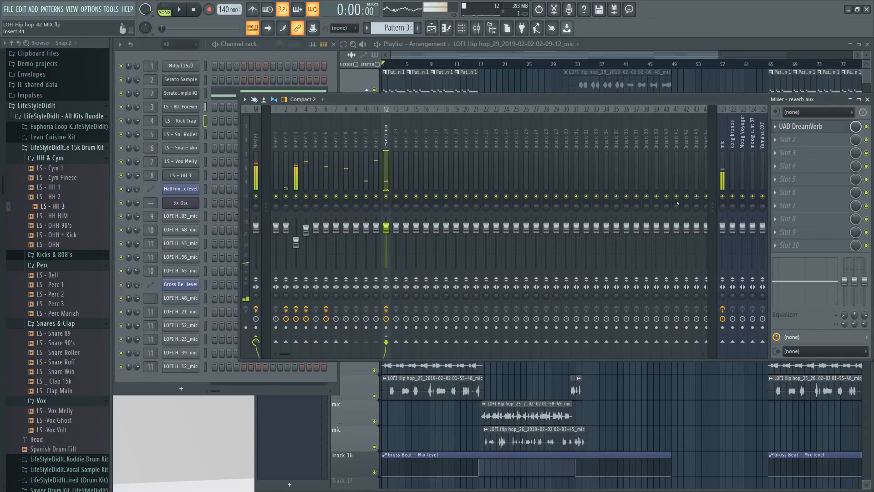
click(819, 128)
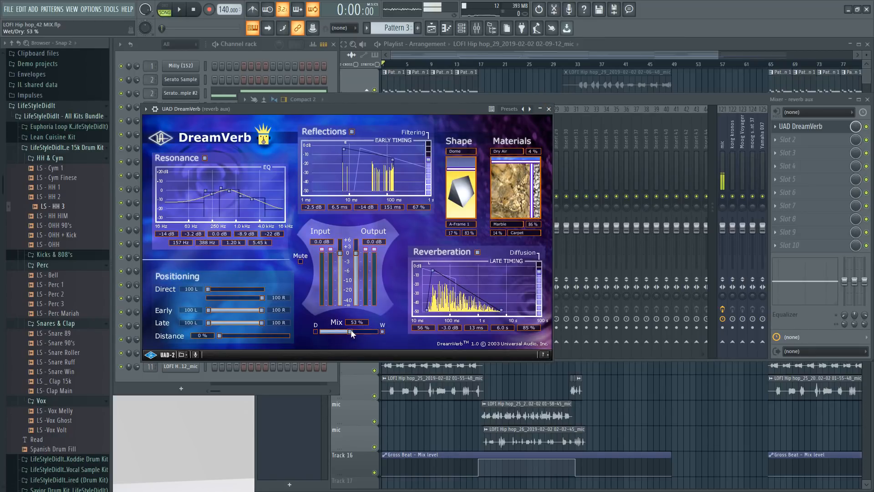
drag(330, 330, 337, 330)
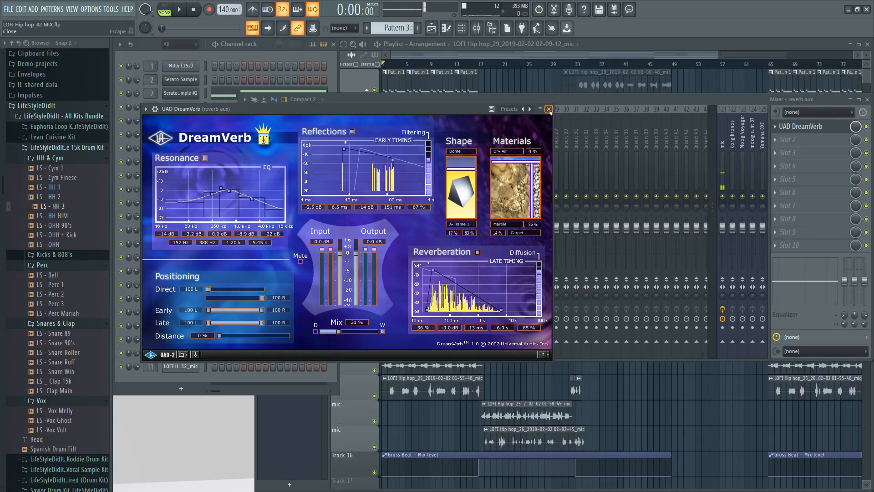
click(548, 109)
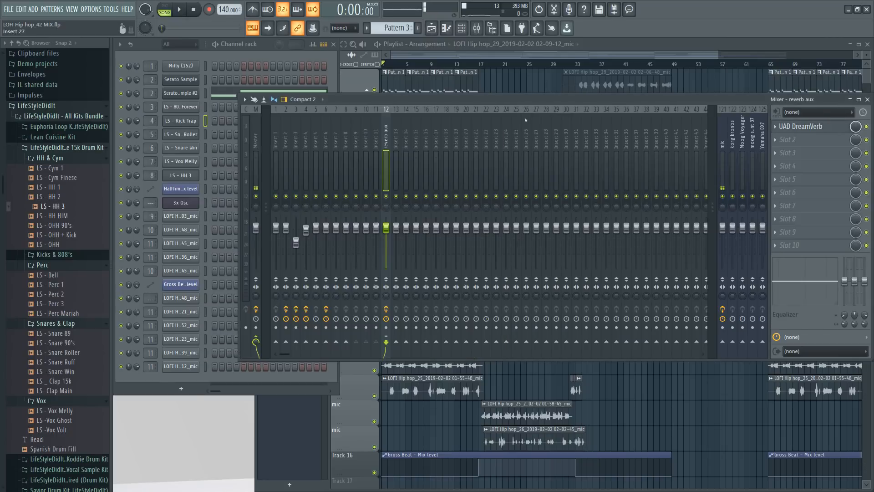
- Play the song from the start with the mic track muted and check the reverb aux sends of Inserts 9, 10 and 11
key(space)
click(722, 198)
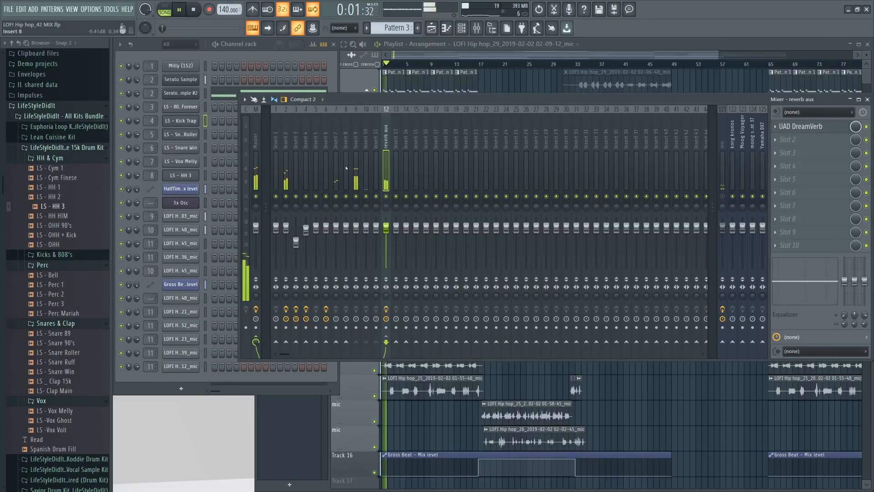
click(357, 149)
key(space)
key(space)
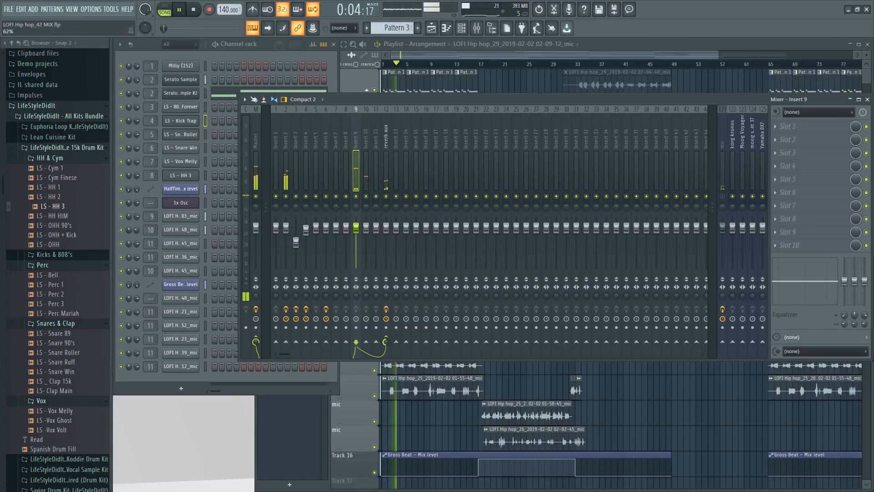
click(365, 153)
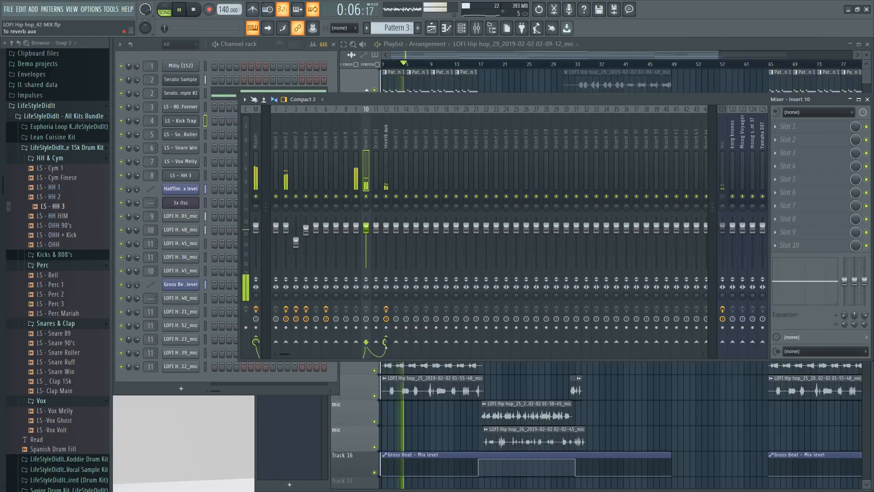
click(376, 170)
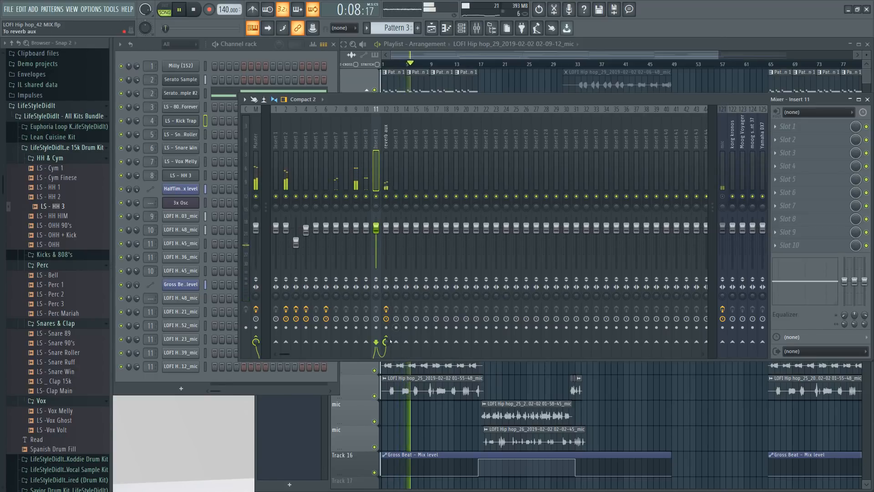
click(366, 180)
click(357, 182)
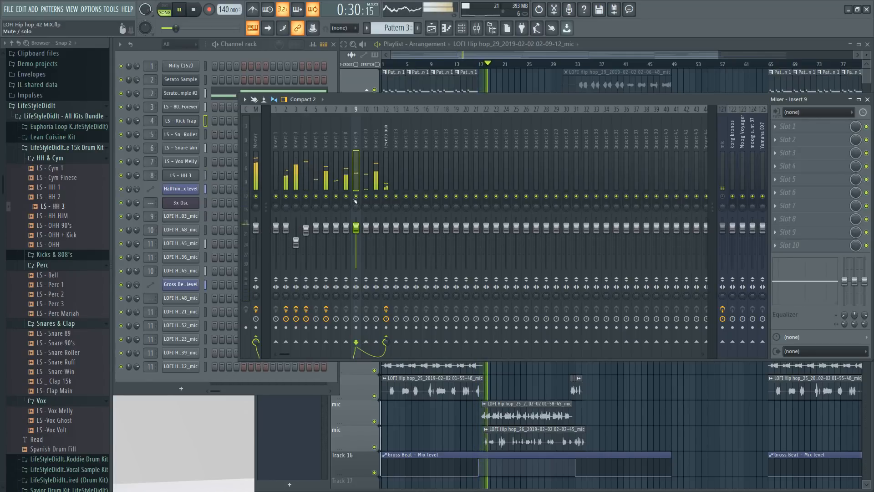
- Solo Insert 11 during playback to hear its vocal with the reverb, unsolo it and stop the song
click(376, 152)
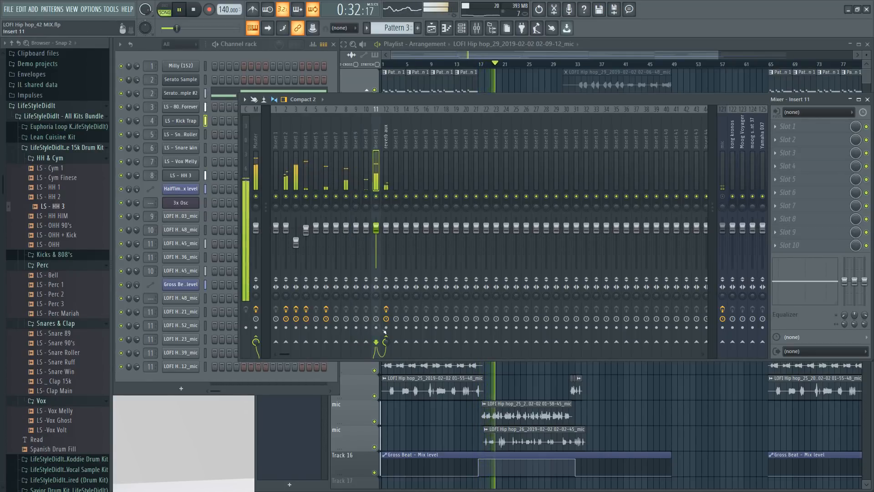
right_click(376, 196)
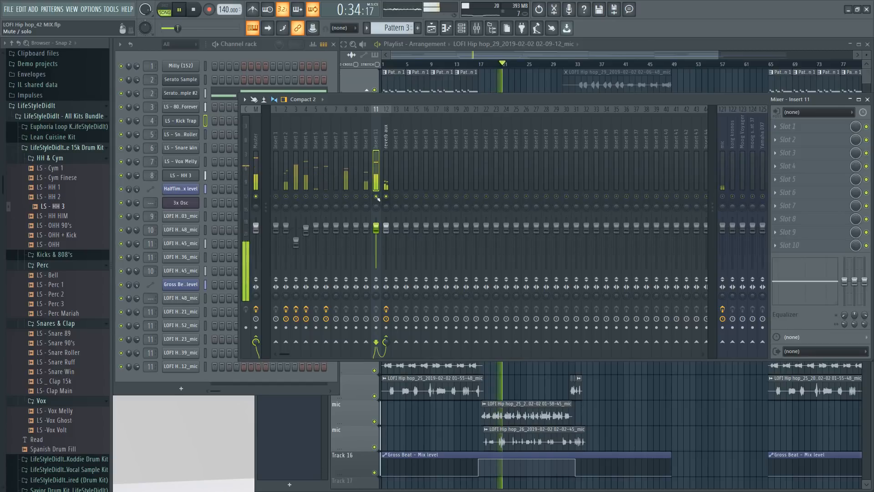
right_click(376, 196)
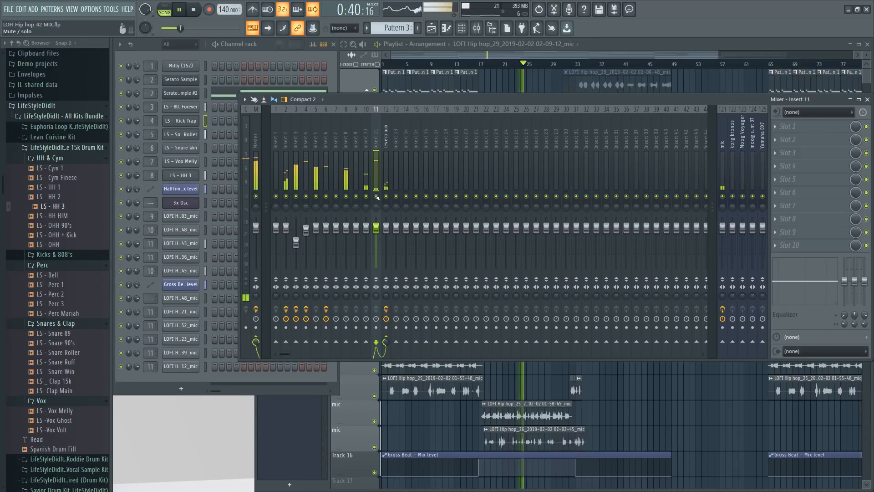
key(space)
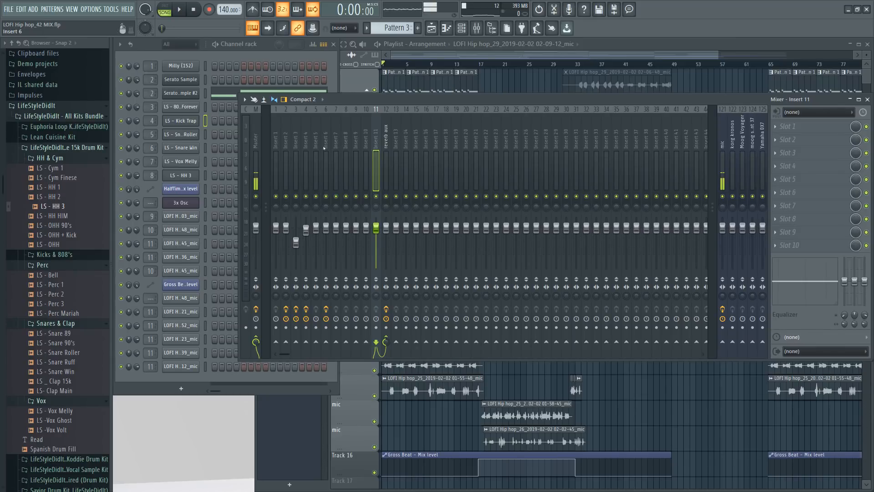
- Select mixer Inserts 1 to 8 and route them only to Insert 13
click(349, 142)
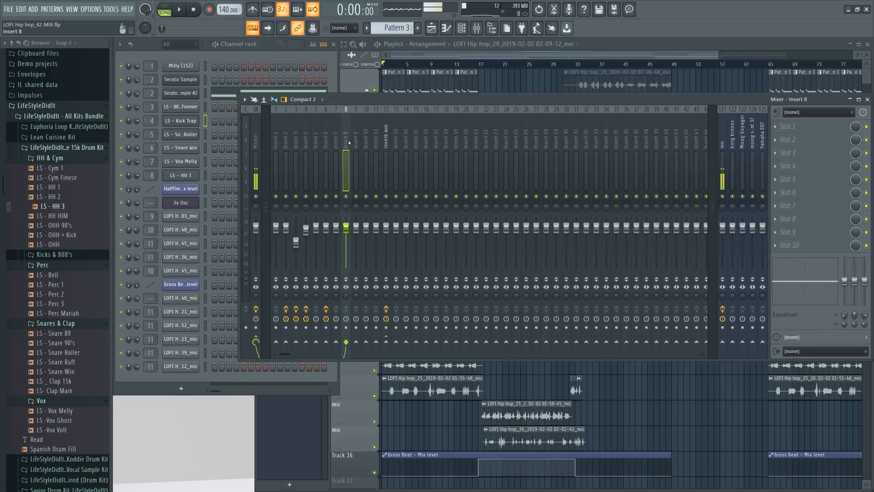
drag(341, 143, 270, 138)
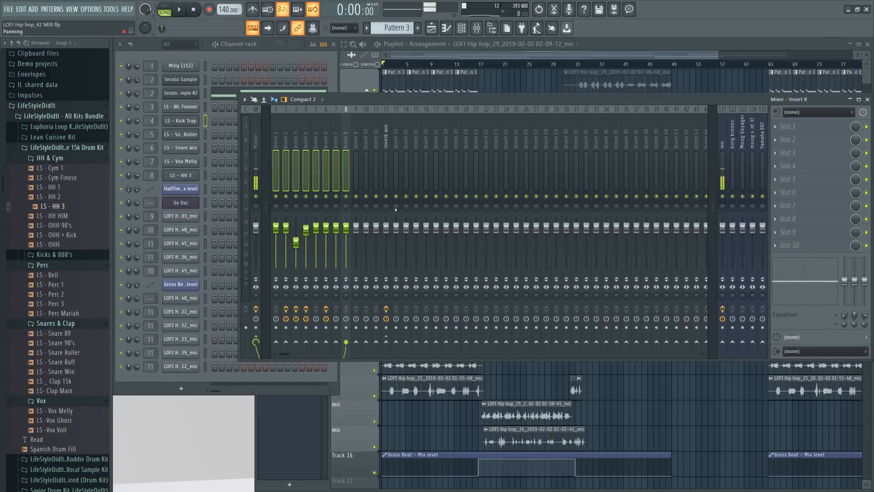
right_click(396, 343)
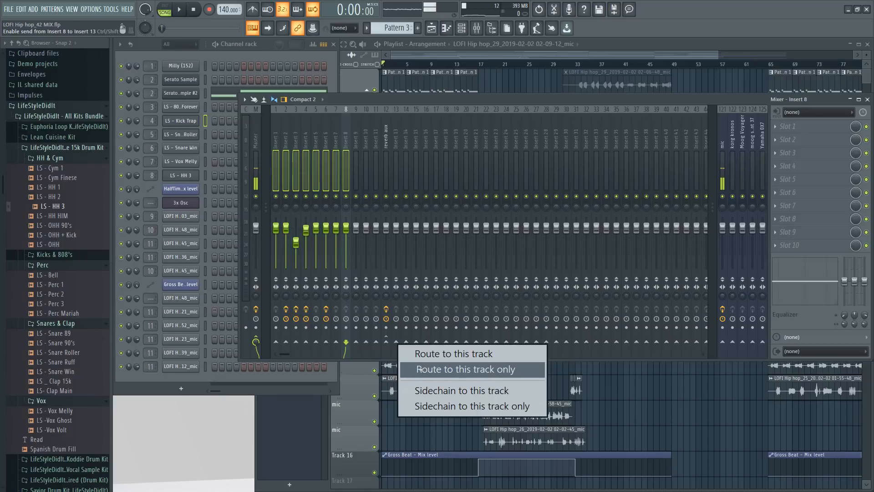
click(419, 369)
- Rename the Insert 13 mixer track to "BEAT"
right_click(397, 136)
click(421, 129)
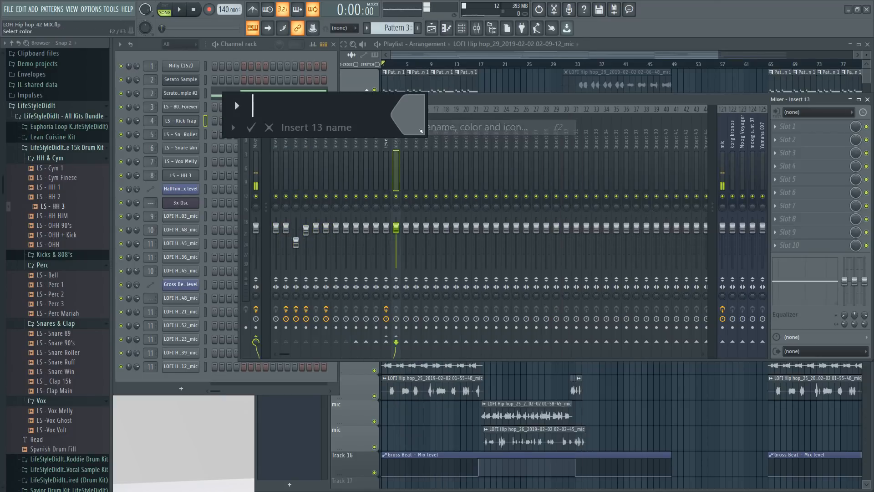
text(BEAT)
key(Return)
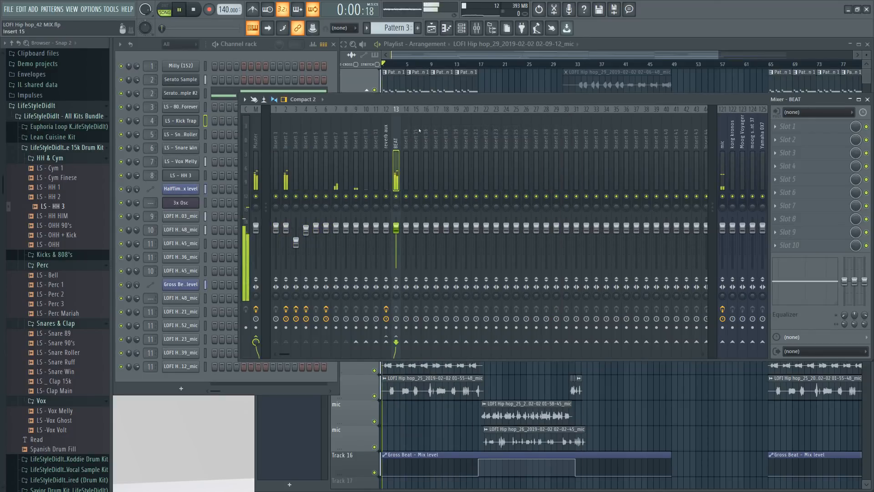
- Create an automation clip for the BEAT track's volume and check it in the playlist with brief playback
right_click(396, 233)
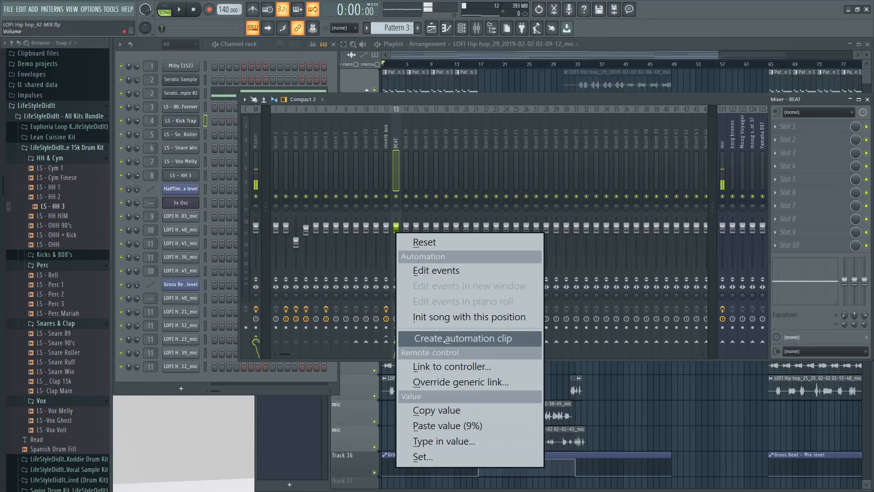
click(445, 338)
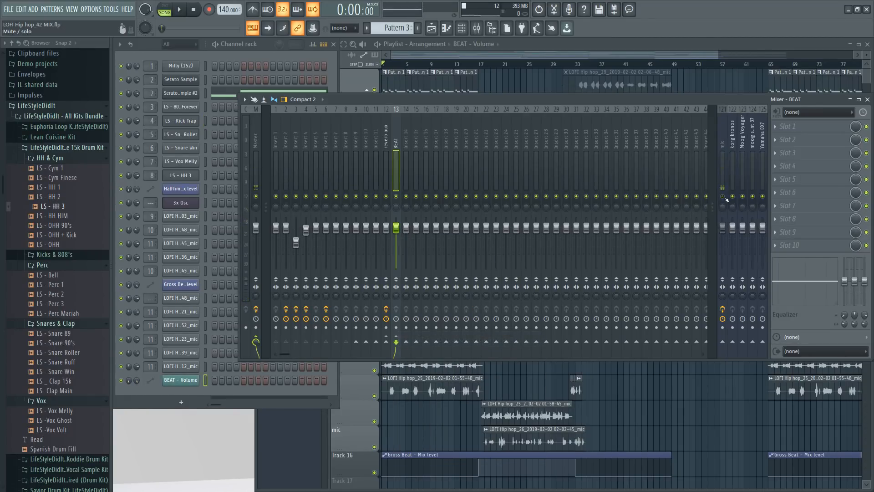
click(656, 386)
key(space)
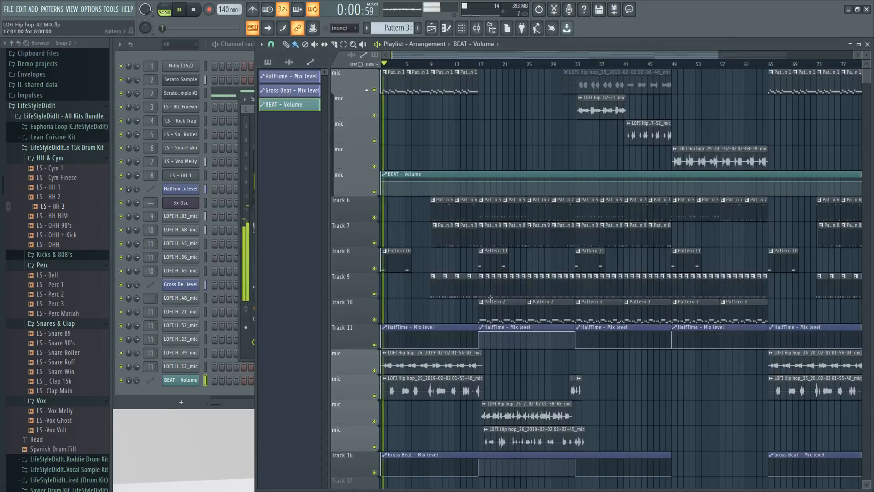
key(space)
- Copy the value of the first point in the playlist's BEAT - Volume automation clip
click(476, 28)
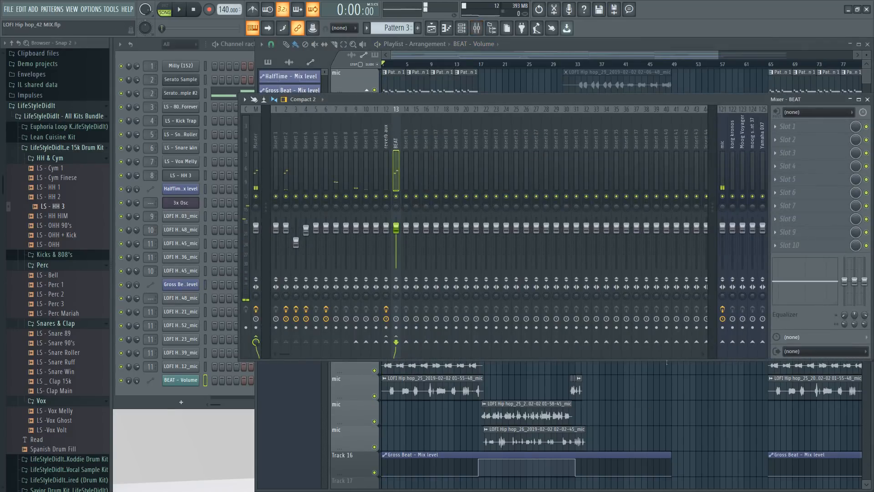
click(667, 362)
scroll(394, 64, up, 3)
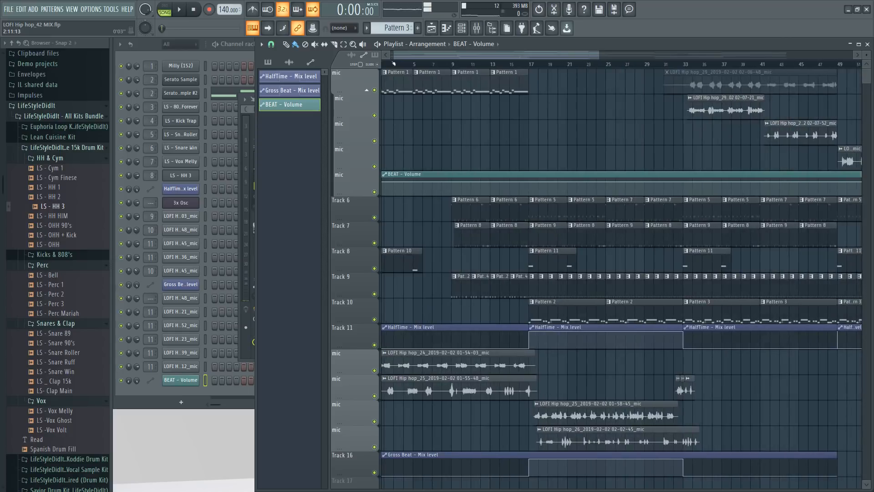
drag(431, 55, 386, 55)
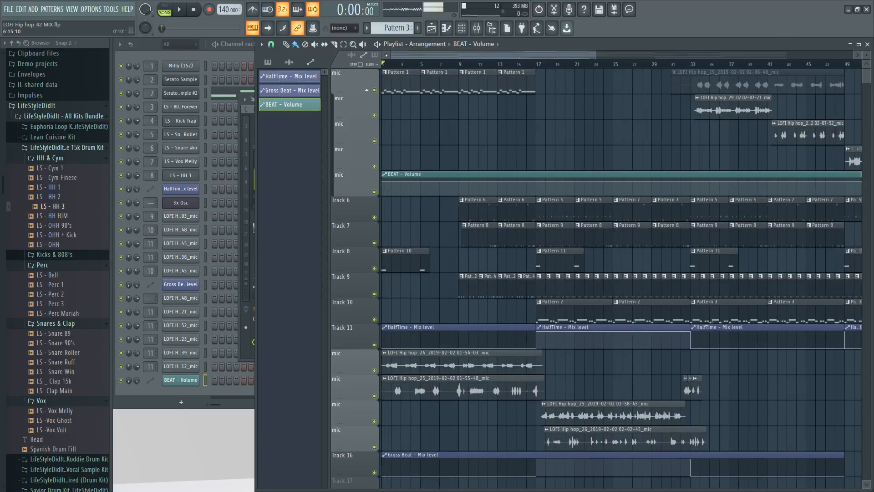
right_click(383, 181)
key(c)
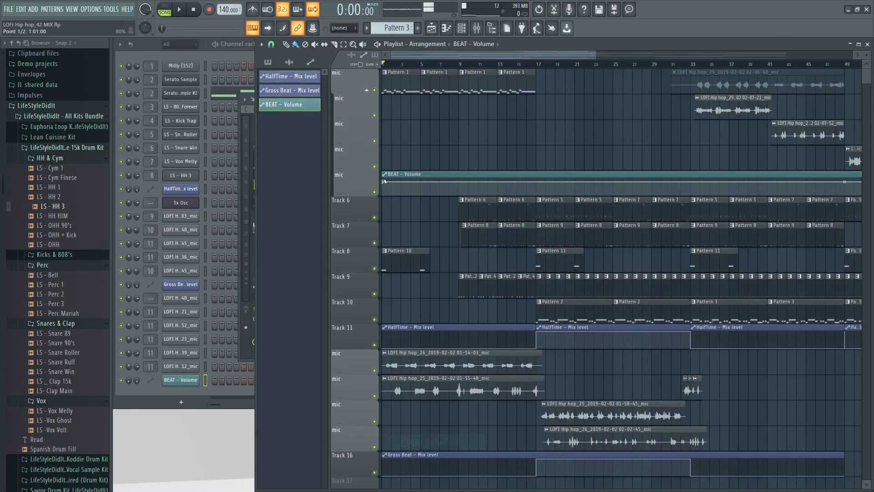
- Move the song position to bar 9 and set the playlist snap to 1/2 beat
click(456, 63)
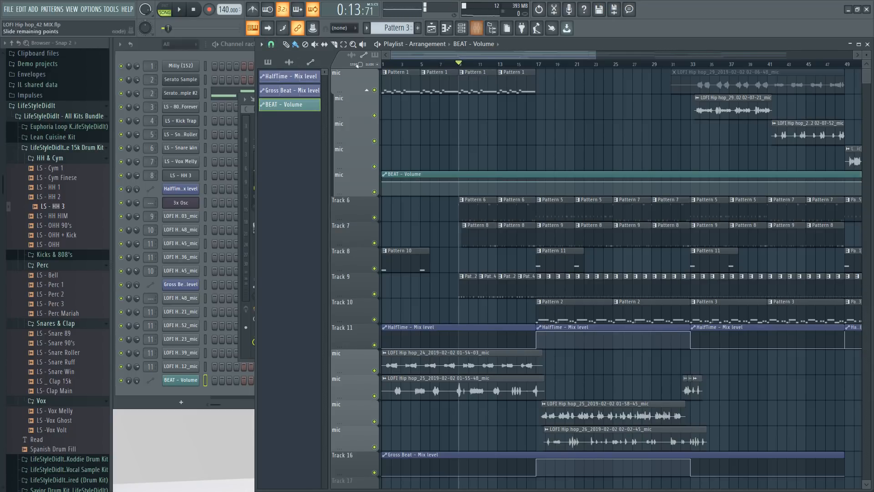
click(271, 45)
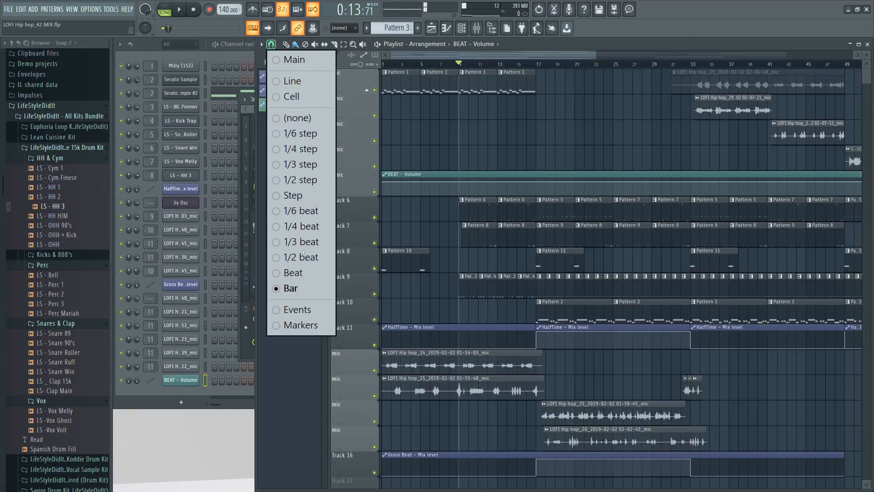
click(302, 256)
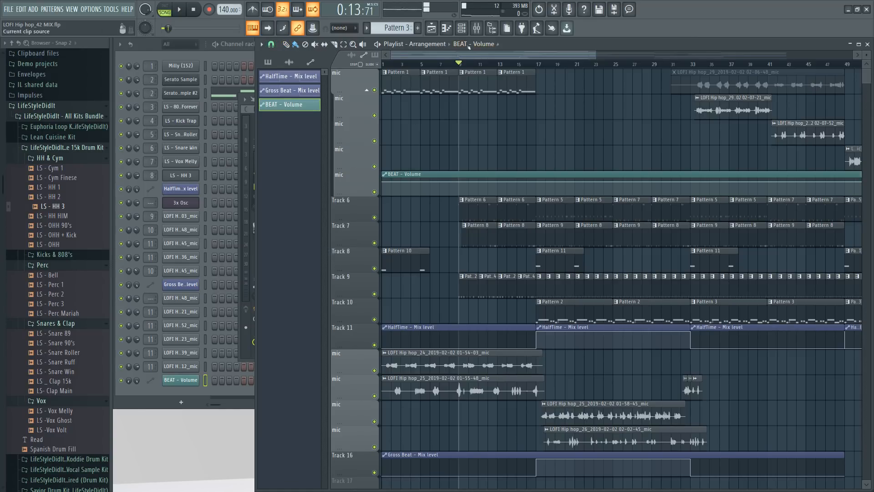
- Play the song briefly from bar 9 and examine the mixer meters, including the BEAT track
click(477, 28)
key(space)
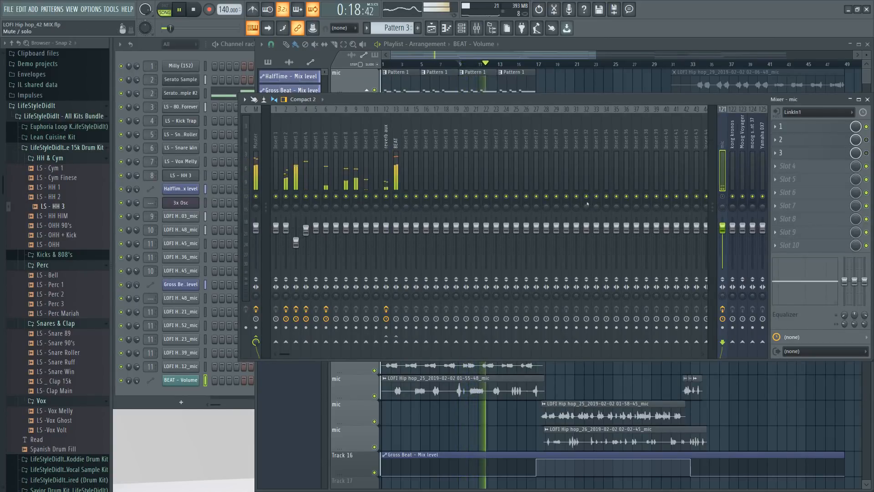
key(space)
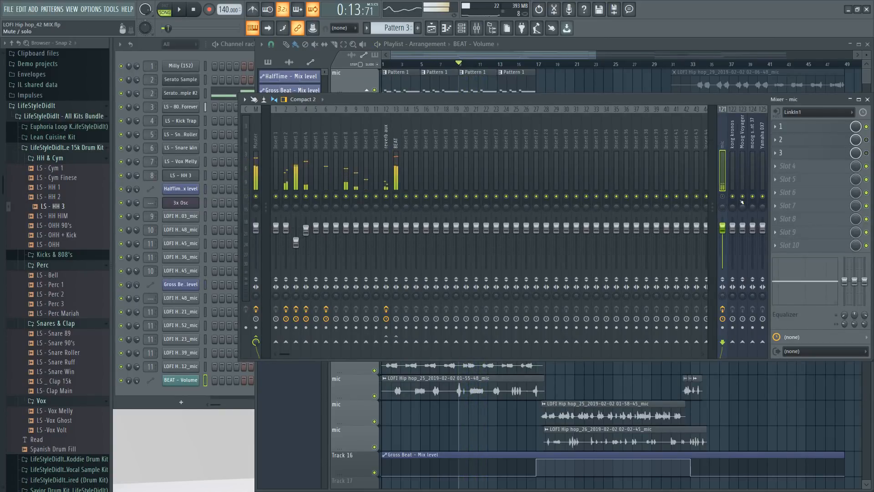
- Copy the Master track's Fruity soft clipper onto the BEAT track and close the plugin window
click(401, 159)
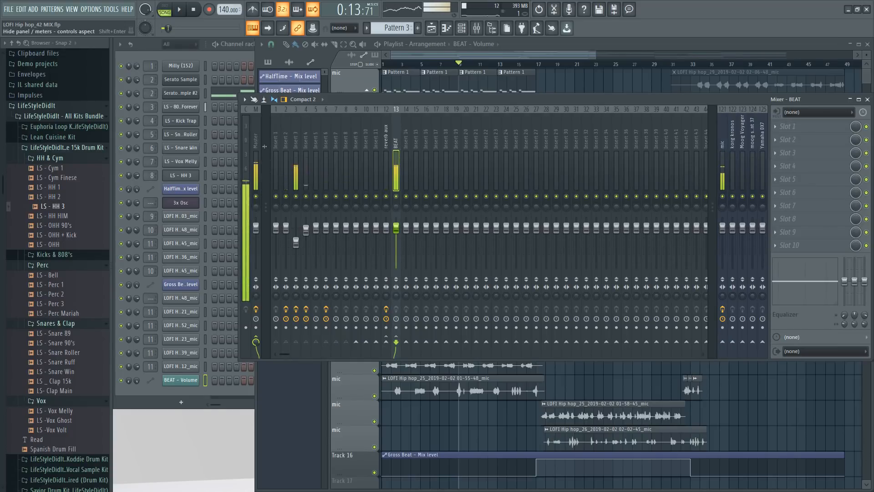
click(256, 145)
click(775, 126)
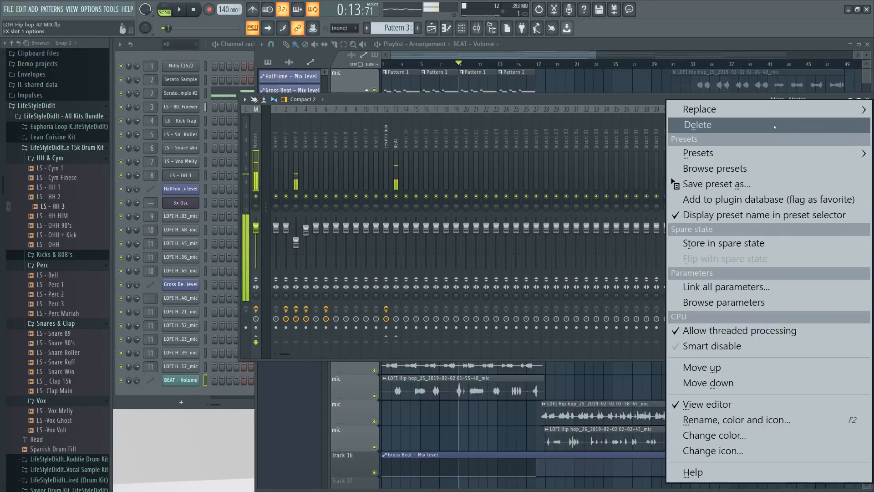
drag(696, 181, 399, 156)
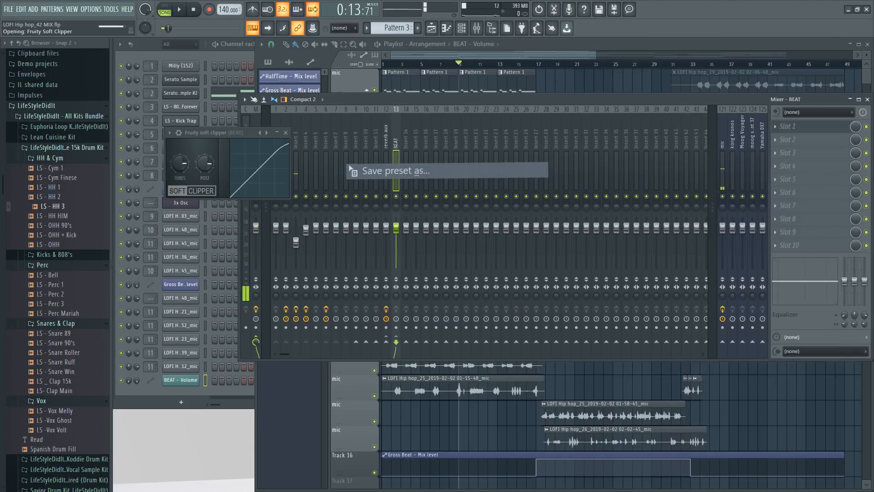
click(286, 133)
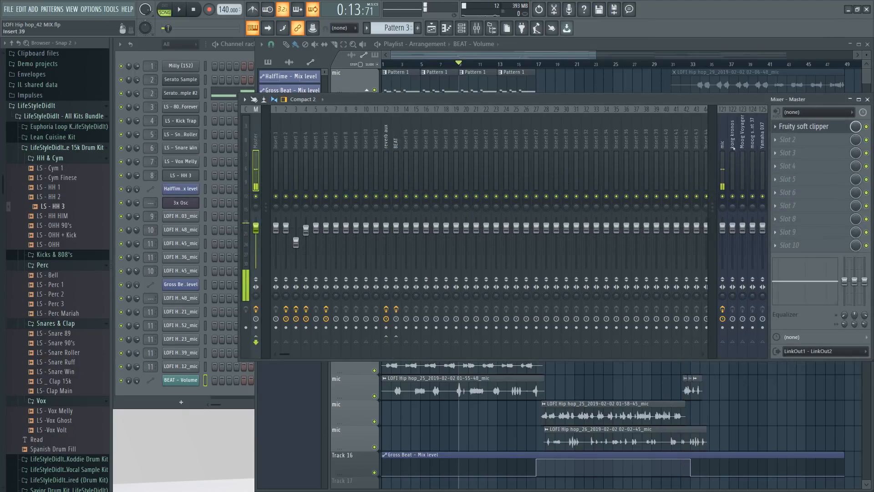
- Remove the Fruity soft clipper from the Master track and play the song with the BEAT track selected
click(774, 127)
click(734, 124)
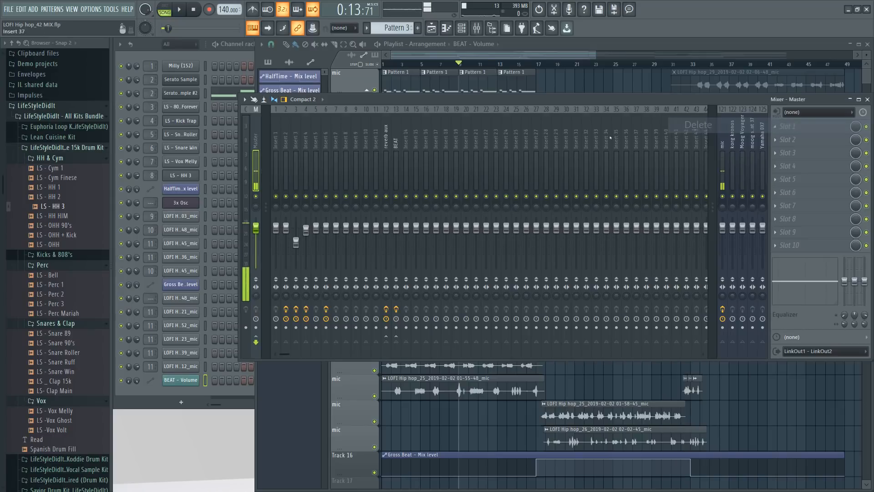
key(space)
click(396, 189)
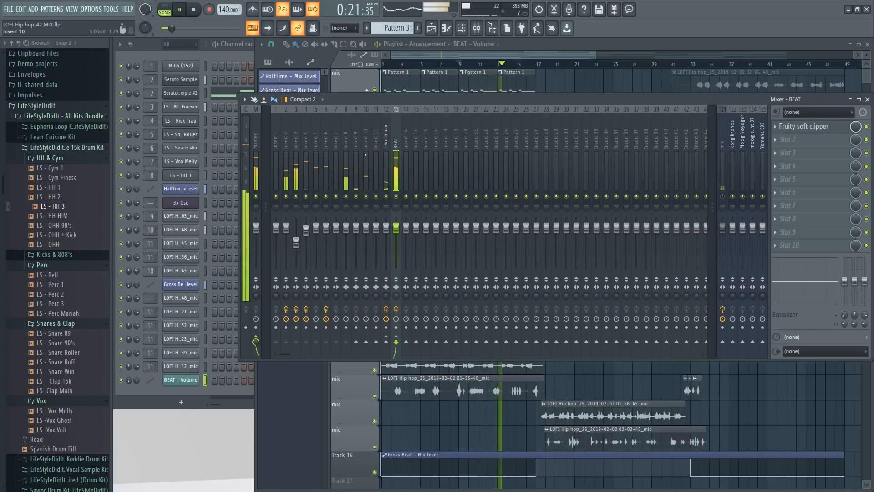
- Copy the starting point's value in the BEAT - Volume automation clip again while the song plays
click(497, 51)
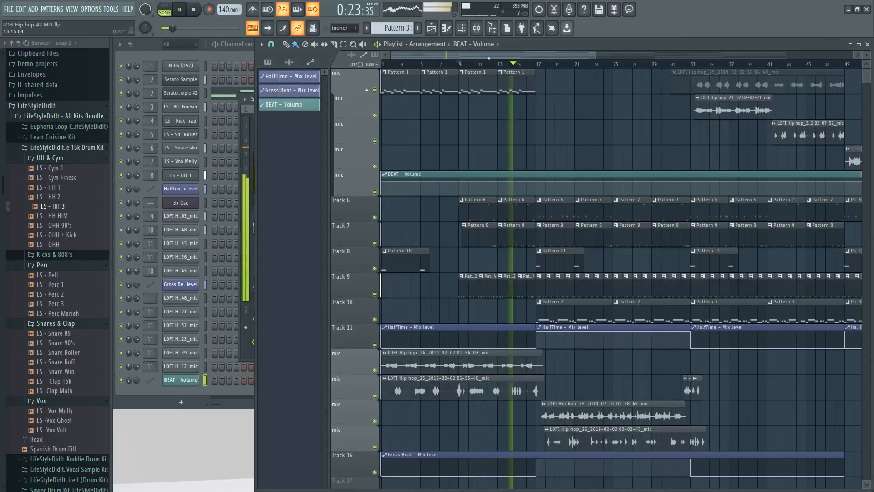
right_click(382, 183)
click(419, 441)
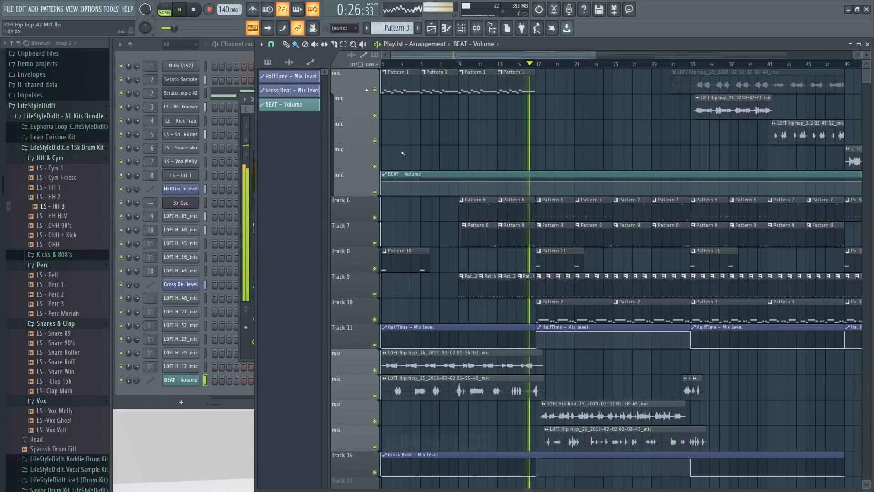
right_click(383, 183)
click(420, 441)
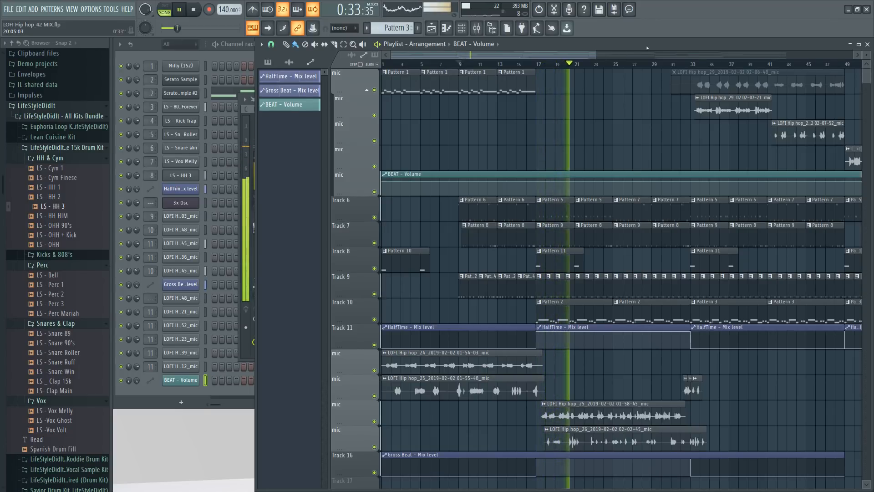
- Try 1/4 beat and Step as the playlist snap before returning it to 1/2 beat
scroll(594, 64, up, 2)
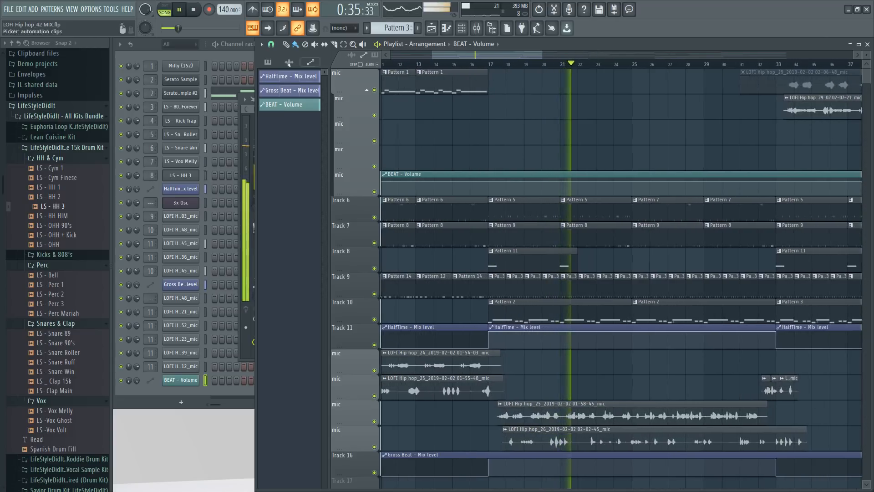
click(270, 44)
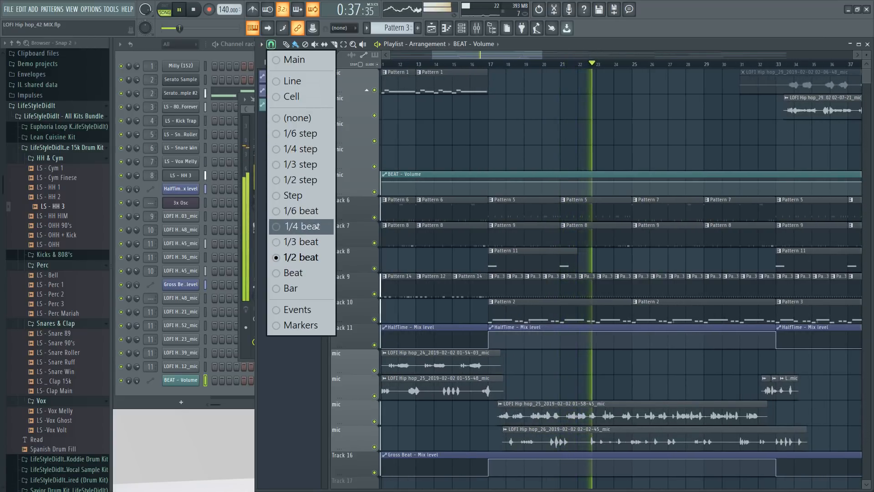
click(300, 226)
click(272, 44)
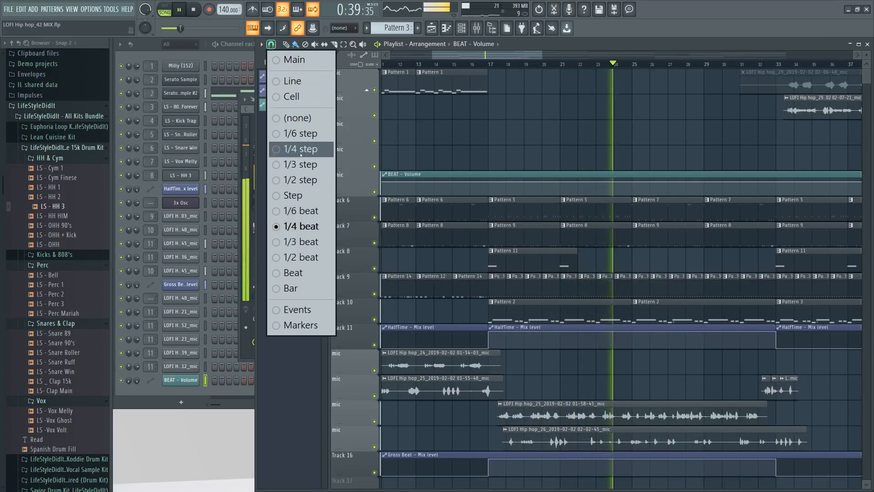
click(292, 197)
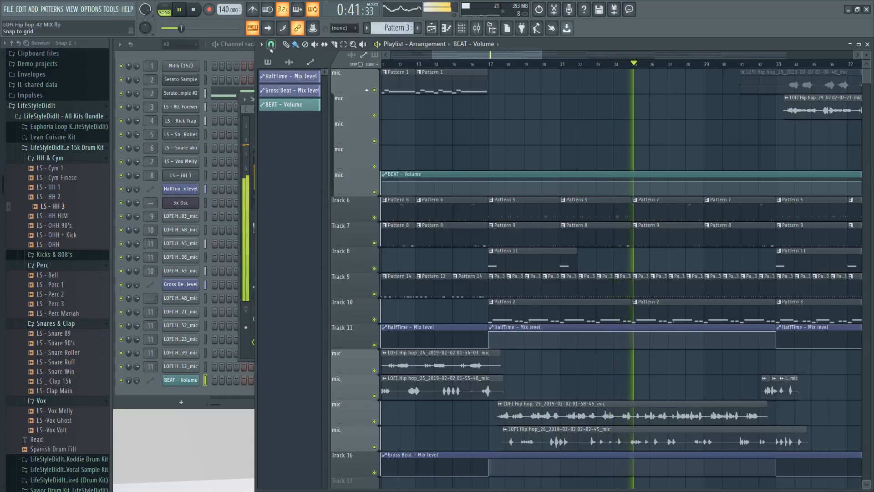
click(271, 44)
click(299, 258)
- Move the song position to bar 17 and set the playlist snap to Beat
scroll(502, 68, up, 2)
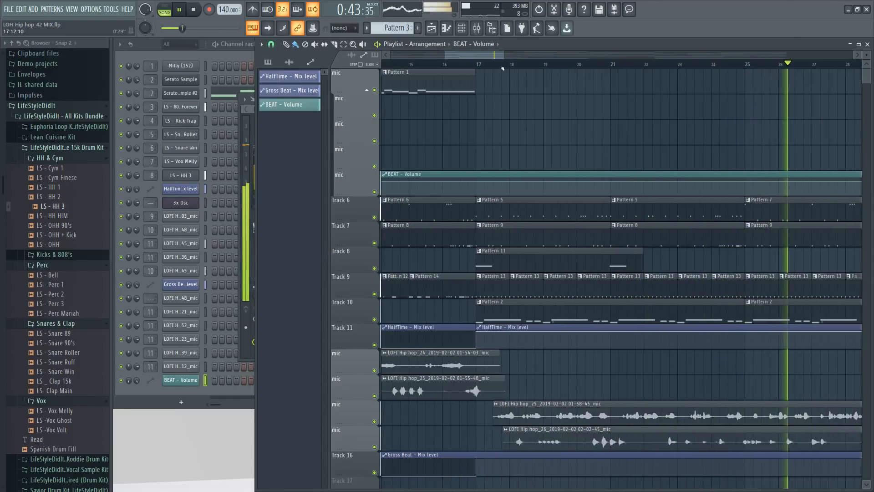
click(483, 65)
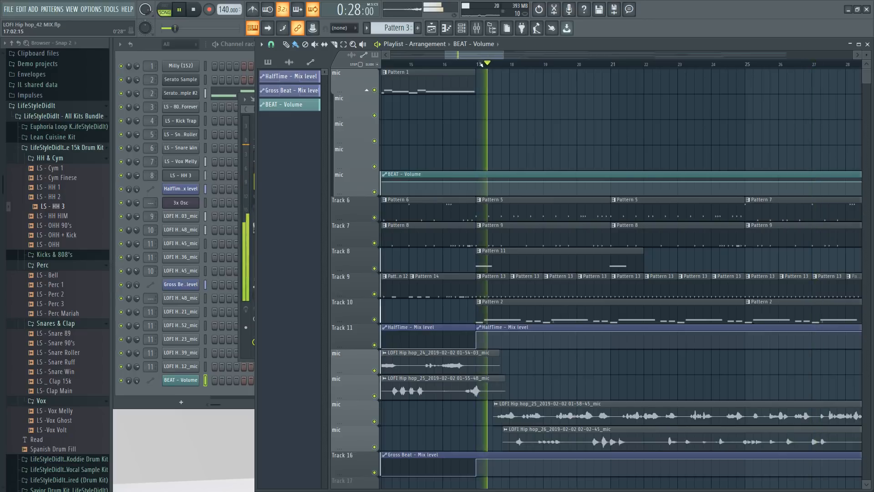
scroll(536, 68, up, 1)
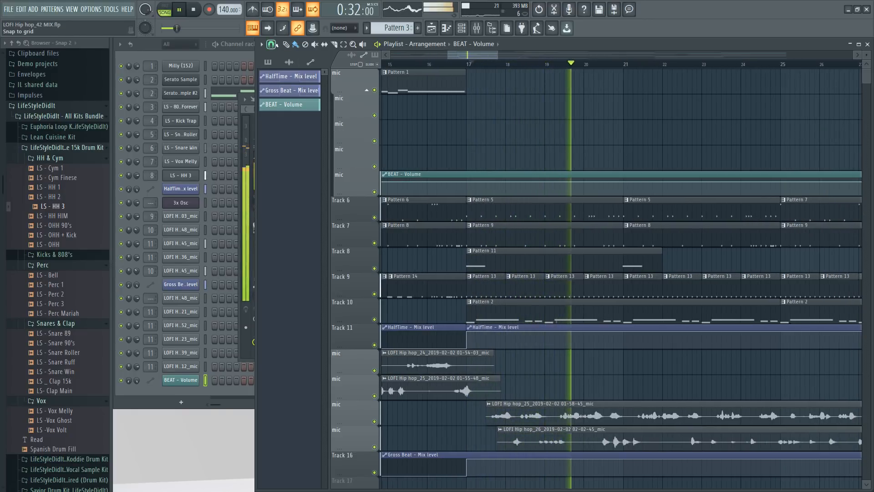
click(271, 44)
click(294, 273)
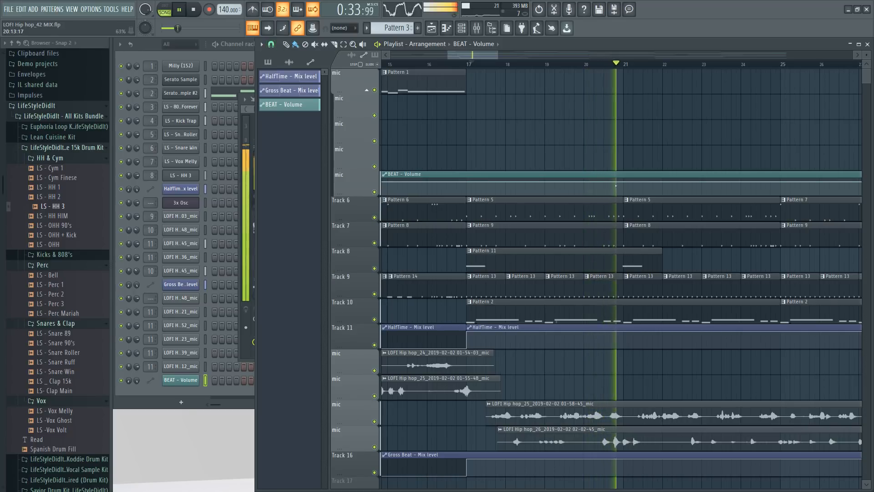
- Stop playback and cut a one-beat dip just before bar 21 in the BEAT - Volume clip, pasting the copied value onto both upper edge points
key(space)
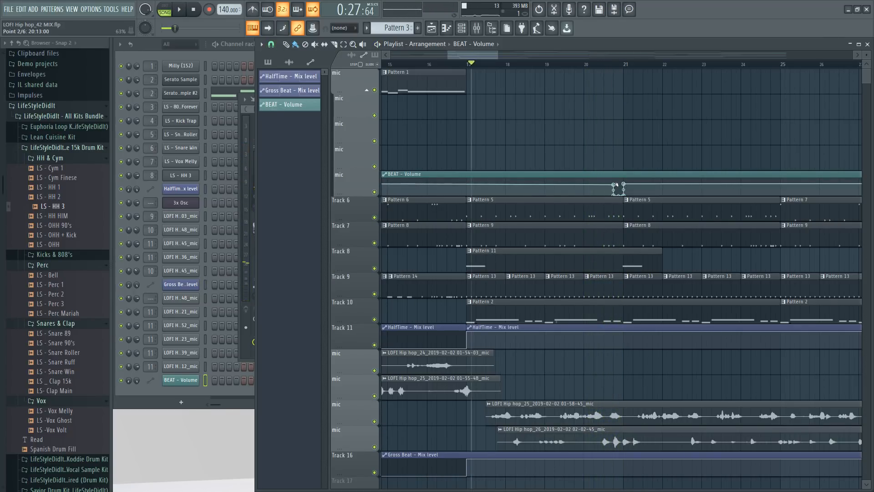
right_click(614, 184)
click(669, 456)
right_click(624, 184)
click(677, 457)
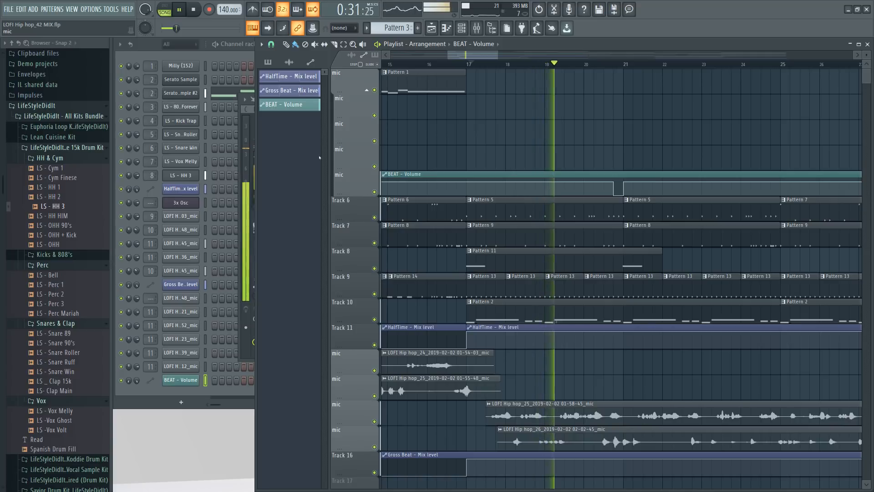
- Load Fruity Soft Clipper into the first effect slot of the Master mixer track
key(F9)
click(395, 150)
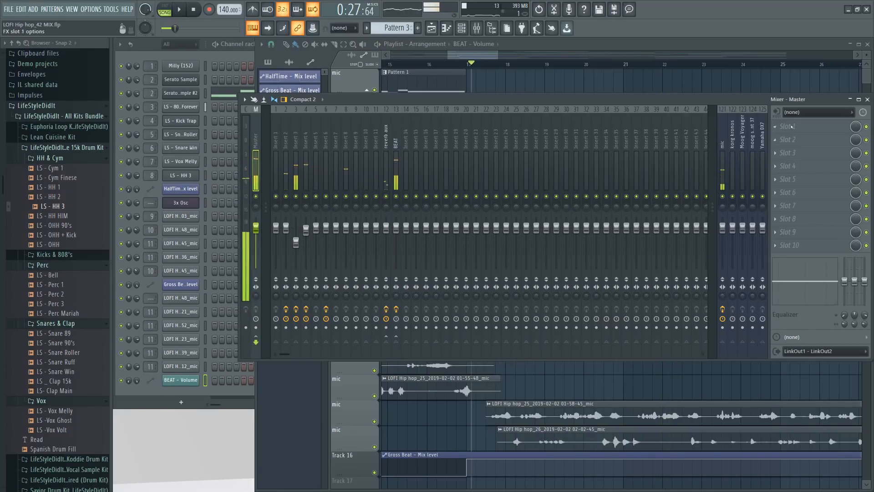
click(792, 127)
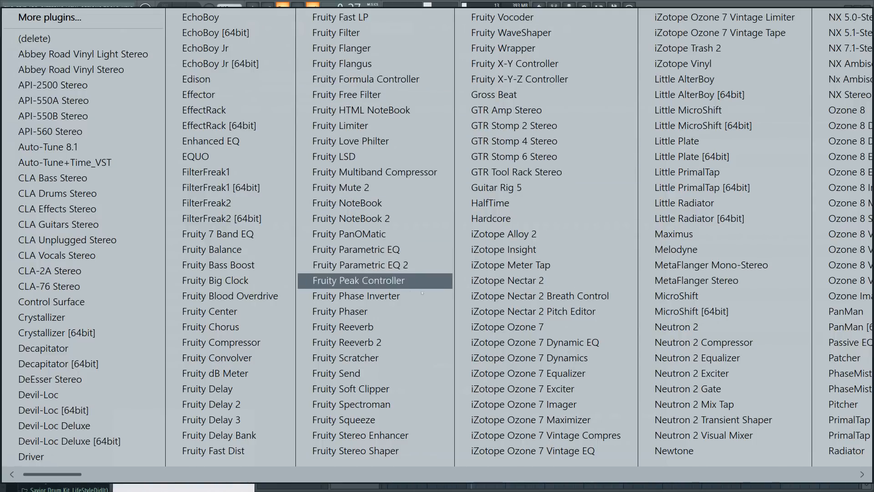
click(396, 388)
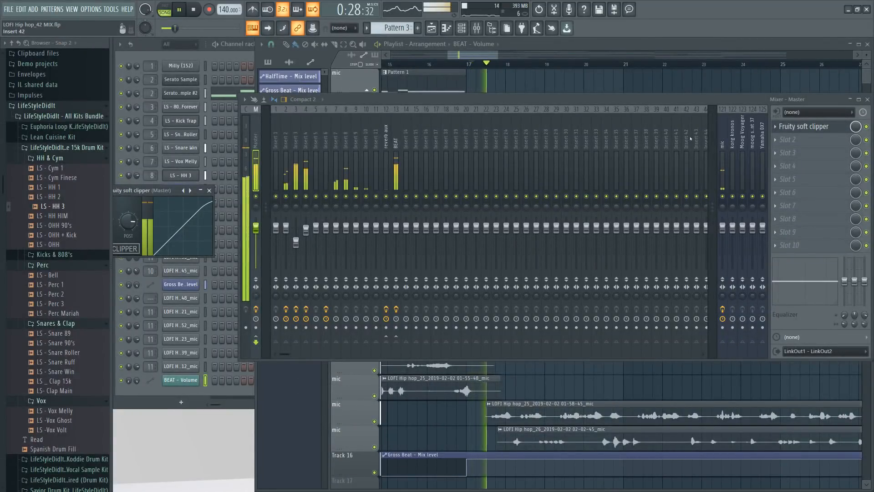
- Return to the playlist around bars 19 to 30 and save the project
click(458, 55)
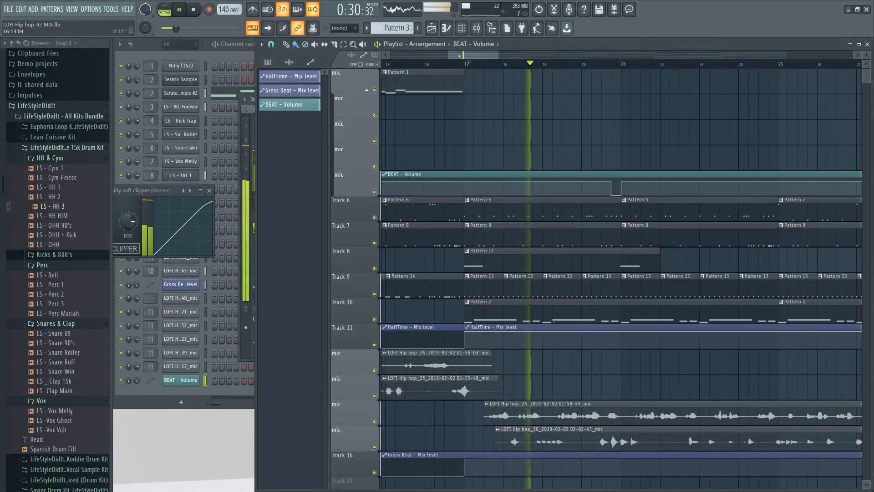
drag(484, 57, 495, 58)
key(ctrl+s)
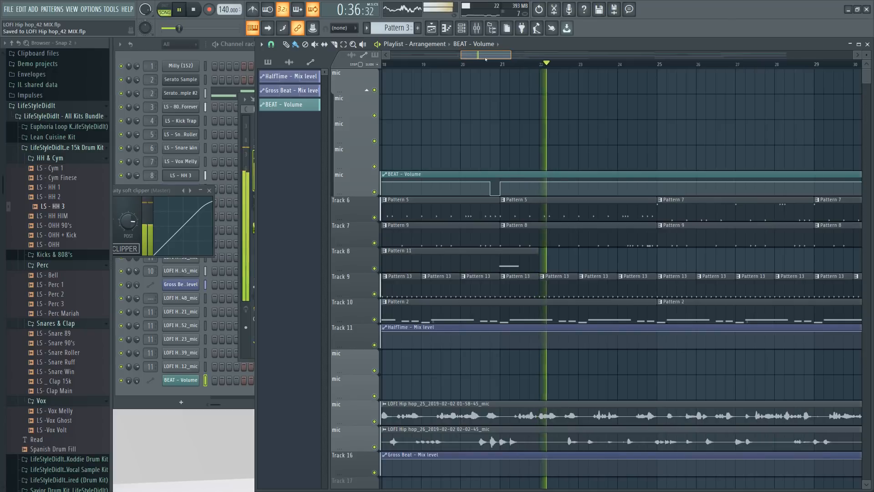
- Stop playback and cut a two-beat dip just before bar 25 in the BEAT - Volume clip, restoring the level with the copied value
drag(485, 59, 503, 66)
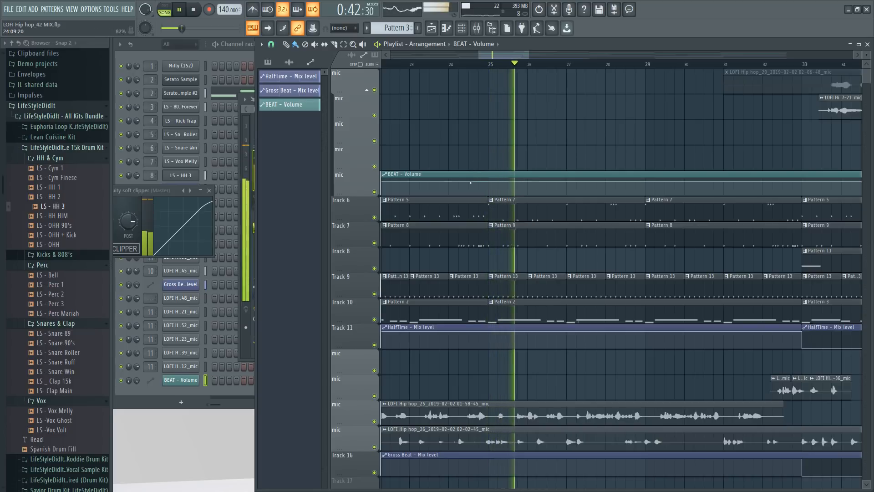
key(space)
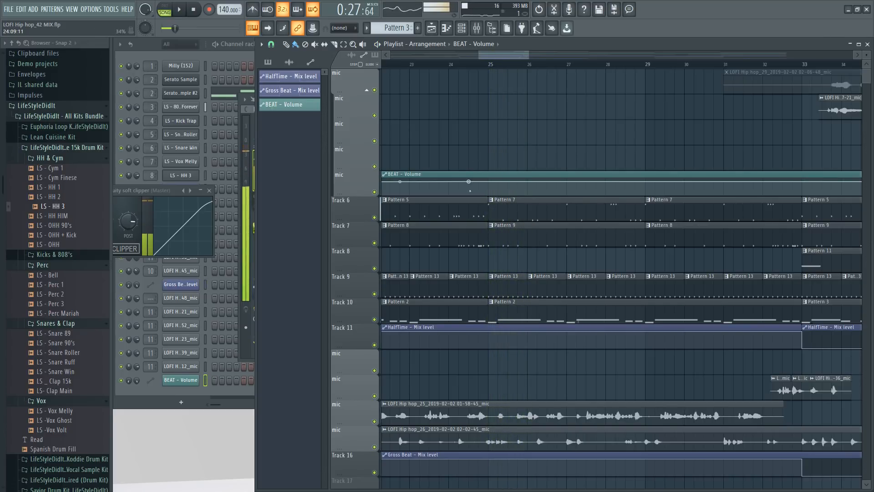
drag(469, 182, 477, 195)
right_click(488, 195)
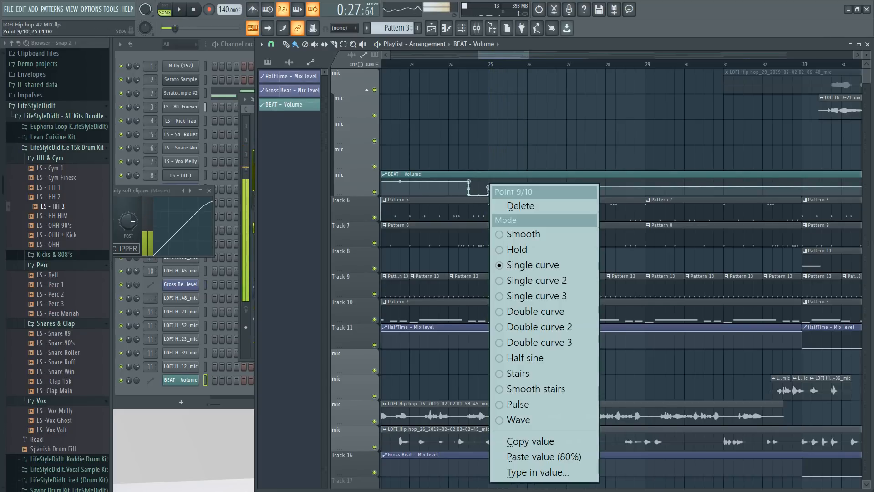
click(524, 456)
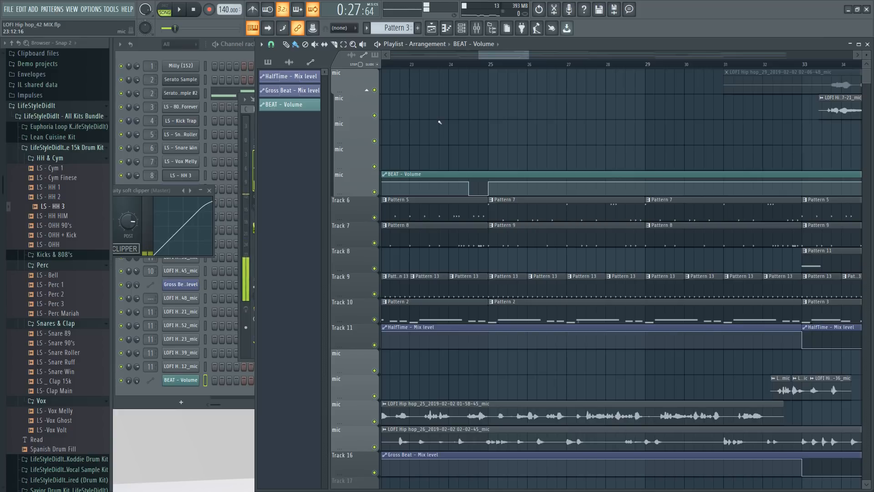
- Play the song from bar 23 through the dip before bar 25 and examine the mixer levels
key(space)
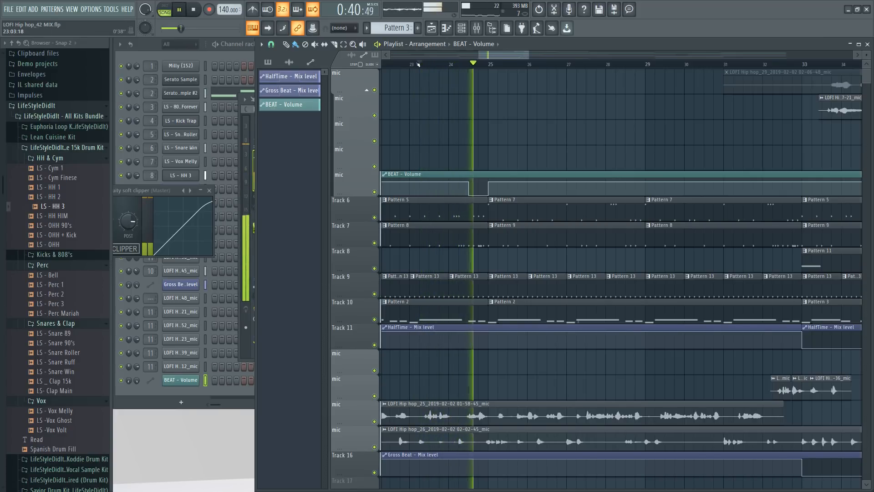
key(space)
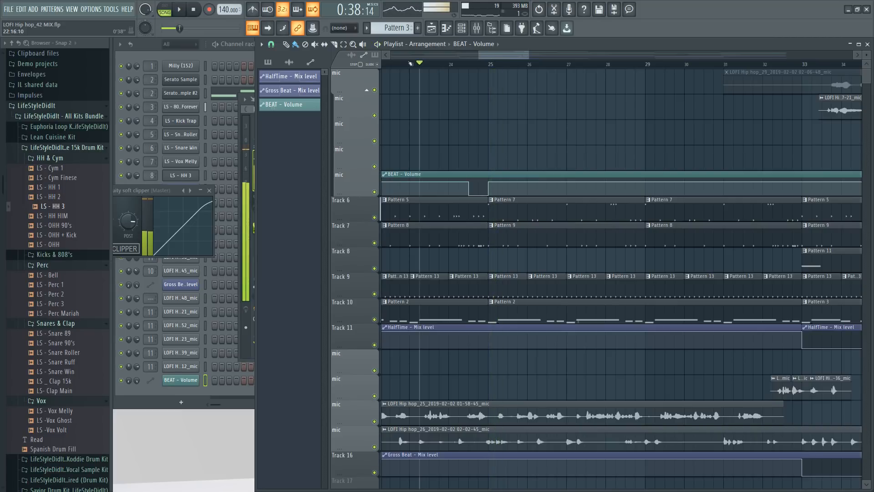
scroll(411, 64, down, 2)
key(space)
scroll(411, 64, down, 1)
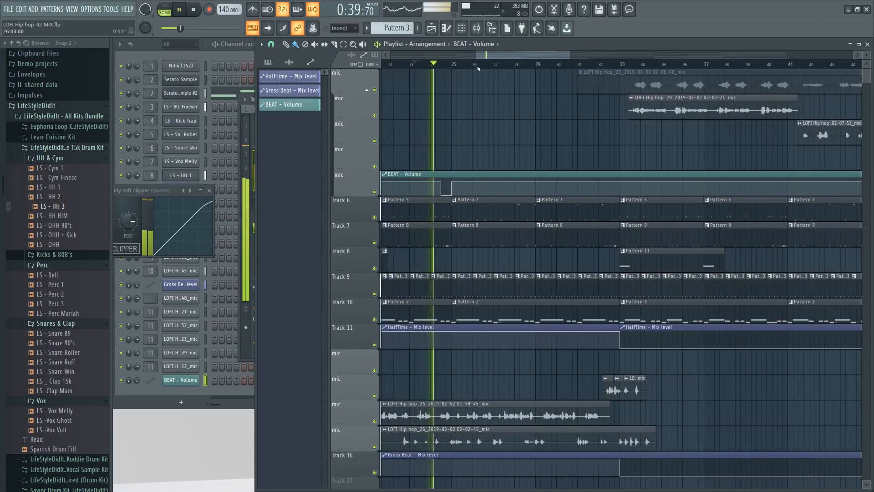
scroll(478, 68, up, 2)
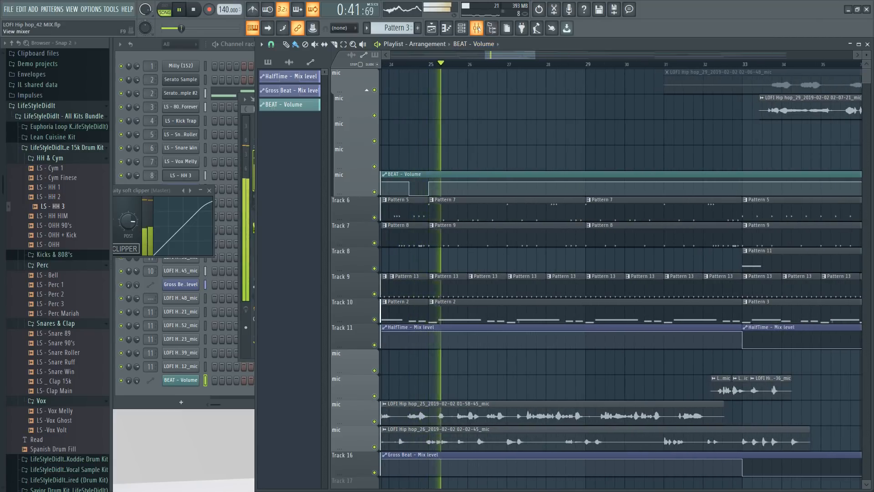
click(476, 28)
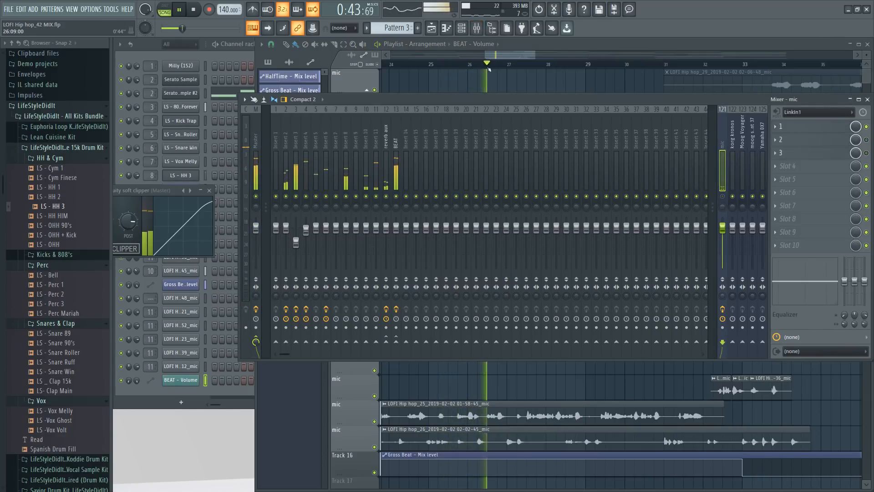
drag(496, 55, 508, 56)
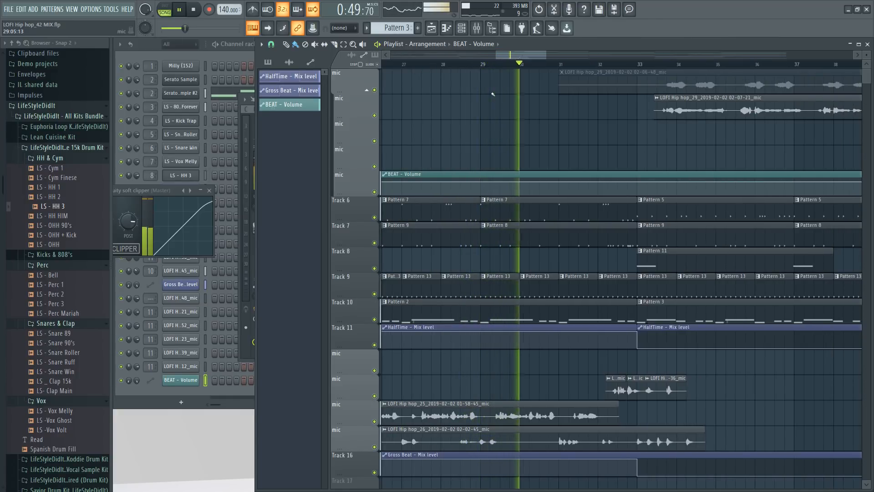
- Stop playback and cut a two-beat dip just before bar 29 in the BEAT - Volume clip, pasting the copied value at its edges
key(space)
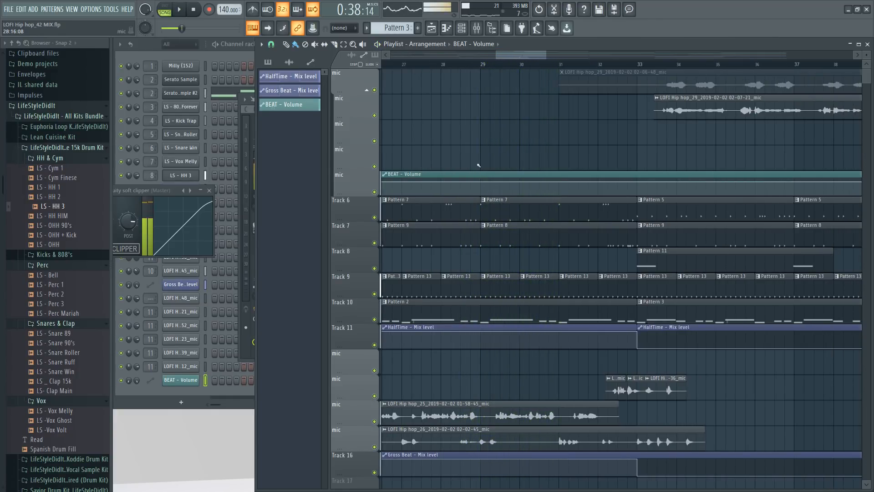
right_click(461, 186)
click(496, 457)
right_click(461, 189)
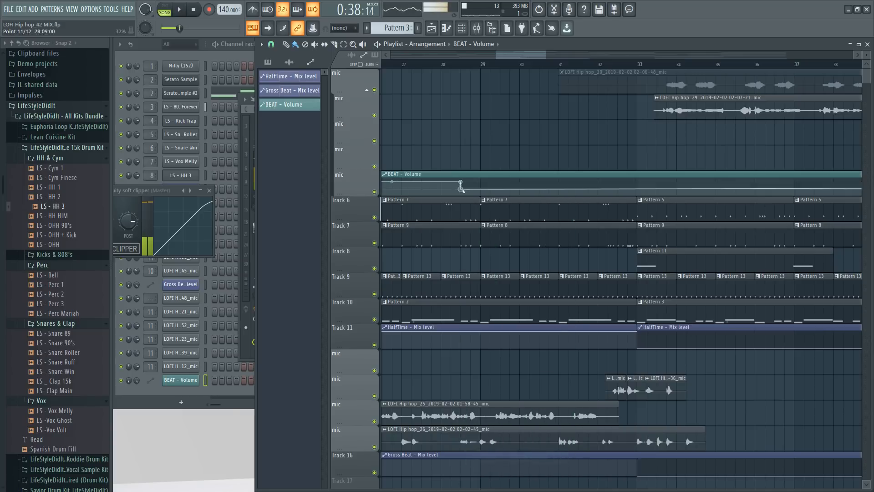
right_click(480, 184)
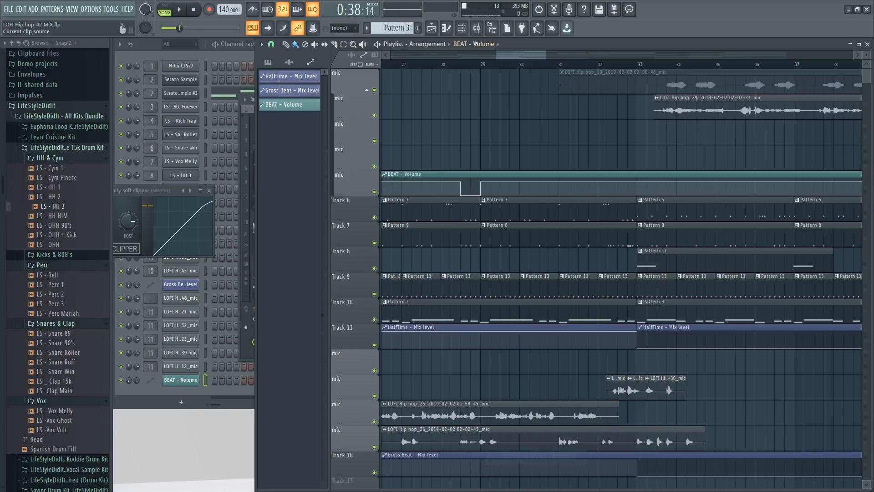
- Examine the mic, BEAT and Master levels in the mixer during playback and return to the playlist
click(476, 28)
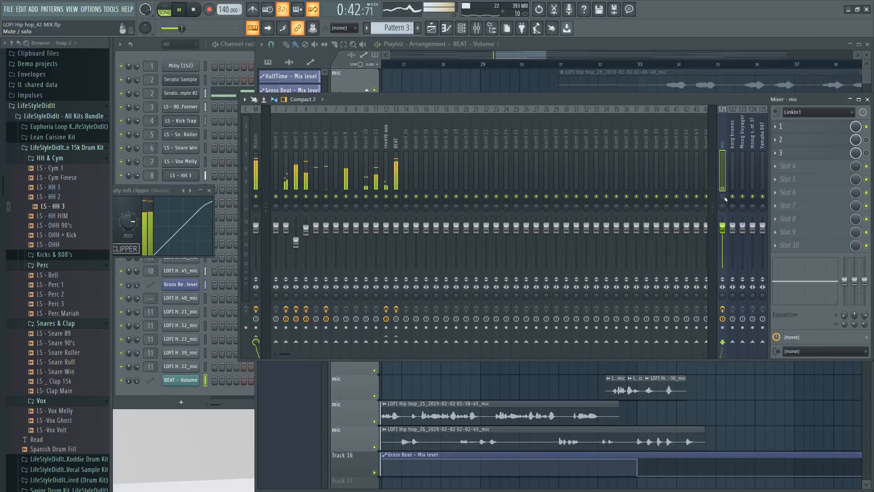
key(F9)
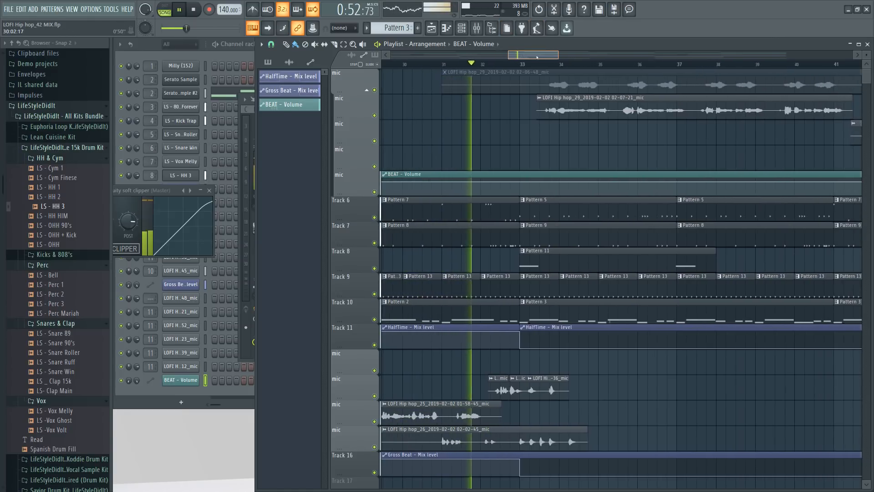
- Cut a two-beat dip just before bar 33 in the BEAT - Volume clip, pasting the copied 80% value at its edges
right_click(500, 181)
click(556, 455)
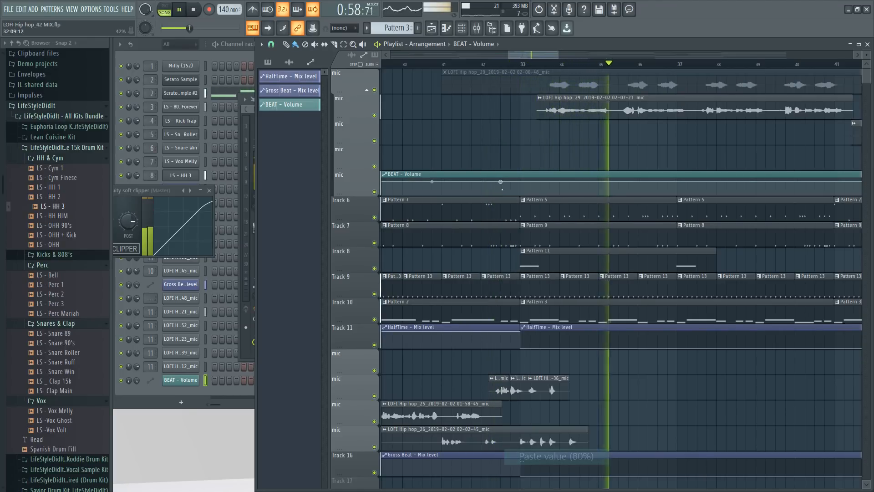
right_click(502, 195)
right_click(520, 193)
right_click(519, 187)
right_click(520, 186)
key(p)
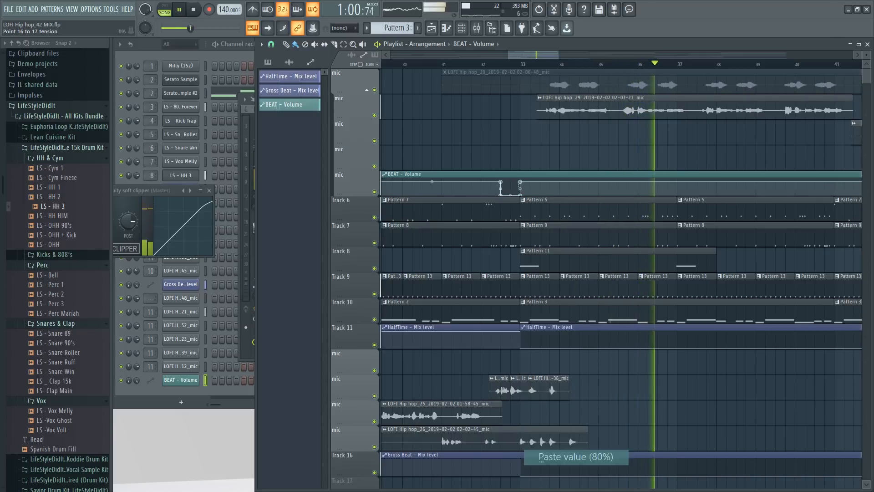
- Play the song from bar 32 through the dip before bar 33 and review the arrangement up to bar 41
click(481, 64)
scroll(481, 66, down, 1)
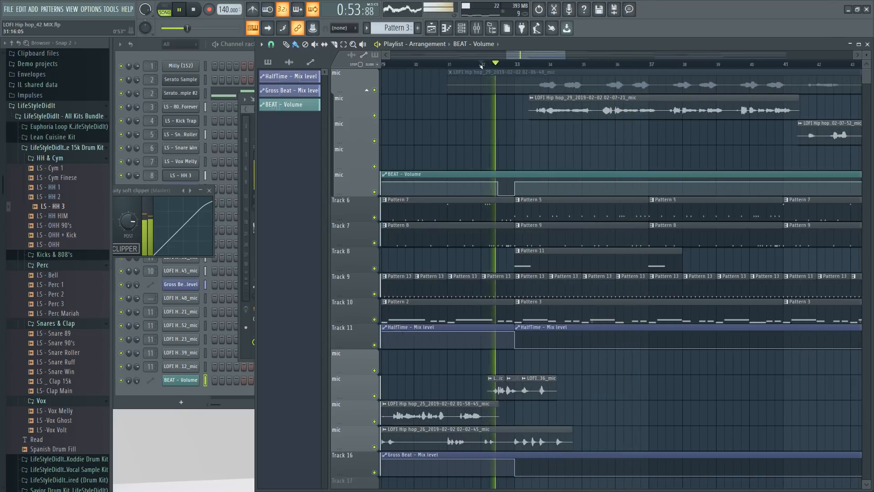
scroll(481, 66, down, 4)
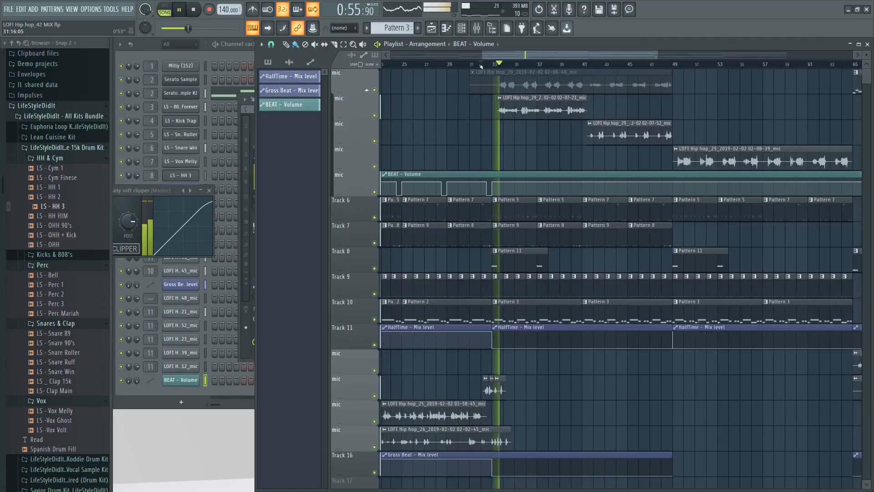
scroll(481, 66, down, 2)
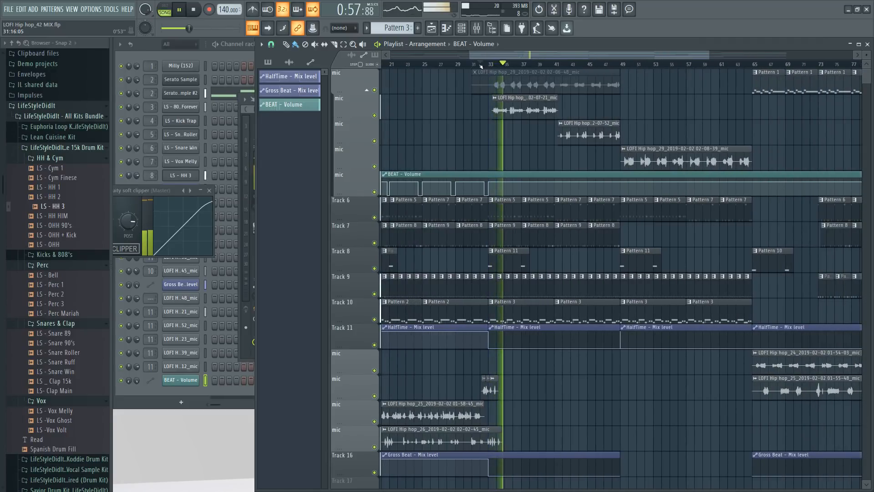
scroll(481, 66, down, 1)
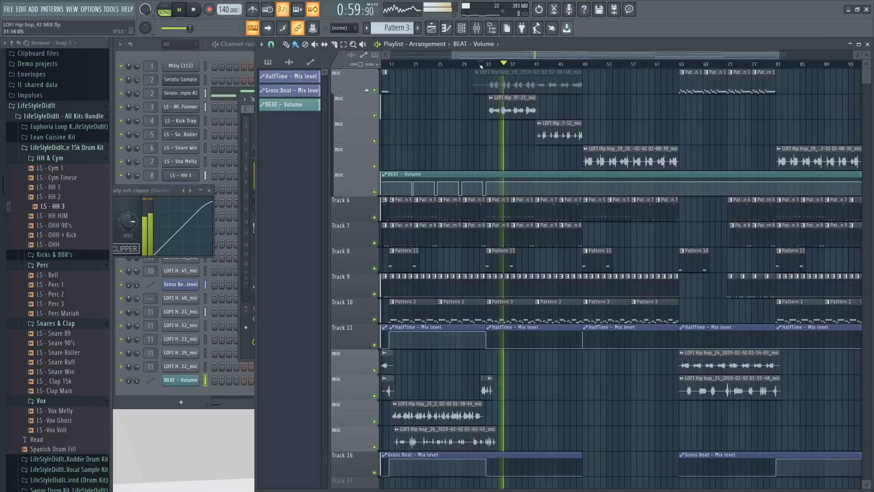
scroll(481, 66, up, 4)
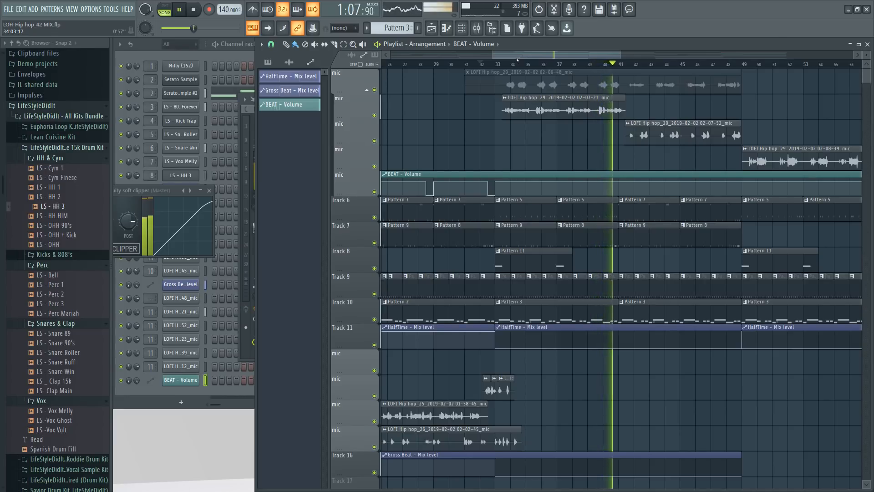
drag(517, 58, 550, 58)
click(498, 64)
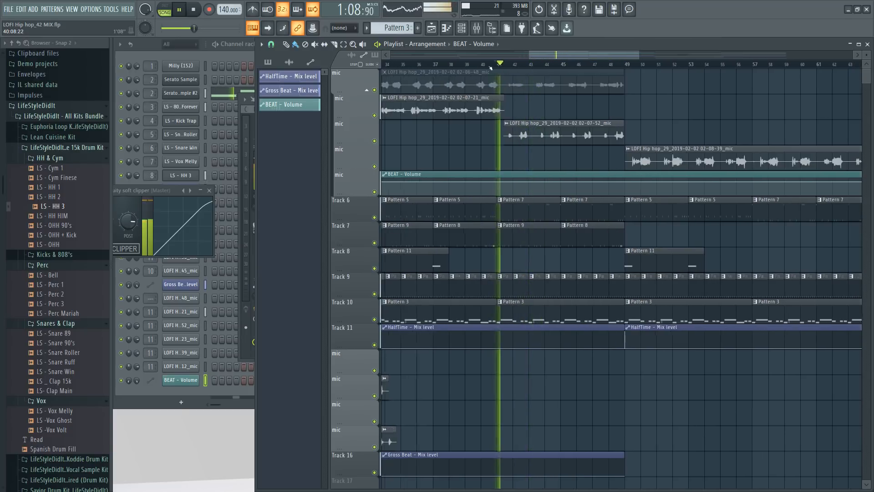
- Cut a two-beat dip just before bar 43 in the BEAT - Volume clip, restoring the copied level, and check it in playback with the mixer
scroll(492, 64, up, 4)
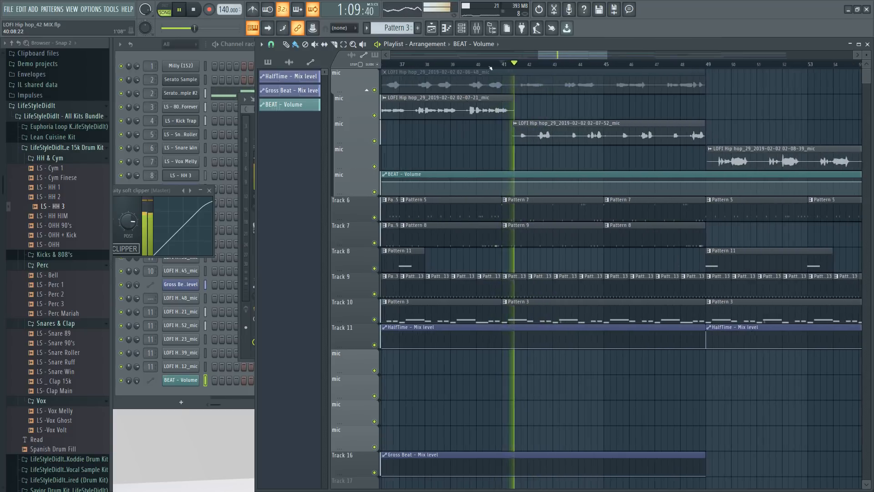
right_click(548, 183)
right_click(547, 182)
right_click(547, 182)
drag(547, 183, 548, 199)
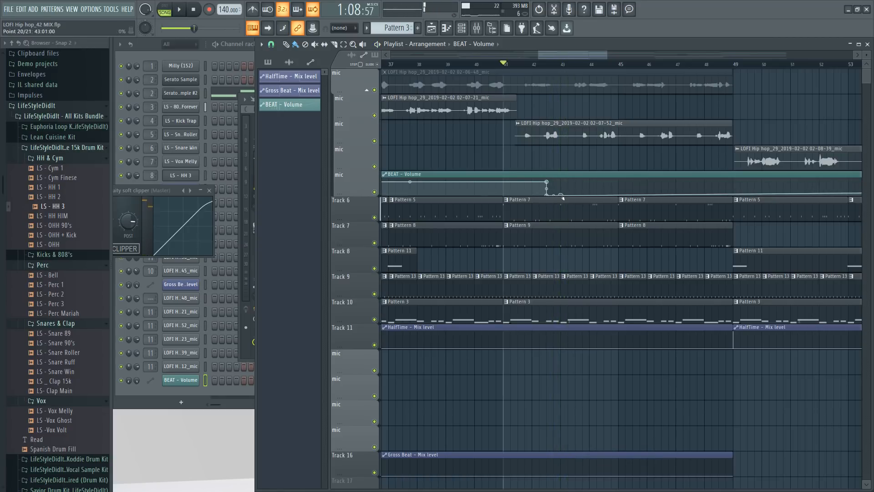
right_click(562, 184)
right_click(561, 183)
click(608, 457)
click(477, 28)
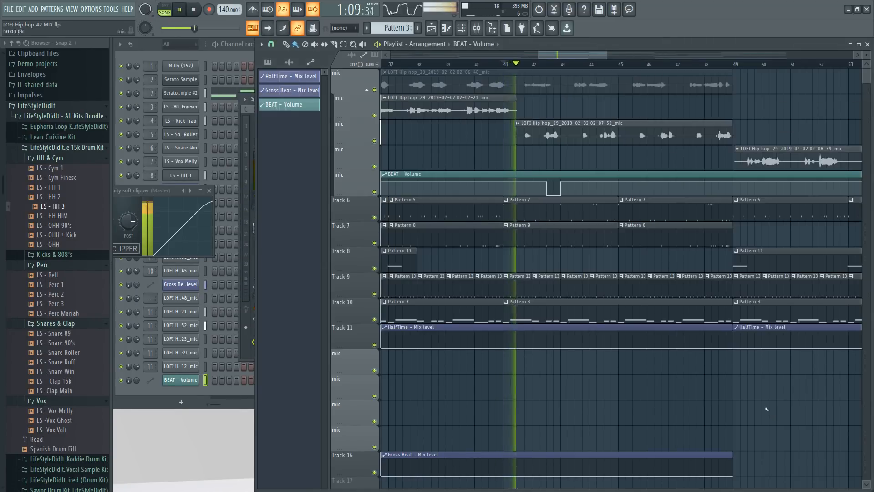
key(F9)
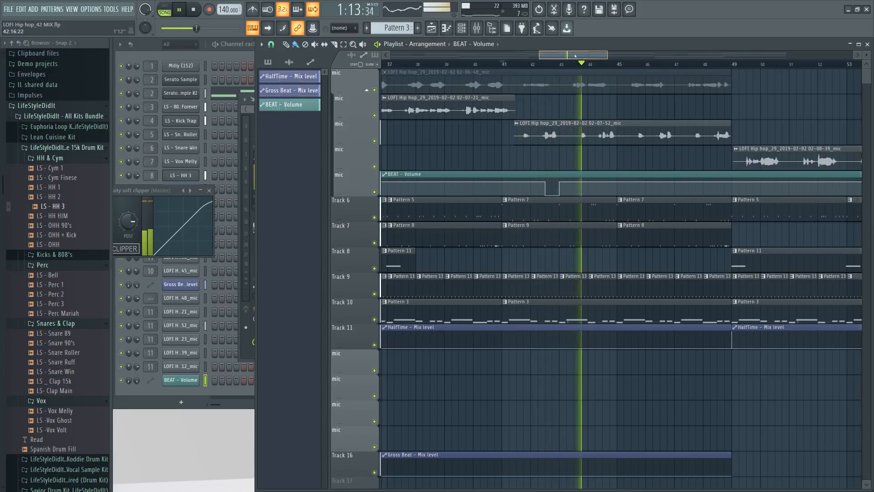
- Cut a two-beat dip just before bar 45 in the BEAT - Volume clip, pasting the copied value at both edges
scroll(561, 63, up, 2)
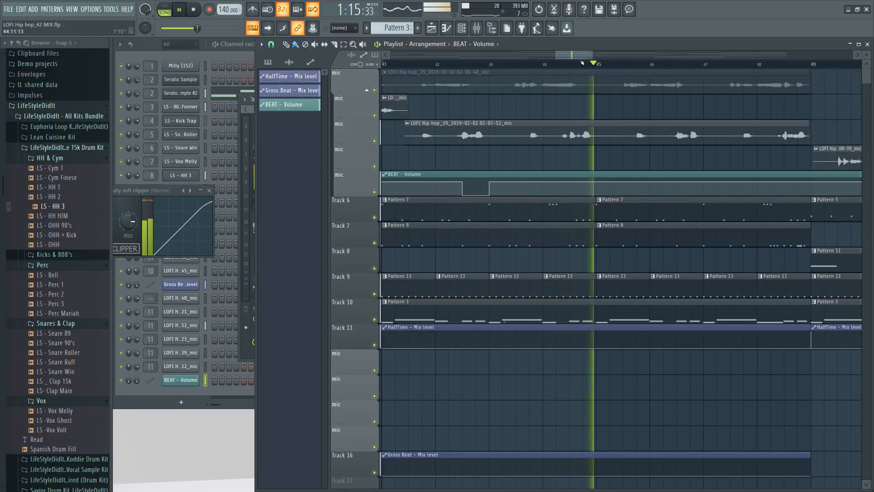
scroll(582, 64, down, 1)
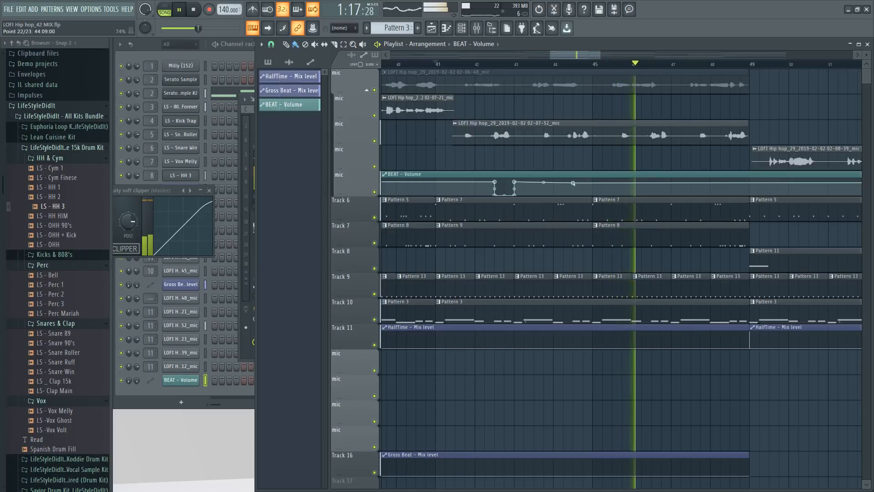
right_click(574, 183)
click(601, 454)
right_click(577, 191)
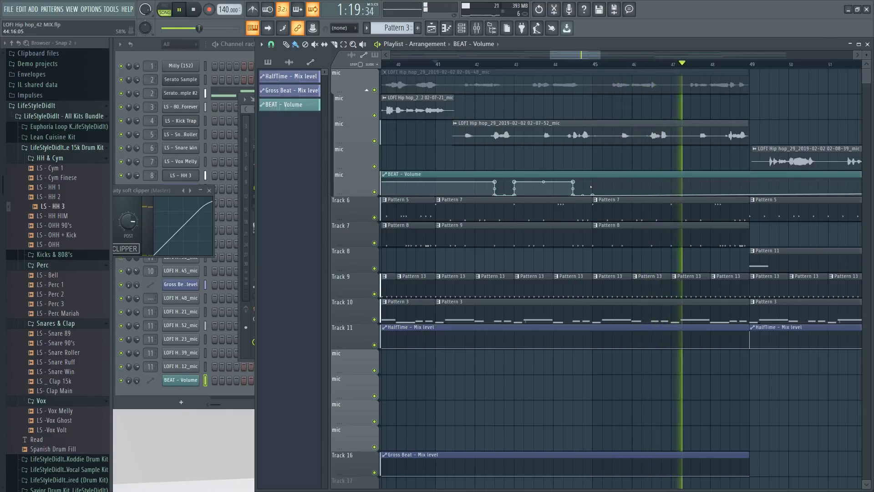
right_click(592, 184)
right_click(593, 185)
click(620, 456)
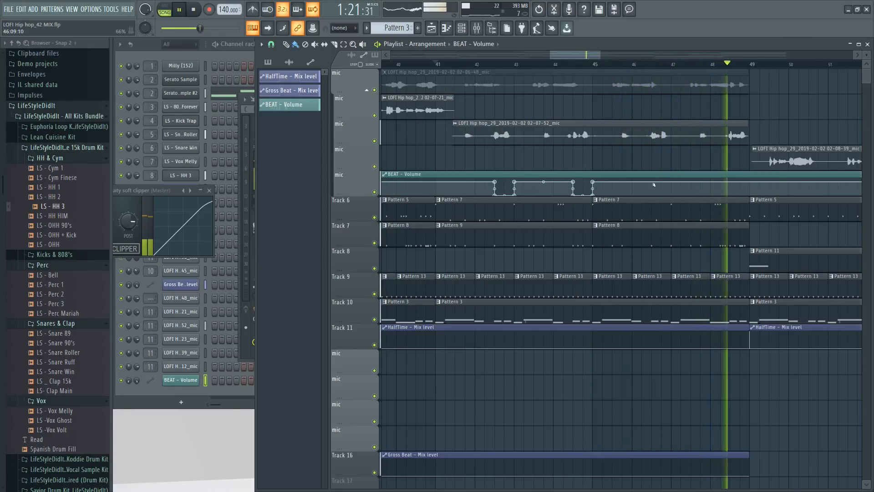
- Cut a two-beat dip just before bar 47 in the BEAT - Volume clip, pasting the copied value at both edges
right_click(652, 186)
right_click(653, 185)
click(680, 456)
right_click(656, 193)
right_click(671, 194)
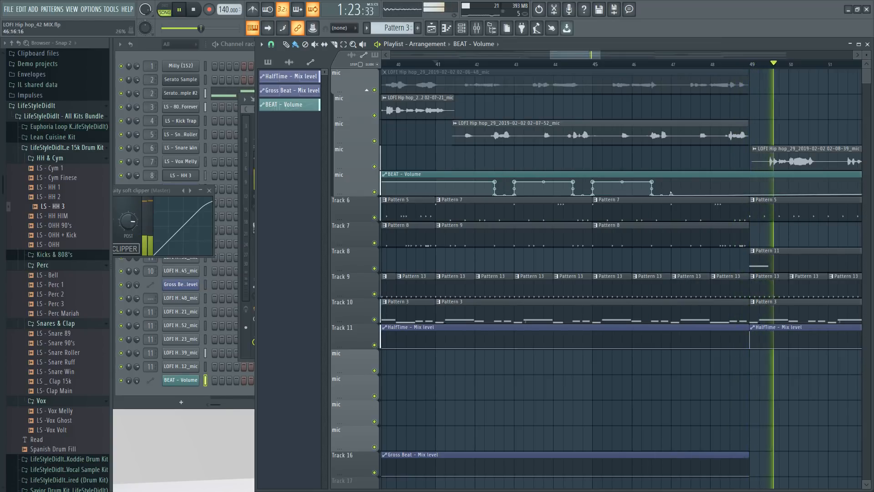
right_click(671, 185)
right_click(671, 185)
click(699, 456)
- Cut a two-beat dip just before bar 49 in the BEAT - Volume clip, pasting the copied value at both edges
right_click(731, 185)
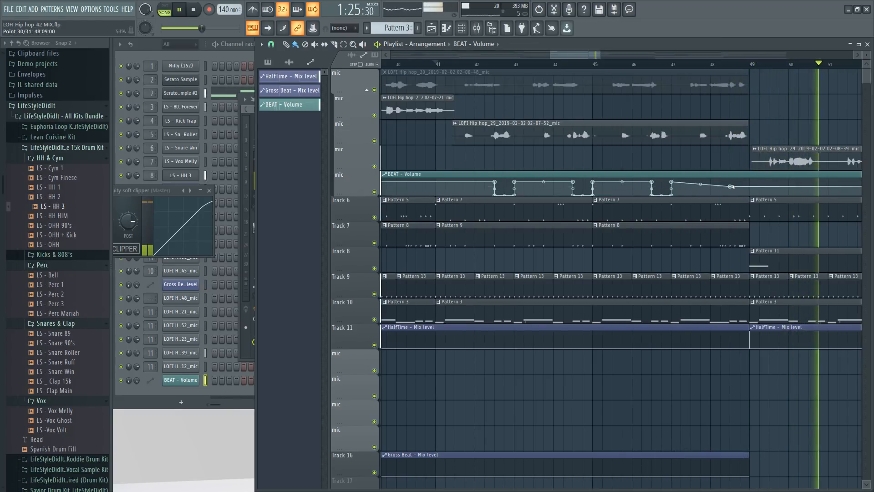
right_click(731, 186)
click(759, 456)
right_click(731, 194)
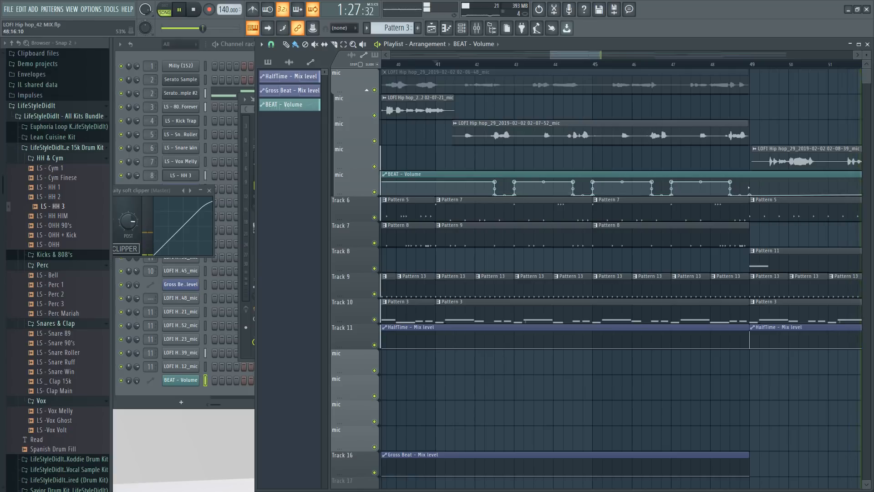
right_click(749, 187)
click(778, 456)
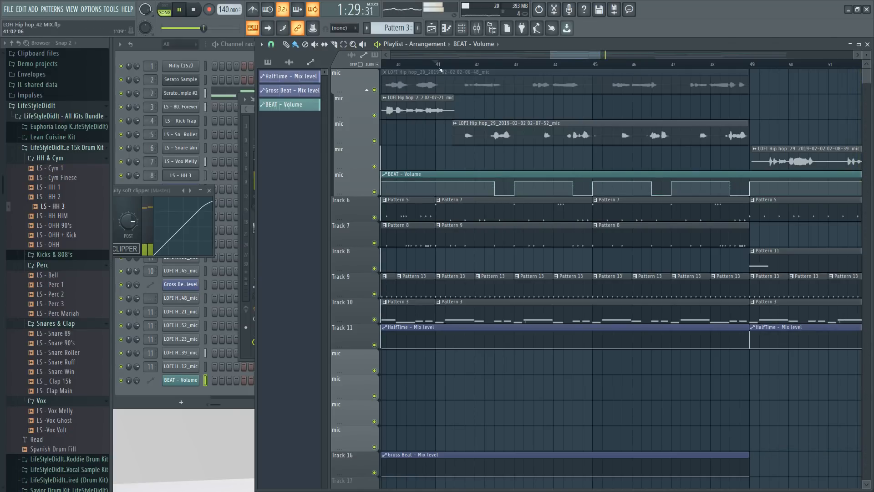
- Play the song from bar 41 and save the project as the new version LOFI Hip hop_42 MIX_2.flp
click(438, 67)
key(ctrl+n)
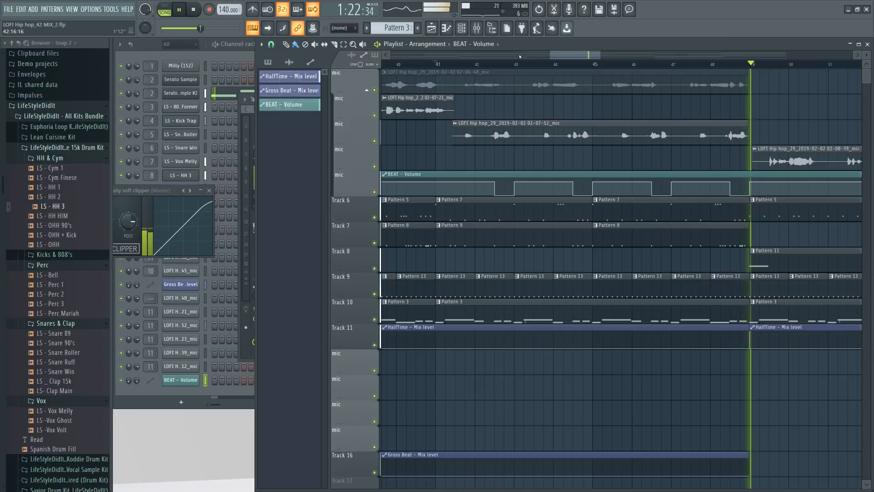
scroll(524, 63, down, 5)
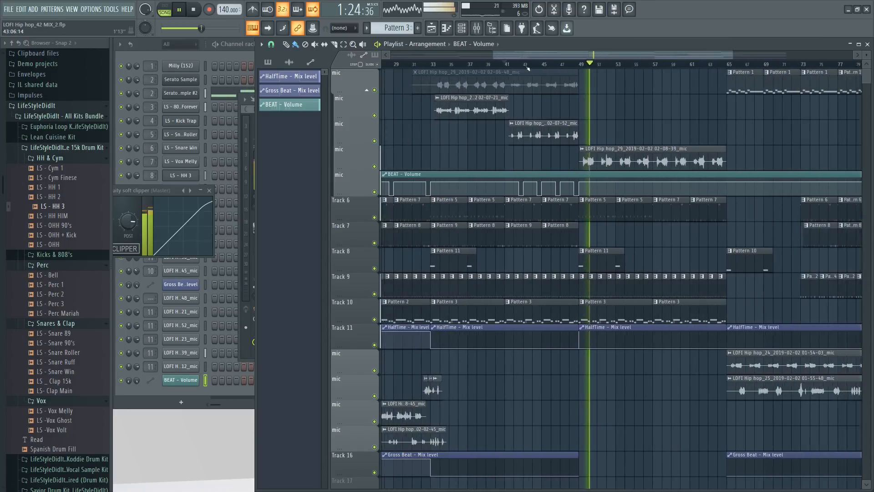
scroll(528, 68, down, 1)
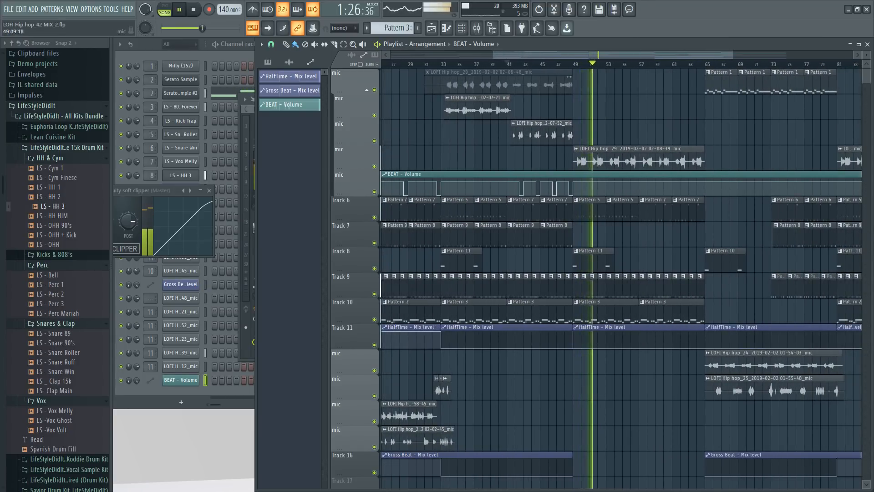
- Replay the song from about bar 43 through the dips and examine the mic, BEAT and Master levels in the mixer
click(528, 64)
scroll(527, 64, up, 4)
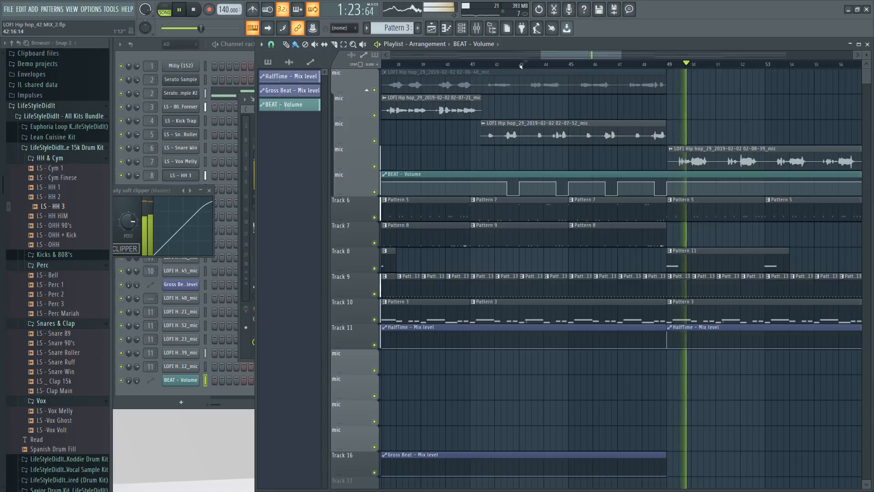
scroll(518, 60, down, 3)
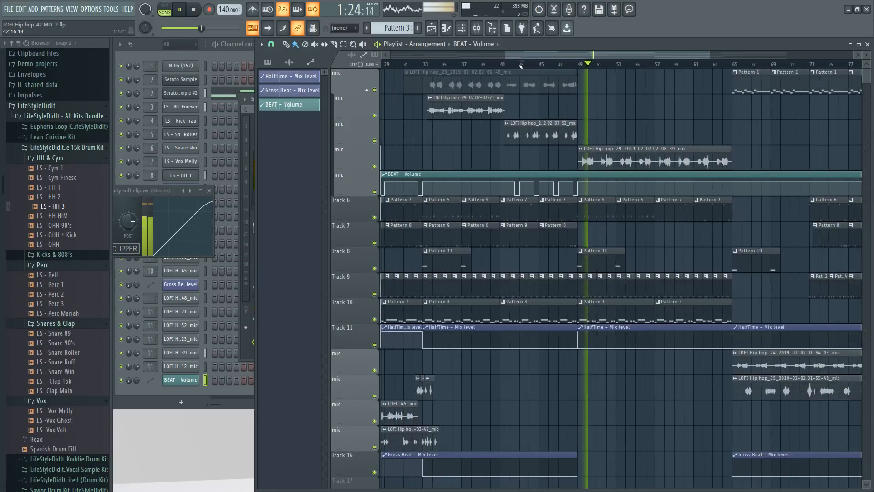
click(478, 31)
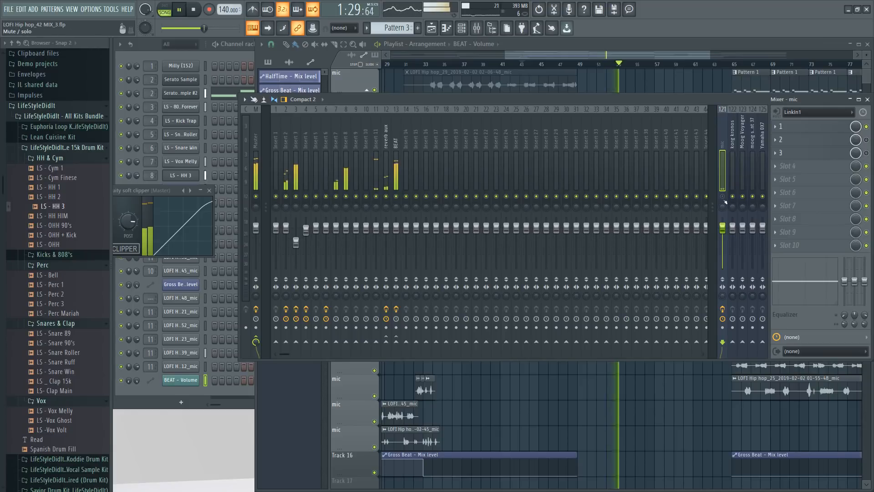
click(590, 57)
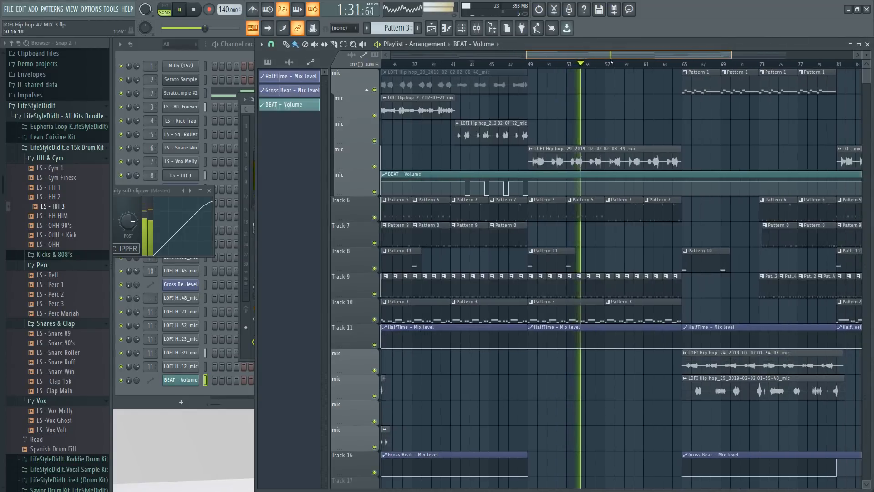
- Cut a one-bar dip across bar 56 in the BEAT - Volume clip, restoring the copied 80% level at bar 57
scroll(621, 63, up, 4)
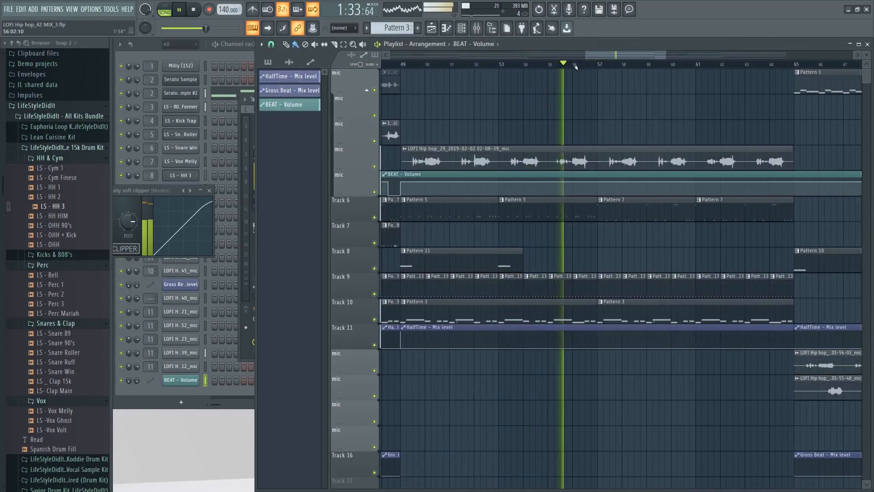
right_click(573, 184)
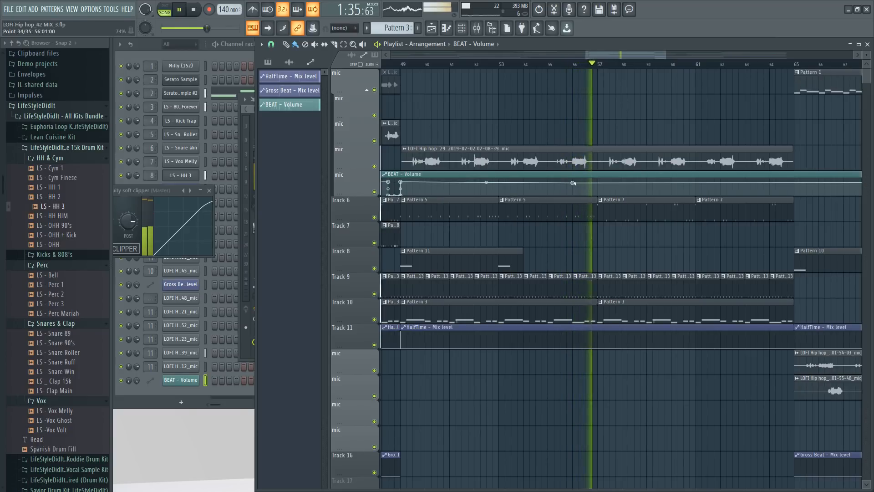
right_click(573, 183)
click(612, 456)
right_click(572, 195)
right_click(597, 195)
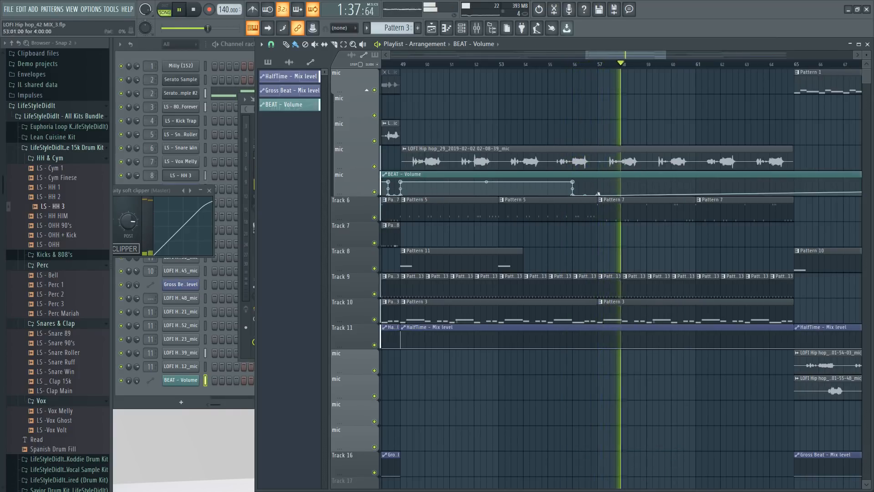
right_click(598, 187)
right_click(598, 187)
key(p)
- Play the song from about bar 55 through the bar 56 dip and examine the mixer levels, returning to the playlist
click(552, 65)
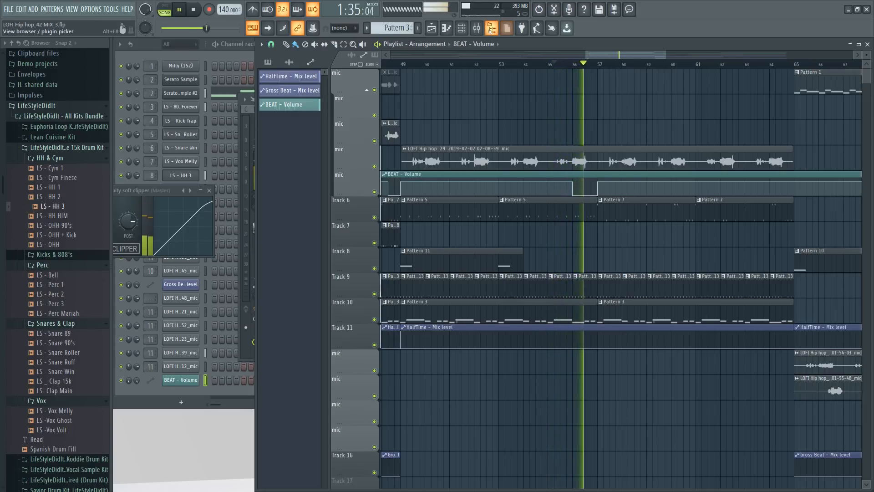
key(space)
key(F9)
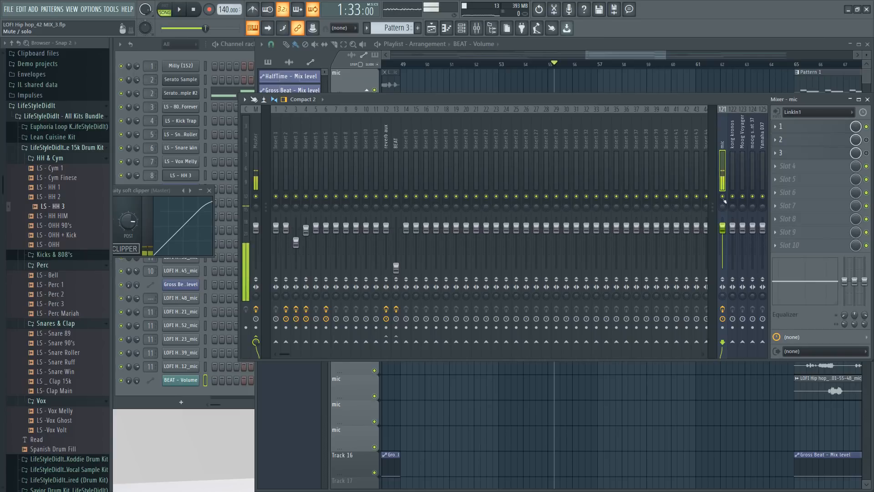
key(space)
click(624, 44)
key(space)
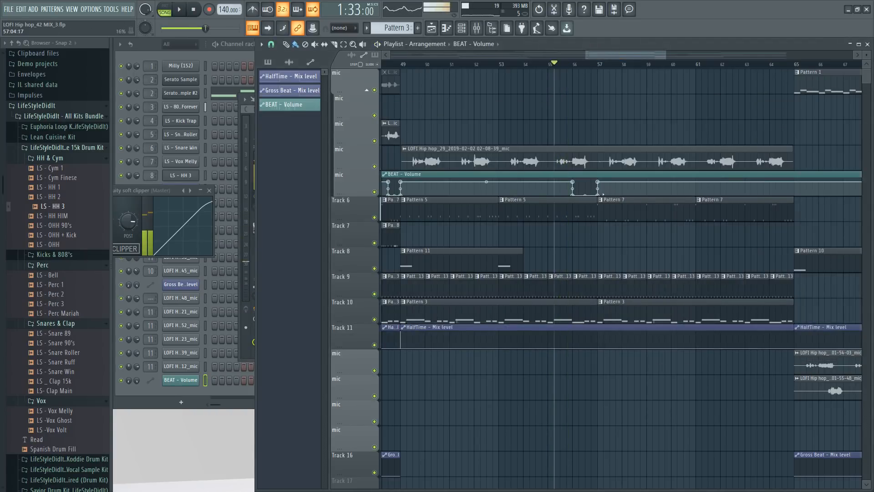
- Delete the low point at bar 57 in the BEAT - Volume clip to make a ramp across bar 56, and play it back
right_click(599, 196)
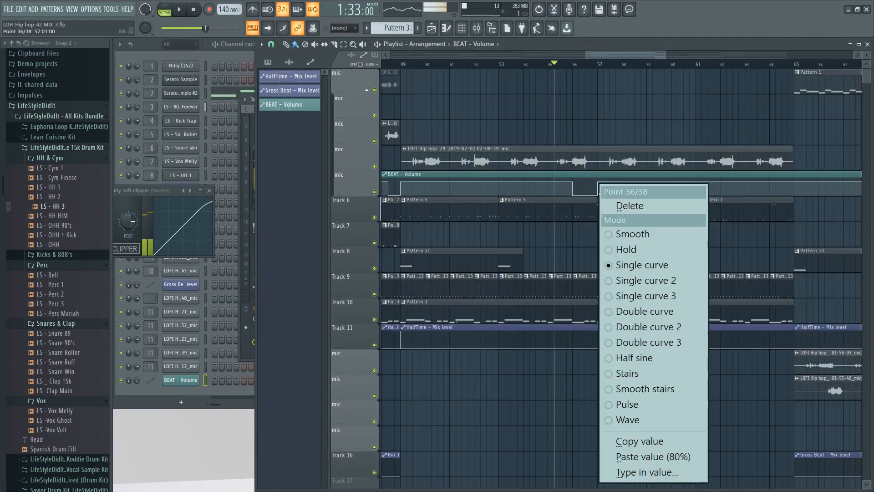
click(629, 205)
key(space)
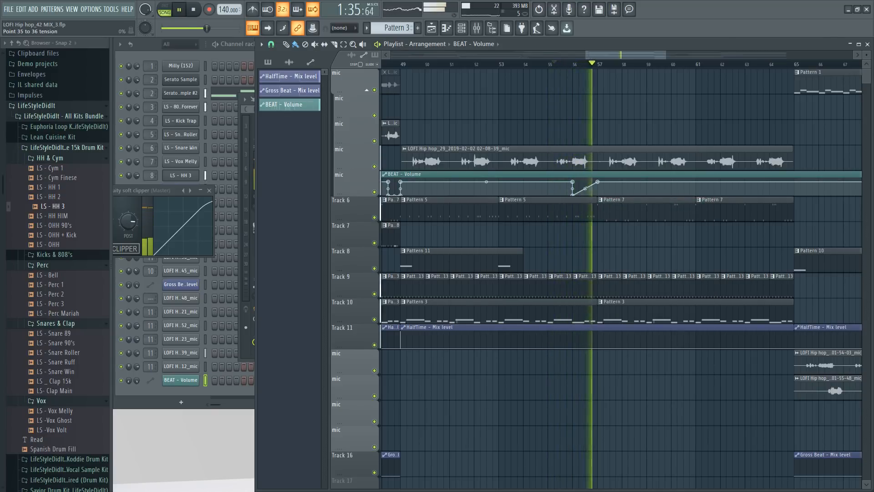
- Bend the bar 56 ramp in the BEAT - Volume clip into a curve and play the song back from bar 49
drag(585, 188, 586, 193)
key(space)
key(space)
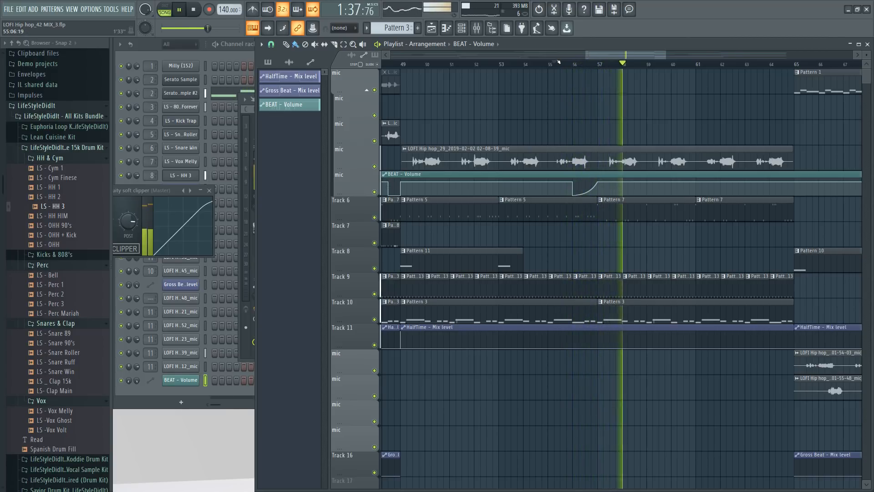
click(403, 64)
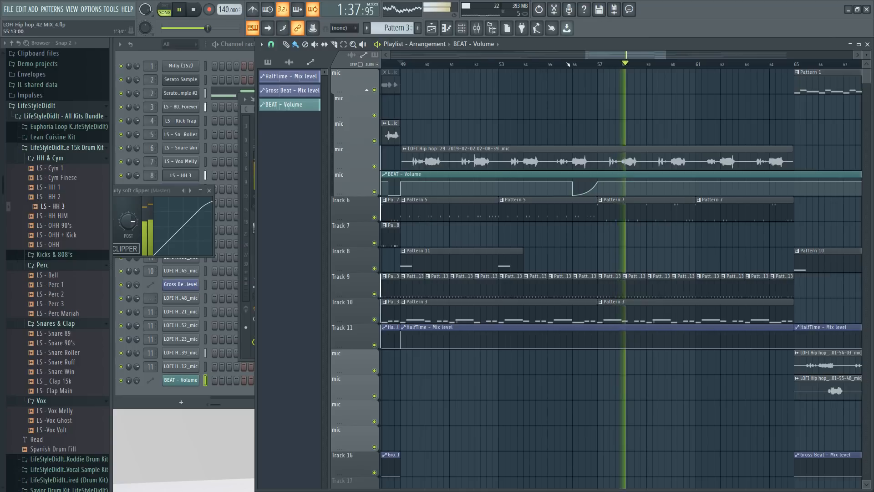
- Cut a one-bar dip across bar 64 in the BEAT - Volume clip, pasting the copied 80% level onto the upper points at bars 64 and 65
scroll(587, 60, down, 1)
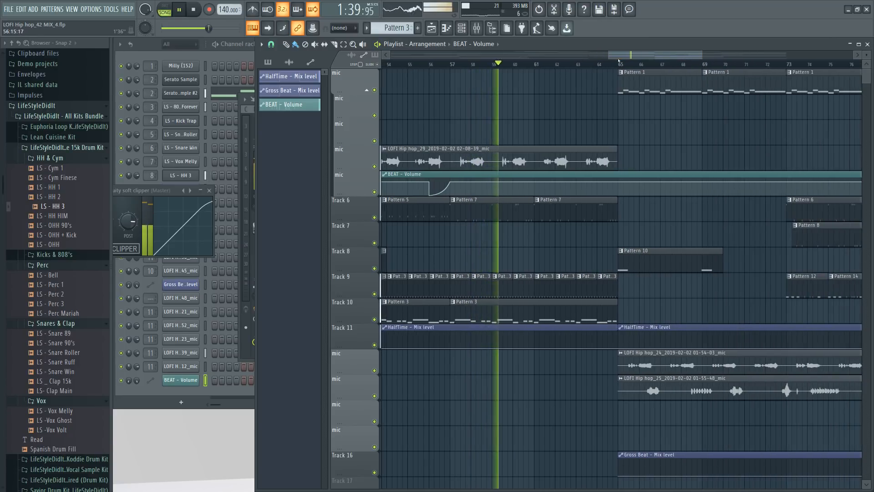
right_click(598, 183)
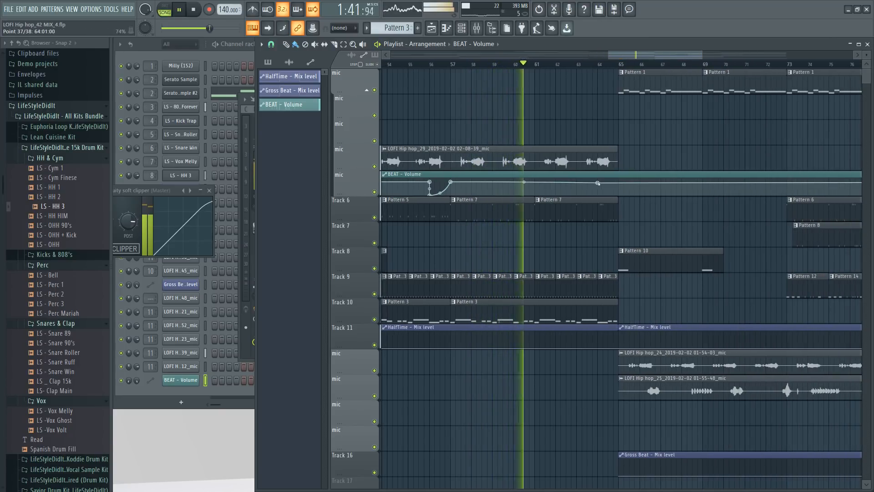
right_click(599, 183)
key(p)
right_click(598, 191)
right_click(618, 195)
right_click(618, 185)
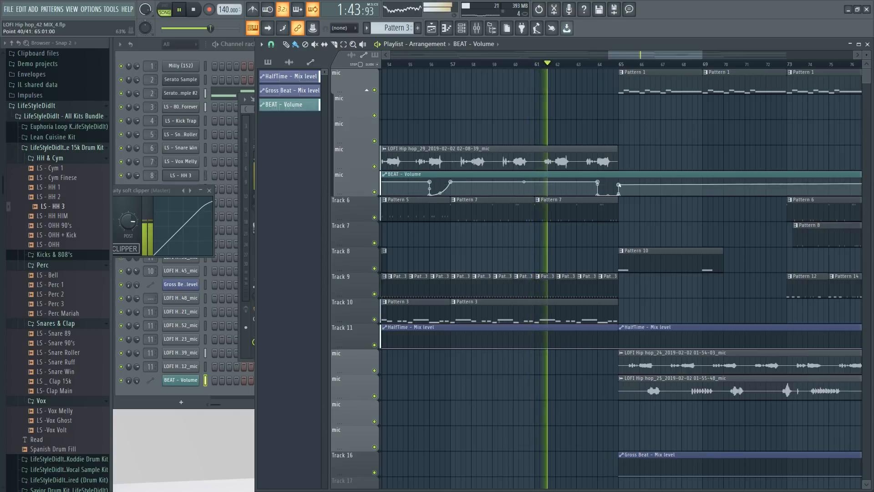
right_click(619, 184)
key(p)
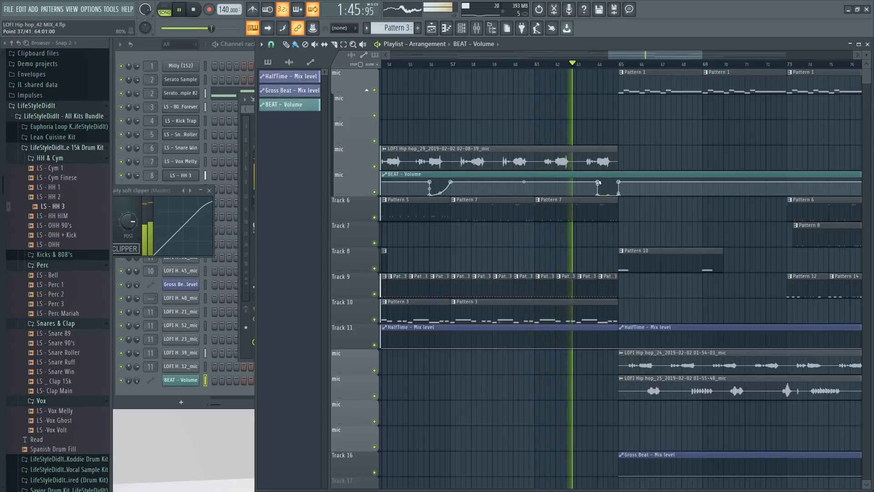
right_click(598, 182)
key(p)
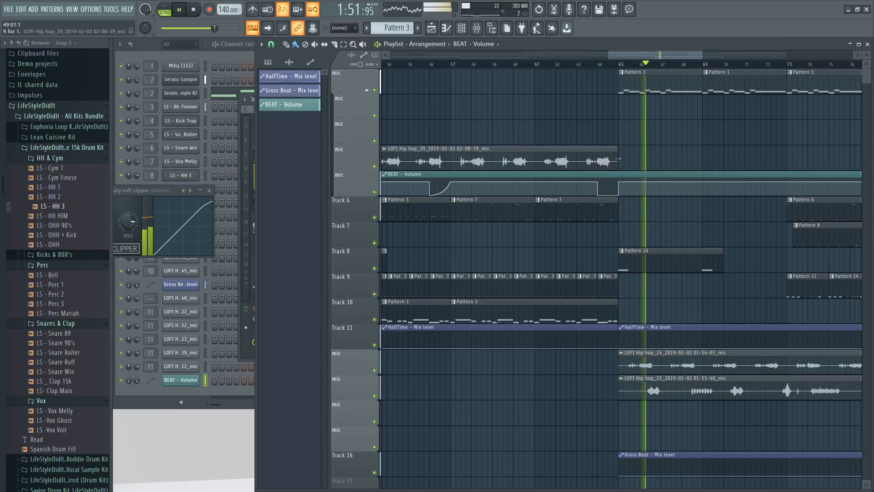
- Trim the end of the LOFI Hip hop_29 mic clip to just before bar 65 and play the following section through about bar 84
drag(617, 159, 610, 157)
scroll(593, 67, down, 3)
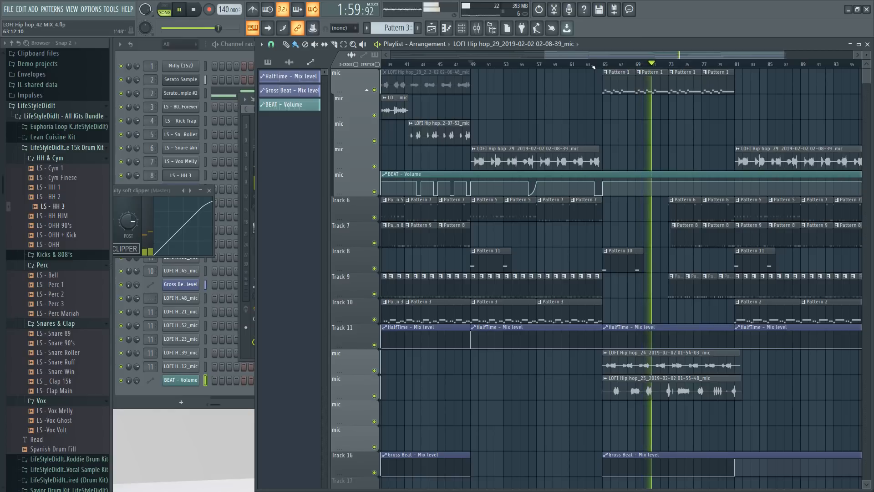
drag(592, 56, 647, 68)
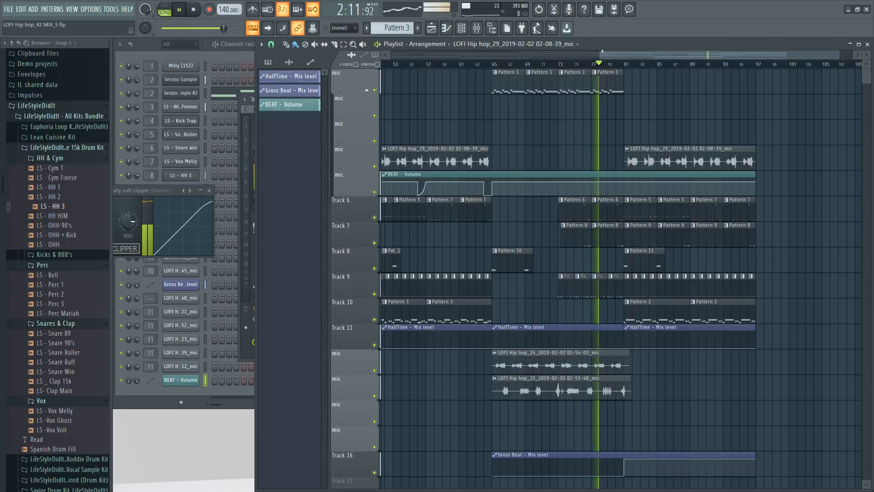
scroll(615, 66, up, 5)
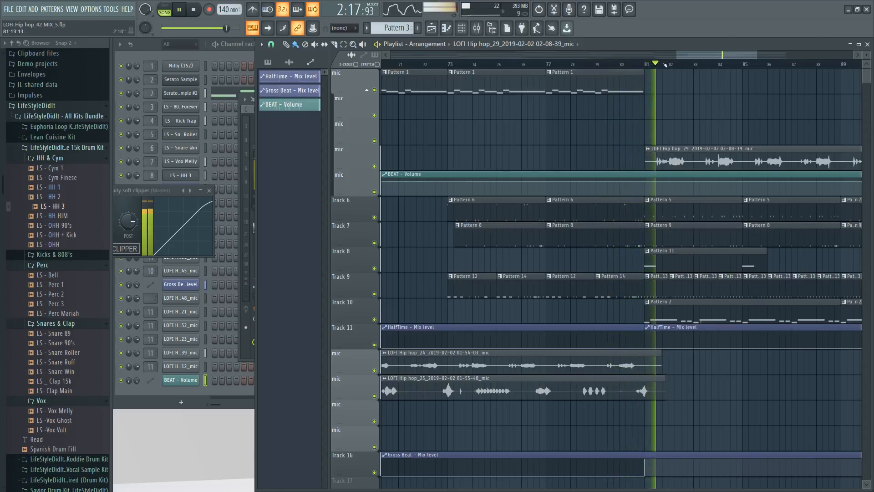
drag(694, 56, 713, 63)
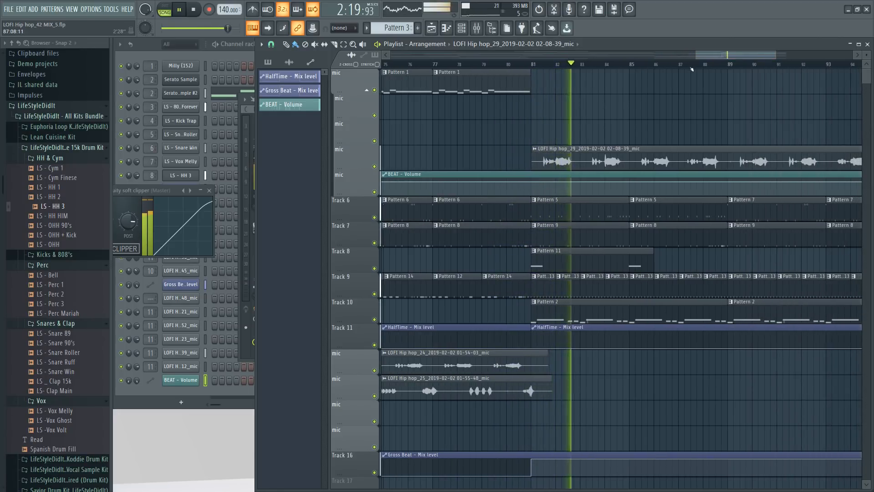
scroll(691, 68, down, 1)
scroll(692, 69, down, 2)
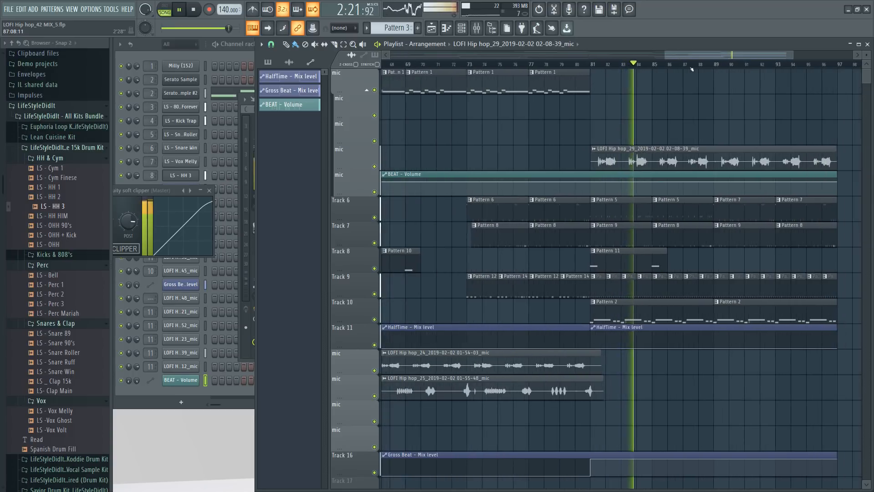
key(space)
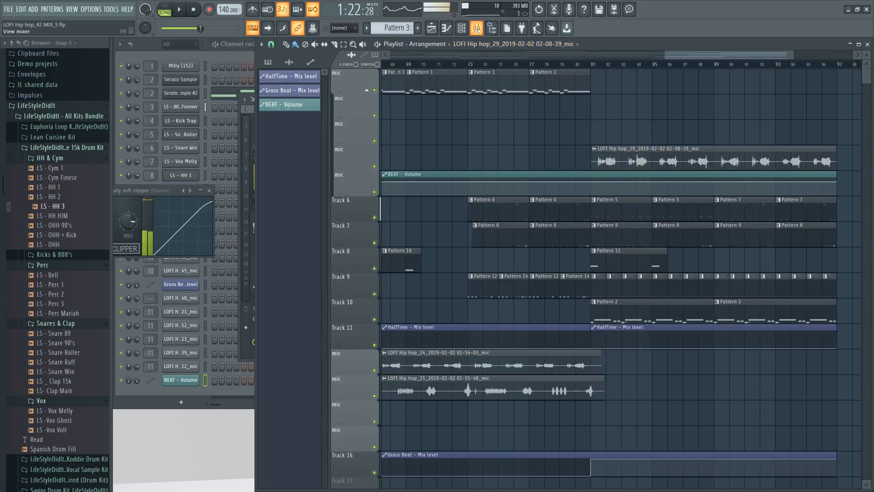
- Check the mixer, view the whole arrangement in the playlist and return the song position to the start
click(477, 28)
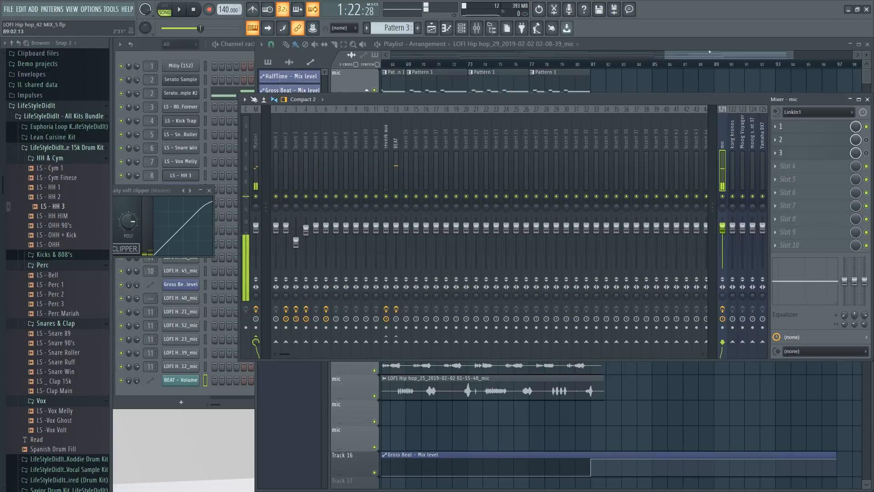
drag(709, 52, 427, 54)
scroll(405, 66, down, 7)
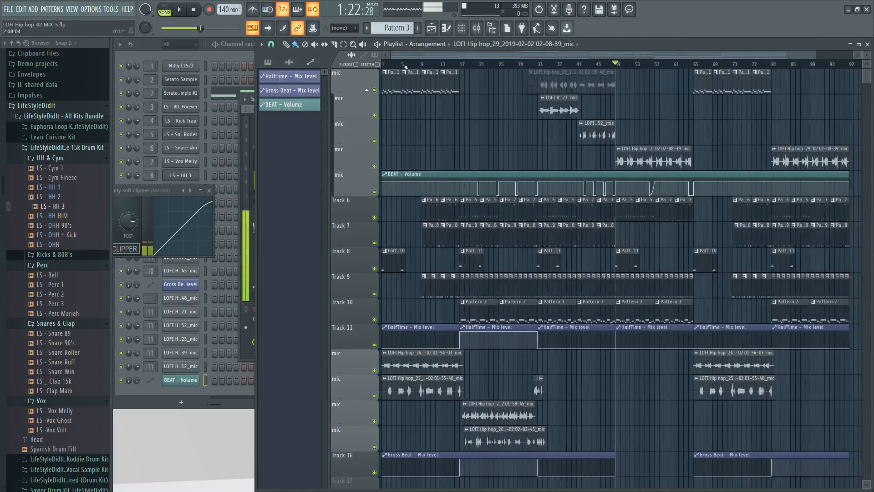
scroll(405, 66, down, 2)
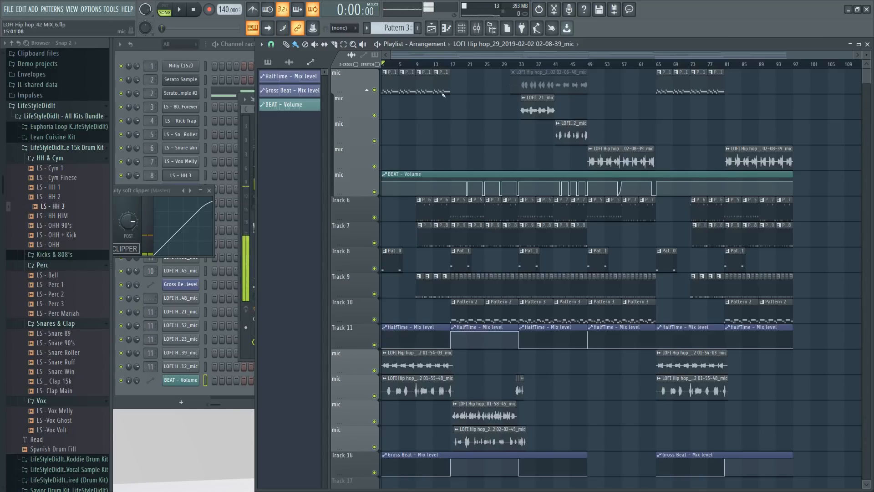
key(space)
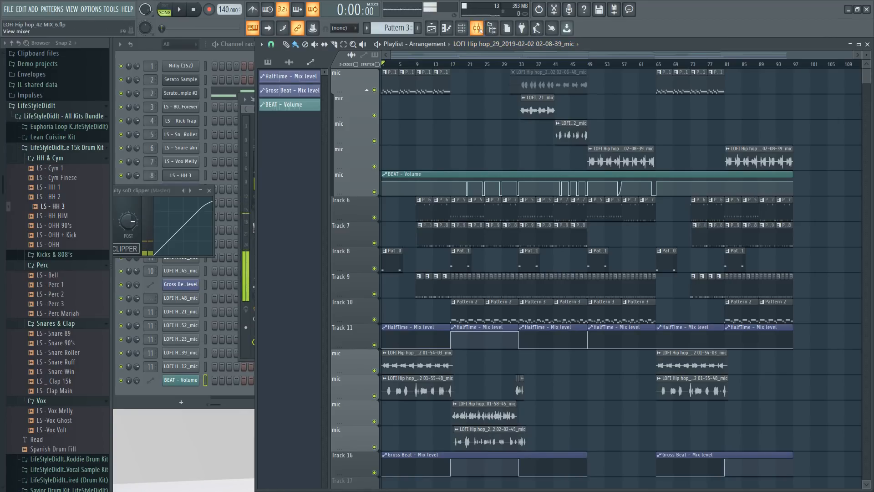
key(space)
- Load UAD UA 1176LN Legacy into the first effect slot of Insert 9, listen to it from the song's start and close the plugin
key(F9)
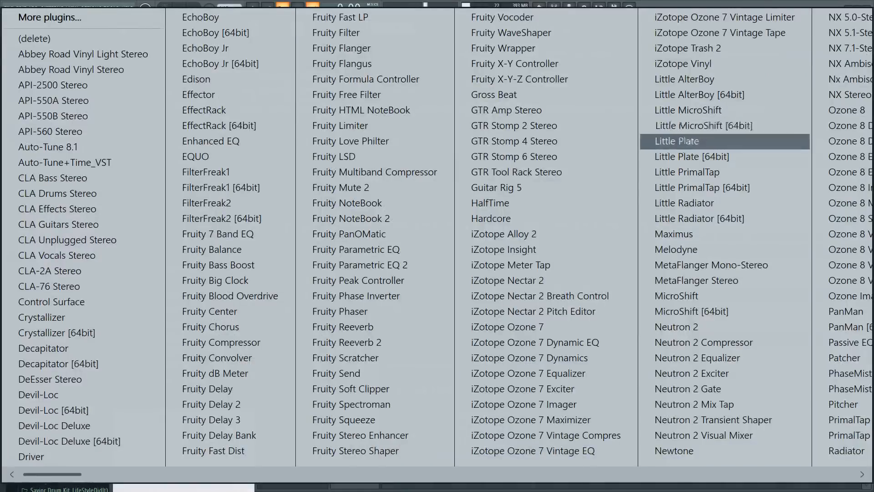
scroll(437, 237, right, 3)
scroll(573, 219, right, 5)
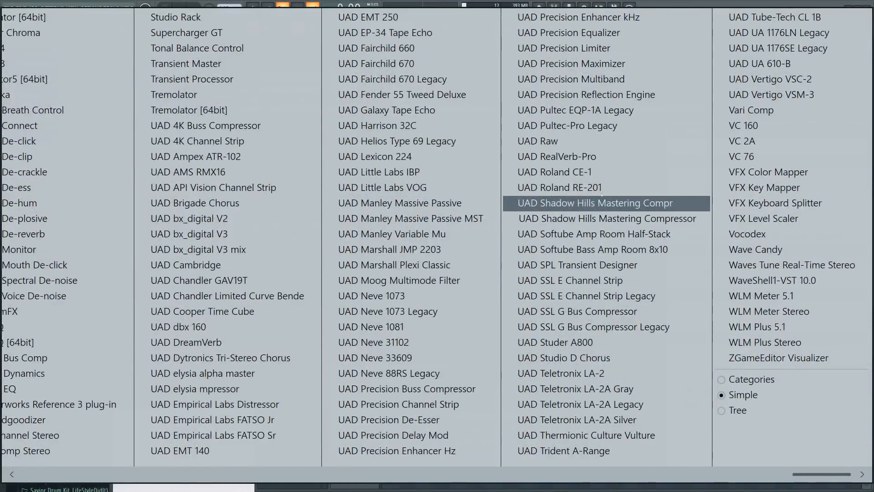
click(774, 33)
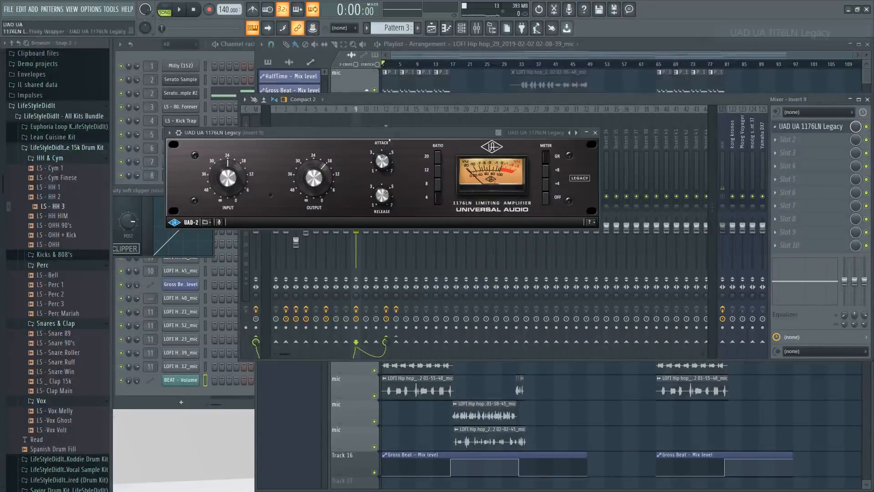
key(space)
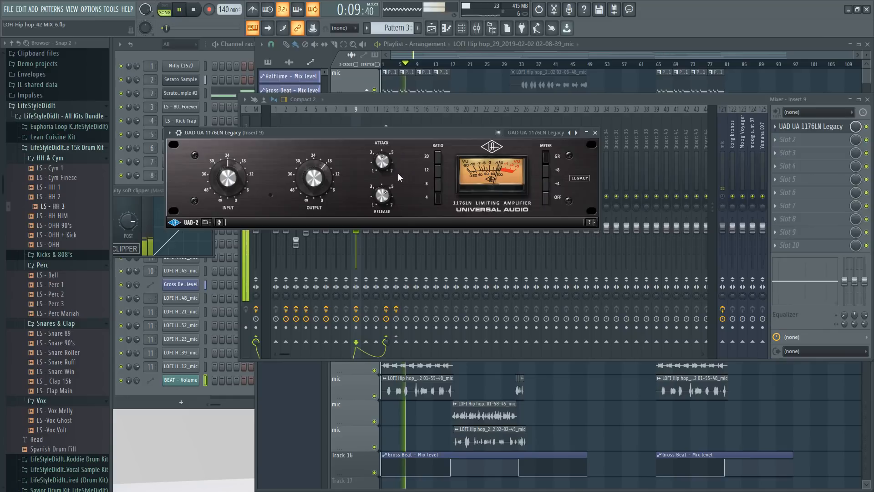
click(595, 133)
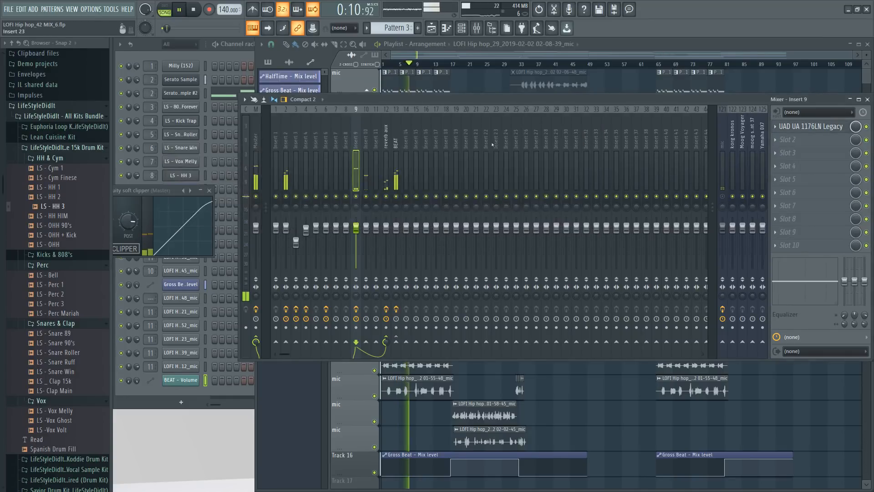
- Load UAD Tube-Tech CL 1B into the second effect slot of Insert 9, set its threshold to -3.2 dB and listen to it
click(810, 144)
scroll(728, 141, down, 5)
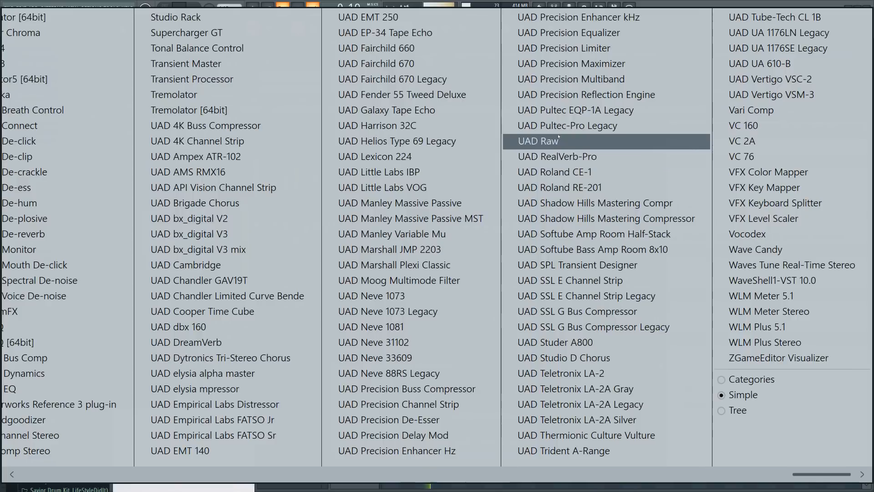
click(774, 17)
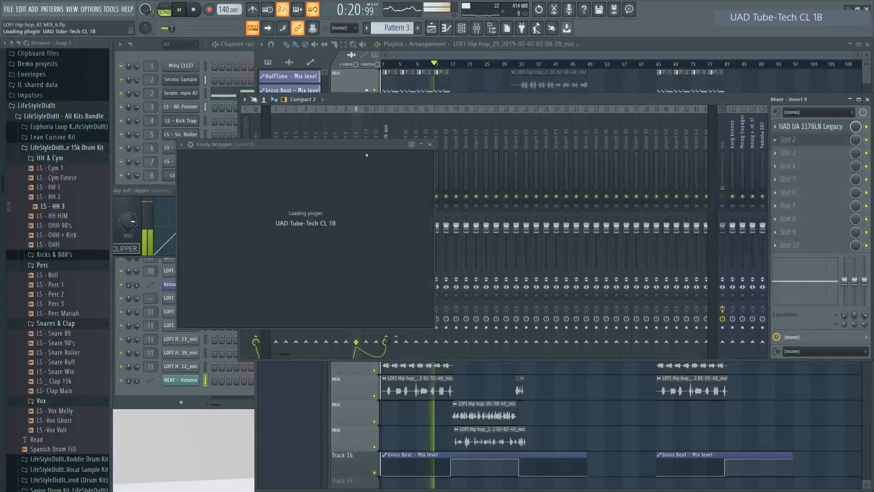
drag(377, 197, 372, 178)
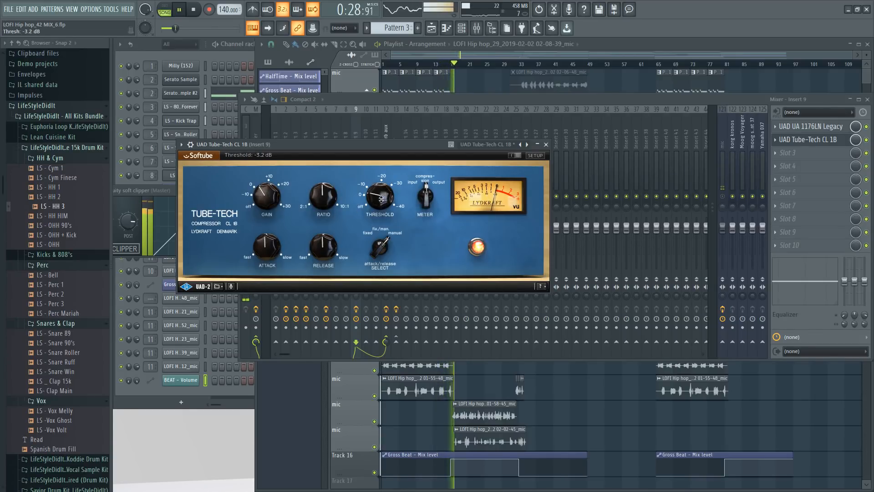
key(space)
key(space)
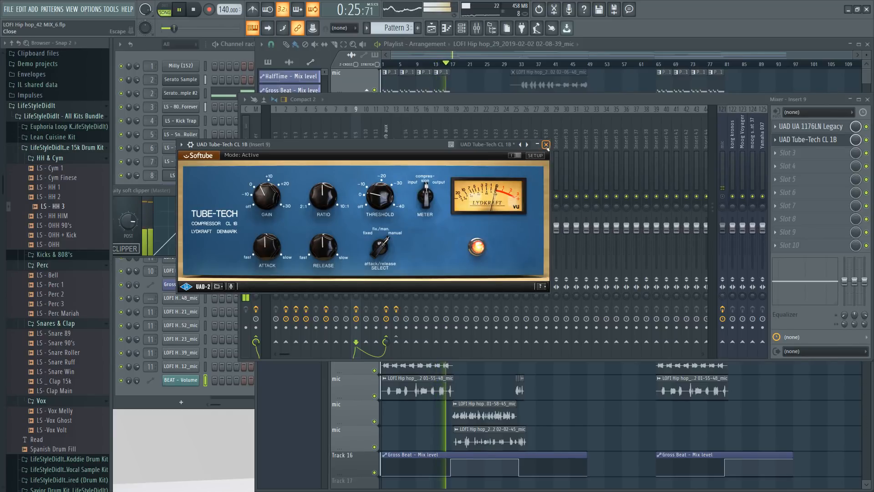
key(space)
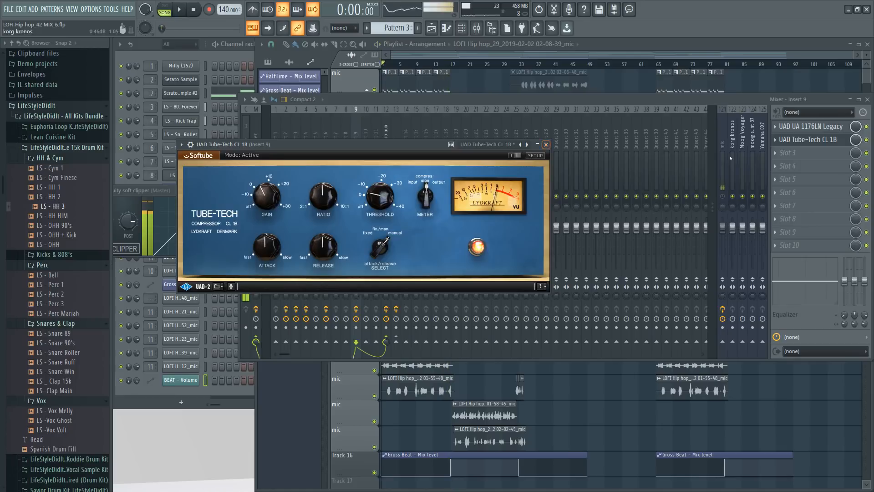
- Play the song from the start and set the Tube-Tech CL 1B's attack to 8.6 on Insert 9, closing the plugin
click(727, 196)
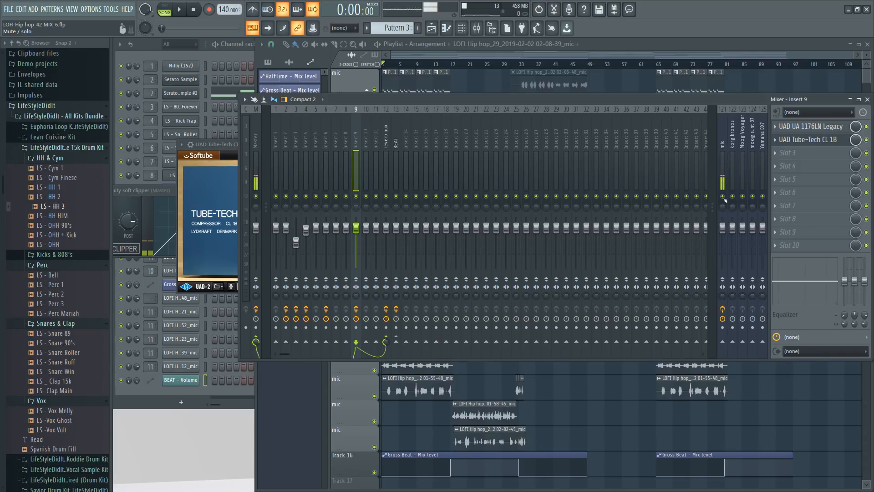
key(space)
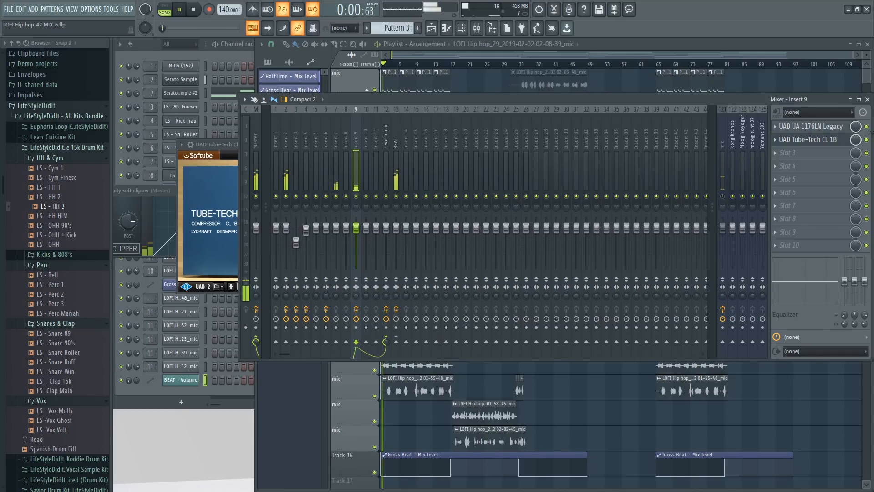
click(834, 141)
click(836, 144)
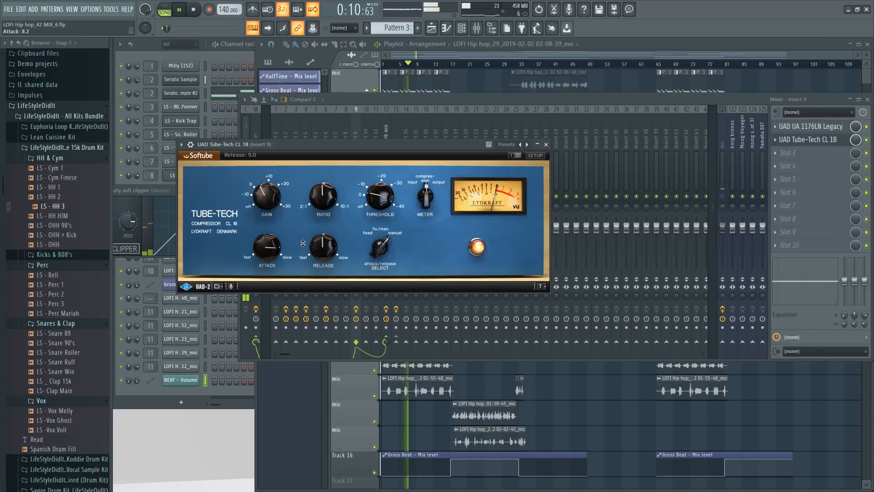
drag(277, 251, 273, 246)
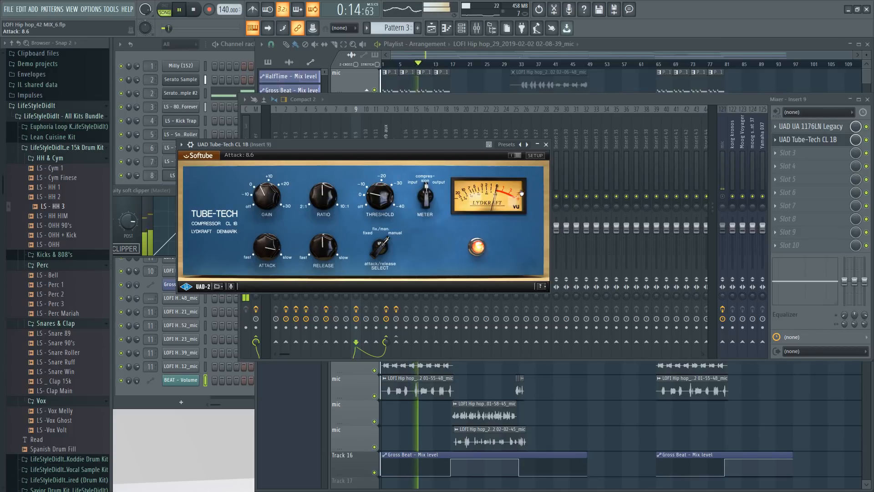
click(545, 145)
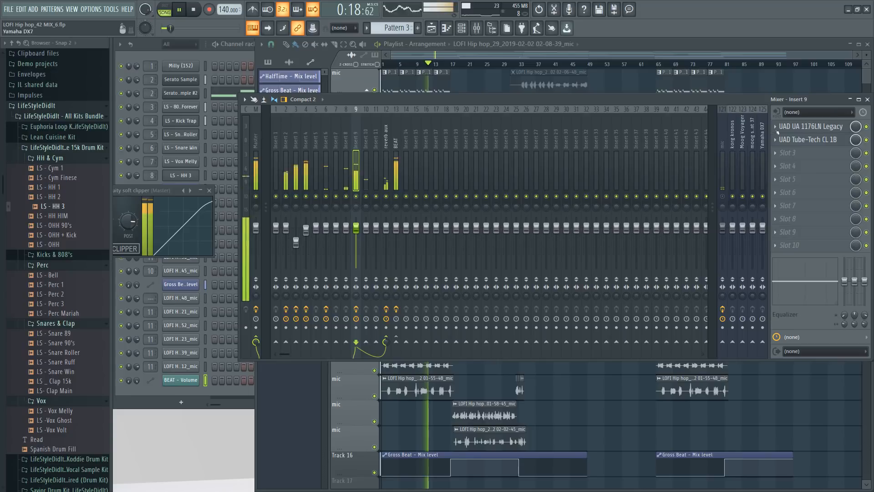
- Load UAD SSL E Channel Strip into the third effect slot of Insert 9 and play the song from the start
click(808, 155)
scroll(637, 202, down, 8)
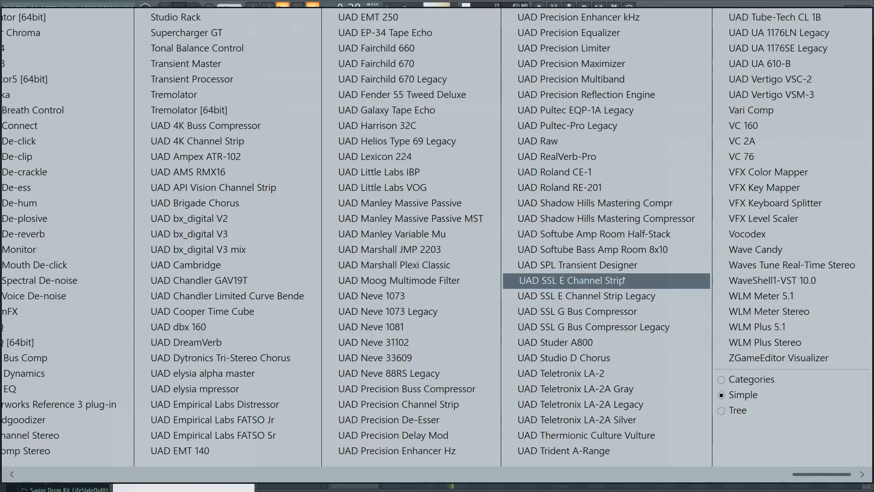
click(623, 279)
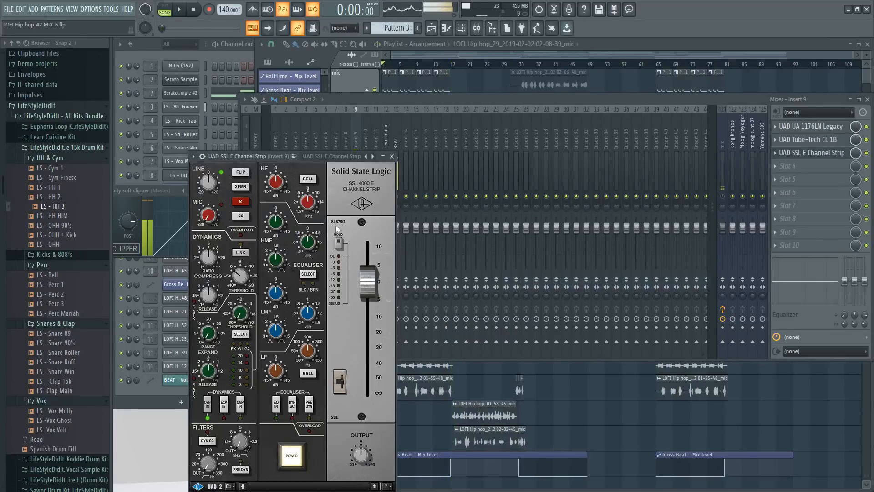
key(space)
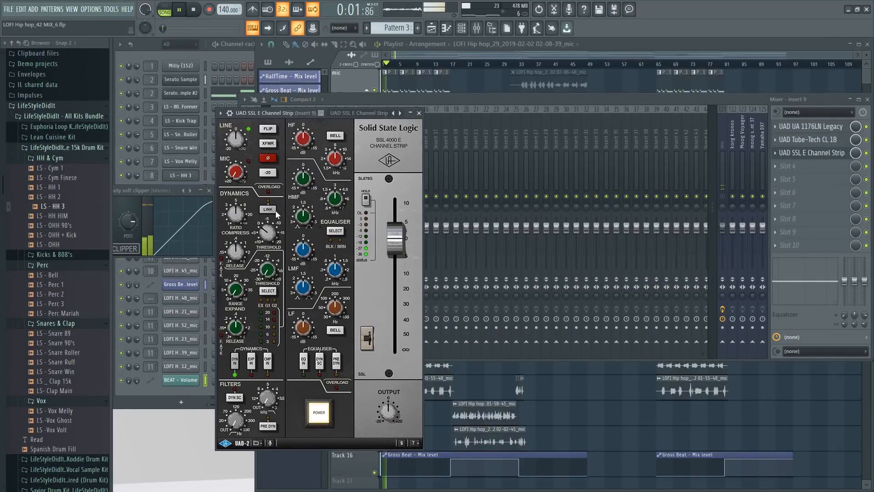
- Replay the song from the start and set the SSL E Channel Strip's high-pass filter to 49.5 Hz on Insert 9
click(727, 198)
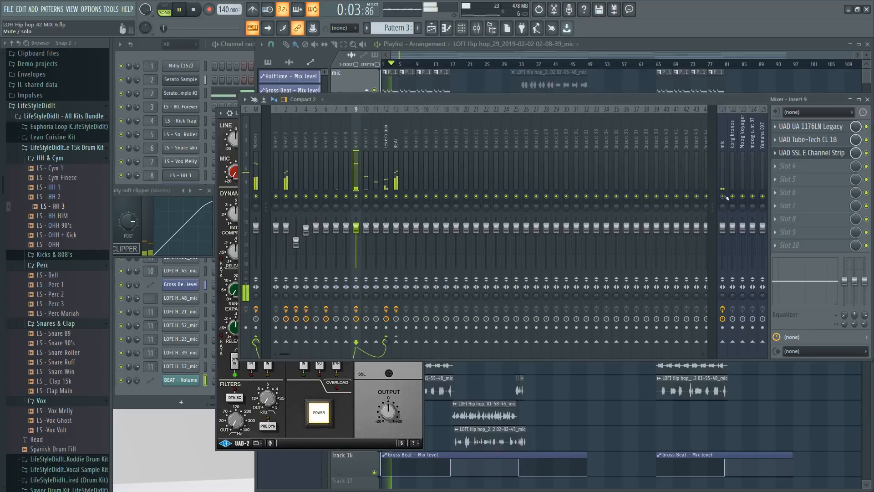
key(space)
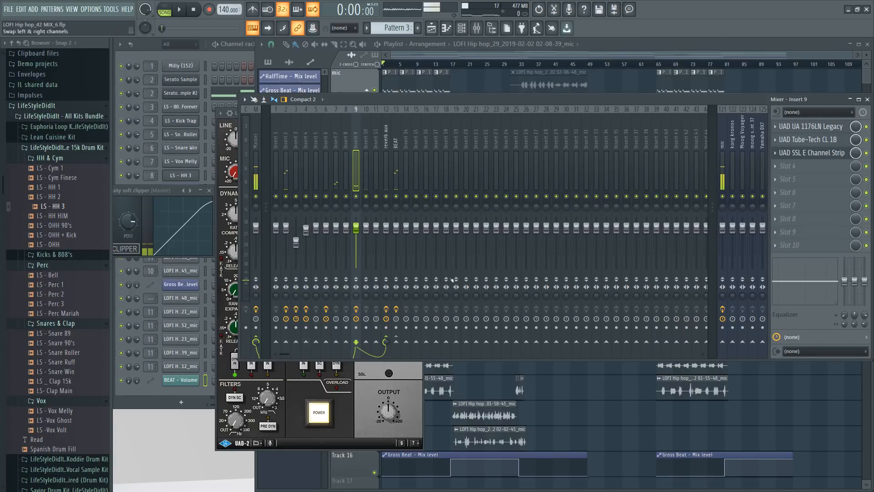
key(space)
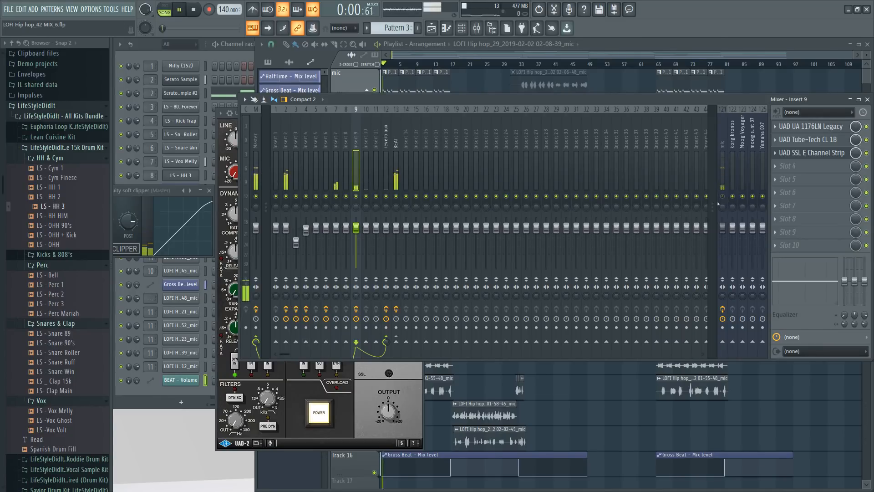
click(269, 426)
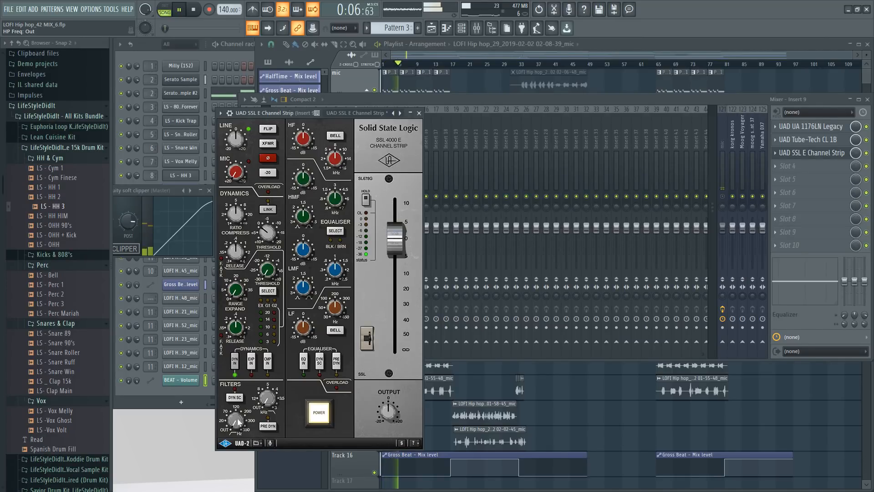
drag(239, 422, 236, 377)
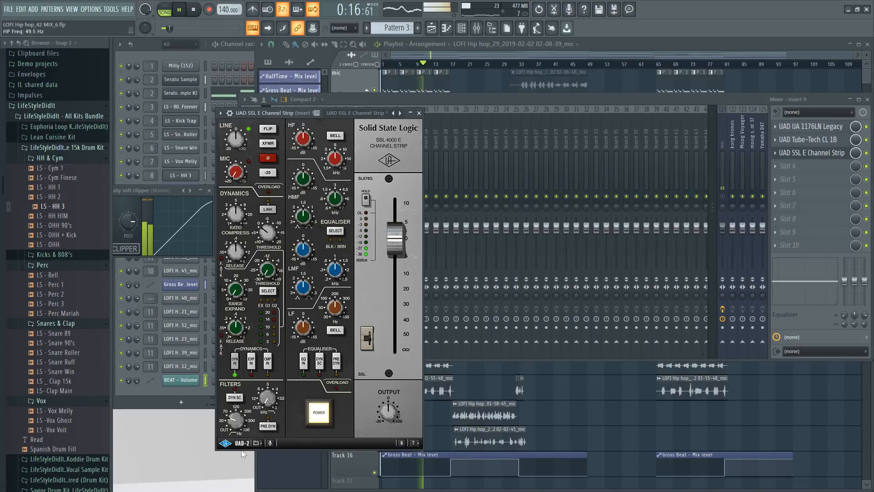
- Switch in the SSL channel strip's EQ, set HF gain to 3.3 dB and adjust the HF and HMF frequencies, closing the plugin
click(304, 363)
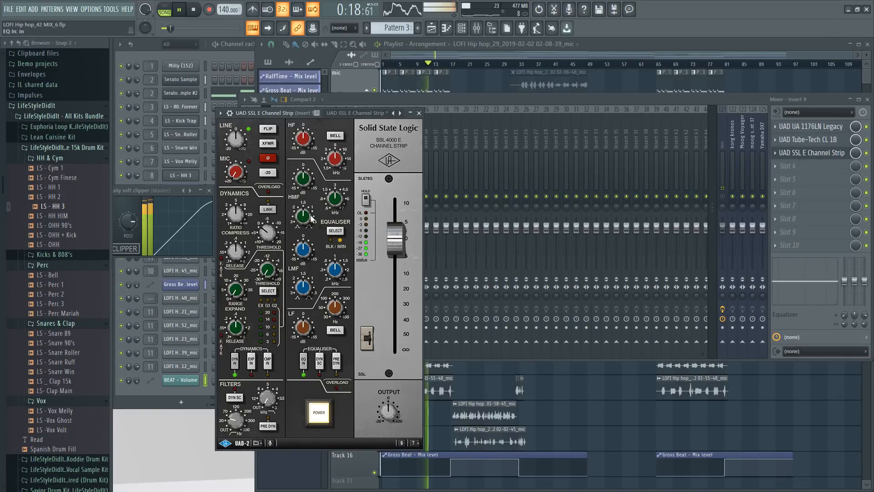
click(335, 136)
drag(335, 160, 307, 146)
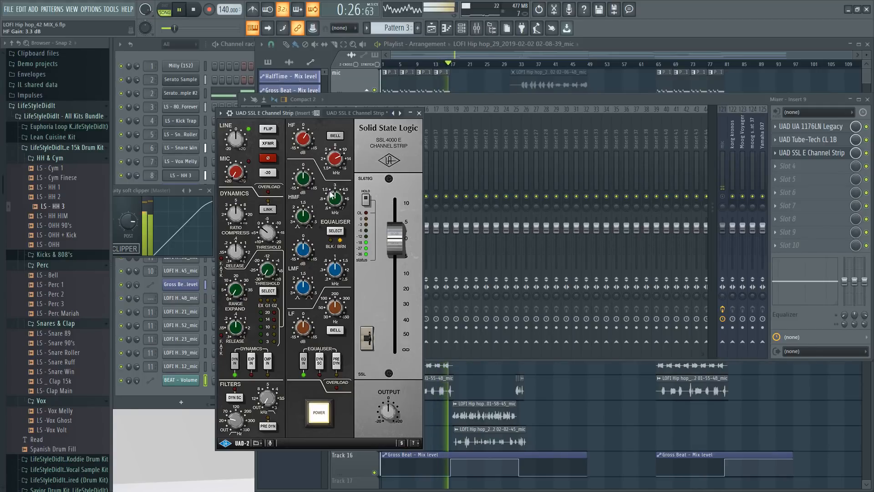
mouse_move(334, 203)
mouse_down()
mouse_move(305, 178)
mouse_move(332, 197)
mouse_up()
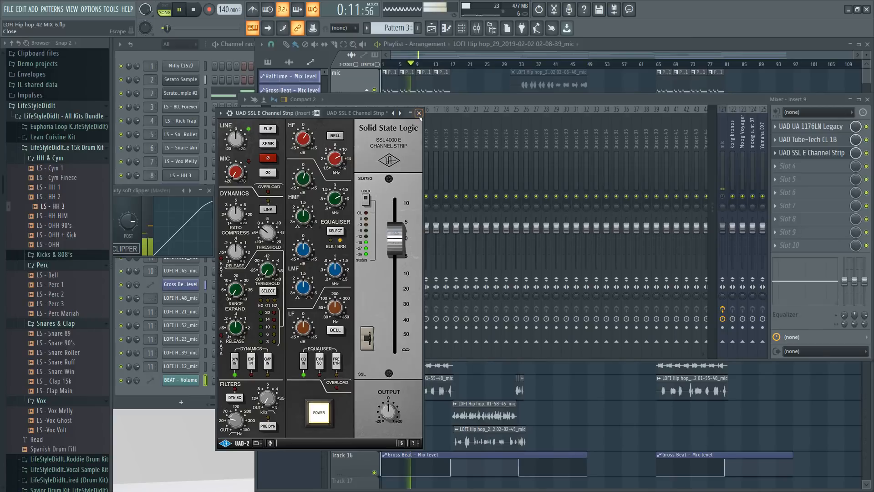
click(419, 113)
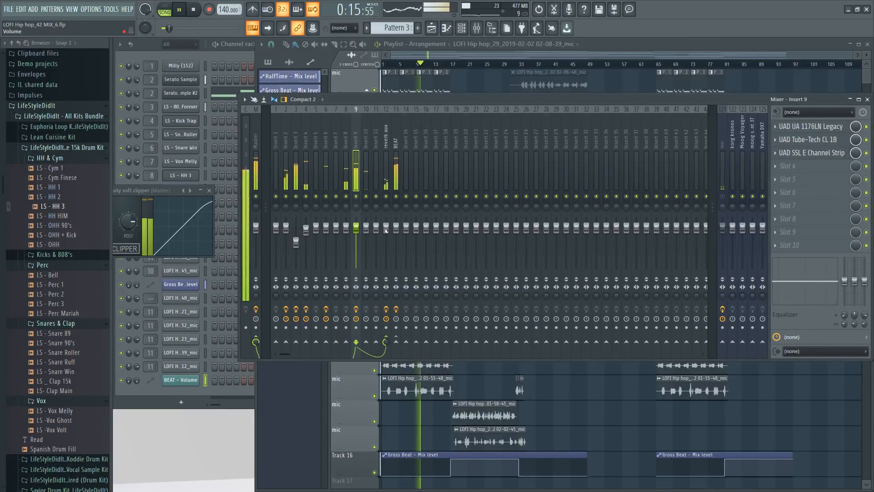
- Set the Tube-Tech CL 1B's gain to 3.0 dB on Insert 9 and close the plugin
click(828, 141)
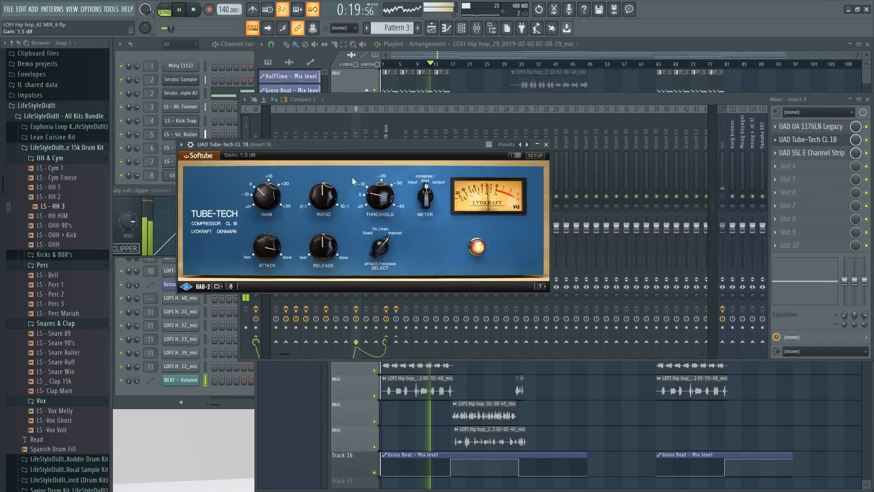
drag(269, 201, 259, 192)
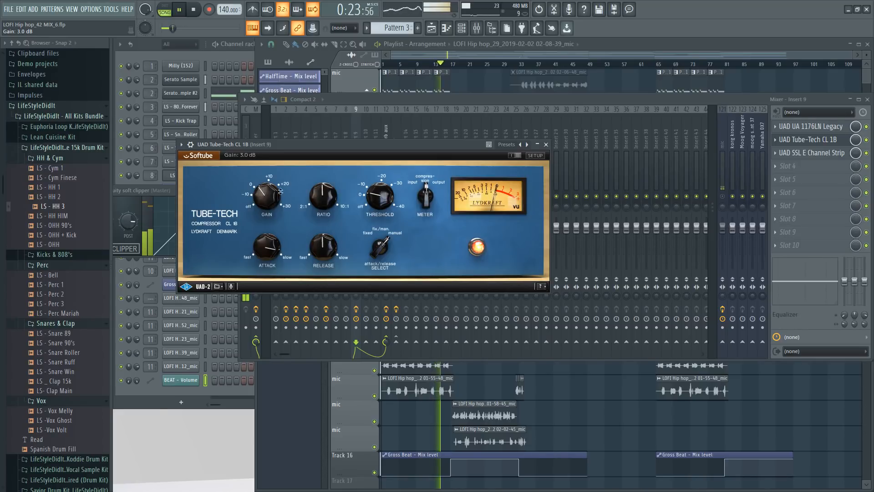
click(815, 139)
- Set the SSL E Channel Strip's output to 1.2 dB on Insert 9, replay the song from the start and close the plugin
click(828, 154)
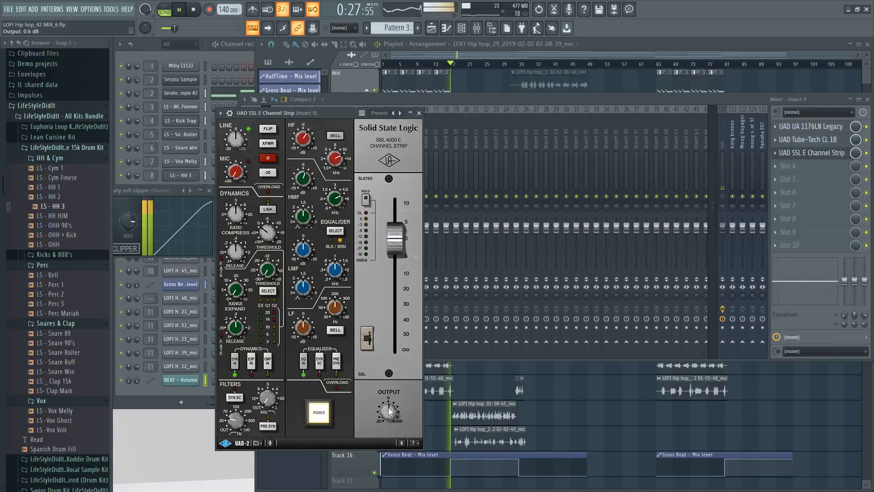
key(space)
key(space)
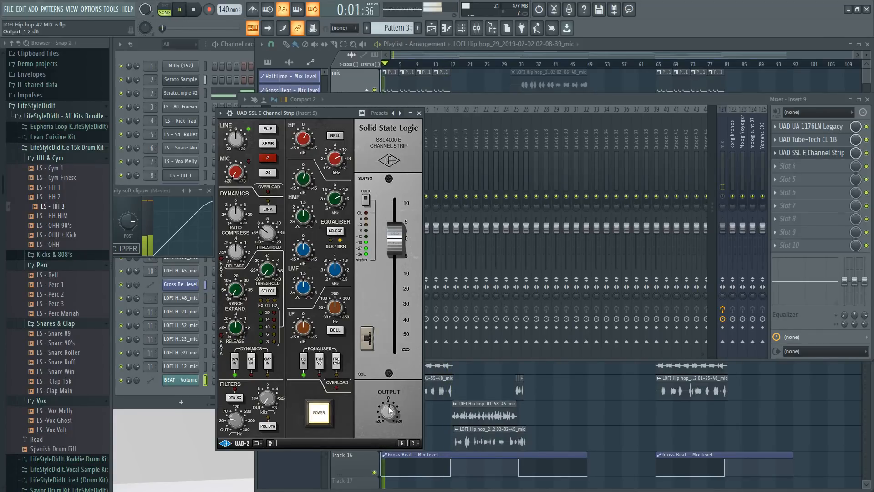
click(419, 113)
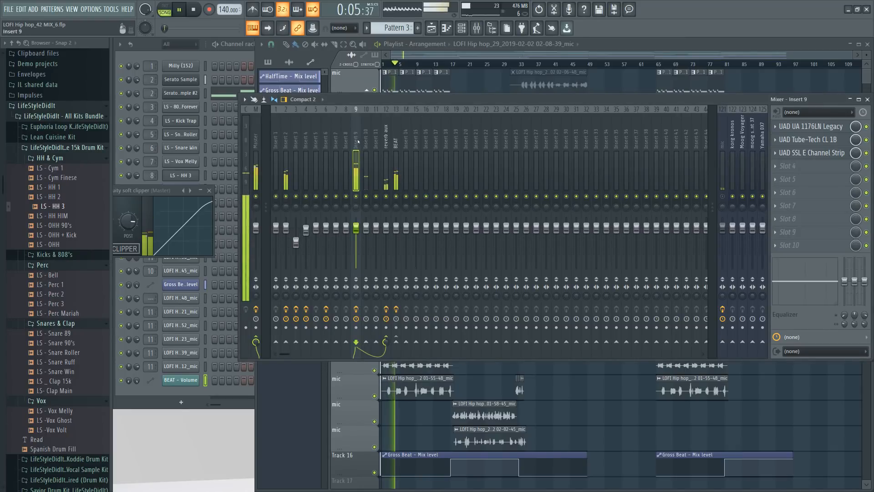
- Stop playback, rename mixer track Insert 9 as "hook 1" and listen to the song's opening again
key(space)
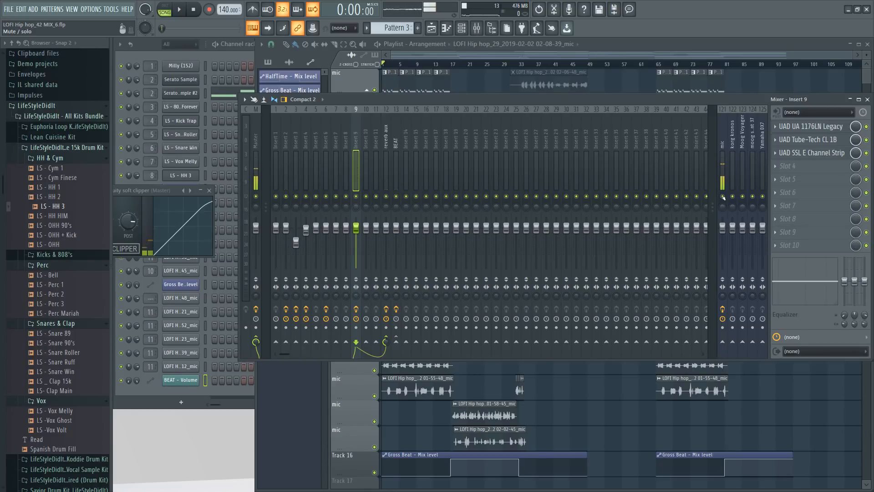
right_click(356, 144)
click(381, 125)
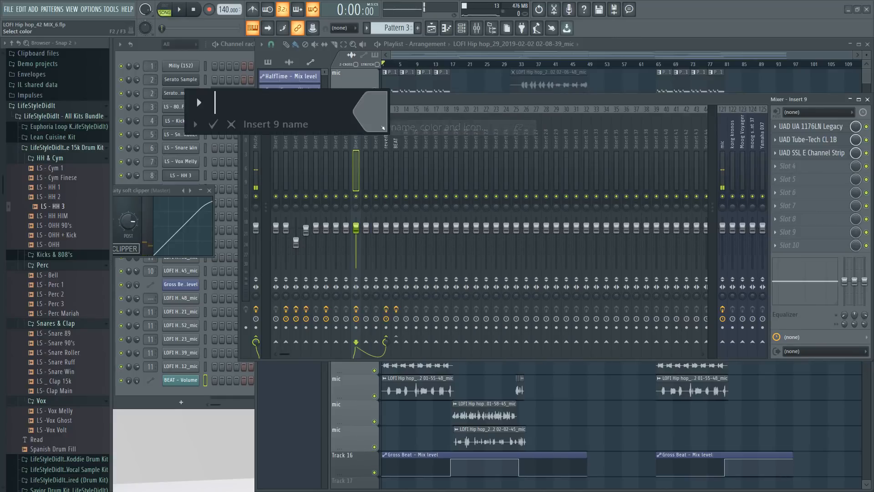
text(hook 1)
key(Return)
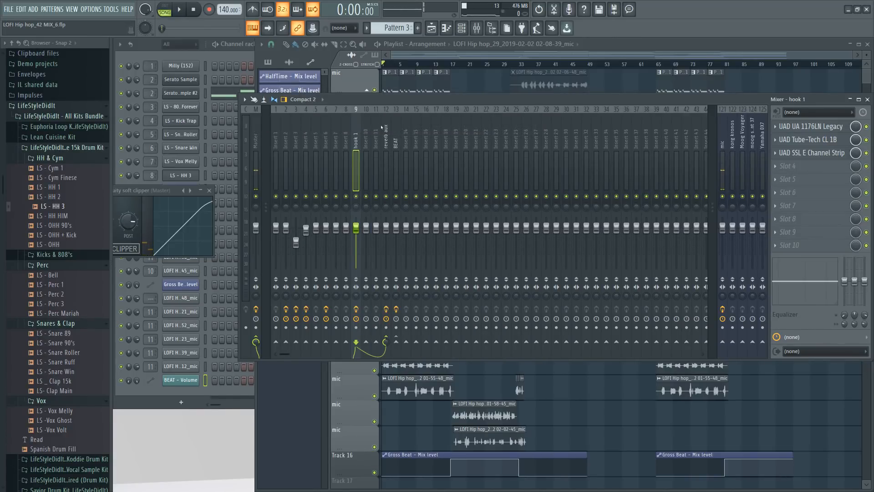
key(space)
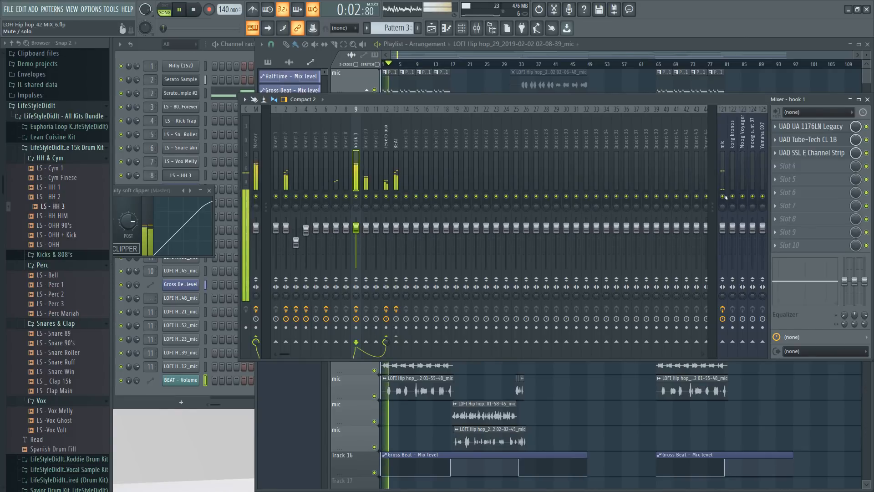
key(space)
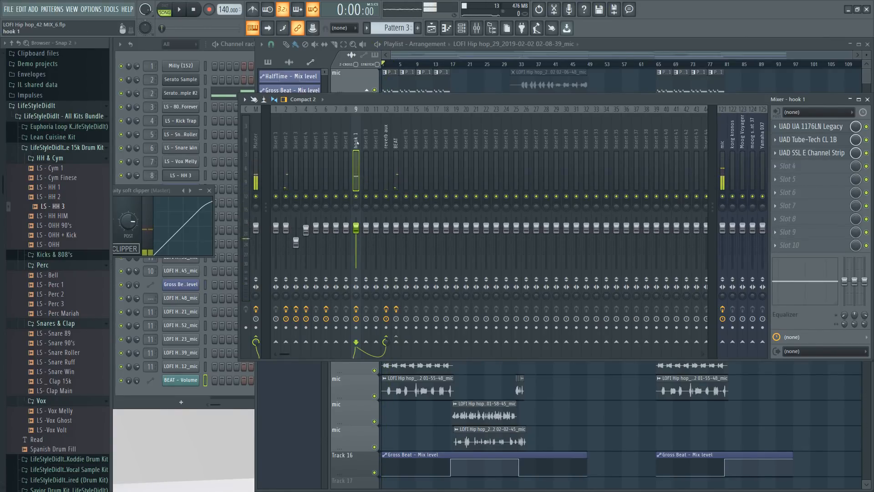
- Try to copy the hook 1 mixer track state with its three UAD effects onto Insert 10
right_click(357, 143)
mouse_move(412, 181)
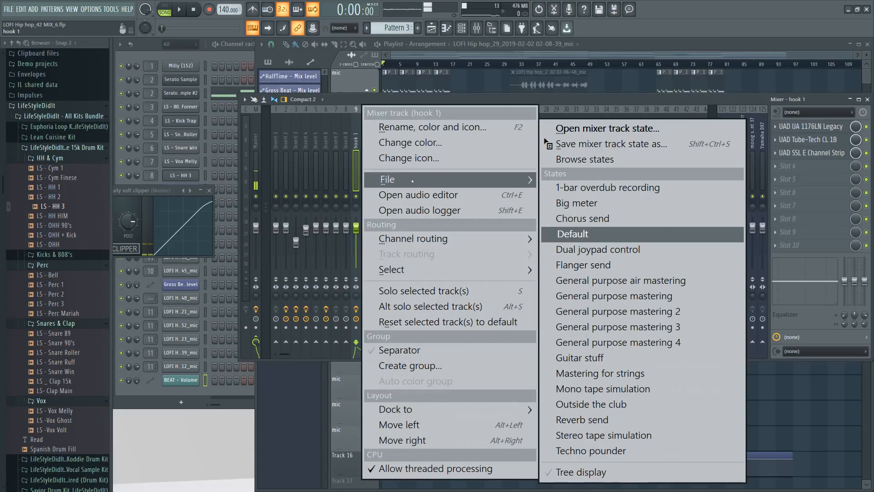
drag(592, 144, 368, 144)
right_click(369, 143)
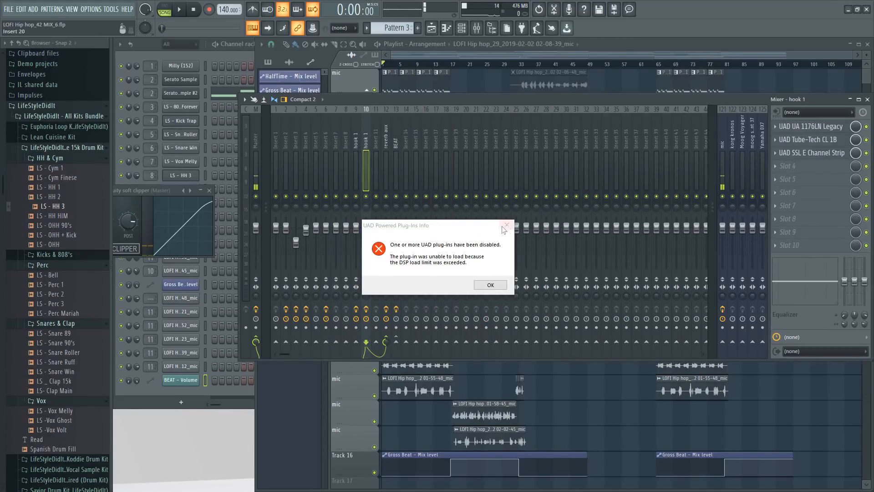
click(506, 225)
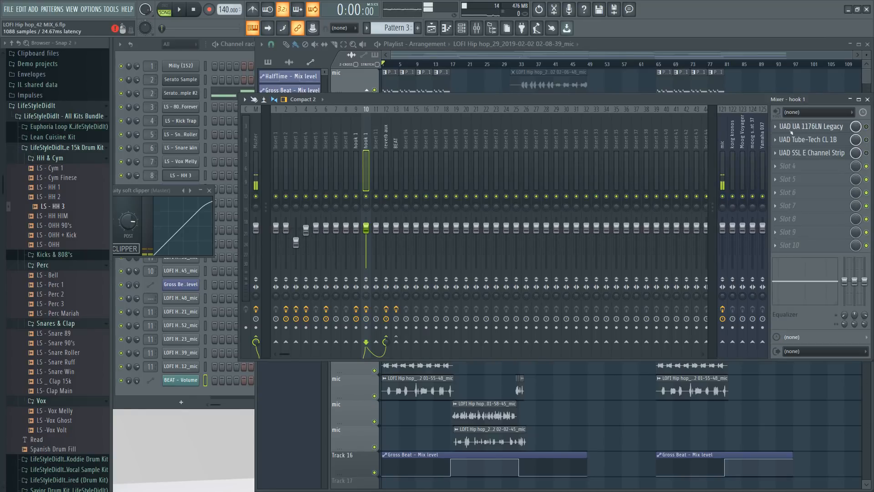
- Reset the copied hook 1 track on Insert 10 to its default state
right_click(366, 142)
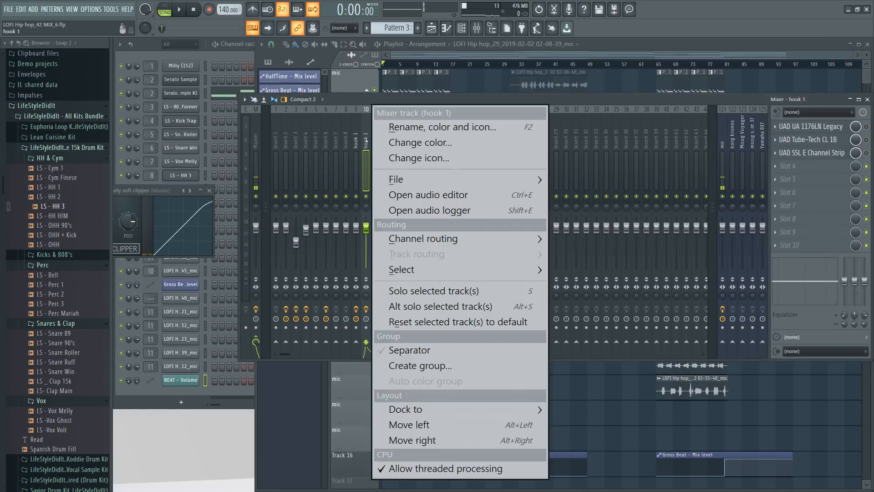
click(448, 322)
click(572, 302)
- Delete the effects in slots 1 and 2 of the mic mixer track and switch on the slot 3 effect
click(723, 145)
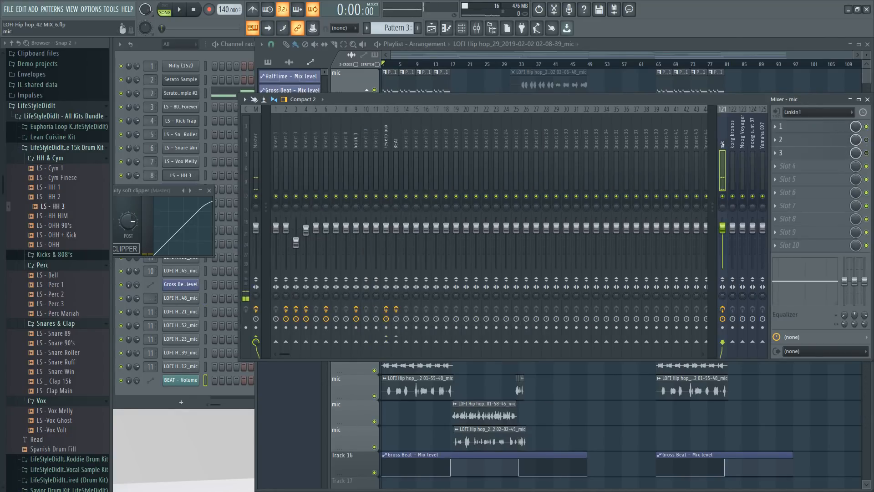
click(776, 142)
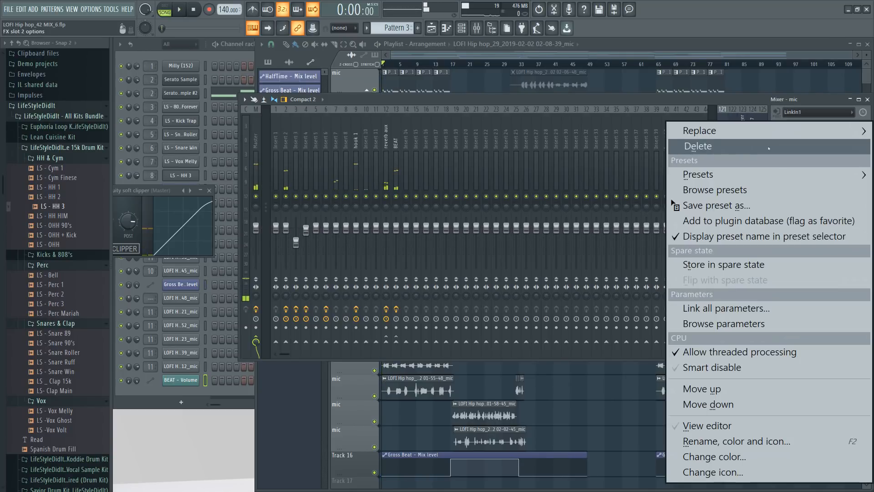
click(782, 147)
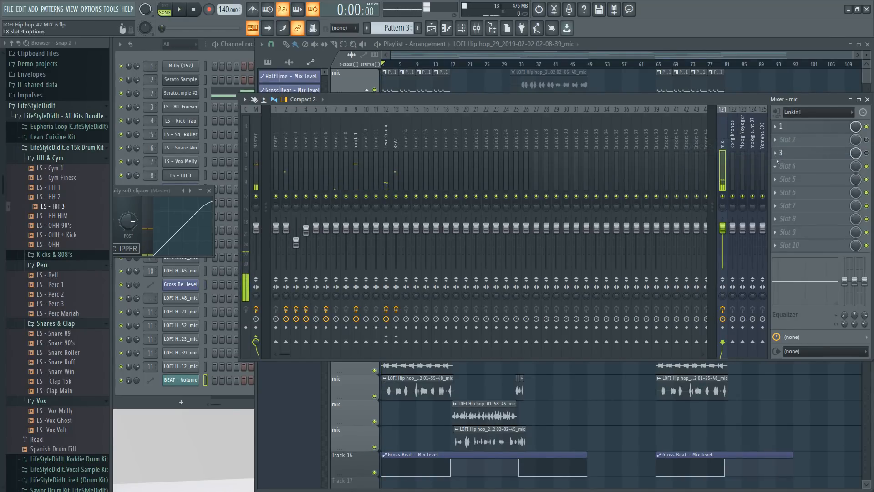
click(777, 161)
click(28, 38)
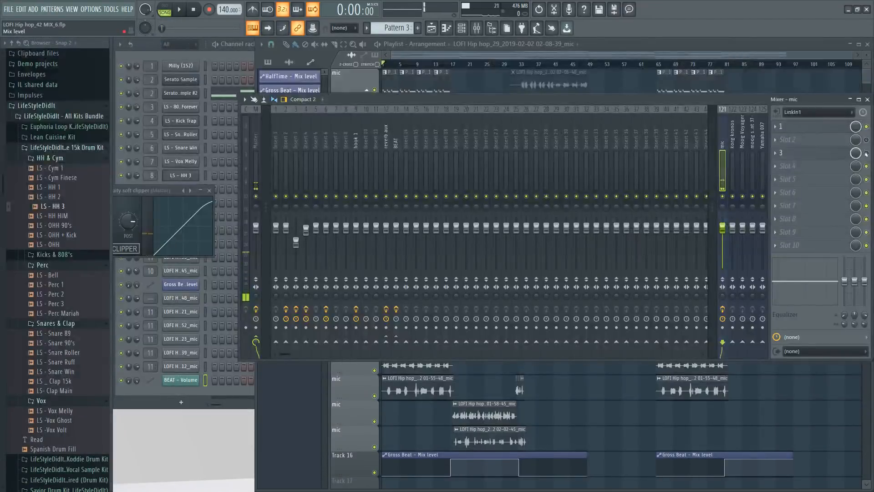
right_click(864, 132)
click(864, 146)
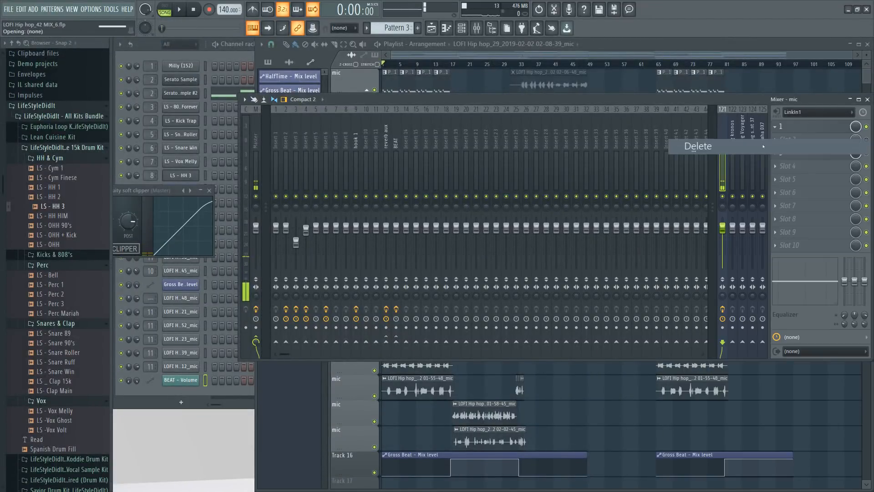
- Play the song from the start and examine the effect chains of the reverb aux, Insert 2, Insert 3 and Insert 8
key(space)
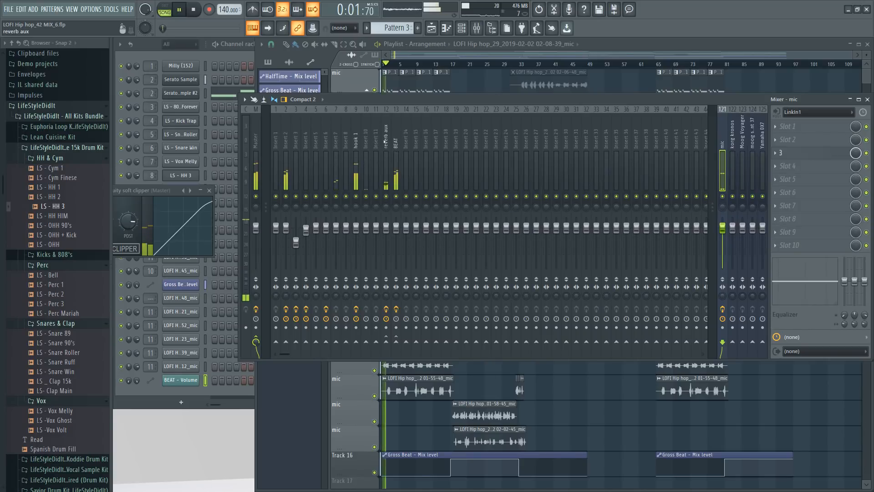
click(386, 145)
click(287, 141)
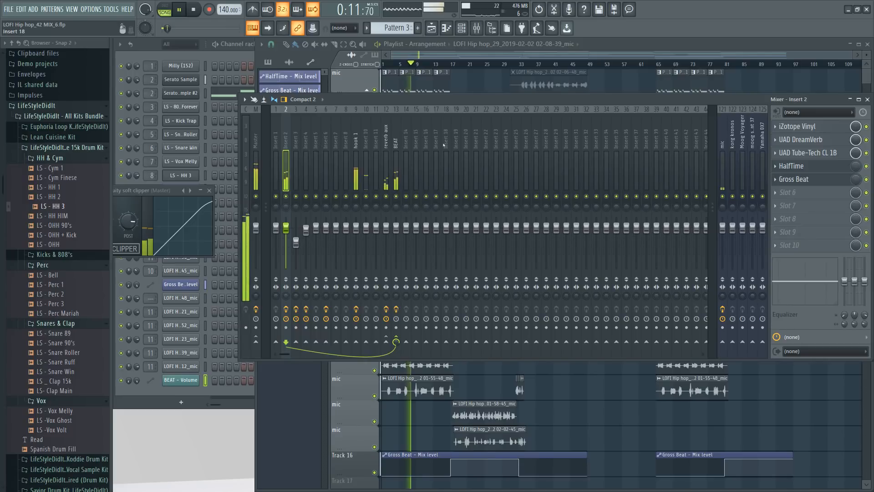
drag(469, 105, 441, 94)
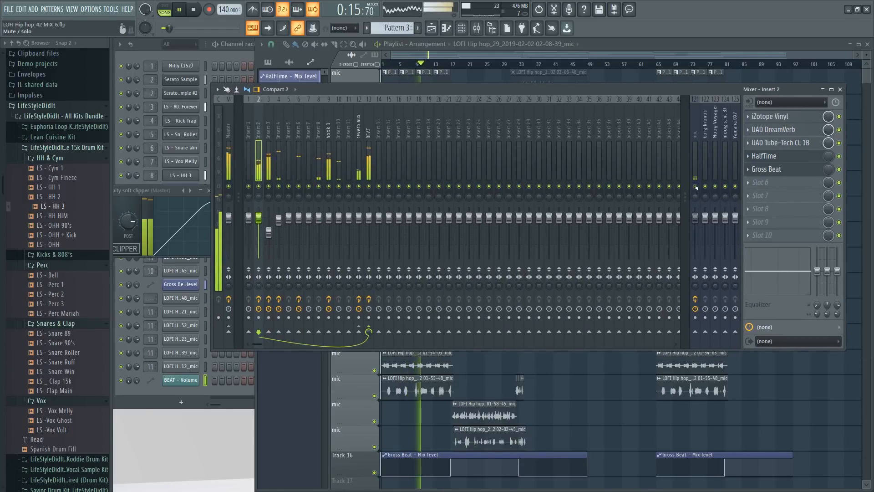
click(264, 125)
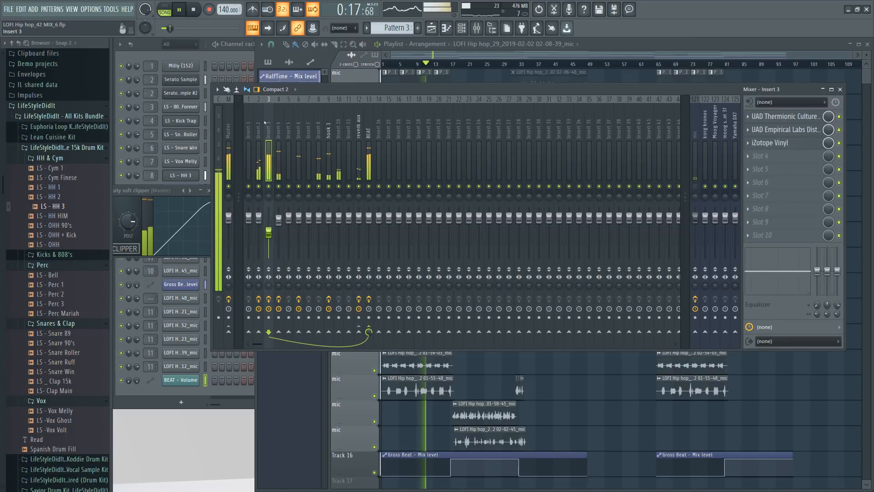
click(258, 125)
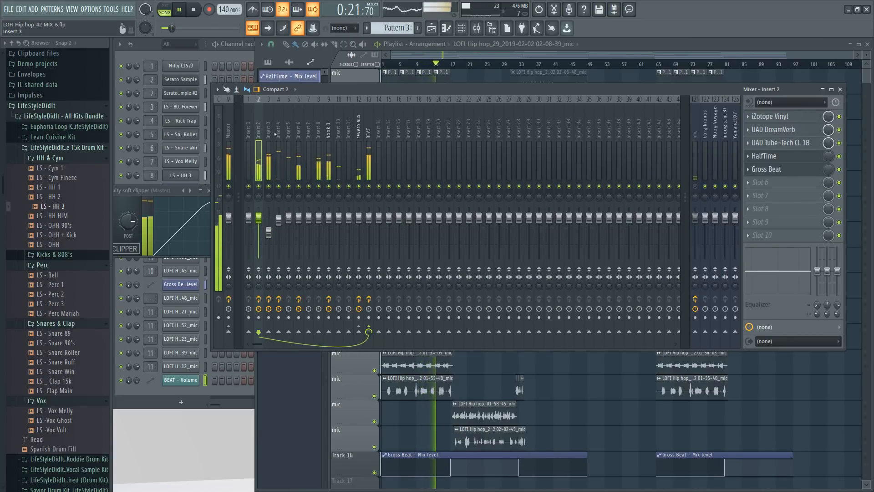
click(328, 137)
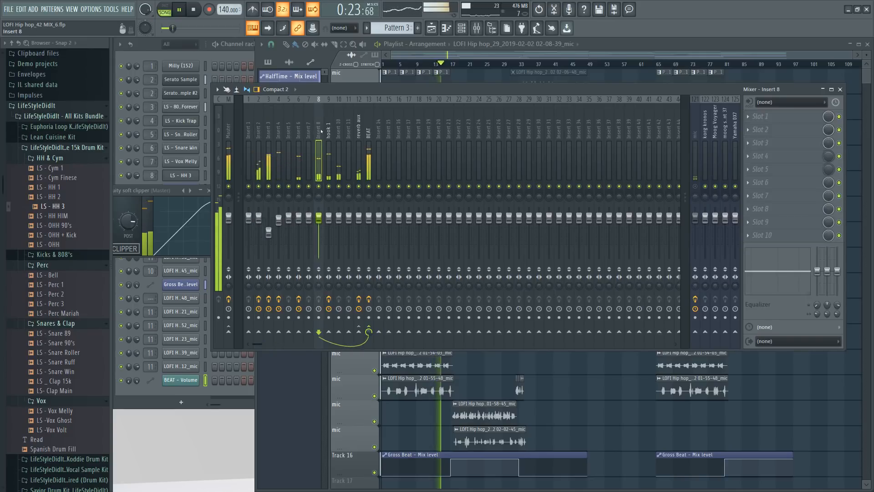
key(space)
click(696, 193)
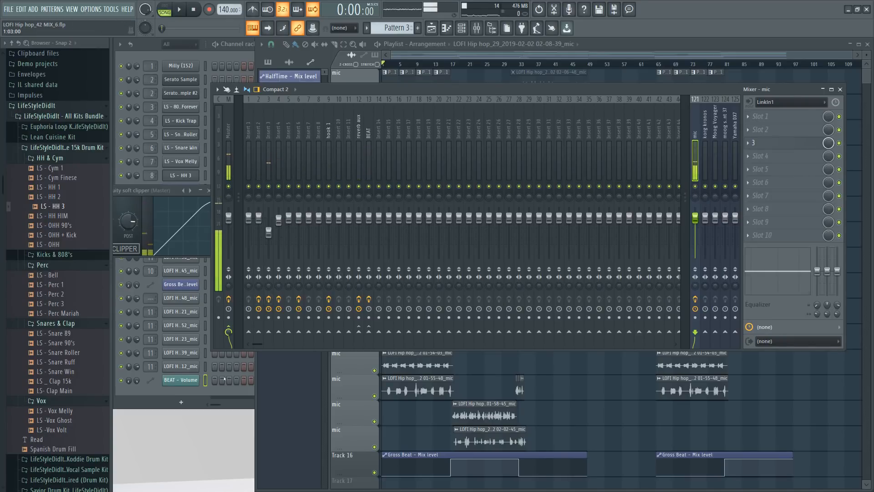
- Play the song from the start and check the hook 1 mixer track's effect chain
key(space)
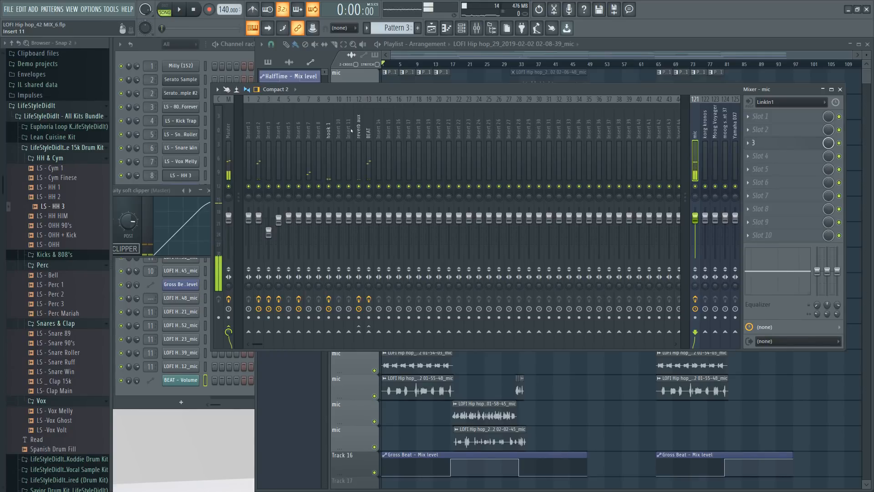
key(space)
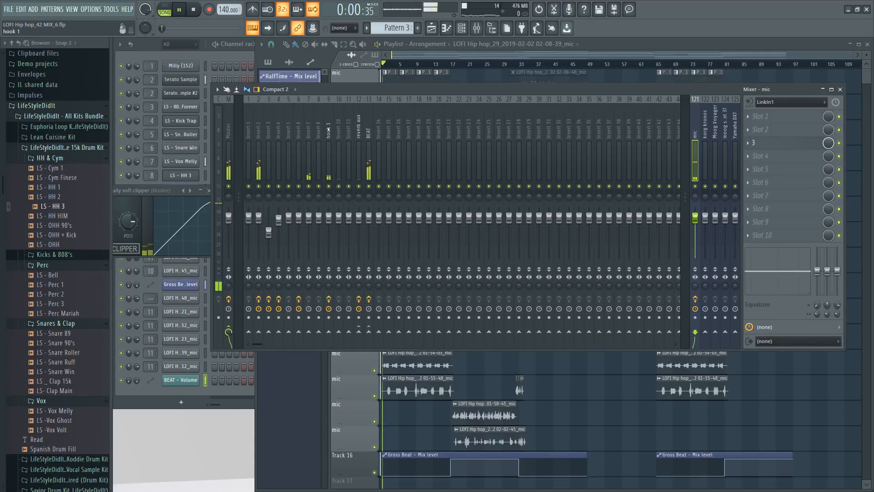
click(329, 130)
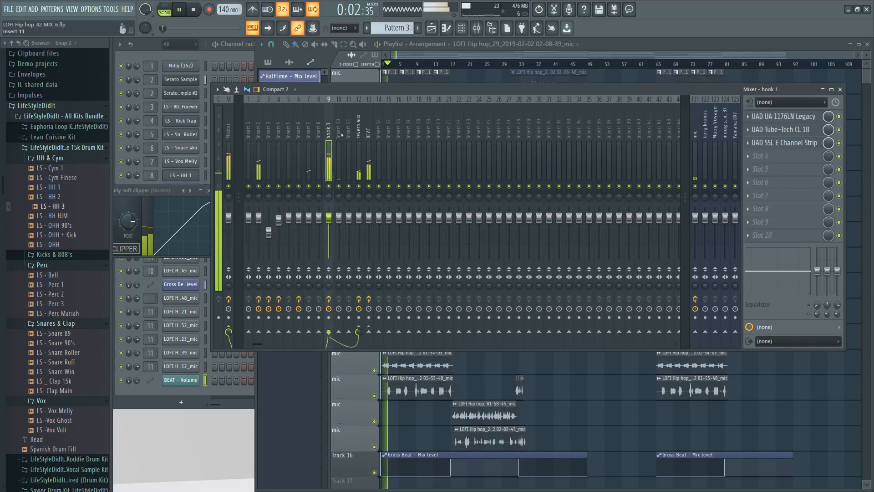
- Route the vocal mic channels ending .03, .45, .36 and .45 above the Gross Beat channel to mixer track 9
click(204, 390)
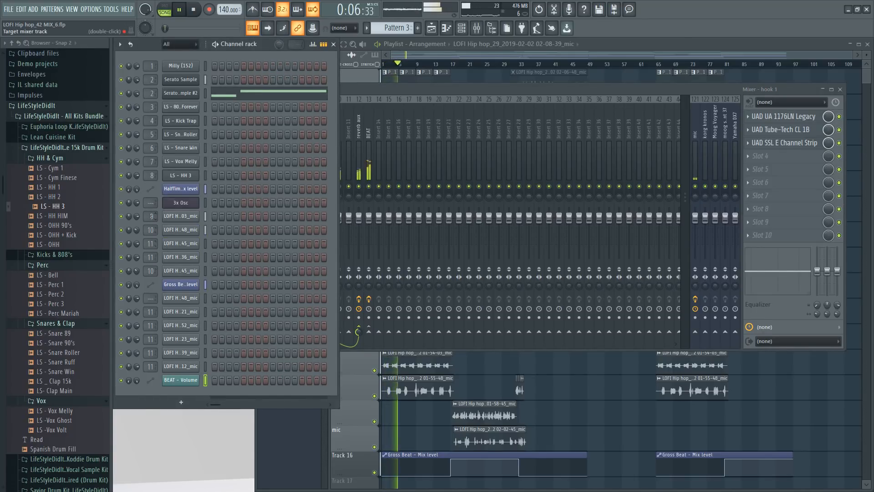
right_click(151, 216)
click(191, 393)
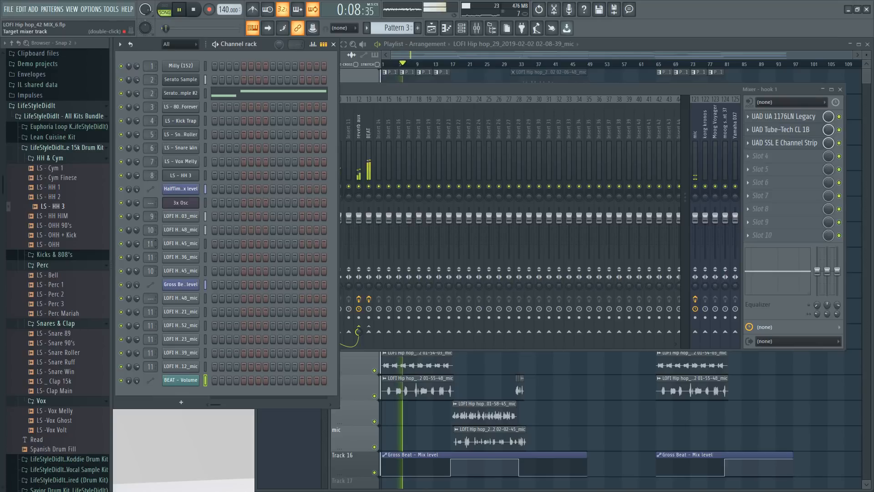
key(space)
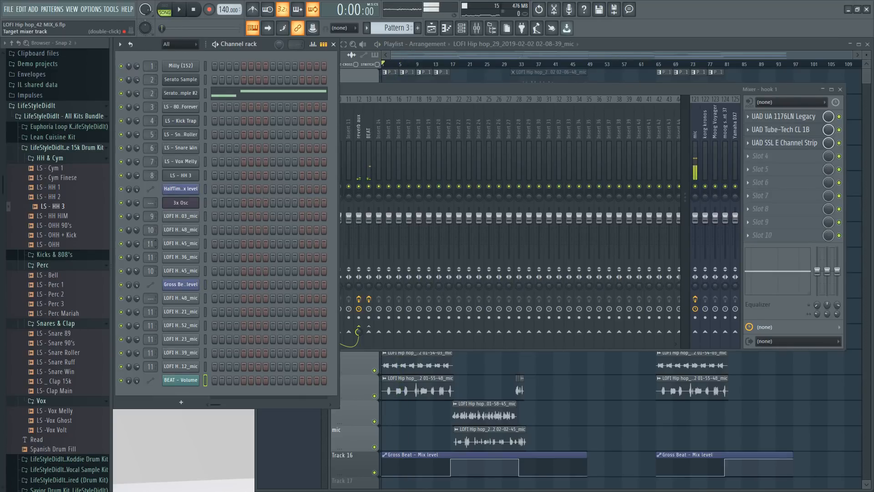
right_click(151, 243)
key(p)
right_click(150, 258)
key(p)
right_click(153, 272)
key(p)
- Route the five vocal mic channels ending .21, .52, .23, .39 and .12 to mixer track 9
right_click(151, 312)
key(p)
right_click(150, 325)
key(p)
right_click(151, 339)
key(p)
right_click(151, 352)
key(p)
right_click(150, 367)
key(p)
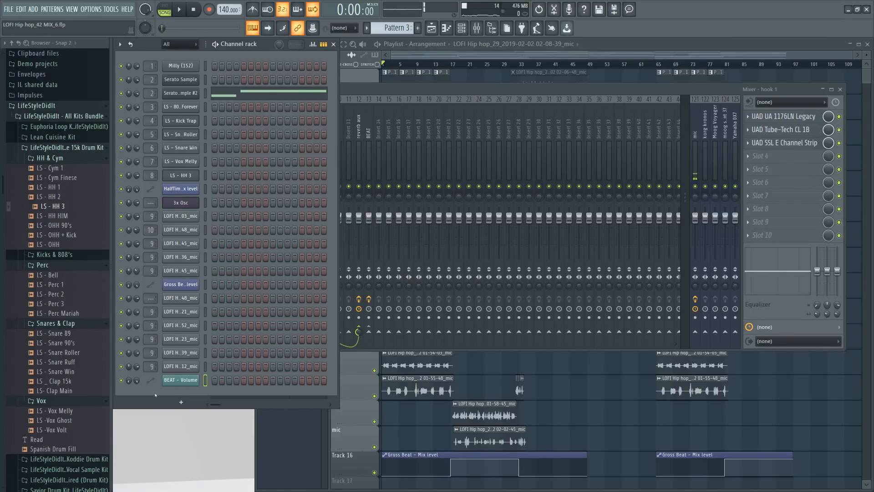
- Replay the song from the start with the mixer in view and mute the mic track
click(347, 141)
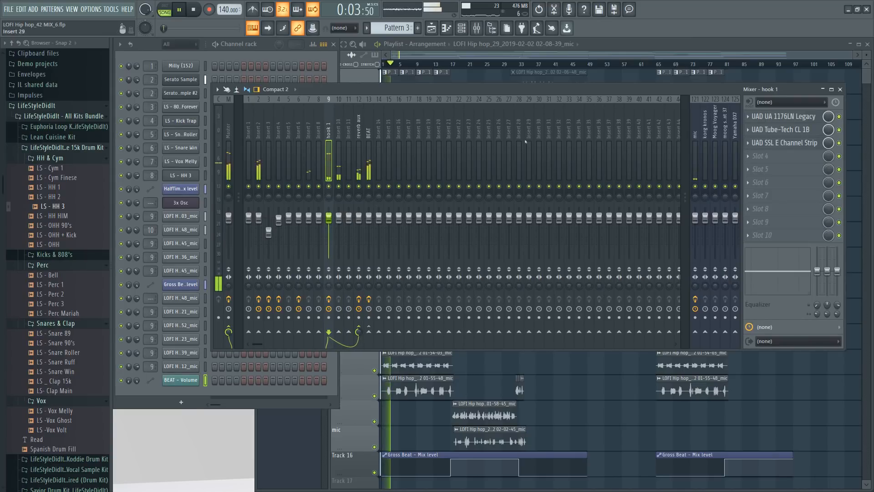
key(space)
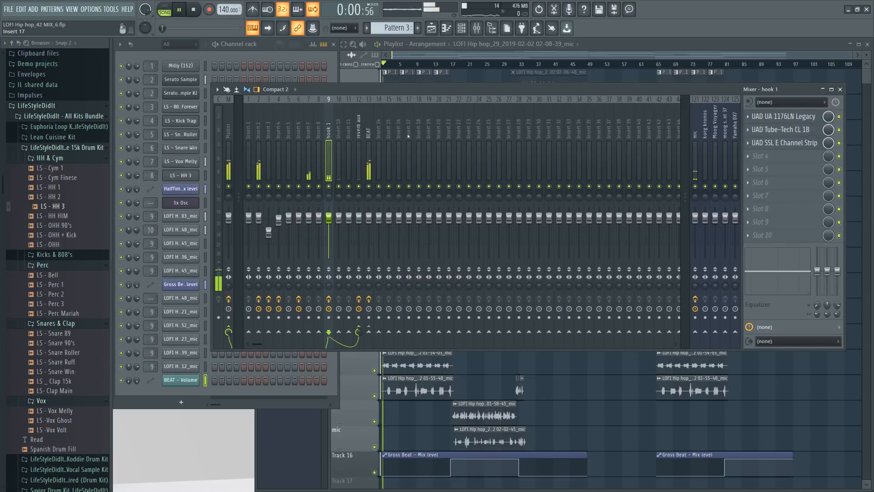
key(space)
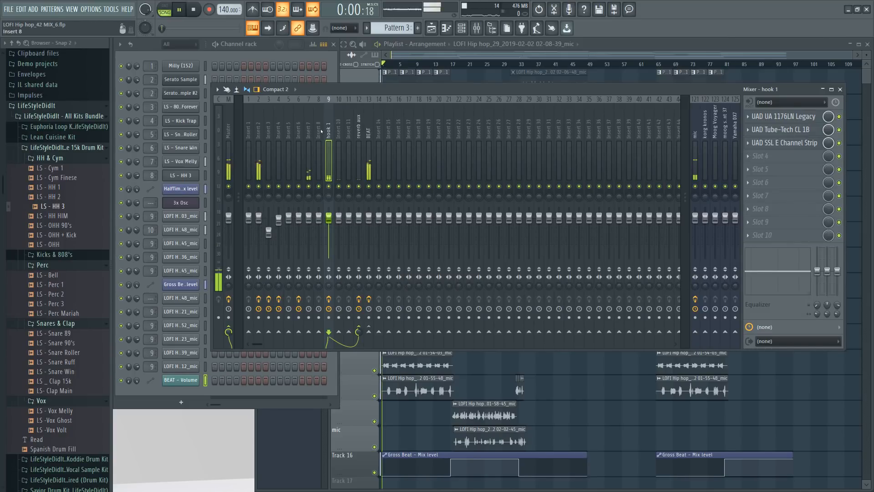
click(694, 186)
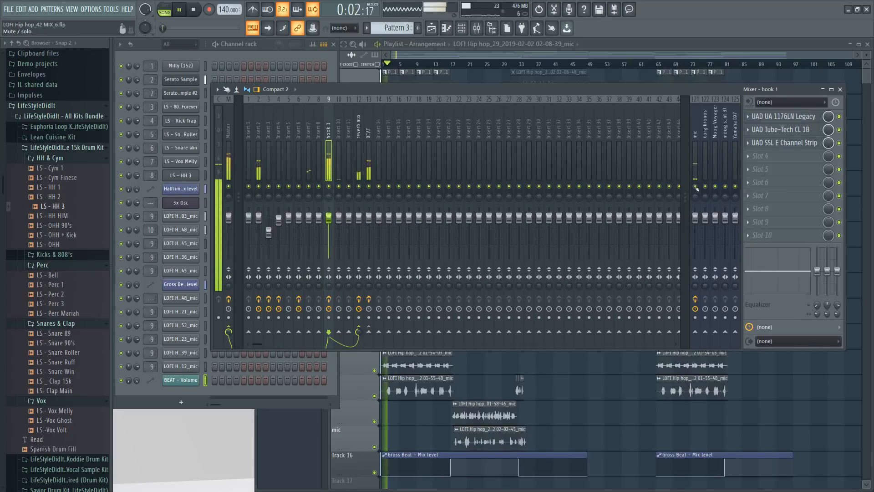
- Compare the levels and effects of Insert 10 and hook 1 with the playlist arrangement during playback
key(F5)
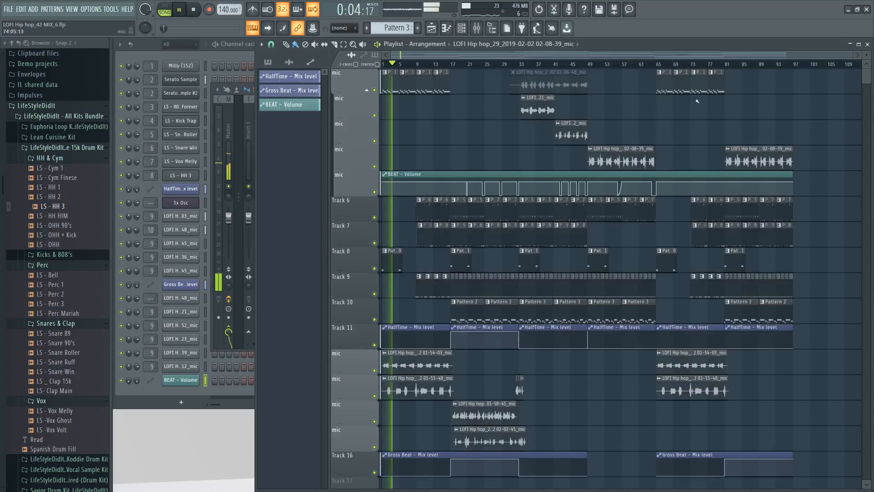
key(F9)
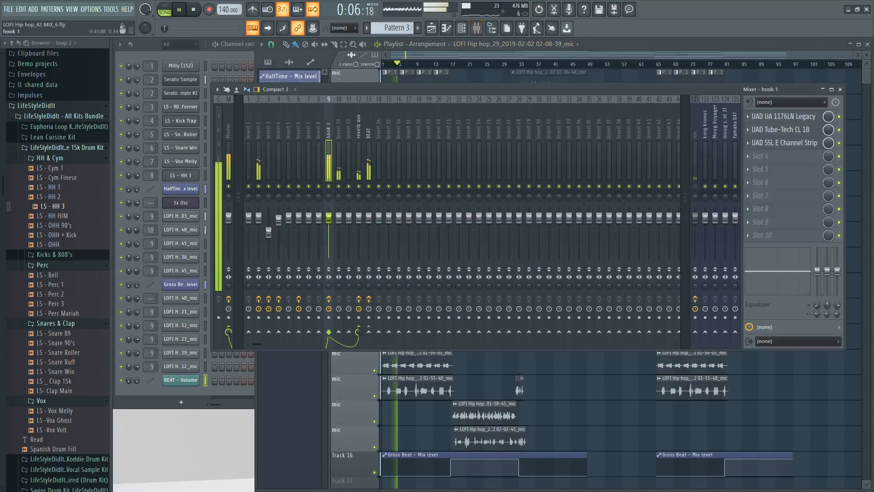
click(338, 129)
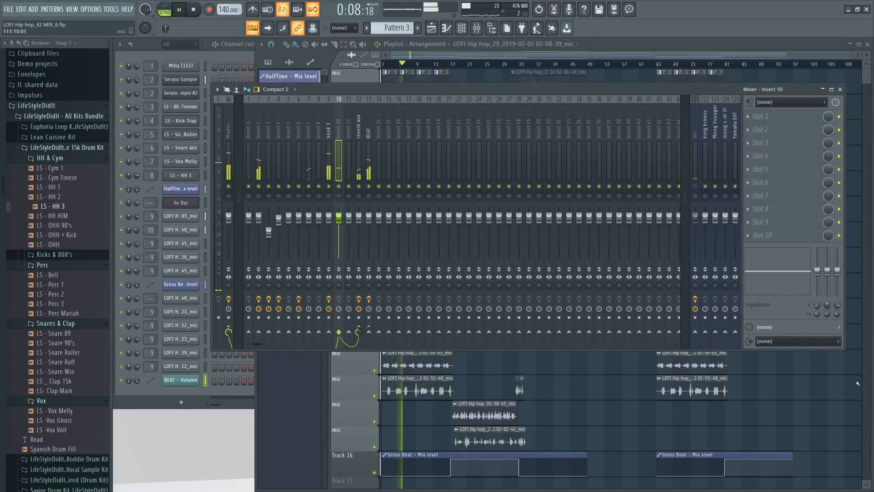
key(F5)
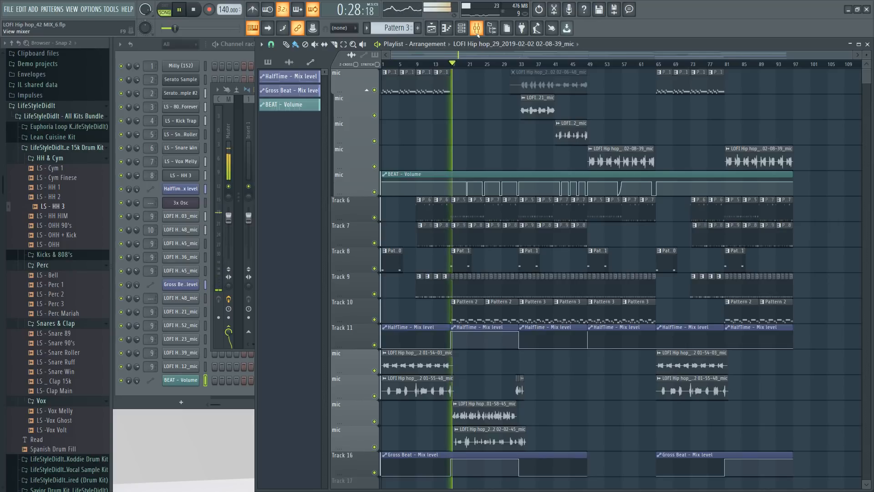
click(477, 34)
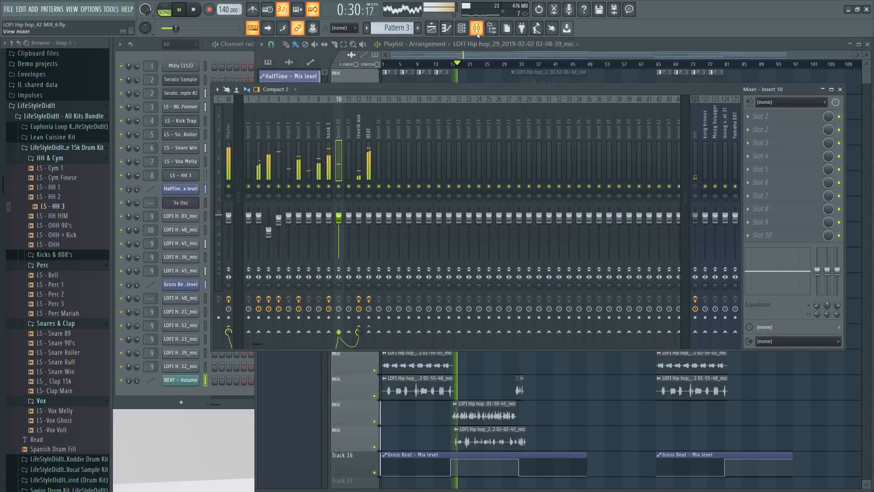
click(328, 132)
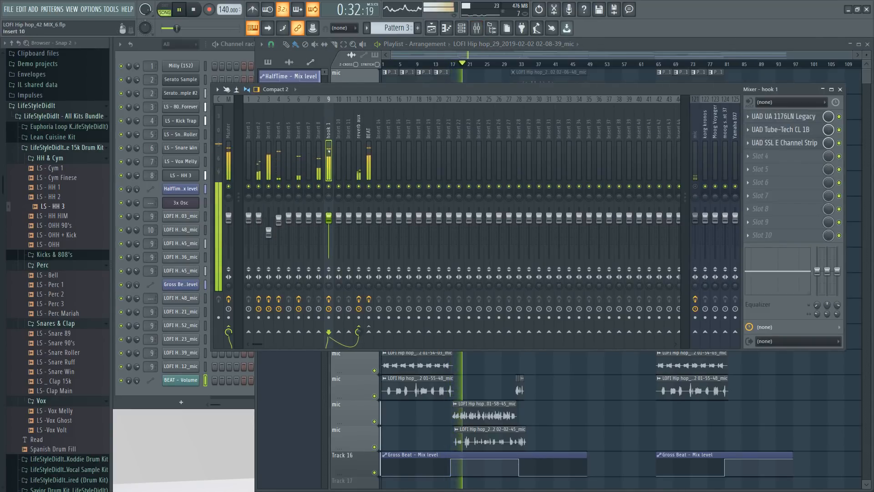
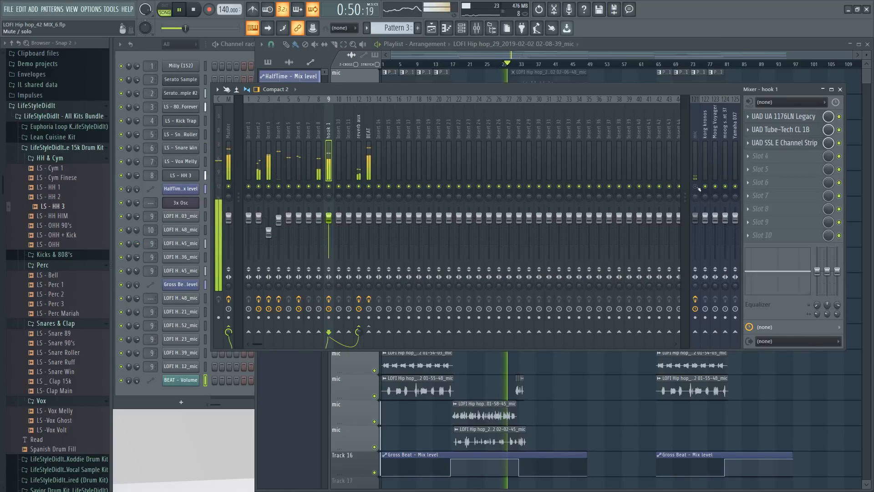
- Stop playback, mute the mic mixer track again and replay the song from the start
key(space)
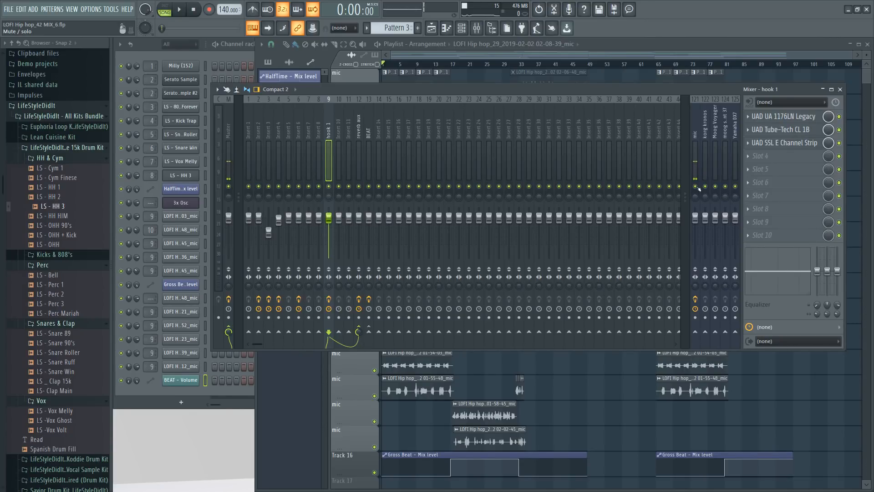
click(695, 186)
key(space)
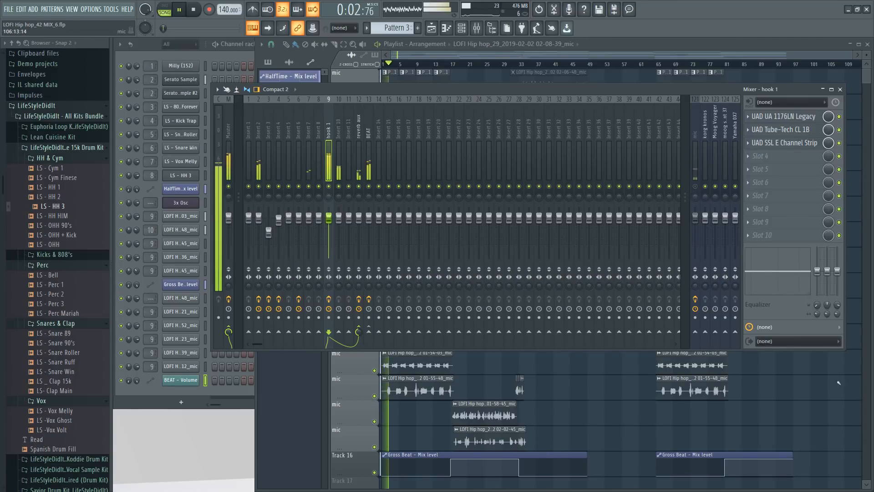
- Bring the playlist to the front, maximize it, hide the browser and enlarge the first 60 bars
click(717, 48)
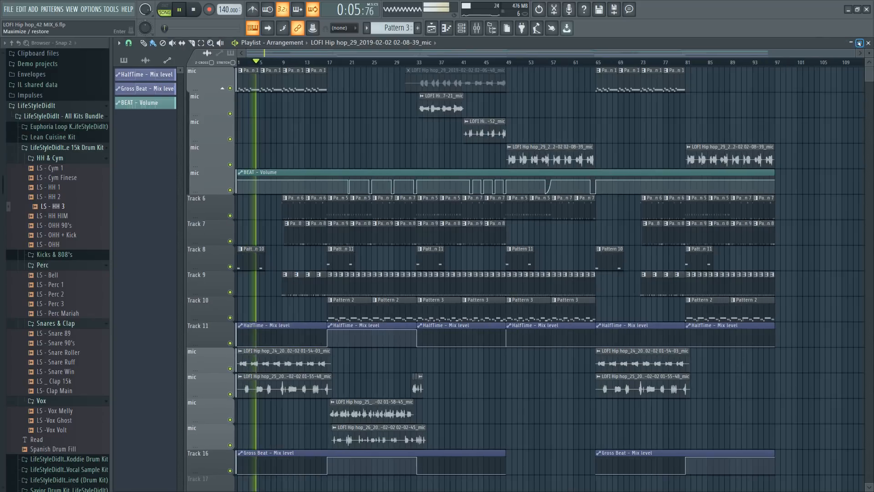
double_click(717, 47)
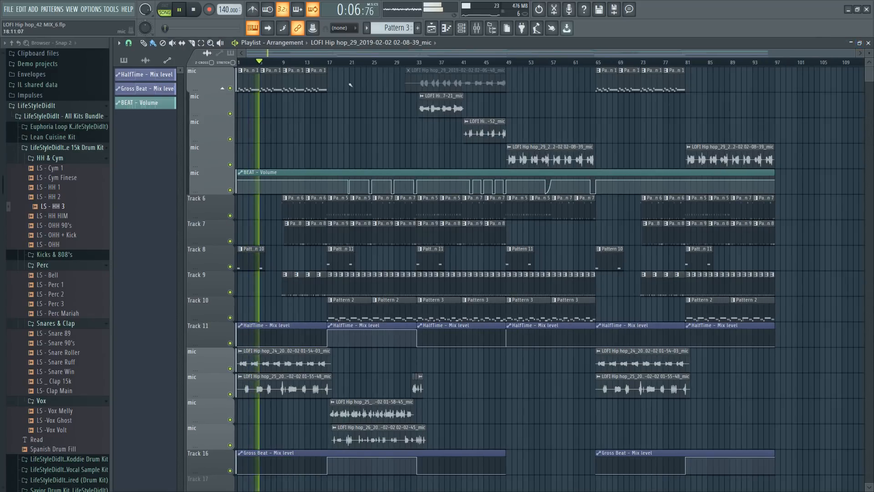
key(alt+F8)
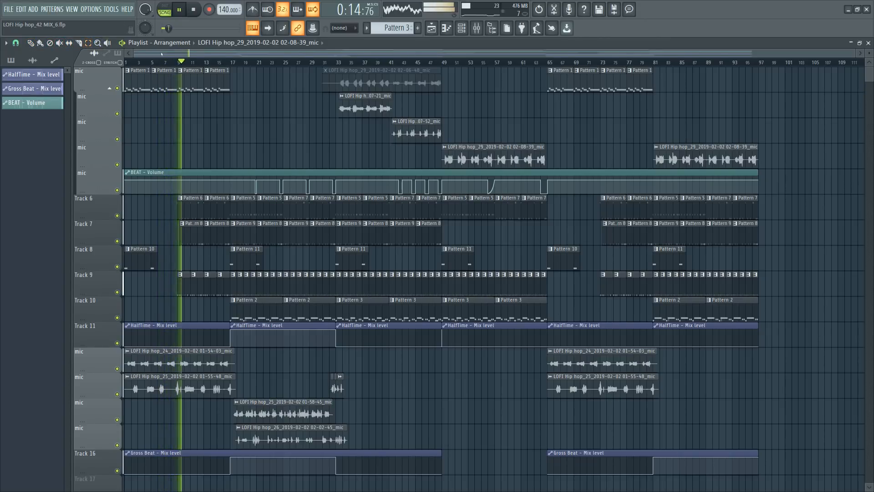
scroll(182, 63, up, 4)
drag(175, 54, 110, 57)
click(107, 53)
scroll(98, 68, down, 1)
- Recolor Patterns 1 through 14 with a gradient from red to orange
click(11, 61)
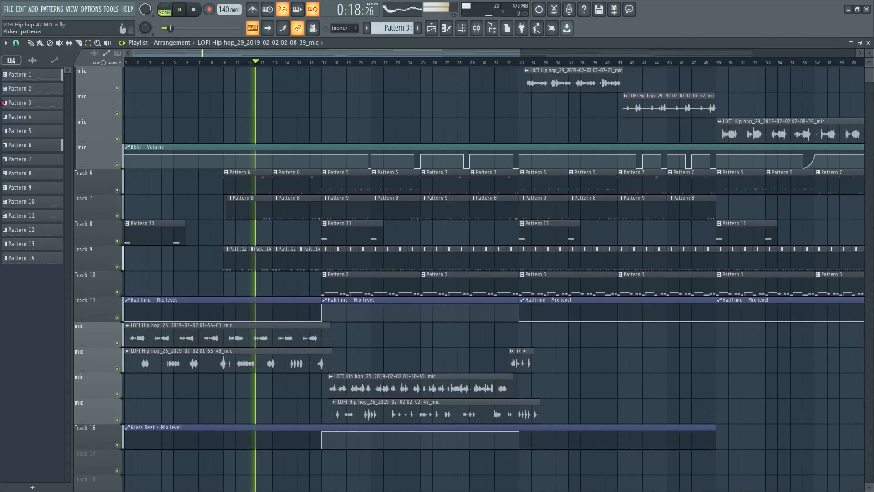
click(31, 75)
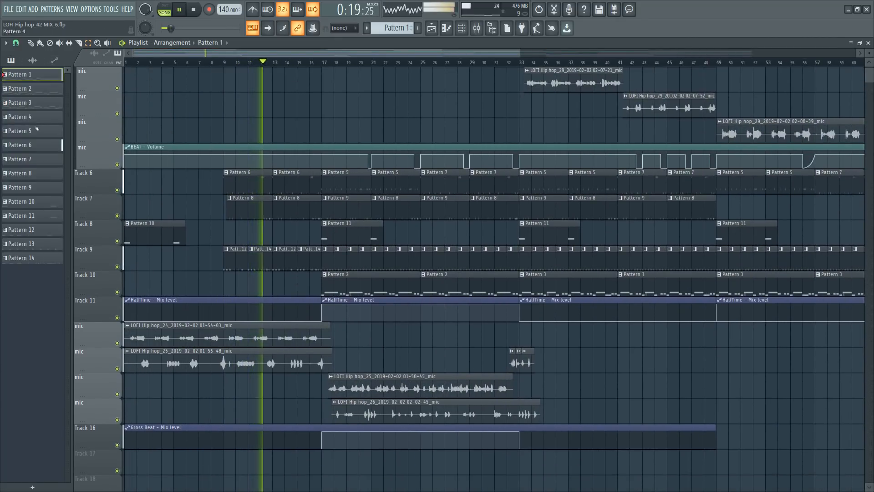
shift+click(33, 259)
right_click(33, 259)
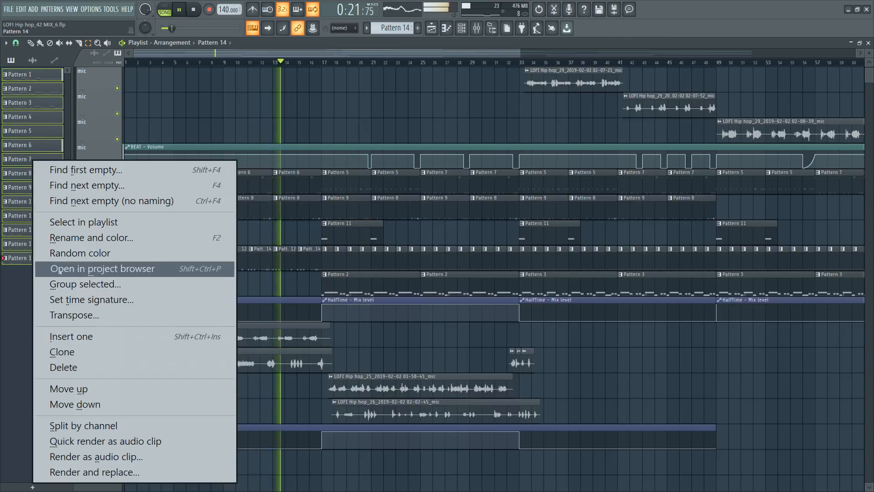
click(91, 237)
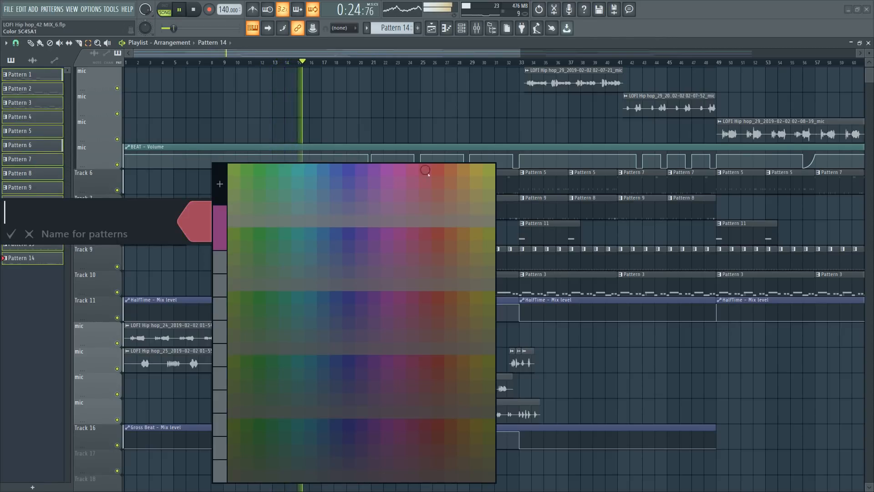
click(425, 170)
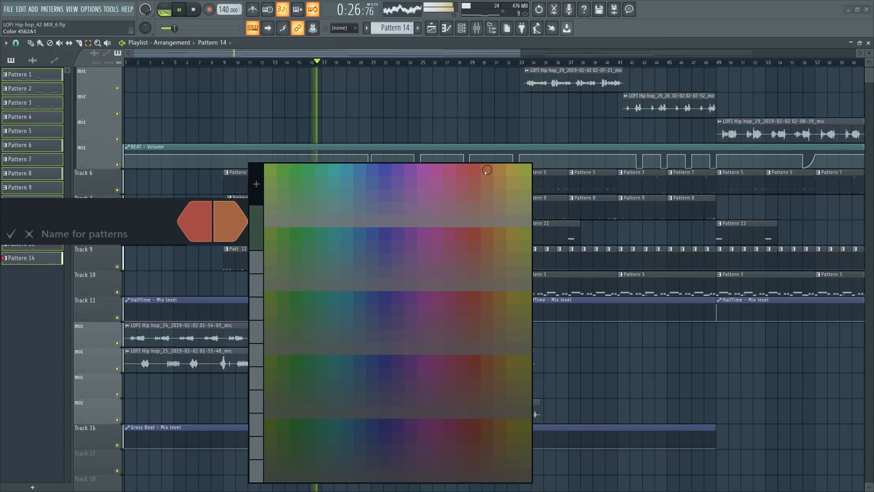
click(486, 171)
key(Return)
scroll(517, 179, up, 1)
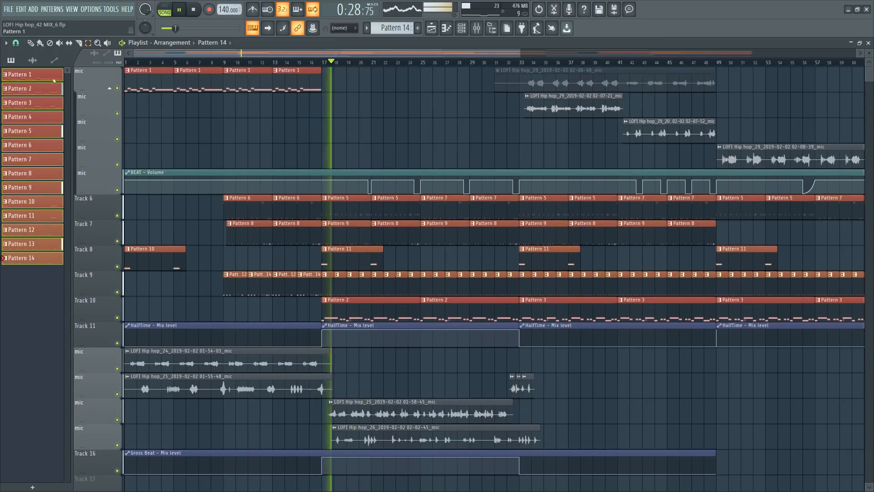
- Recolor all the vocal audio clips with a gradient from red to orange
click(32, 60)
click(46, 75)
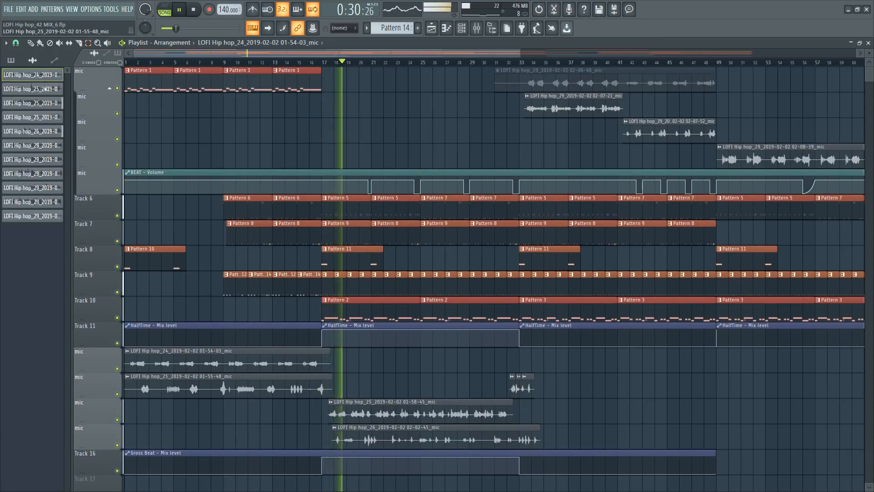
right_click(50, 213)
click(150, 281)
click(191, 269)
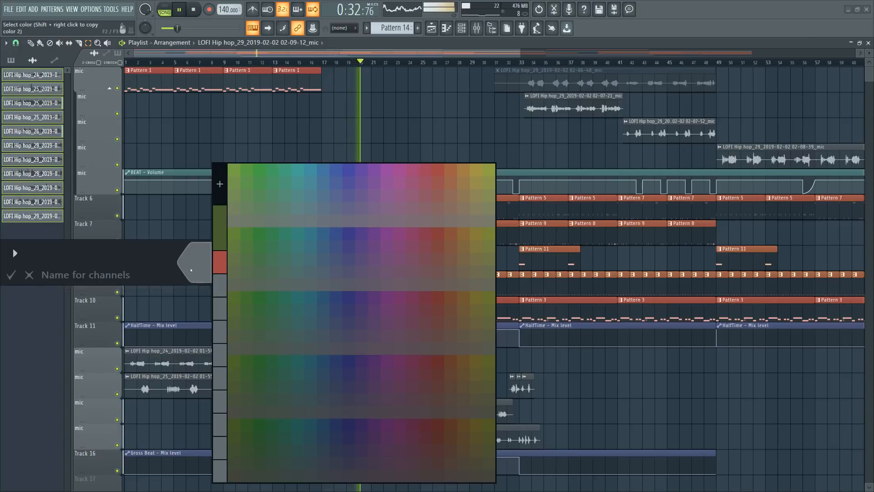
click(220, 263)
click(232, 266)
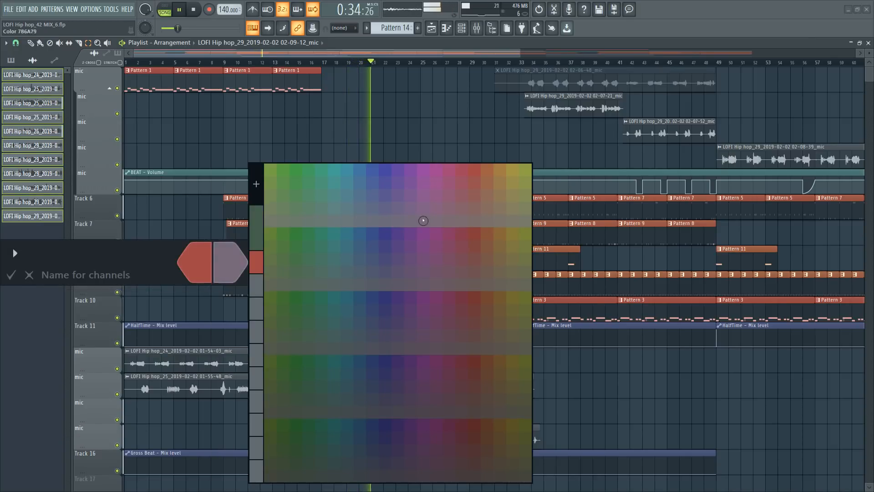
click(482, 172)
key(Return)
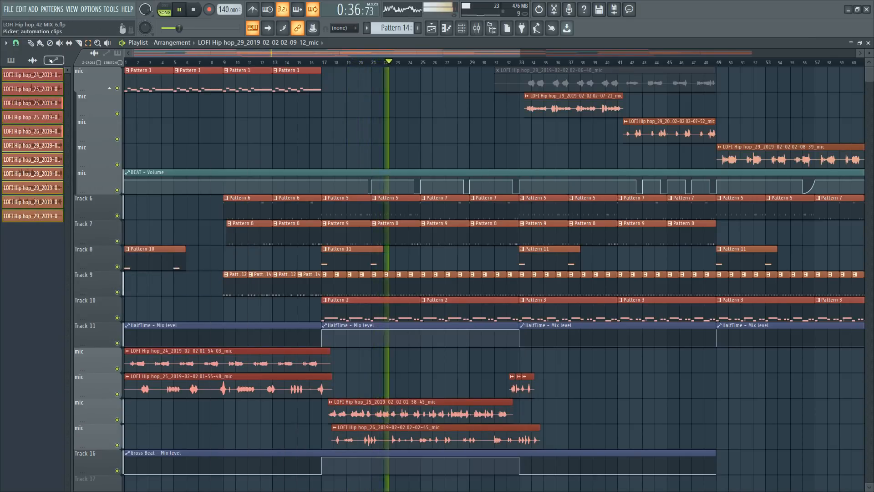
- Recolor the three automation clips, HalfTime, Gross Beat and BEAT - Volume, with a gradient from red to orange
click(53, 60)
right_click(38, 104)
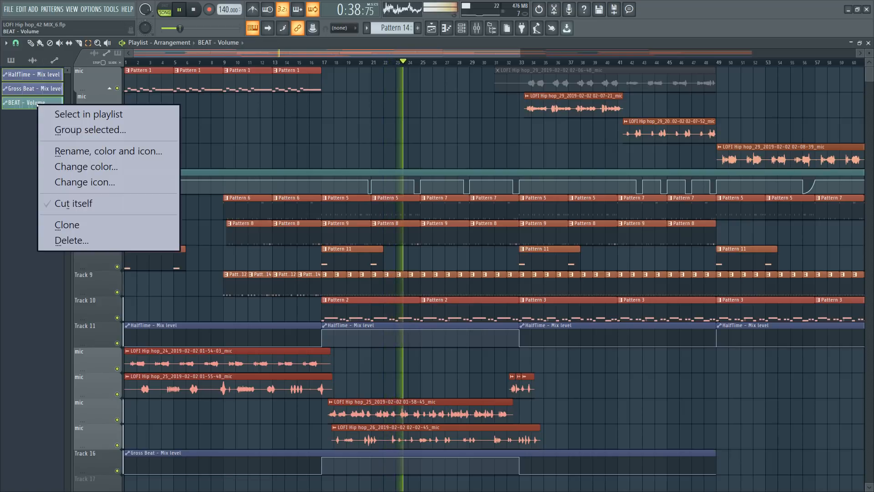
click(108, 152)
click(195, 137)
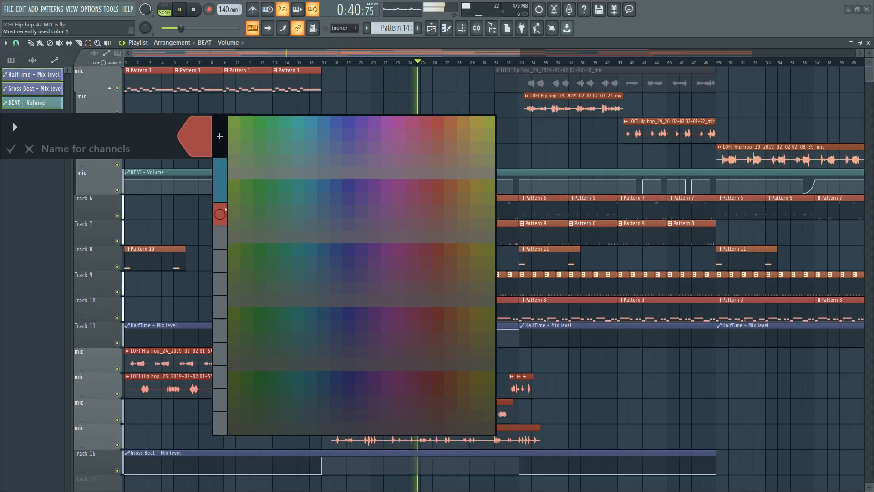
click(220, 213)
click(230, 136)
click(484, 139)
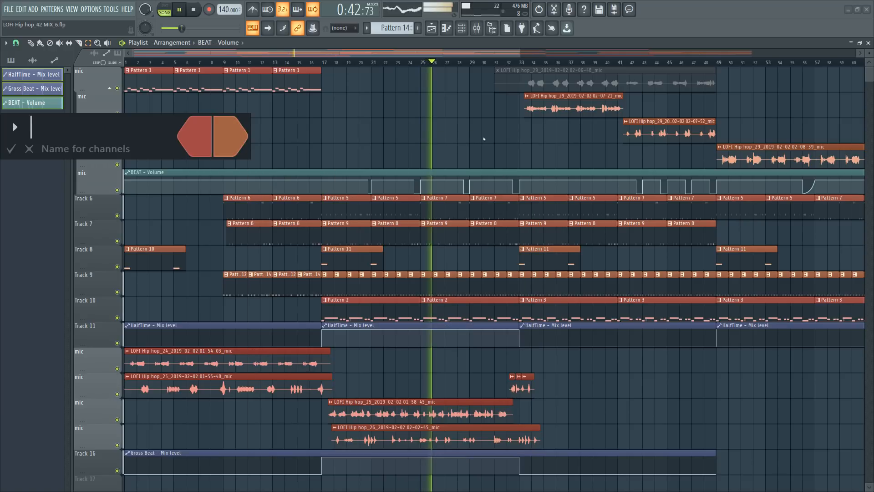
key(Return)
scroll(411, 63, down, 3)
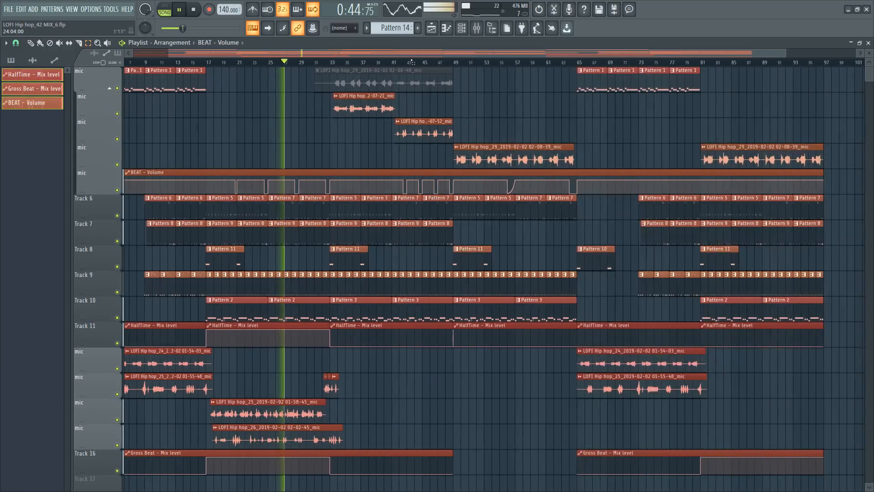
scroll(413, 62, down, 2)
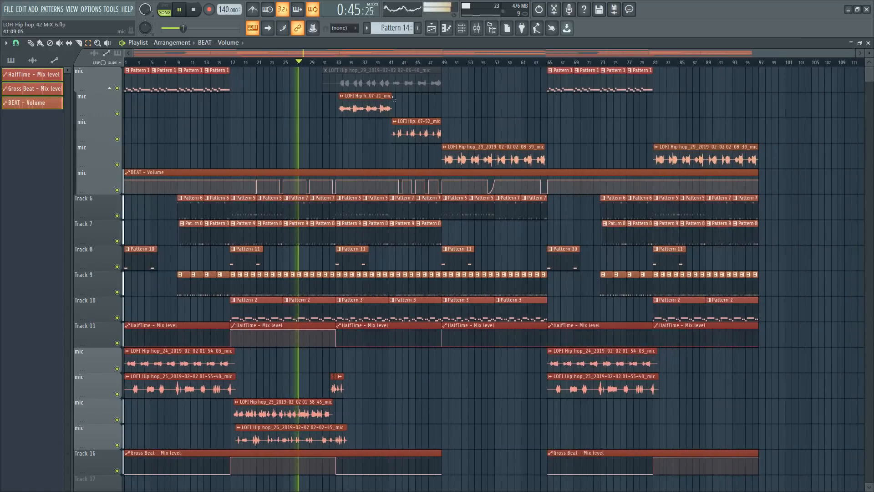
- Check the channel rack and mixer while replaying the song from bar 17
click(461, 28)
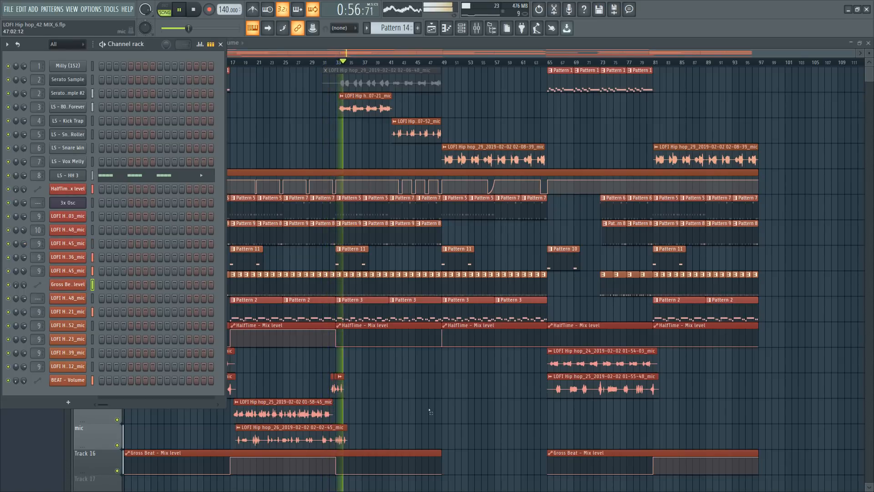
click(221, 44)
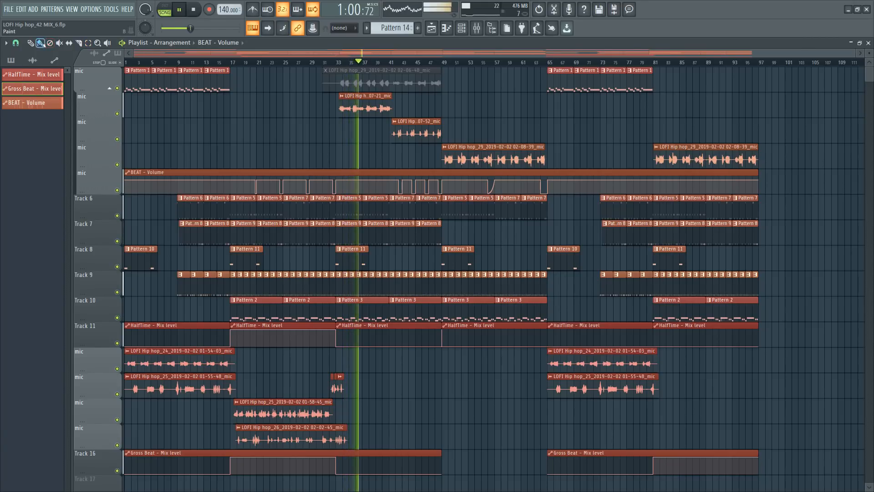
click(231, 63)
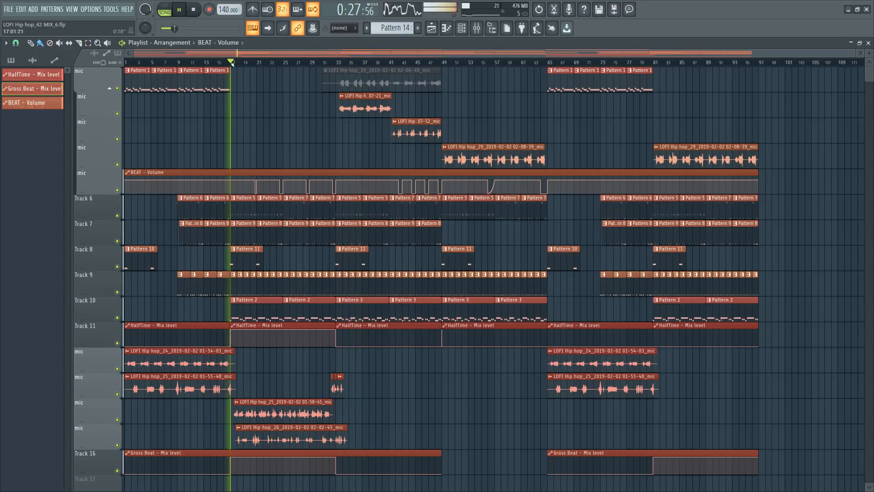
click(477, 28)
key(space)
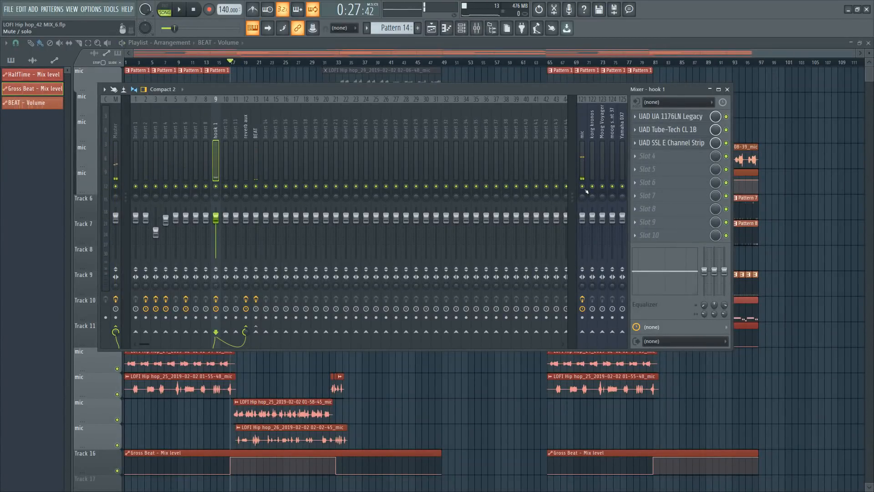
key(space)
key(F9)
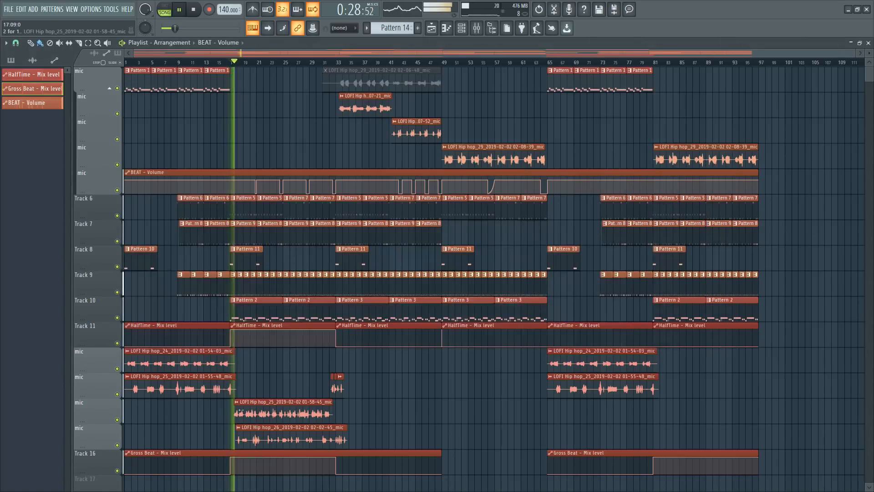
click(236, 402)
click(295, 335)
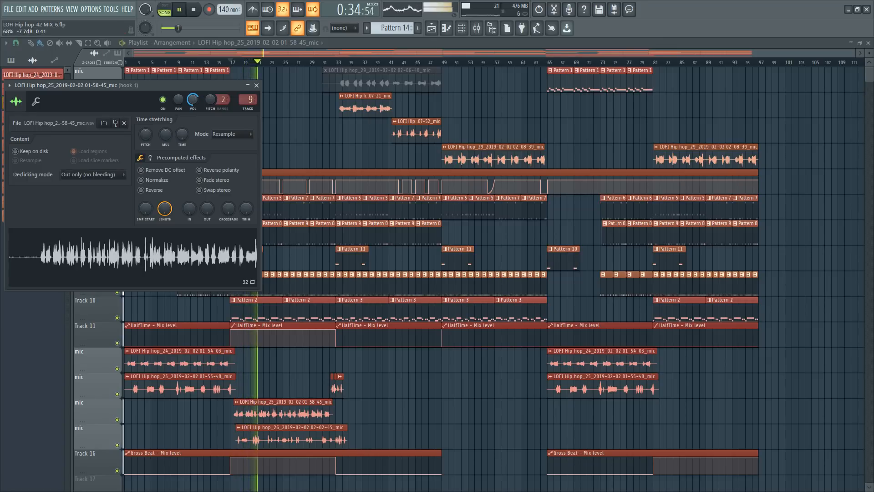
drag(196, 103, 196, 100)
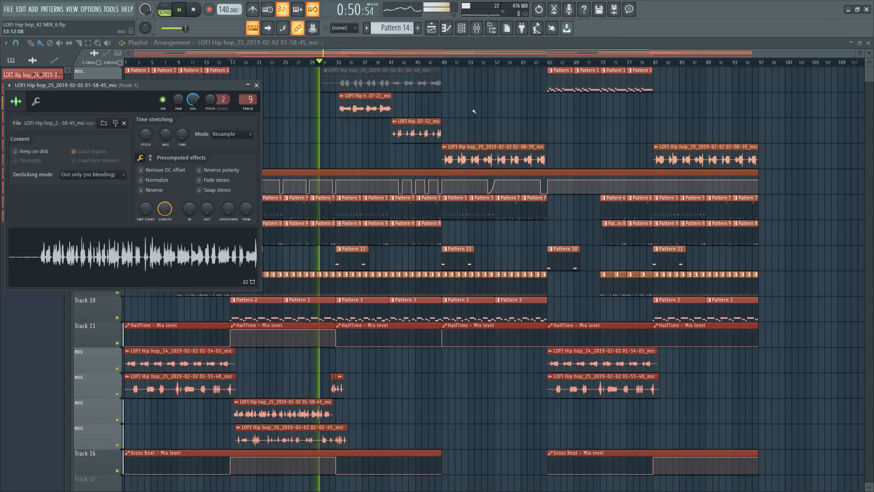
click(256, 86)
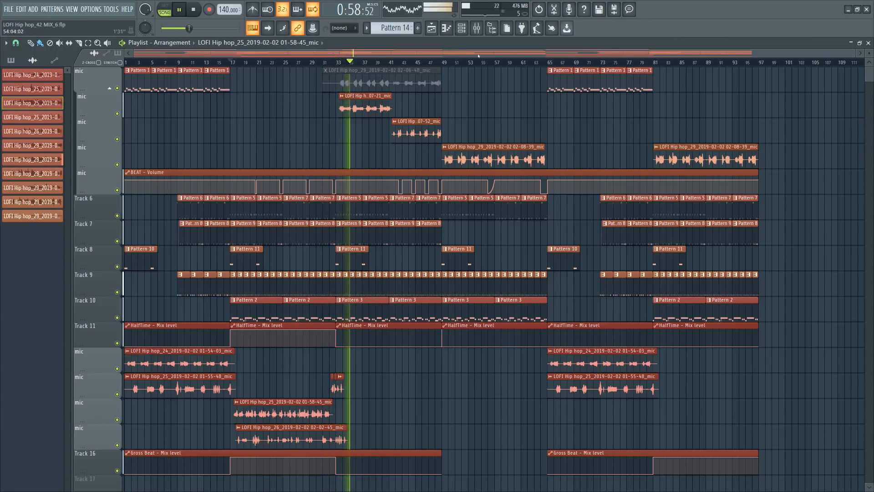
- Stop playback and add Fruity Delay 3 to the hook 1 mixer track, with its wet output at 16.7%
key(F9)
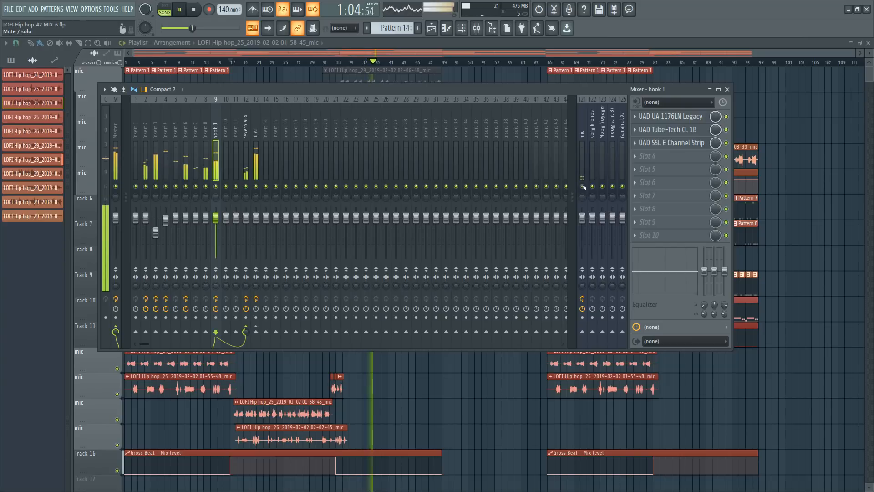
key(space)
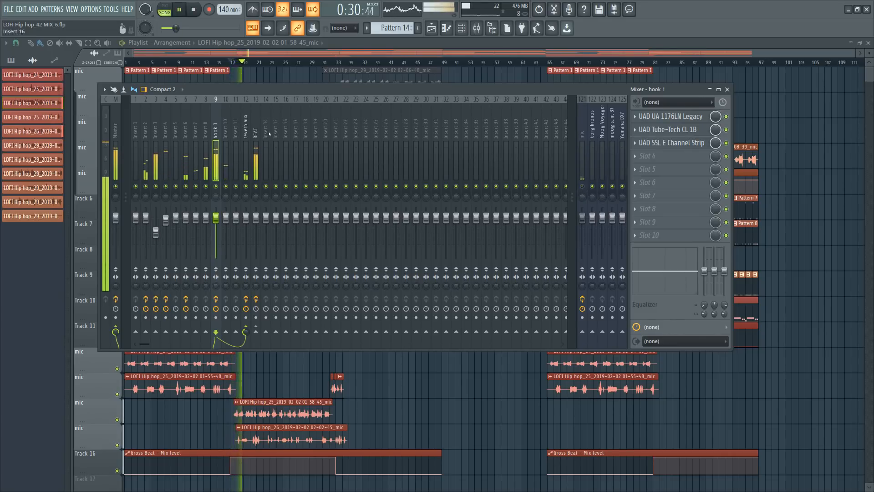
click(193, 9)
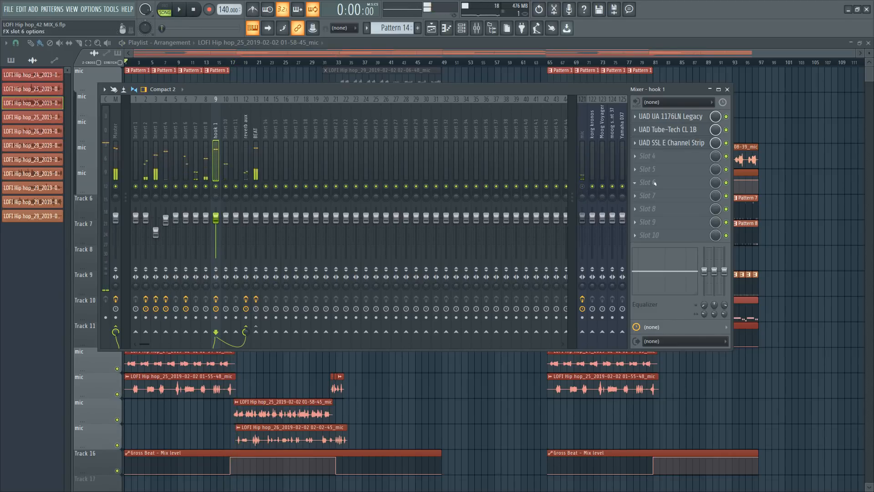
click(654, 183)
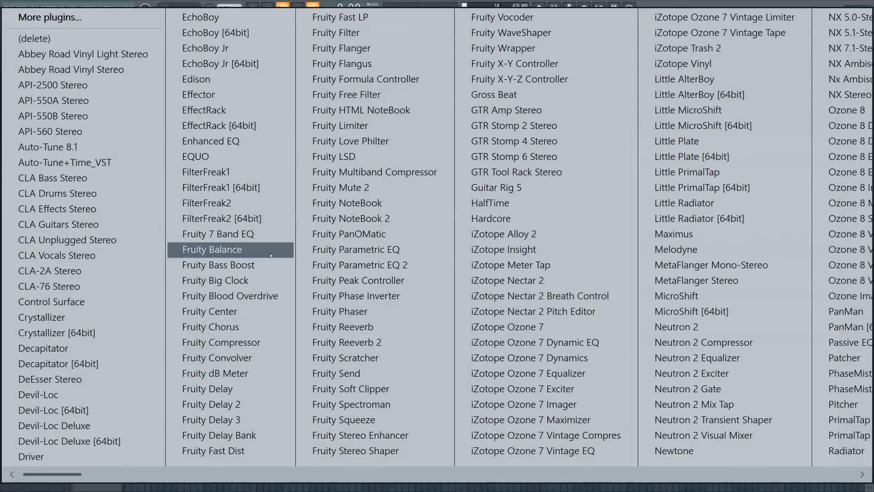
click(203, 419)
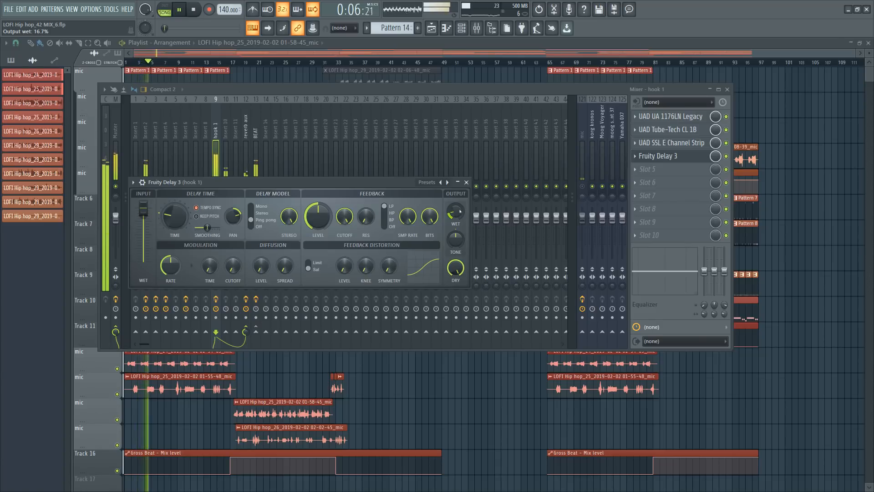
key(space)
- Create an automation clip for Fruity Delay 3's mix level that starts at zero and stays there until bar 33
right_click(714, 155)
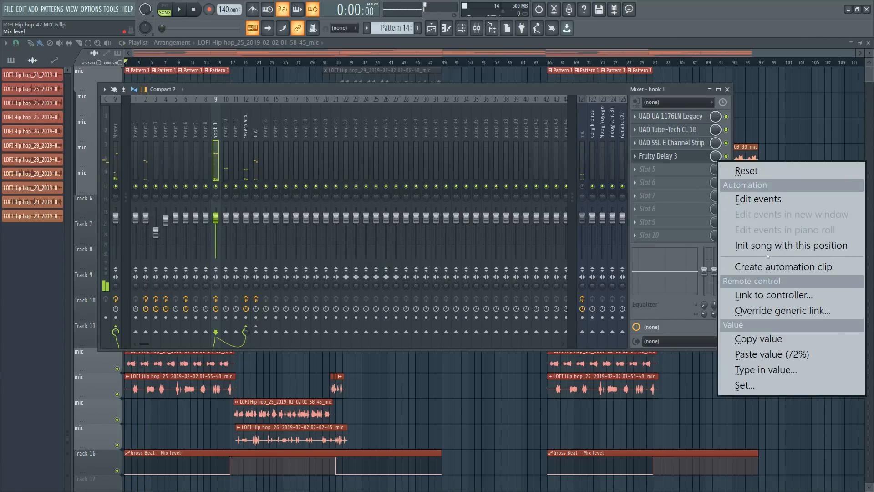
click(774, 266)
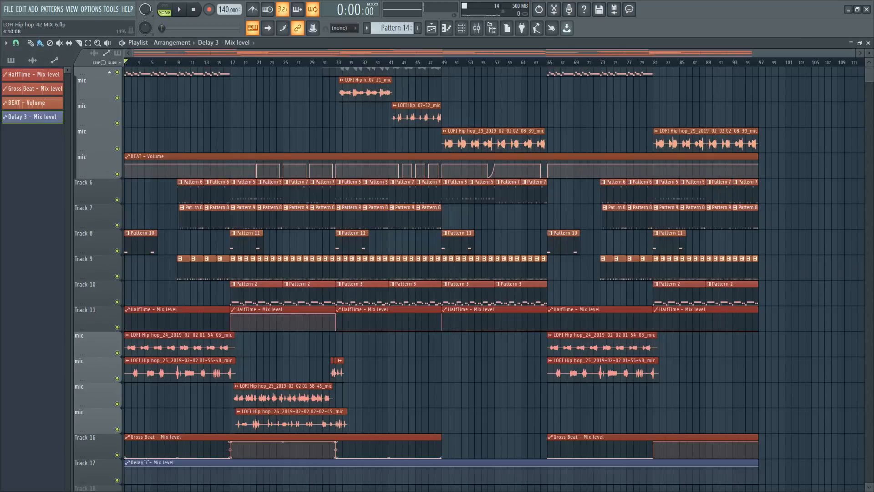
drag(126, 467, 126, 484)
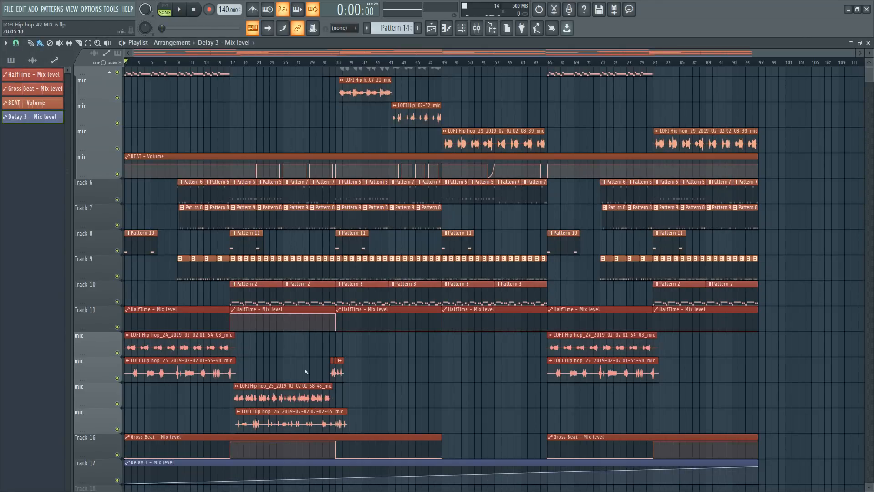
key(space)
scroll(255, 363, down, 1)
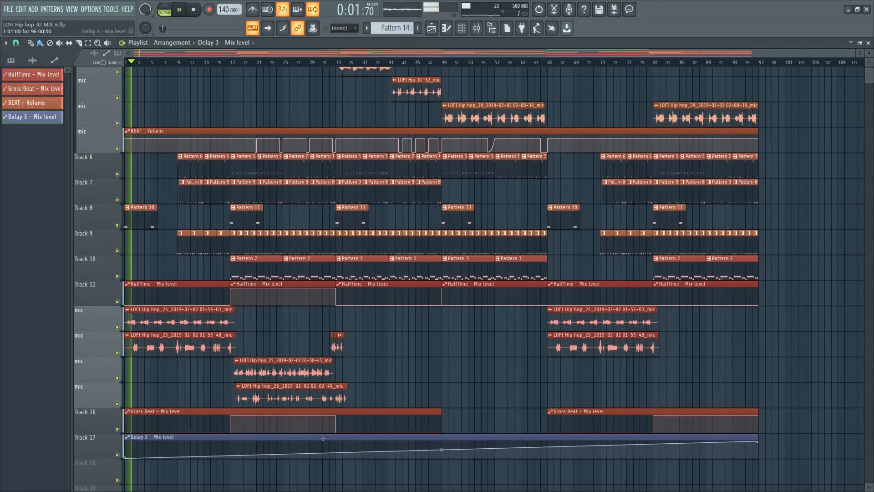
right_click(337, 454)
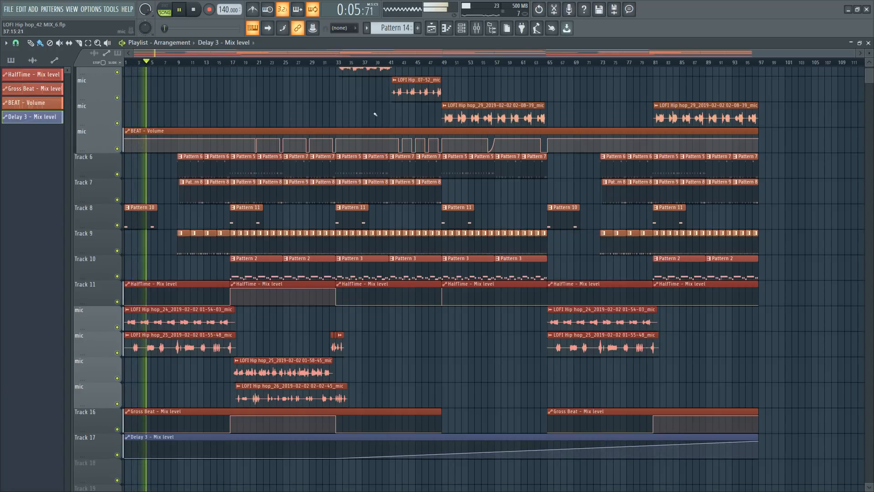
- Make the delay mix automation jump to about 71% at bar 33 and copy that point's value
scroll(355, 65, up, 5)
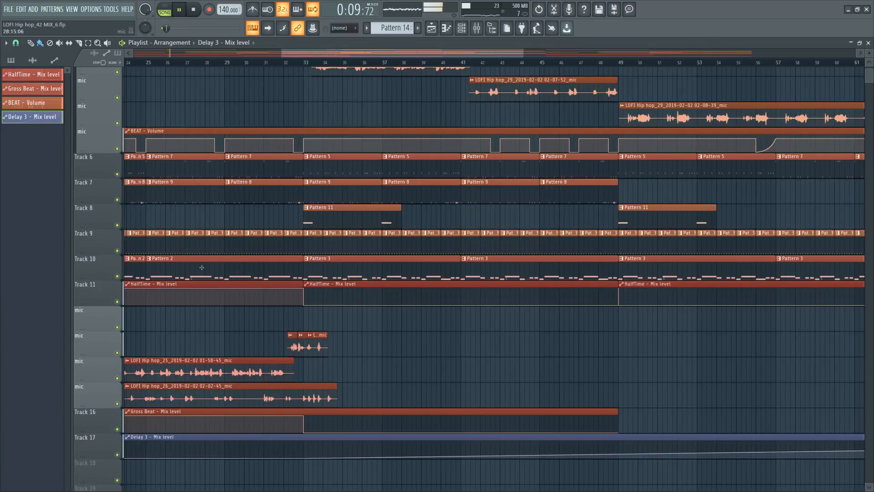
click(16, 43)
click(38, 287)
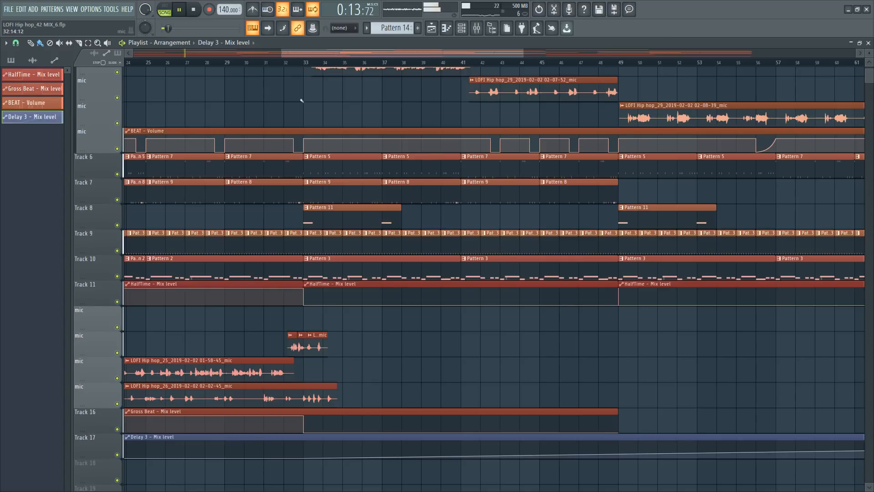
drag(304, 451, 304, 447)
right_click(304, 447)
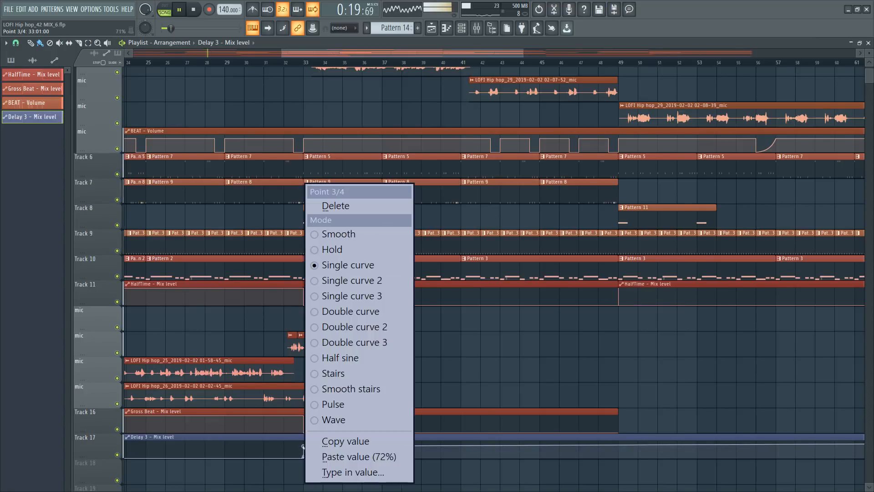
click(347, 441)
scroll(287, 70, down, 6)
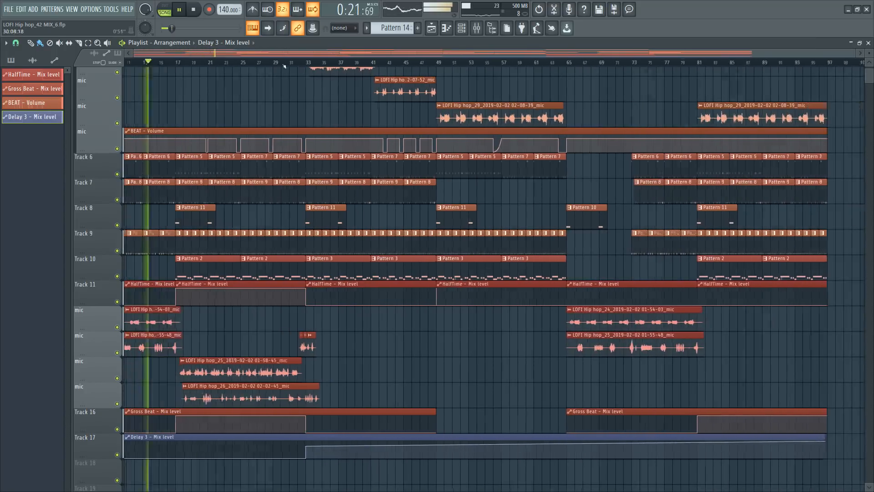
- Check the mixer and channel rack during playback and return to the playlist alone
click(476, 28)
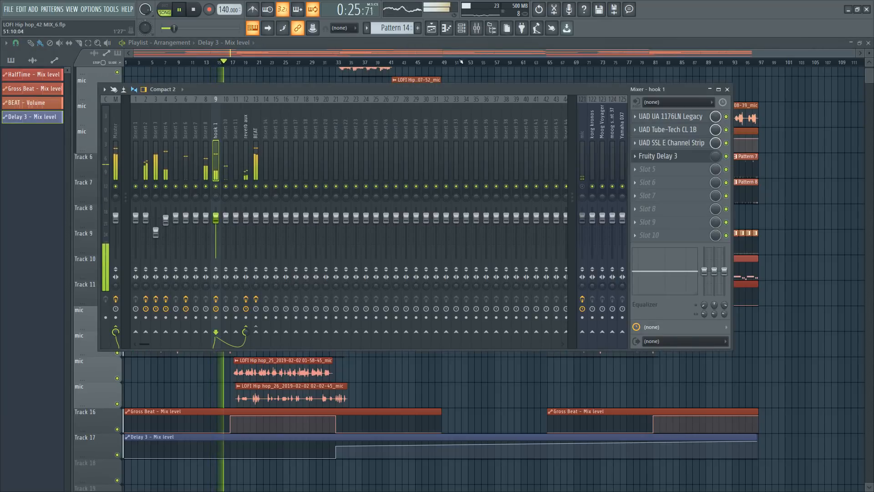
click(461, 28)
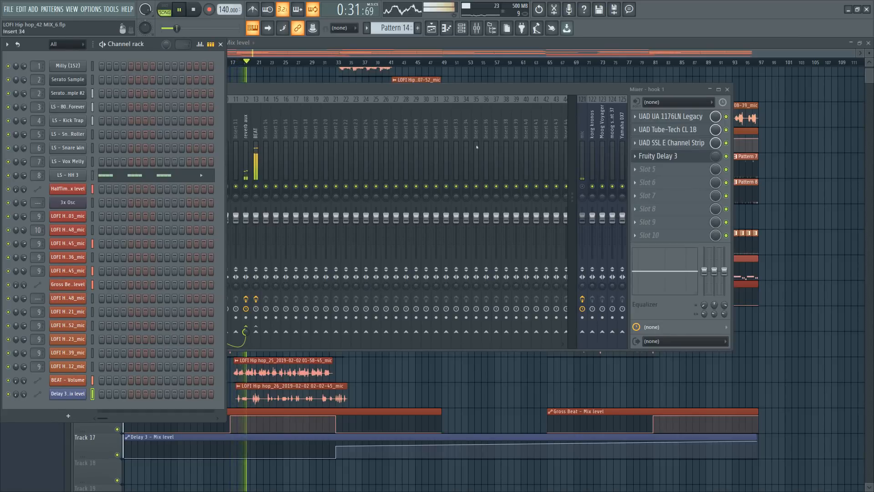
key(F12)
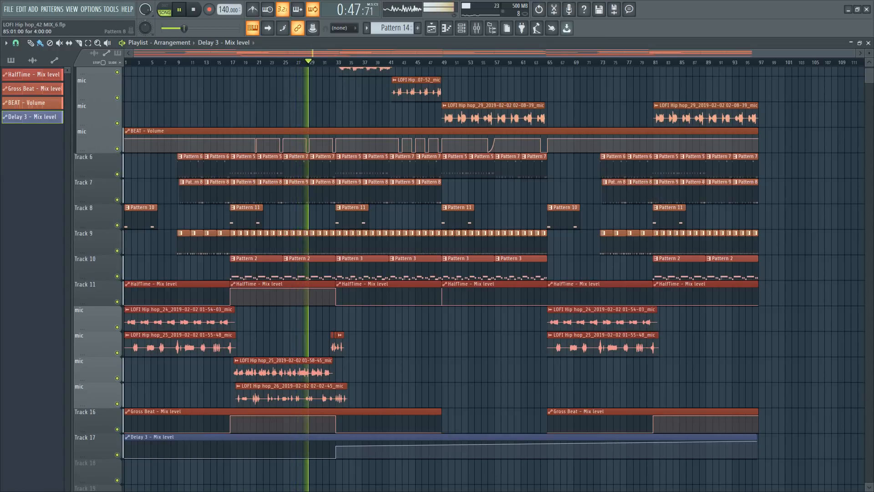
- Raise the delay mix automation point at bar 33 to 100% during playback, and stop the song
scroll(283, 65, up, 3)
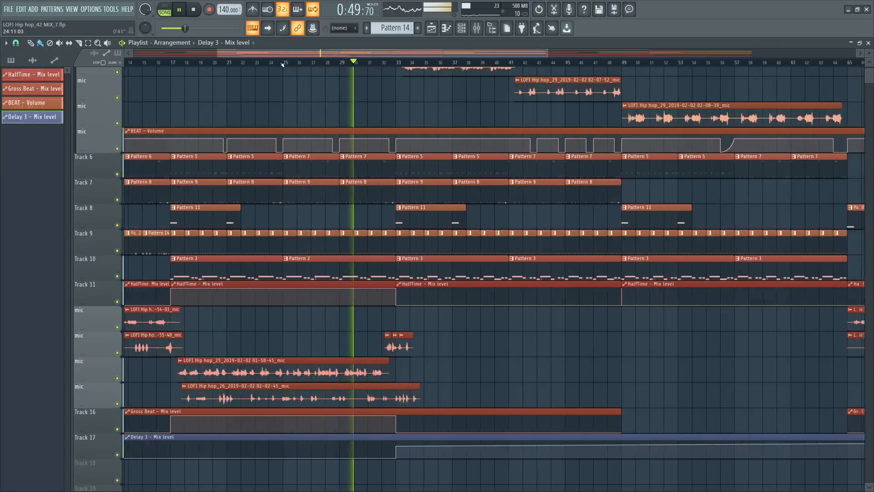
drag(291, 54, 248, 55)
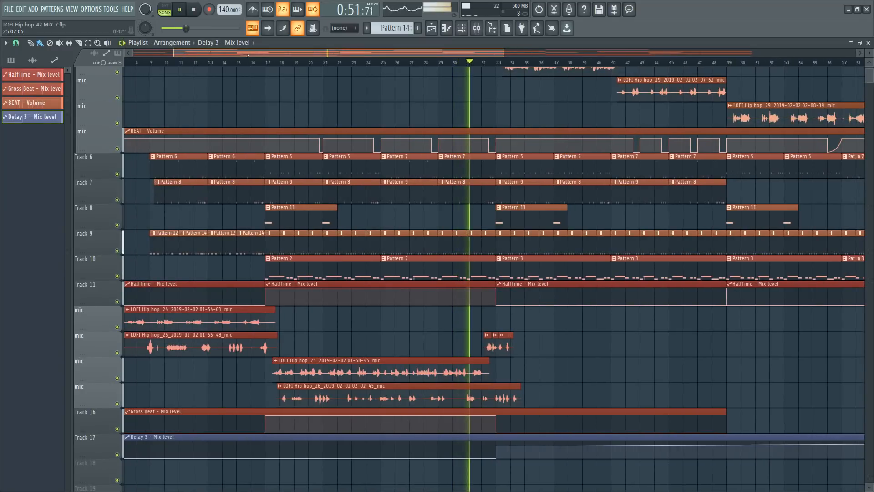
scroll(335, 68, up, 1)
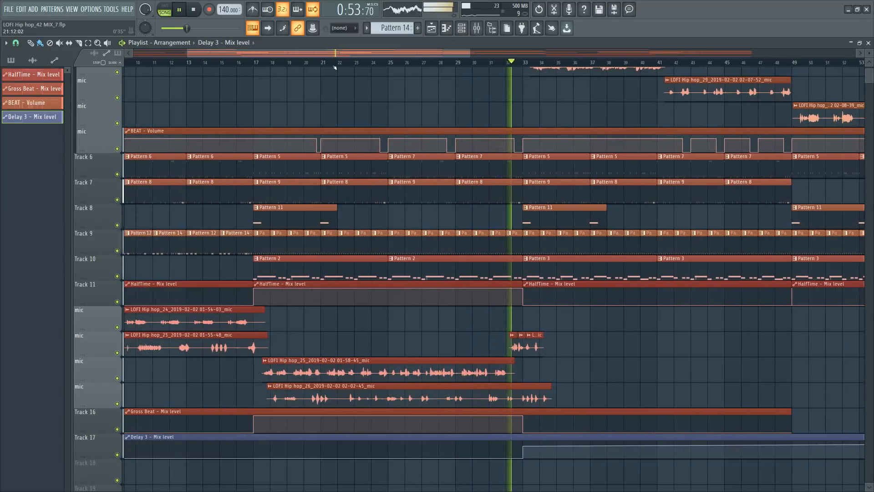
scroll(335, 67, down, 2)
scroll(334, 68, down, 1)
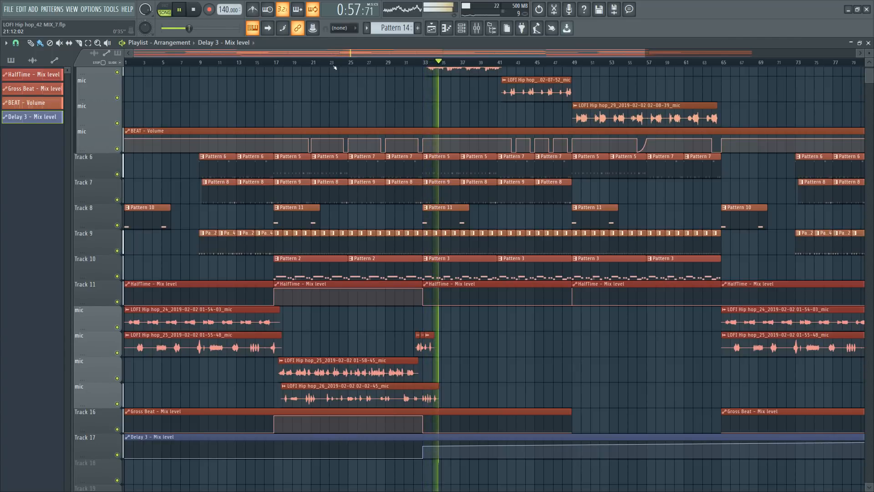
scroll(334, 67, down, 1)
scroll(334, 67, up, 2)
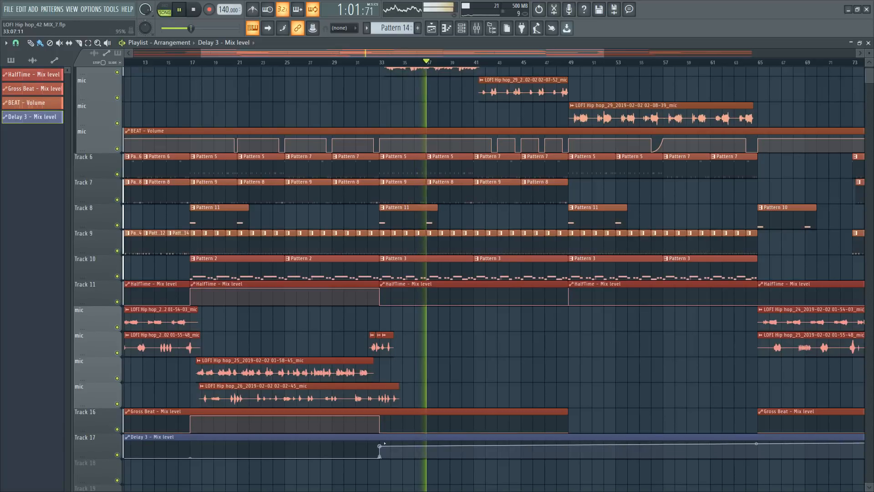
drag(379, 446, 379, 441)
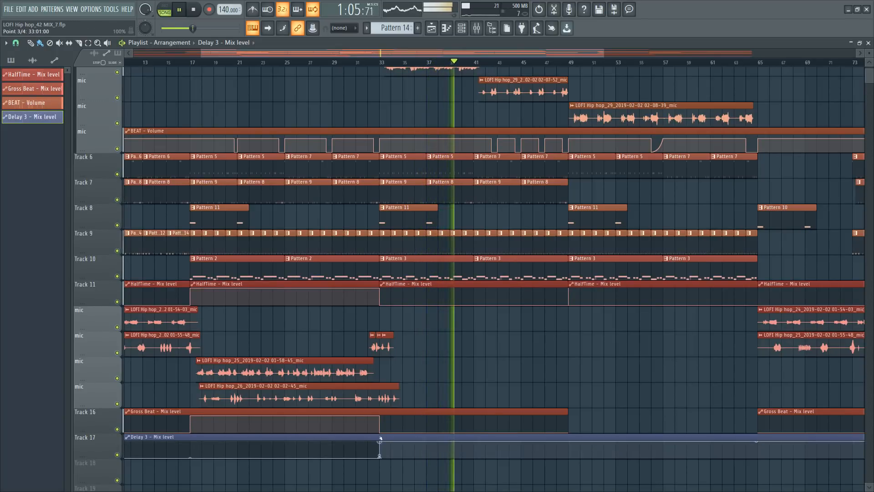
key(space)
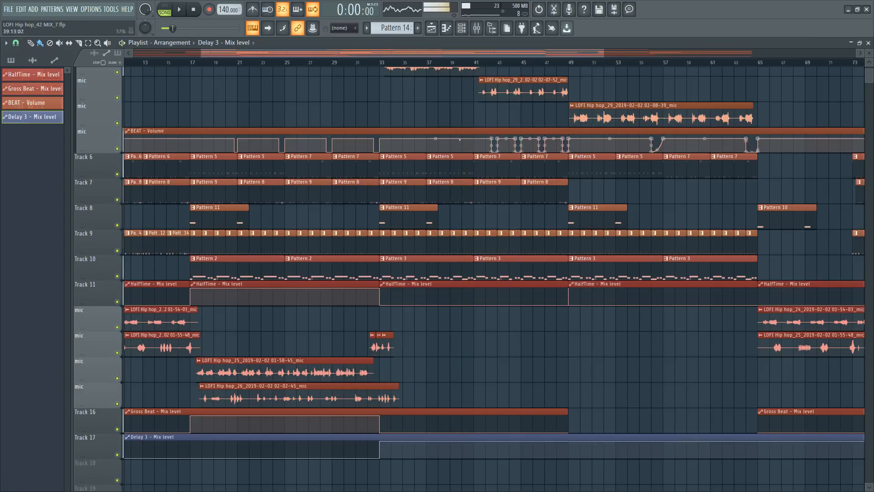
- Lower the delay mix automation point at bar 33 slightly below its maximum and audition the transition into that bar
click(476, 28)
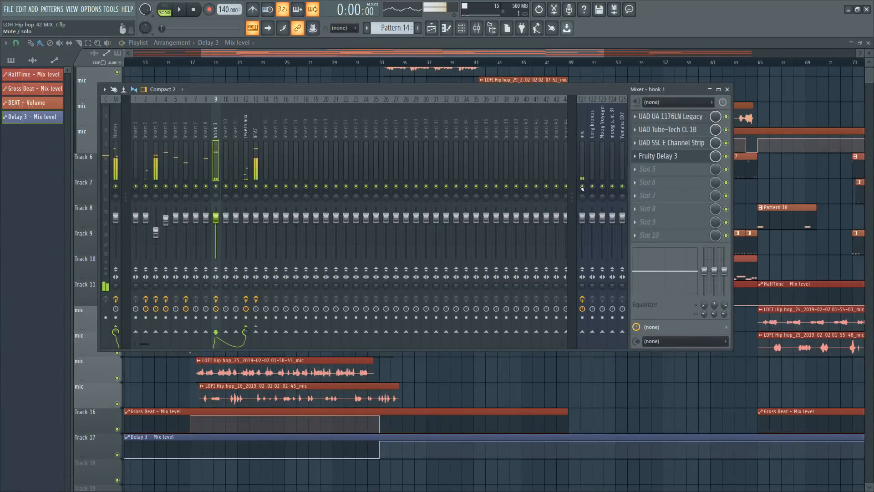
key(F9)
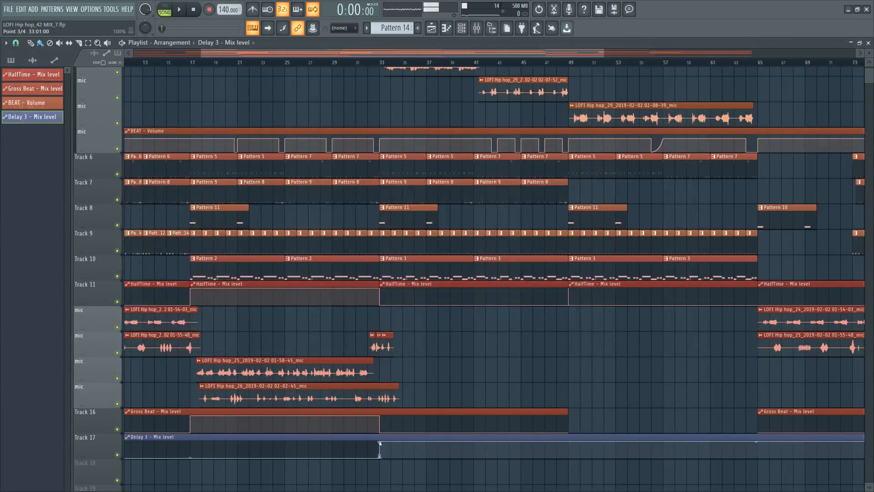
drag(379, 442, 380, 443)
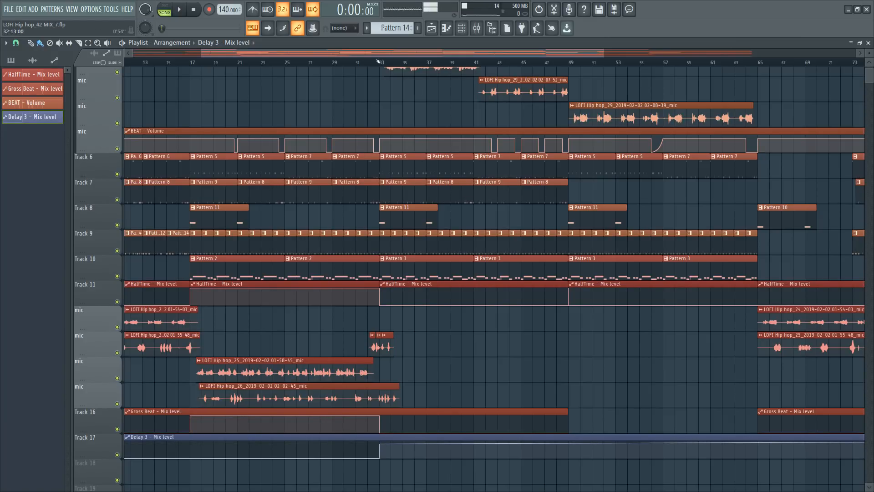
key(space)
scroll(410, 430, up, 3)
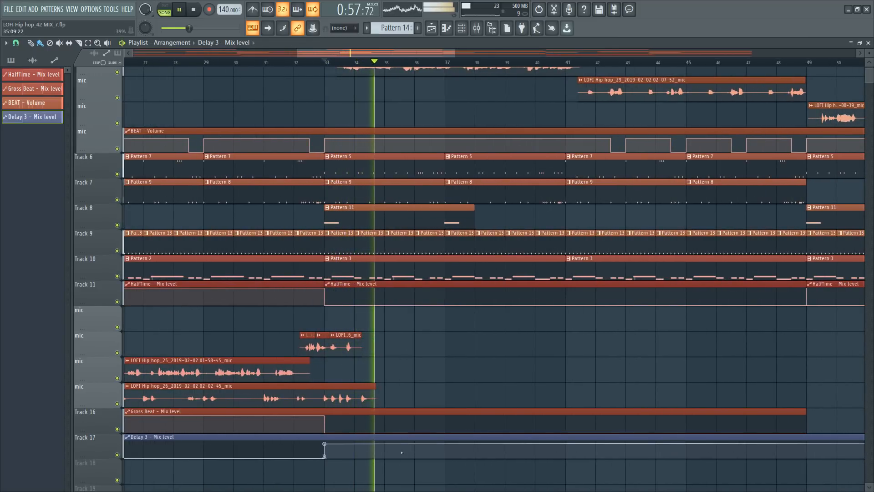
key(space)
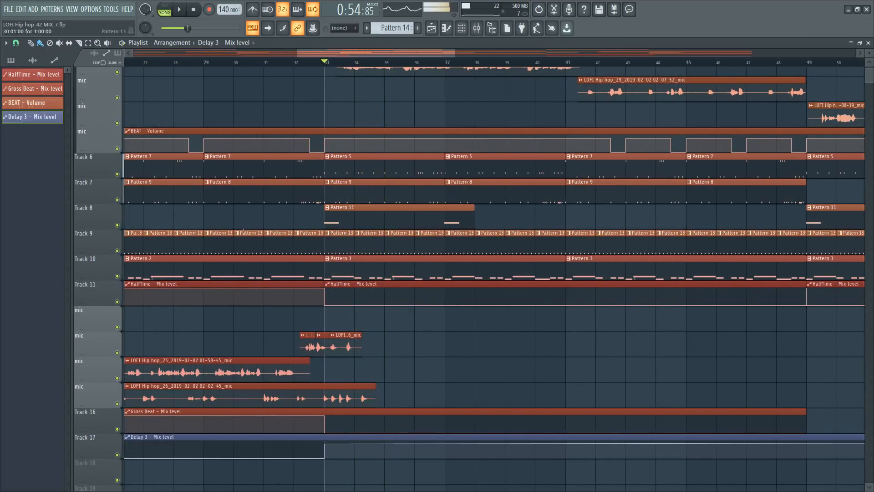
- Change the playlist's snap setting to a finer grid and listen to the section from bar 33
click(17, 42)
click(27, 254)
key(space)
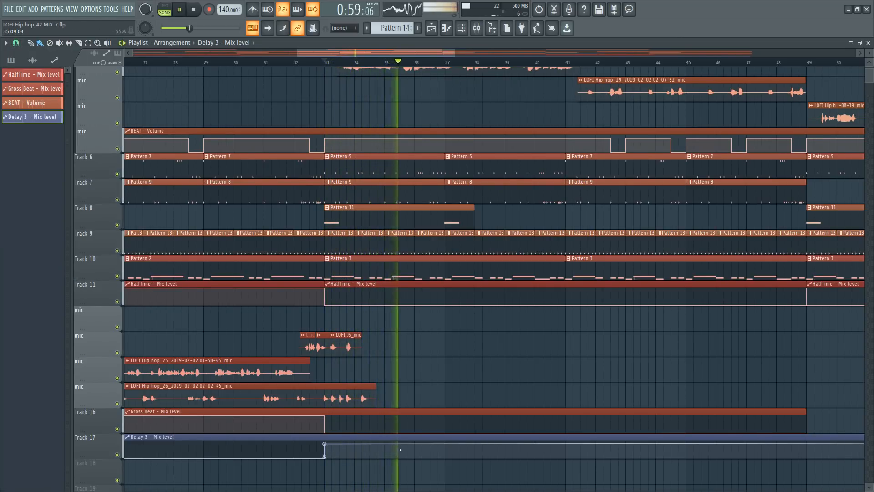
key(space)
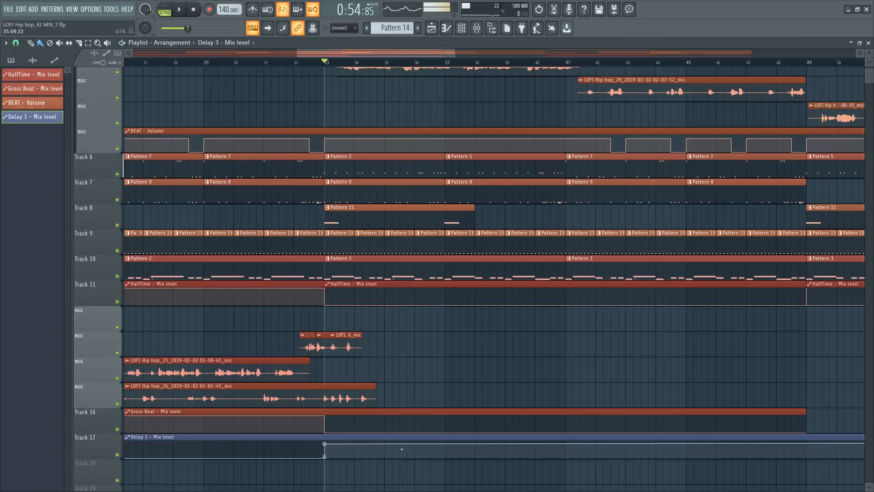
- Replace the Delay 3 mix level jump at bar 33 with a straight ramp rising to a new point at 35:09
click(400, 447)
right_click(400, 446)
click(437, 457)
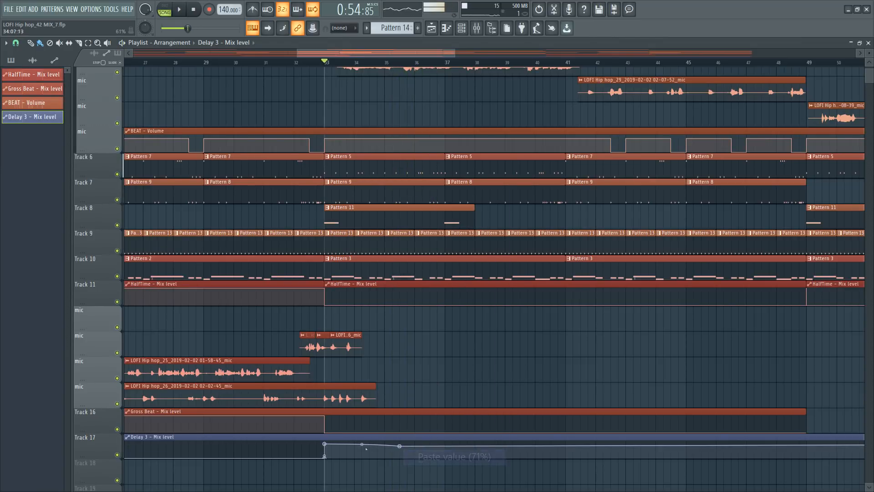
right_click(325, 444)
click(342, 203)
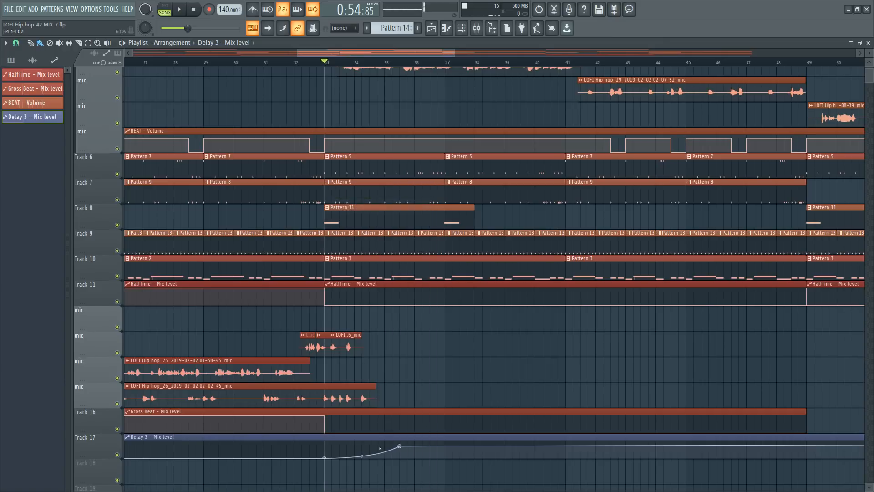
right_click(363, 455)
- Raise the first delay ramp's peak at 35:09 and add a lower point there for a vertical drop during playback
key(space)
drag(399, 446, 403, 440)
click(402, 452)
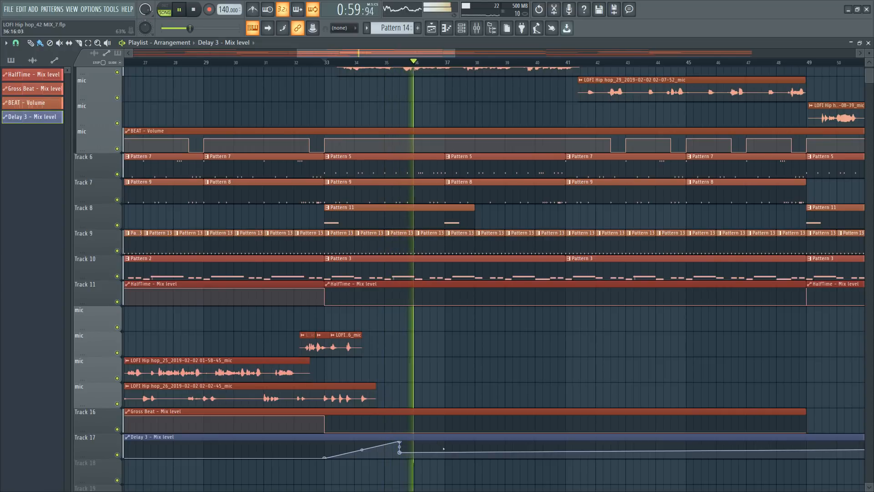
- Add three more rising ramps with vertical drops to the Delay 3 mix level automation at 37:09, 39:09 and 41:09
drag(460, 452, 459, 441)
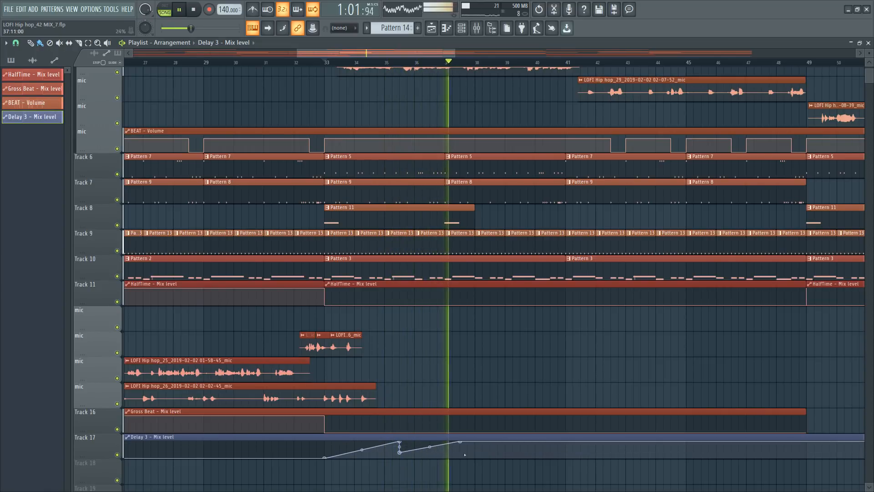
click(459, 453)
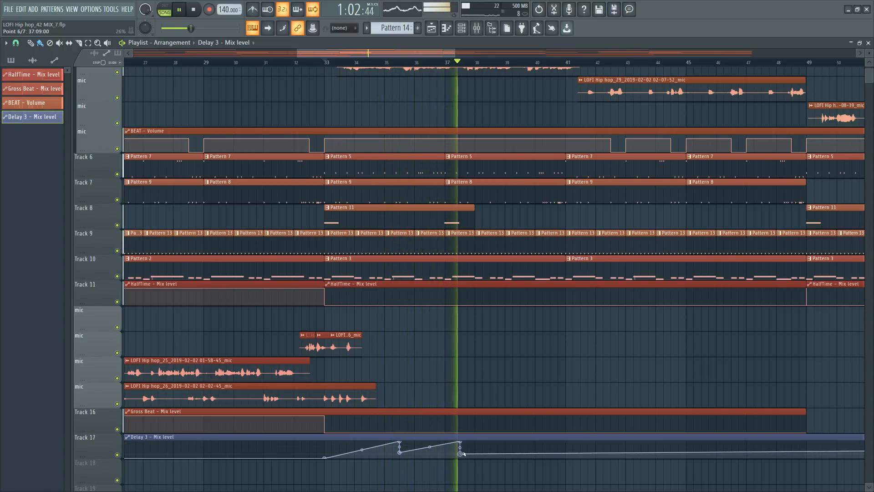
click(520, 443)
click(520, 452)
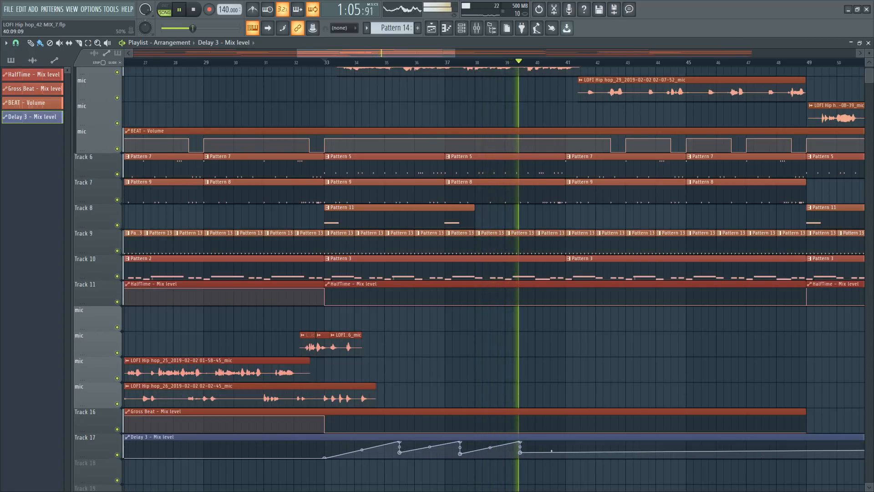
click(581, 442)
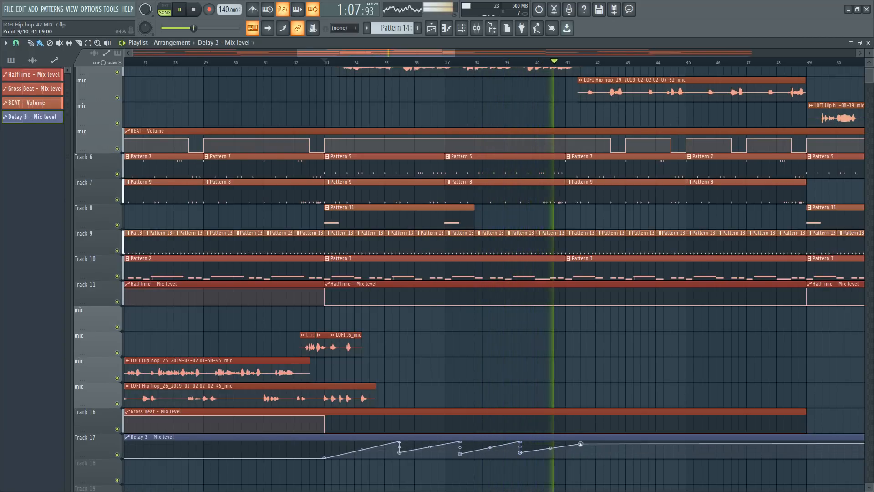
click(581, 451)
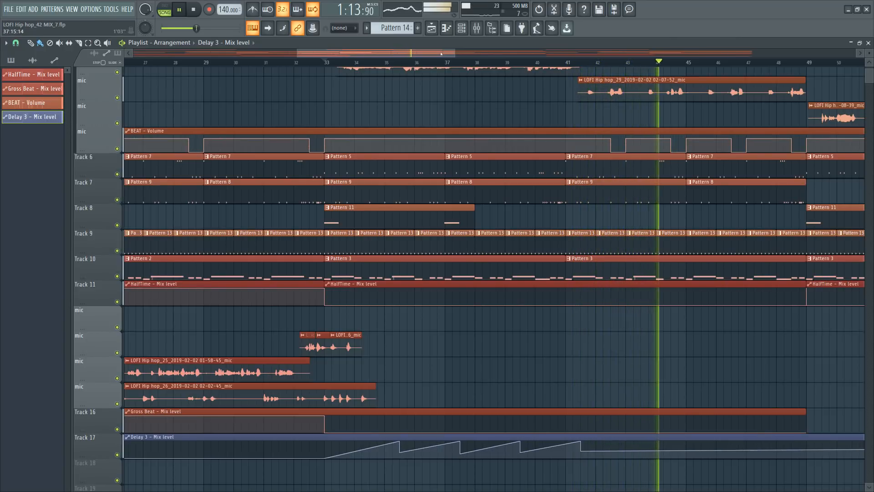
- Play the arrangement from bar 33 to check the new delay ramps
drag(440, 53, 464, 56)
key(space)
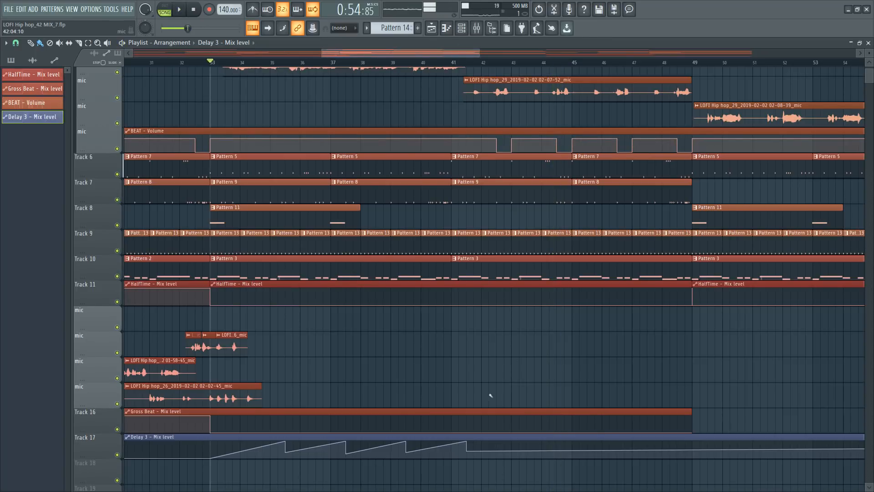
key(space)
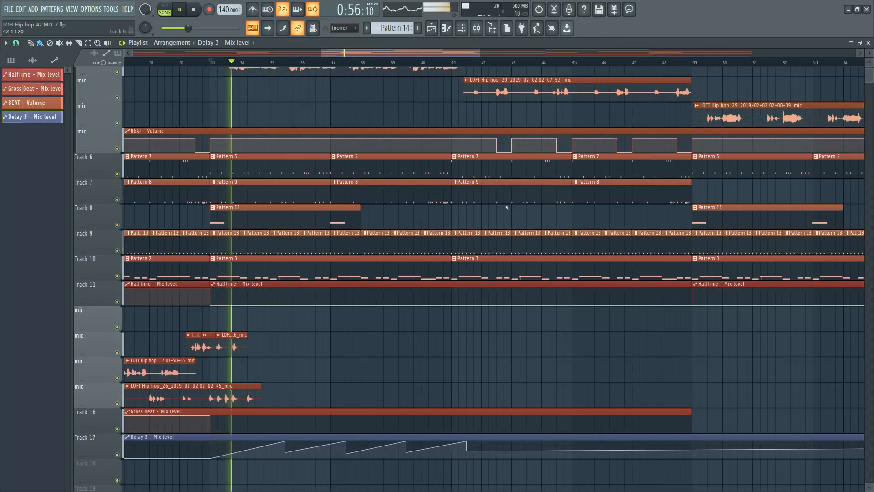
key(space)
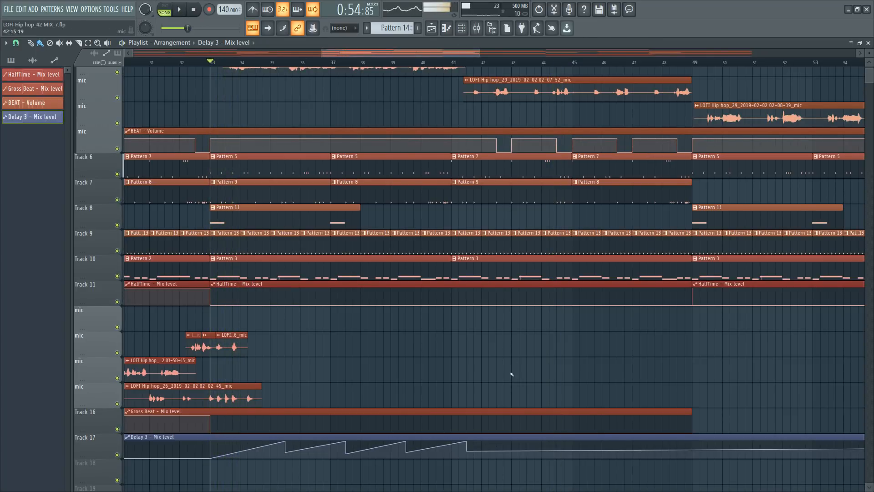
- Set the playback start to the middle of bar 41 and add Delay 3 automation points in bar 42 and at 43:01
click(464, 64)
key(space)
scroll(527, 63, up, 2)
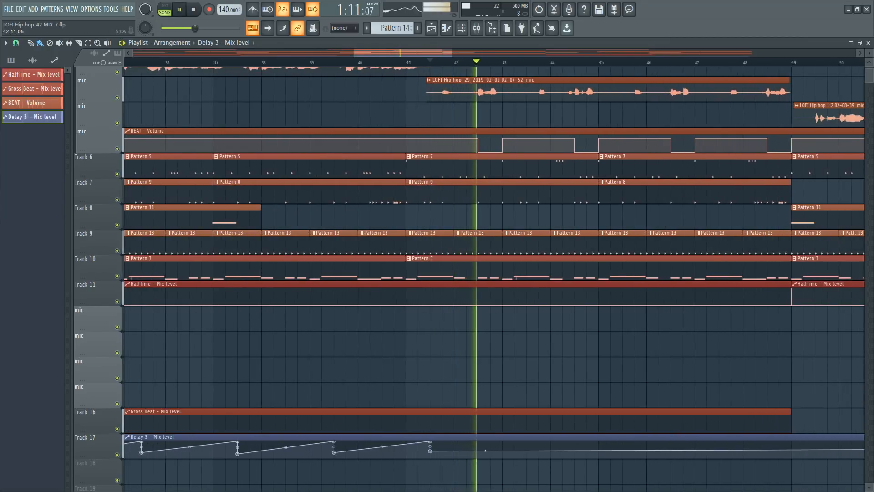
key(space)
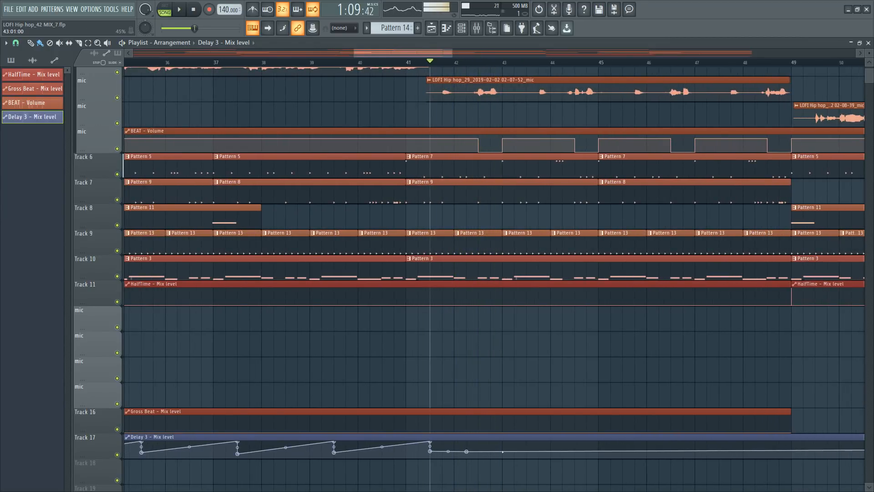
click(503, 452)
key(space)
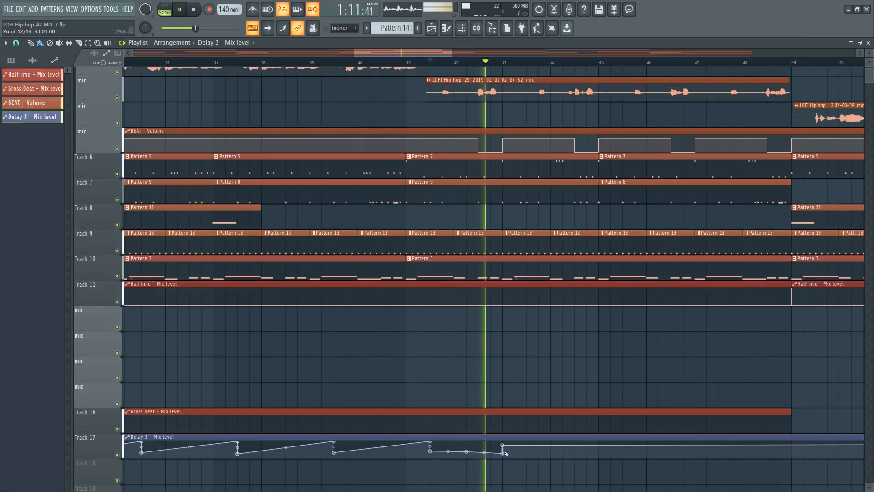
- Rebuild the bar 43 points as a rising ramp with a vertical drop and move that drop to the middle of bar 43
key(space)
right_click(502, 453)
key(space)
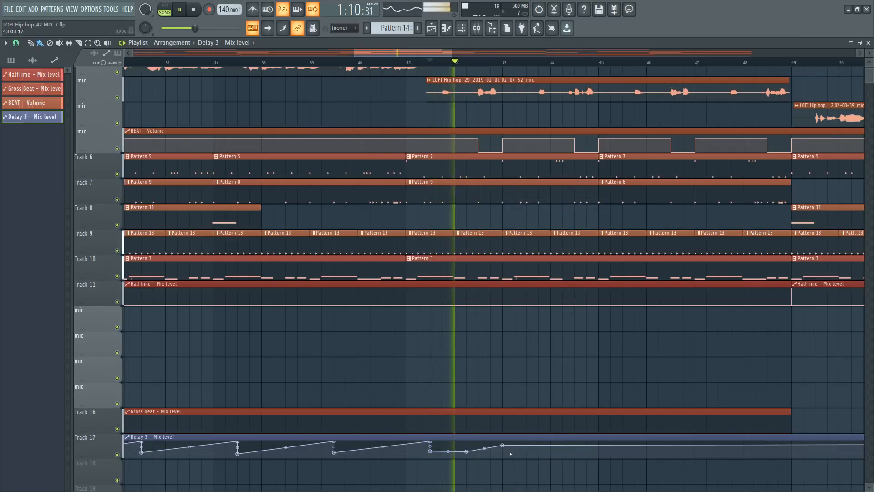
click(503, 453)
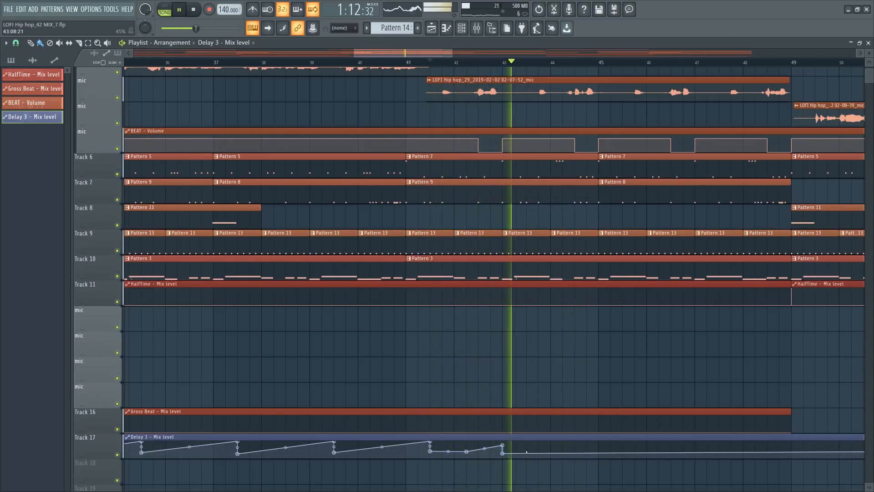
key(space)
key(space)
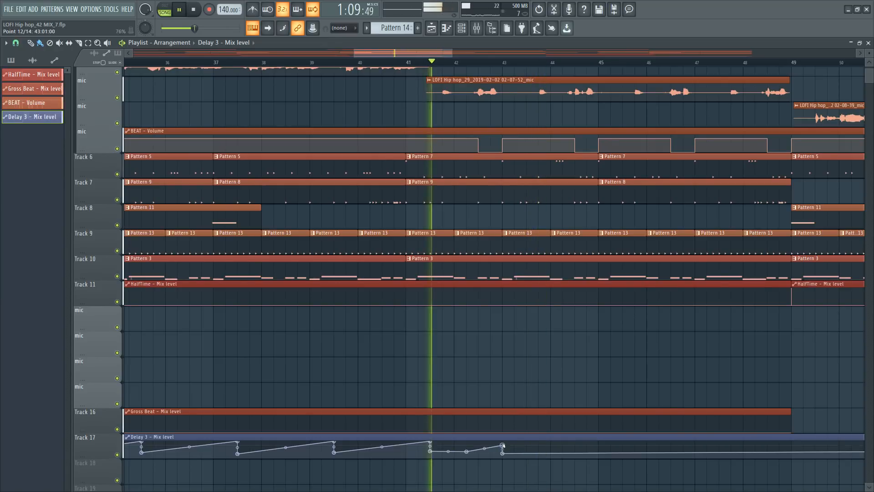
drag(502, 445, 527, 444)
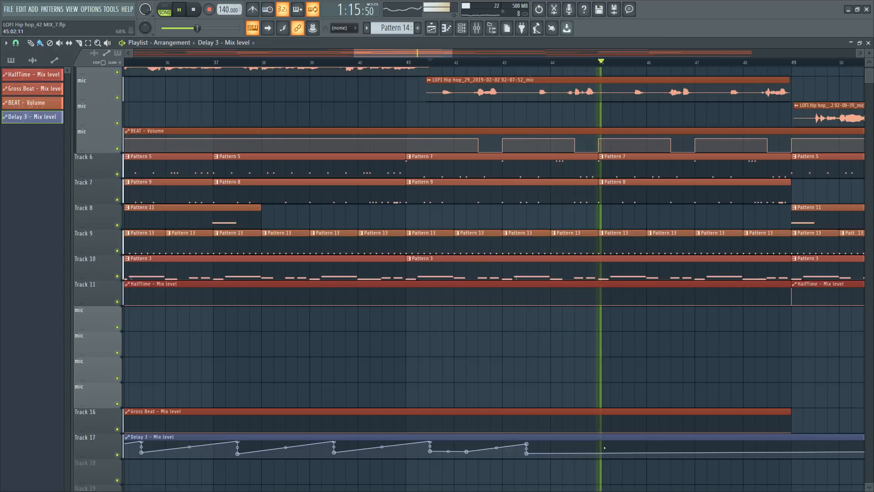
- Add a delay ramp peak and drop at 45:09, lowering the drop's bottom point to 32%
right_click(622, 445)
right_click(625, 450)
key(space)
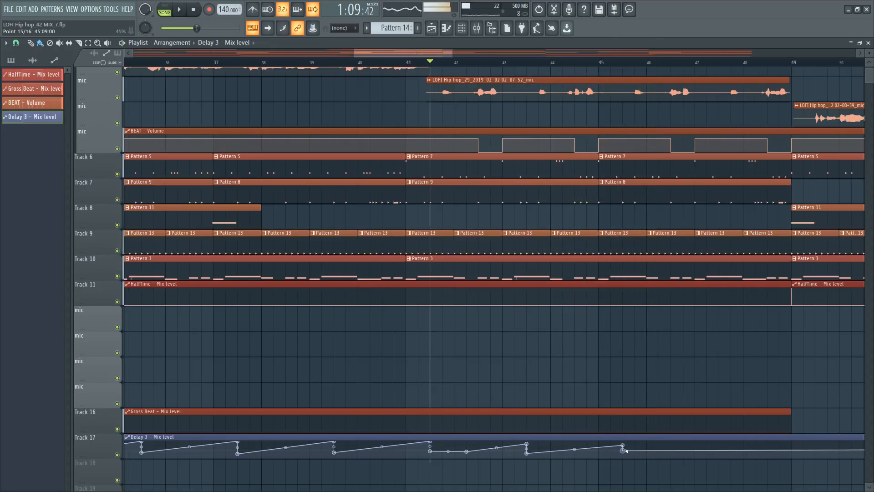
drag(625, 450, 625, 452)
key(space)
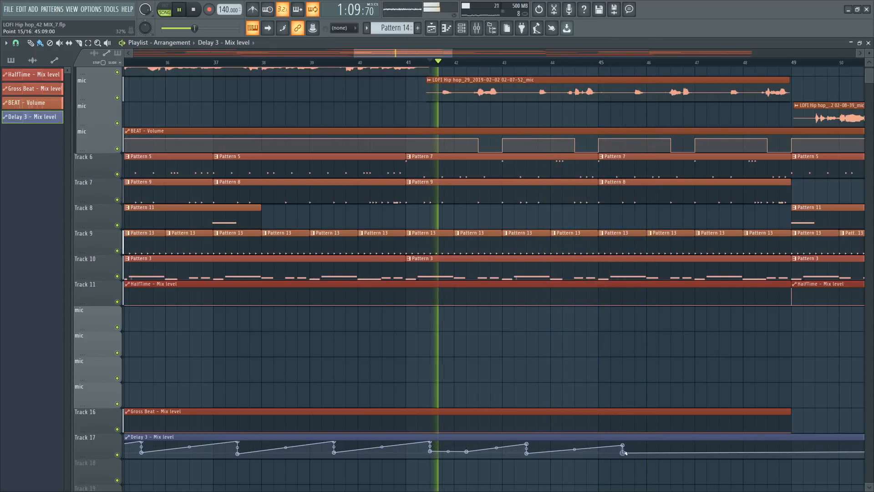
- Add two more rising ramps with vertical drops to the Delay 3 mix level automation at 47:09 and 49:09
right_click(718, 447)
right_click(719, 447)
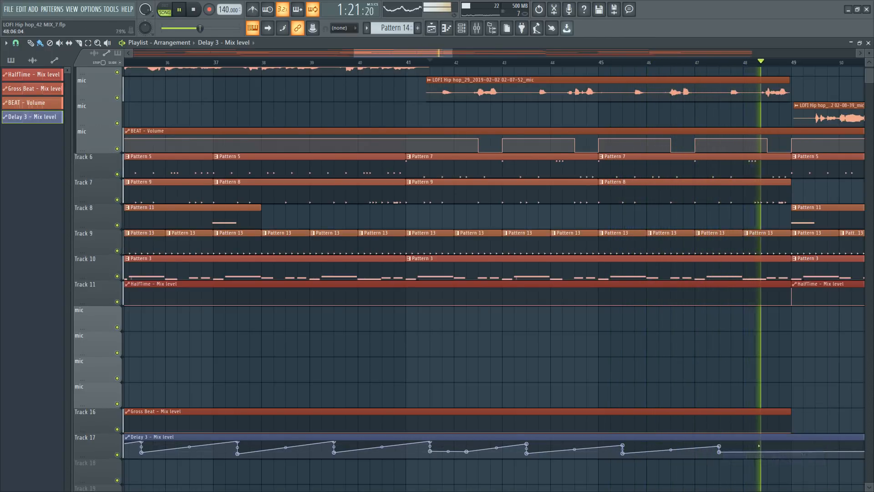
right_click(813, 446)
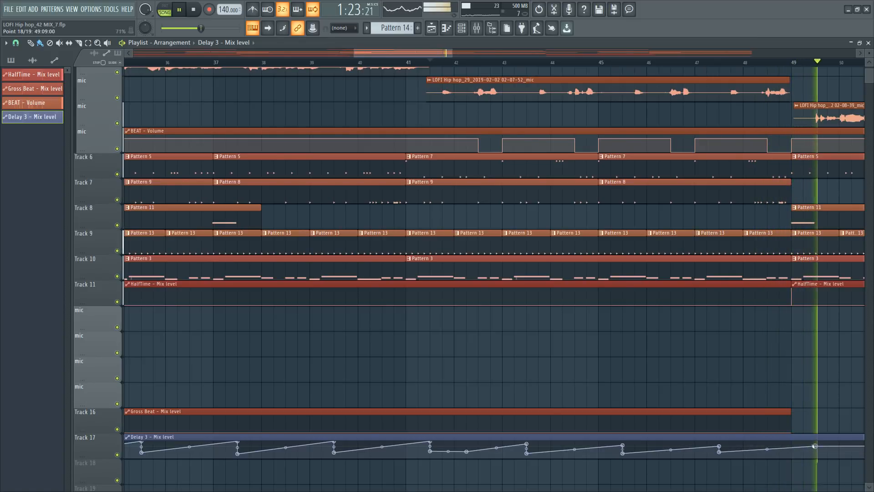
right_click(828, 453)
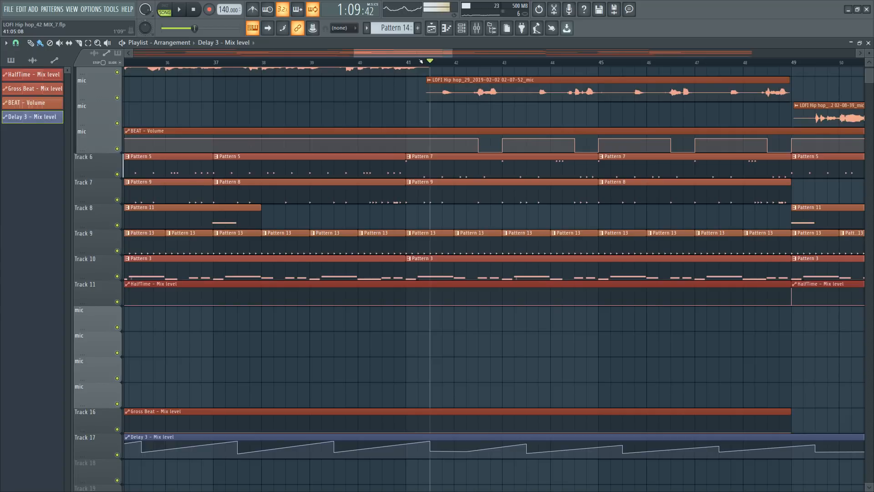
- Play the arrangement from the middle of bar 41 and inspect the hook 1 mixer channel during playback
scroll(421, 61, down, 3)
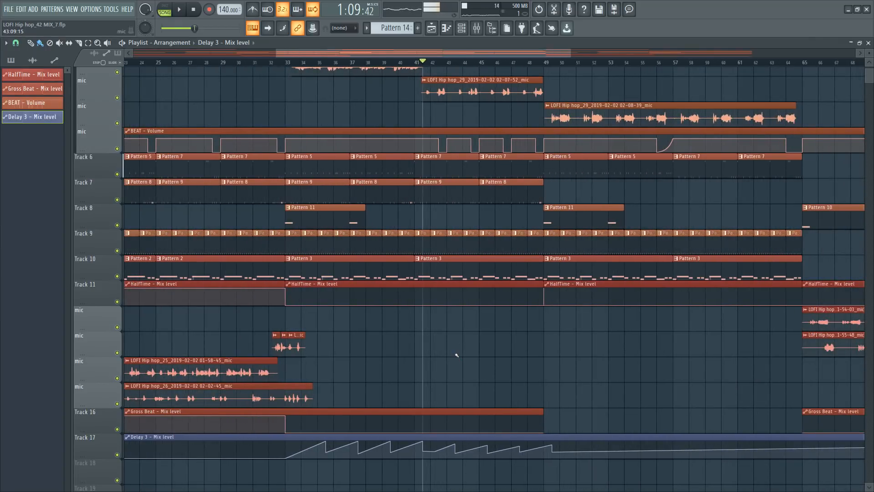
key(space)
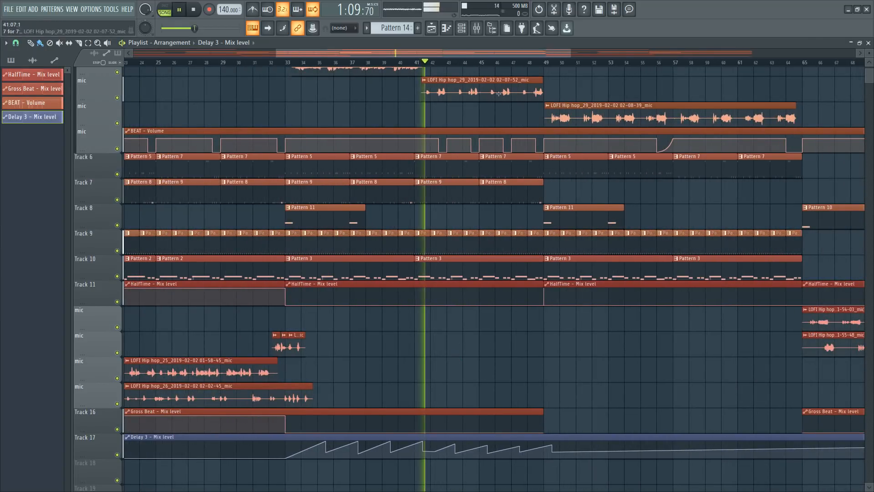
click(476, 28)
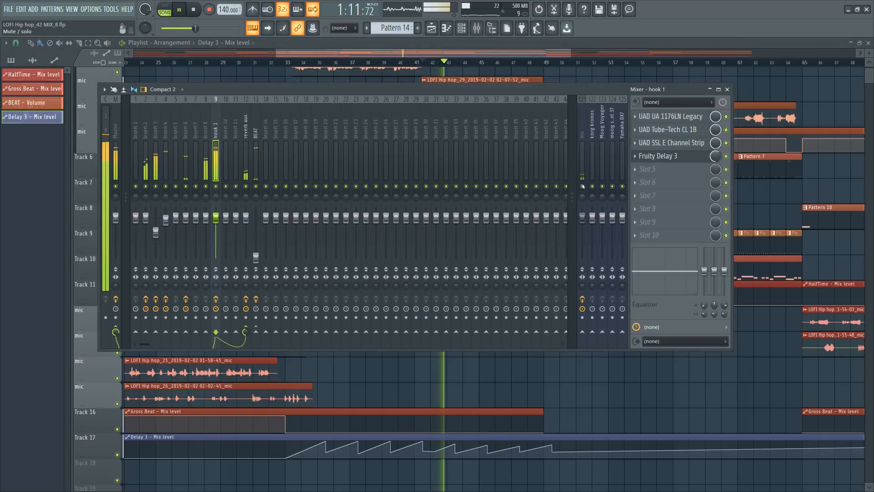
key(F9)
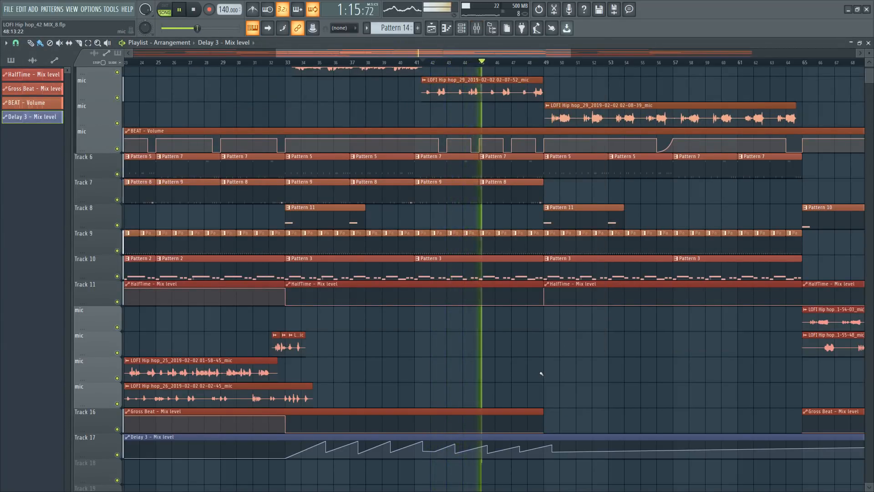
- Add a rising ramp peaking at 71% with a vertical drop at 51:09 in the Delay 3 mix level automation
scroll(495, 62, up, 5)
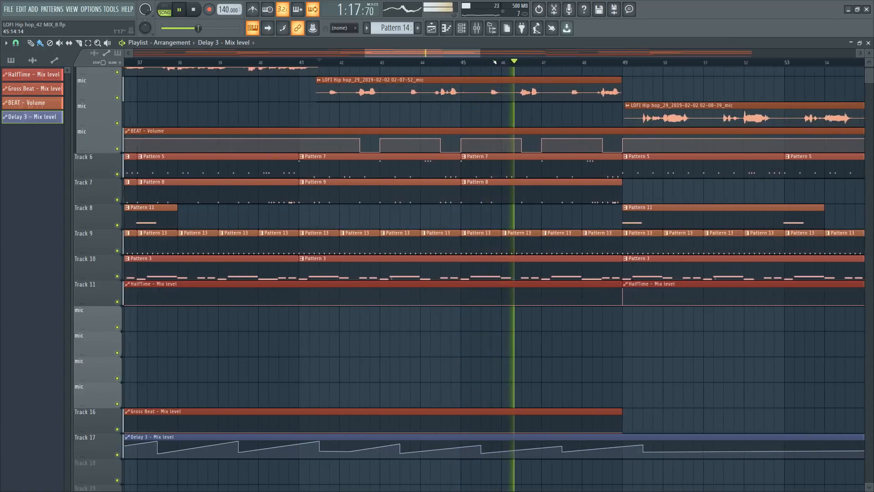
scroll(470, 59, right, 2)
mouse_move(470, 60)
mouse_down()
mouse_move(496, 60)
mouse_move(488, 59)
mouse_up()
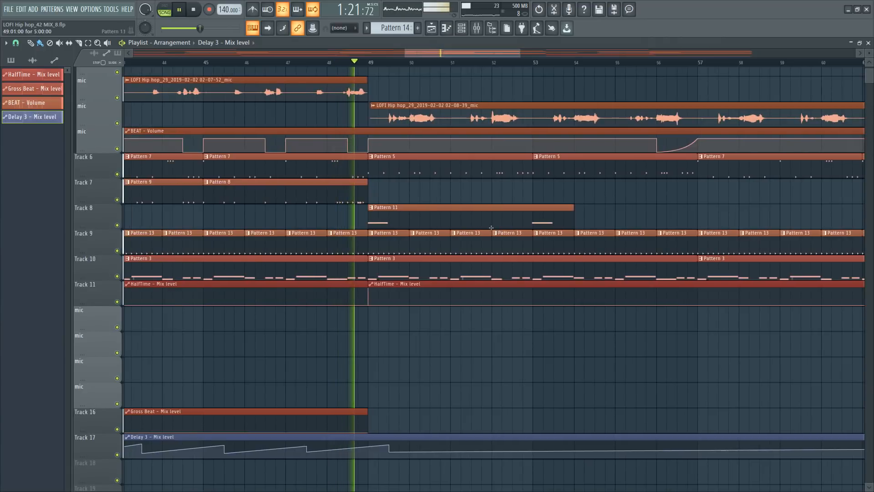
mouse_move(447, 439)
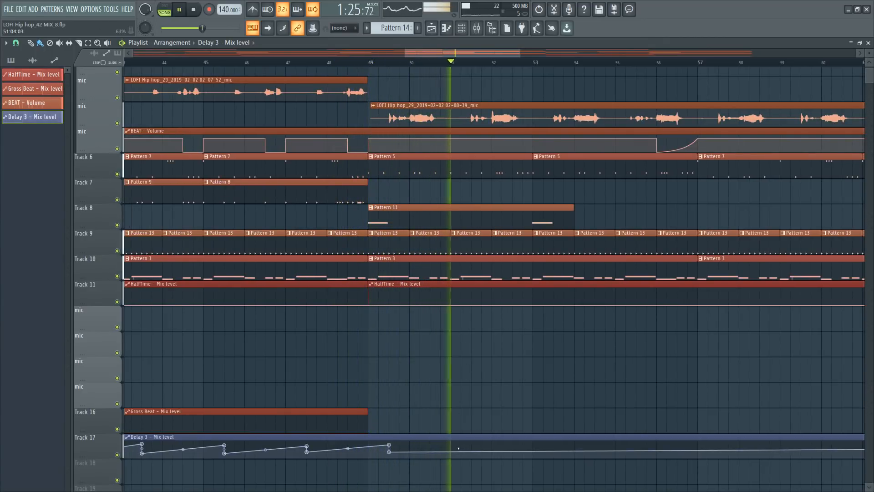
key(space)
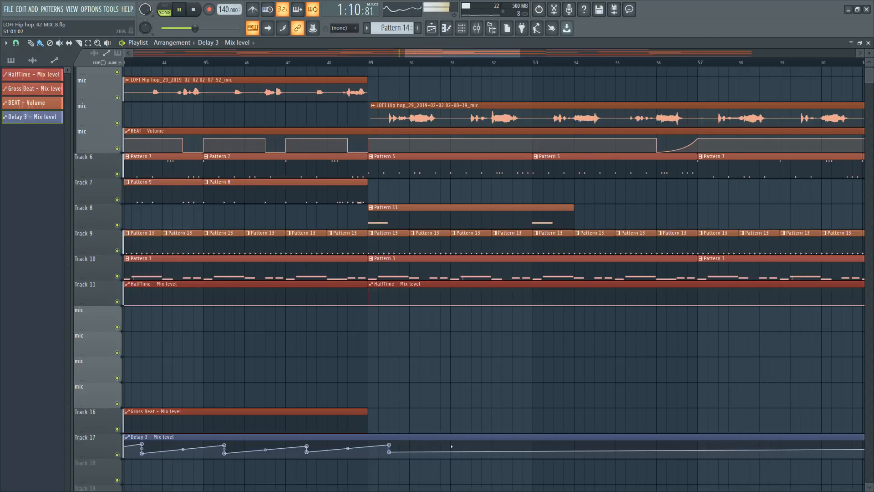
click(382, 66)
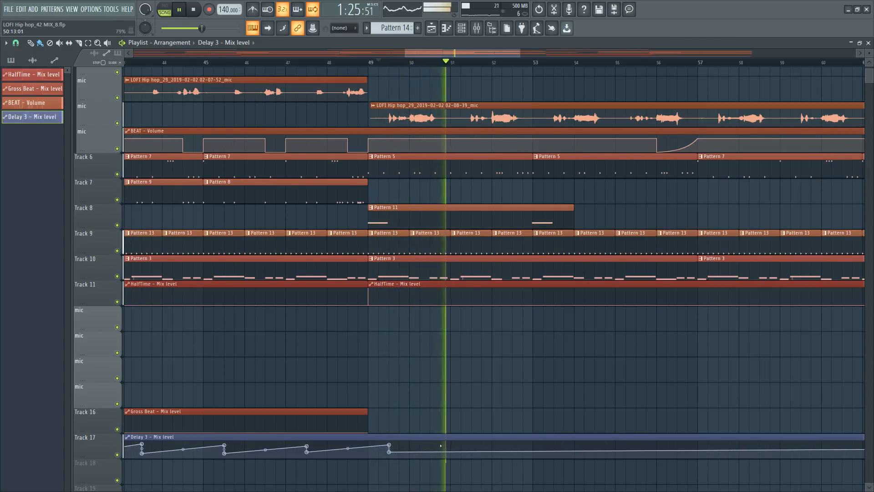
key(space)
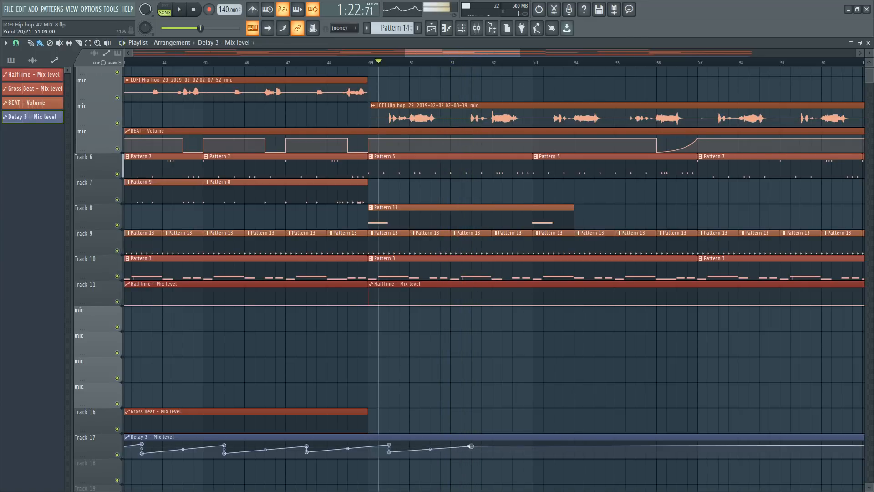
key(space)
right_click(471, 454)
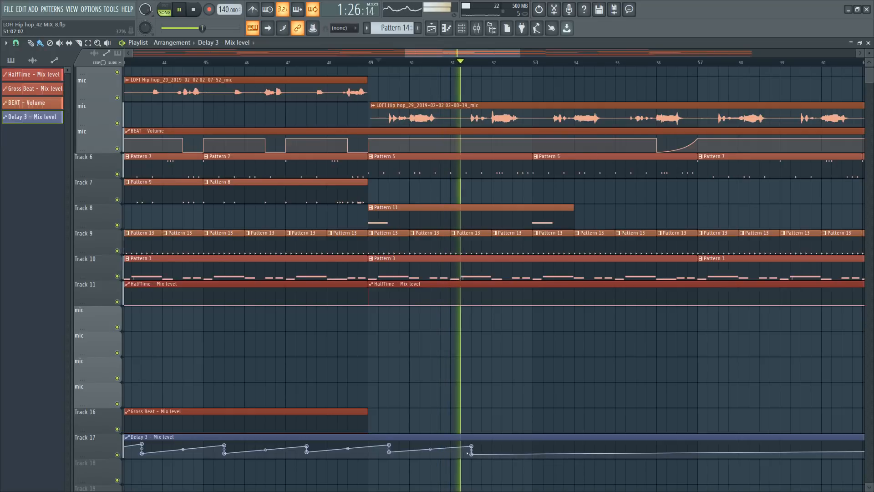
key(space)
key(space)
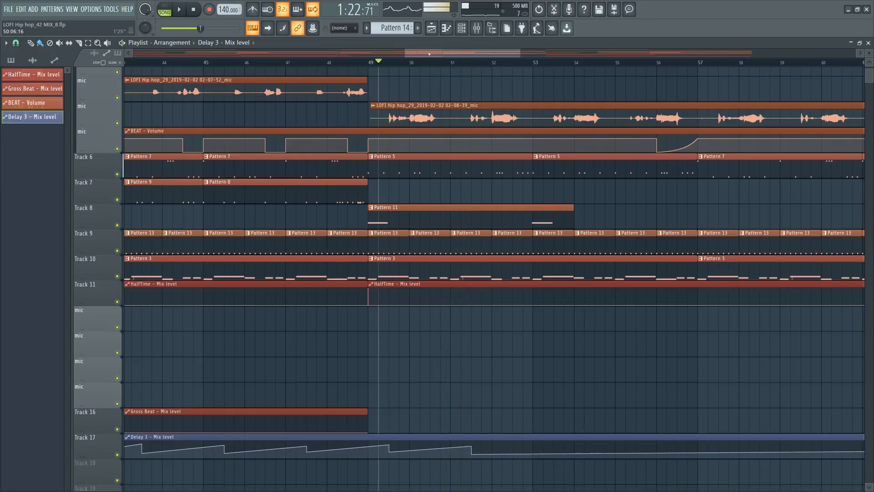
- Add two more rising ramps with vertical drops at 53:09 and 55:09 in the Delay 3 mix level automation
drag(430, 55, 334, 54)
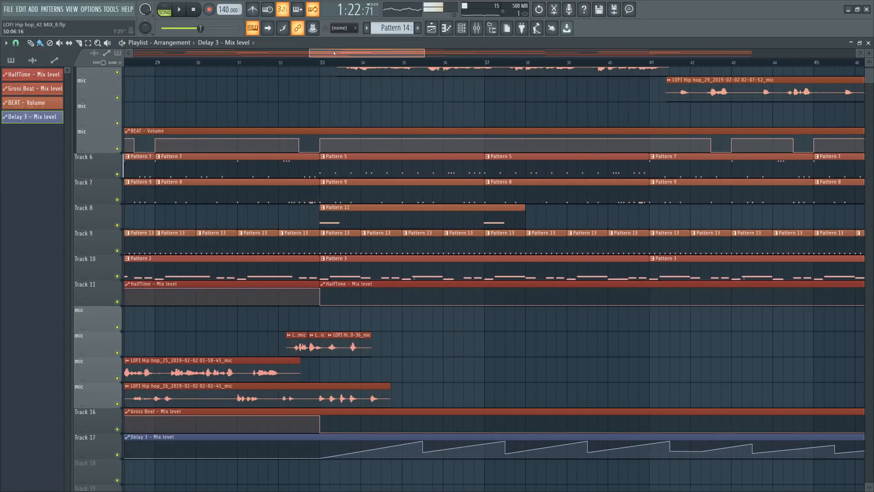
key(space)
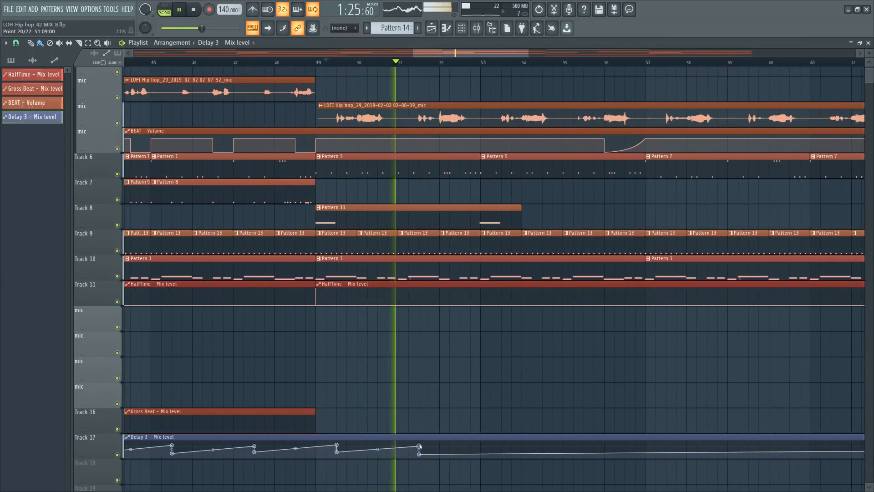
click(501, 446)
click(502, 453)
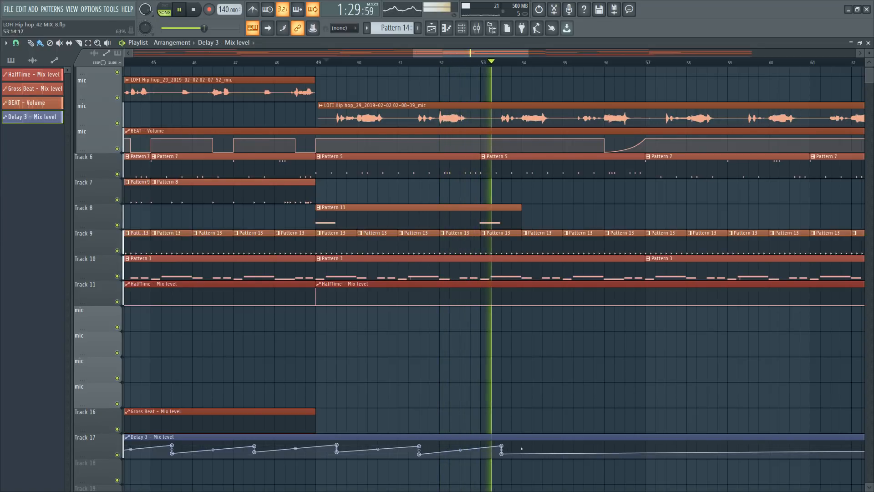
click(584, 441)
click(584, 451)
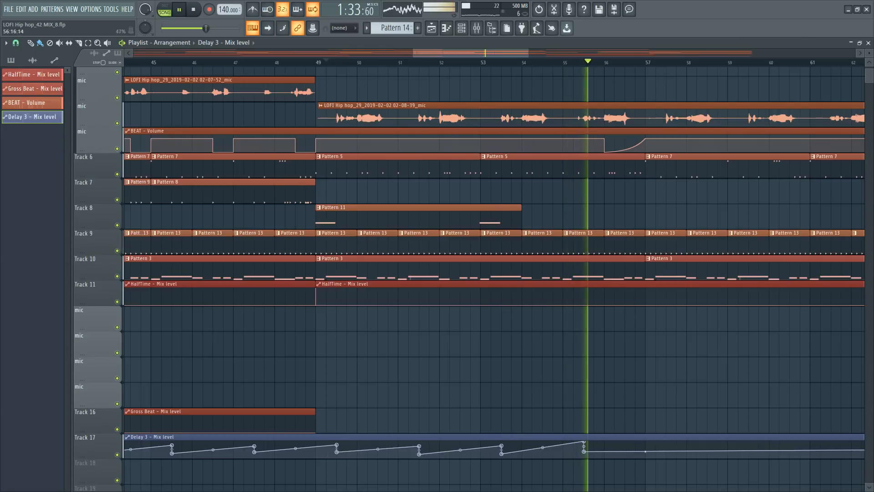
- Continue the Delay 3 sawtooth with full-height peaks and vertical drops at 57:09 and 59:09
click(666, 441)
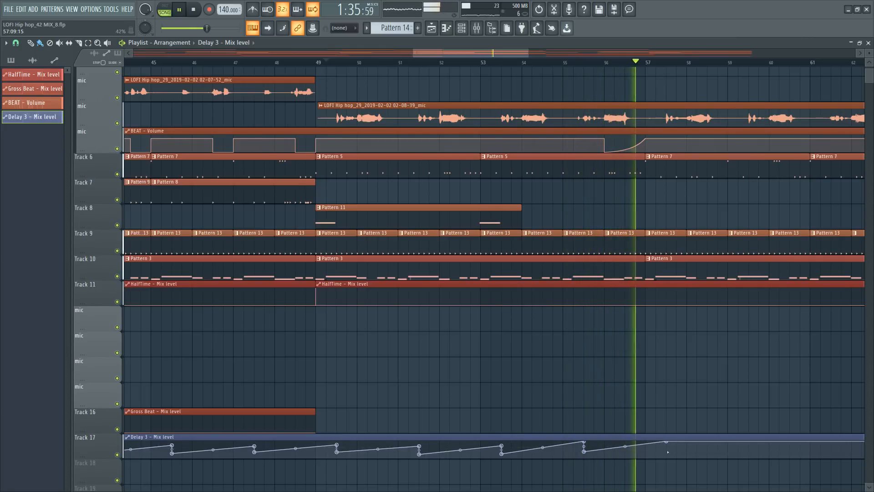
click(667, 451)
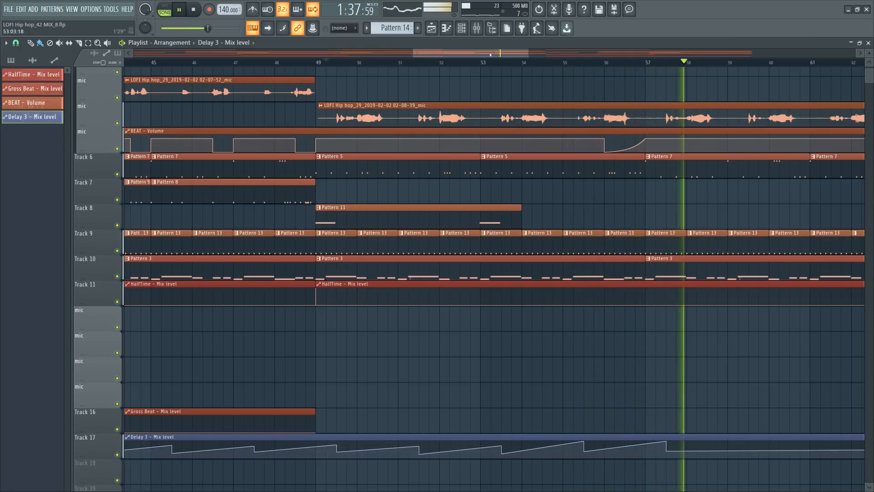
drag(493, 53, 512, 53)
click(623, 441)
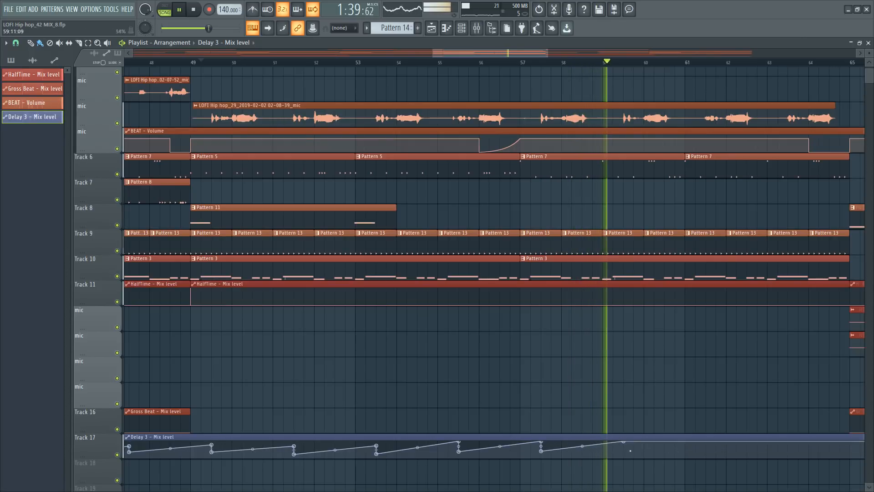
click(623, 451)
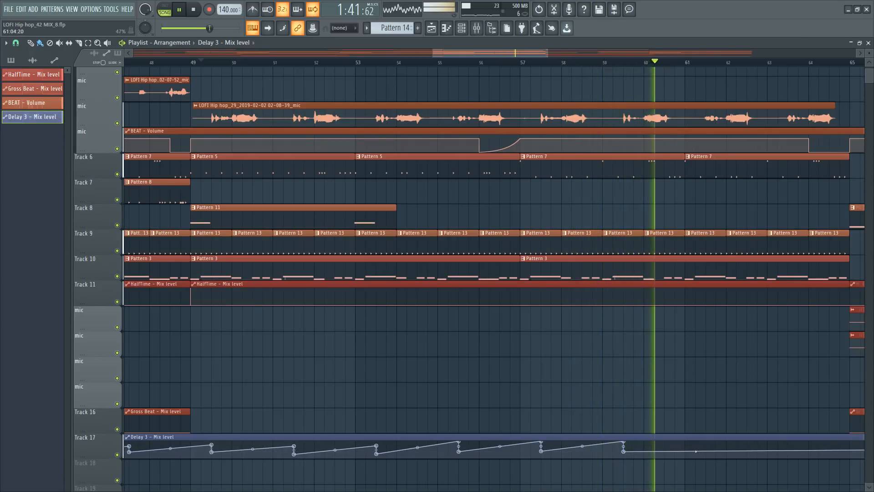
- Add a full-height peak and drop at 61:09 and lower the bottom points at 59:09 and 61:09 to the minimum
click(707, 441)
drag(624, 451, 623, 459)
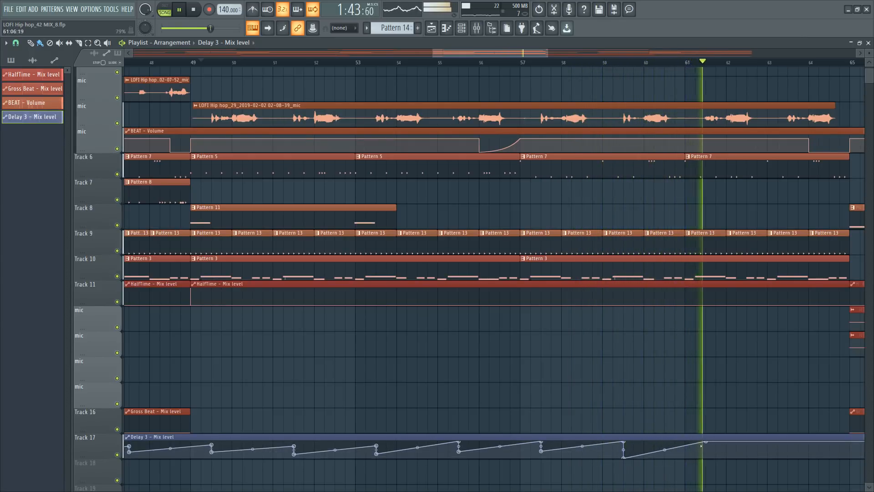
drag(708, 450, 706, 457)
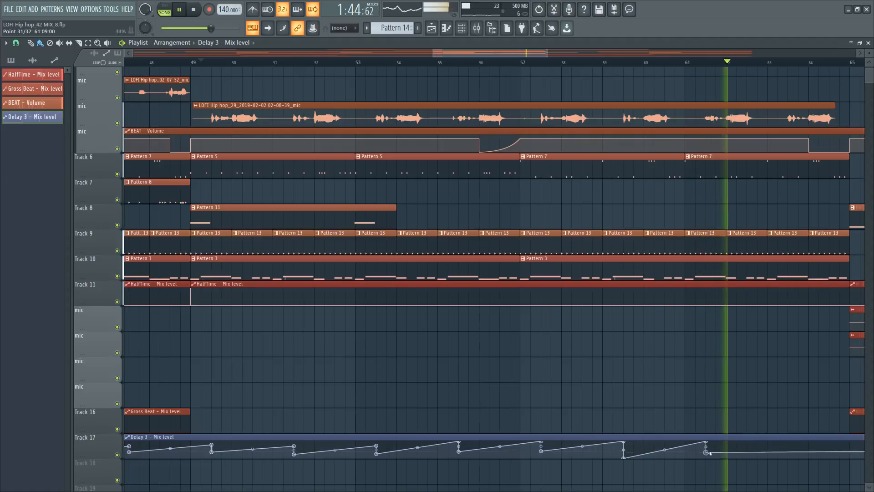
- Add a full-height delay peak with a vertical drop in bar 63 and move the drop to 63:09
click(777, 445)
drag(778, 445, 778, 440)
key(space)
key(space)
right_click(778, 450)
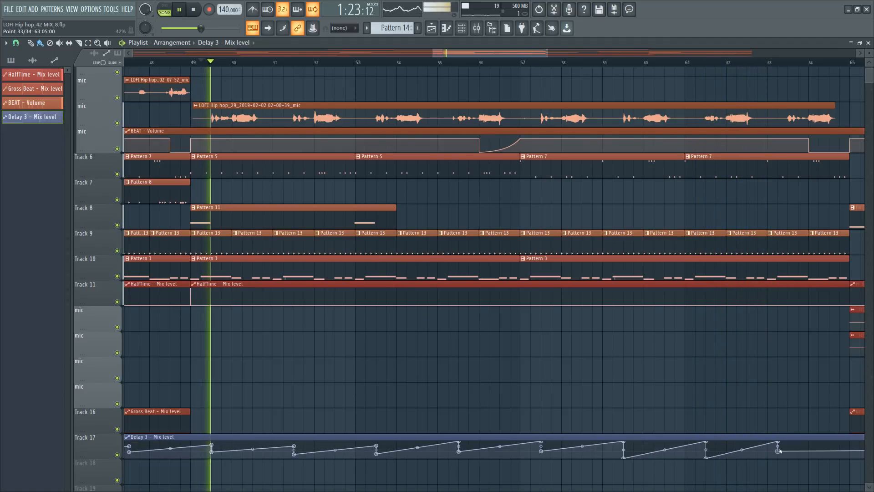
drag(778, 450, 788, 441)
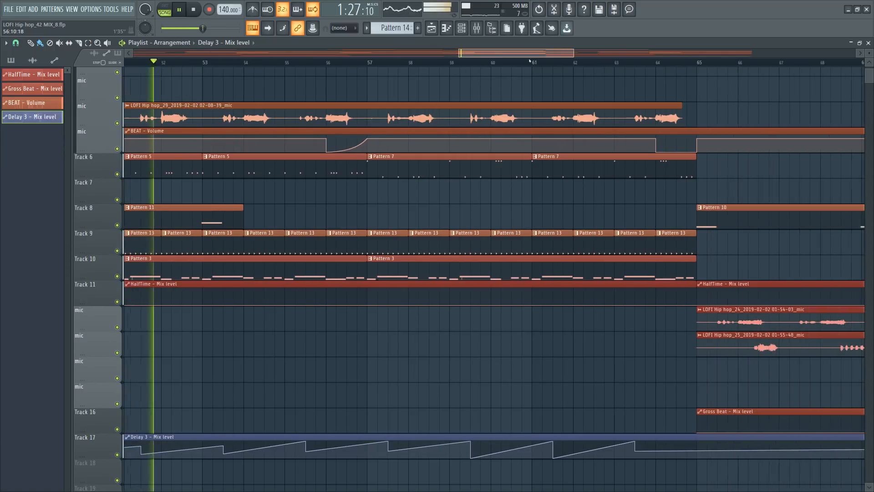
- Add a full-height delay ramp with a vertical drop to 24% at 65:09
click(503, 59)
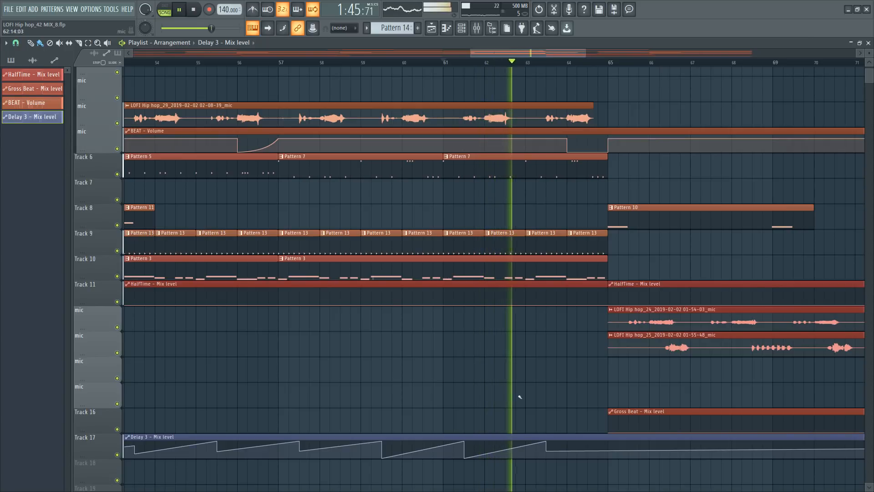
mouse_move(553, 434)
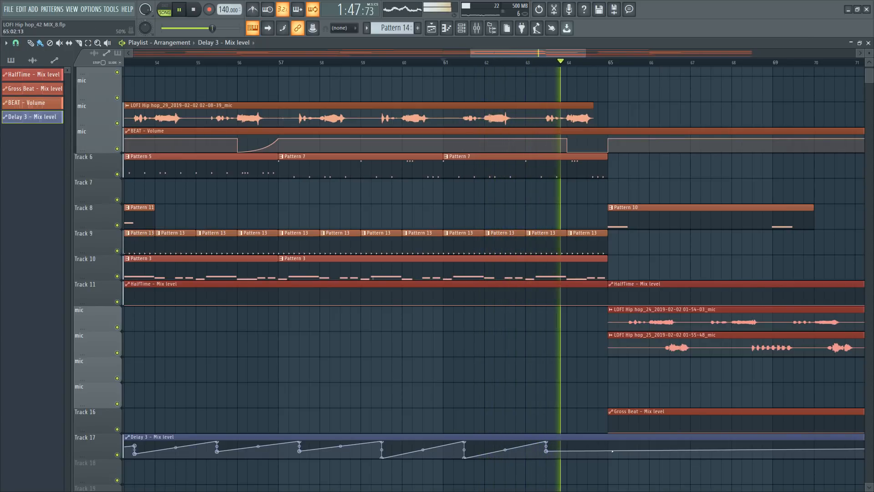
right_click(632, 446)
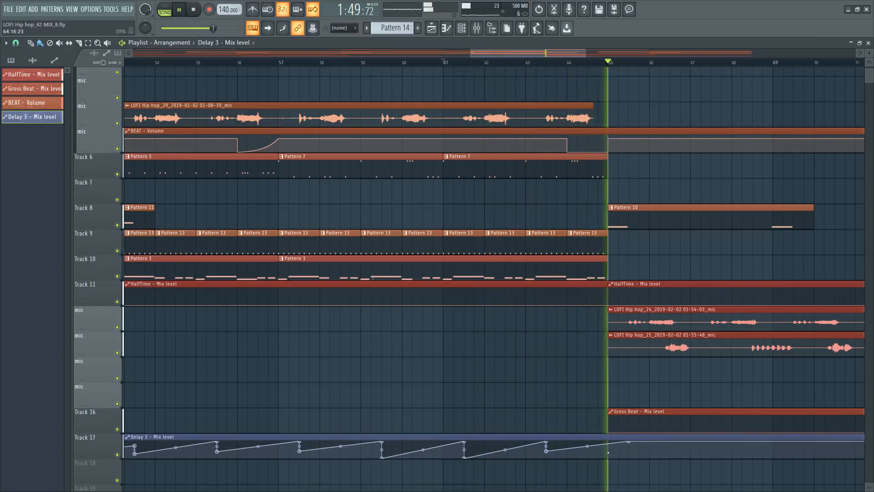
click(629, 454)
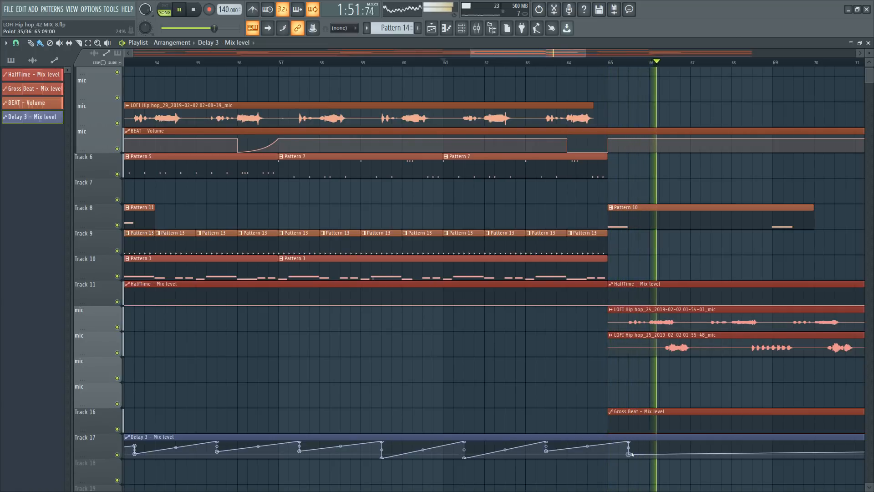
- Draw a long Delay 3 mix level ramp from 65:09 to a peak and vertical drop at 73:09
scroll(631, 65, down, 6)
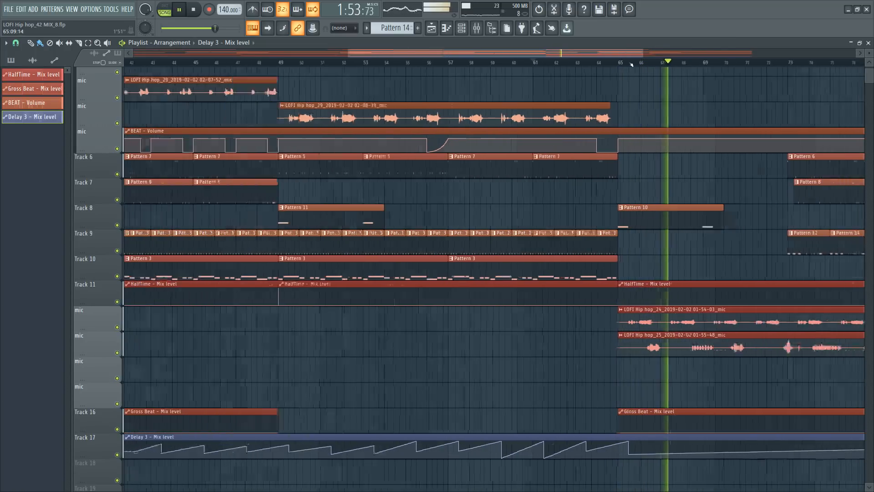
scroll(631, 65, up, 3)
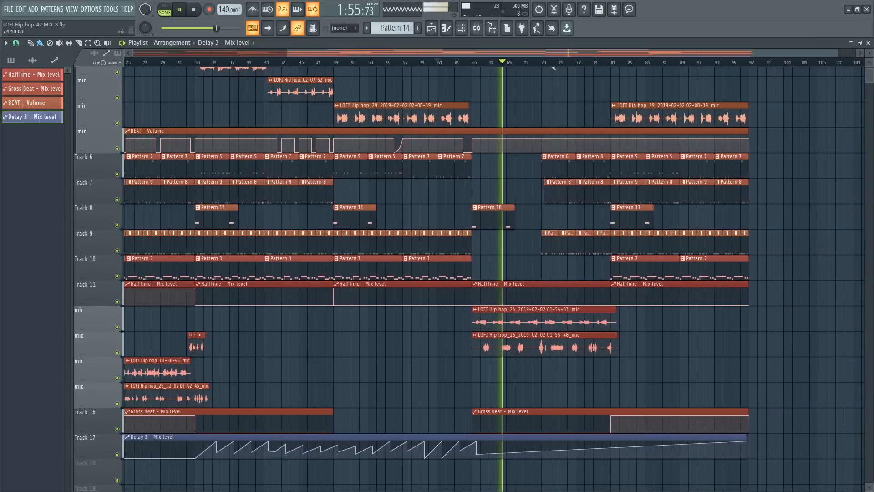
scroll(537, 65, up, 3)
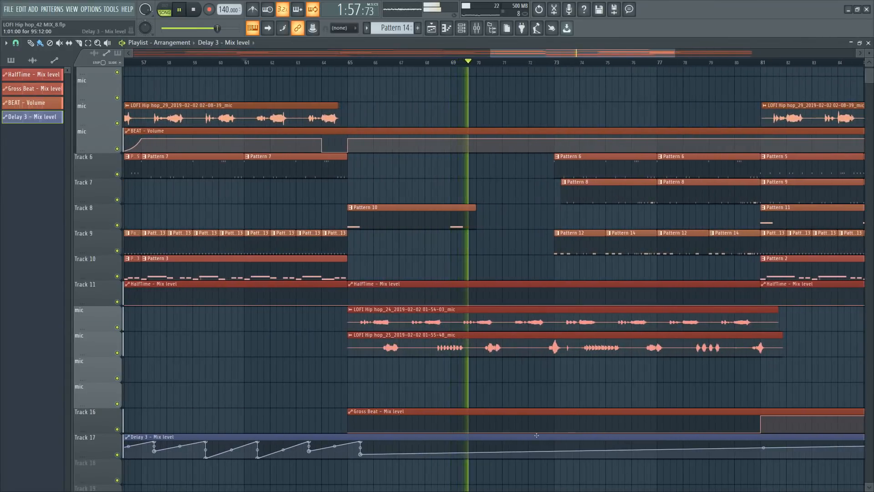
right_click(555, 450)
drag(555, 444, 568, 442)
right_click(568, 453)
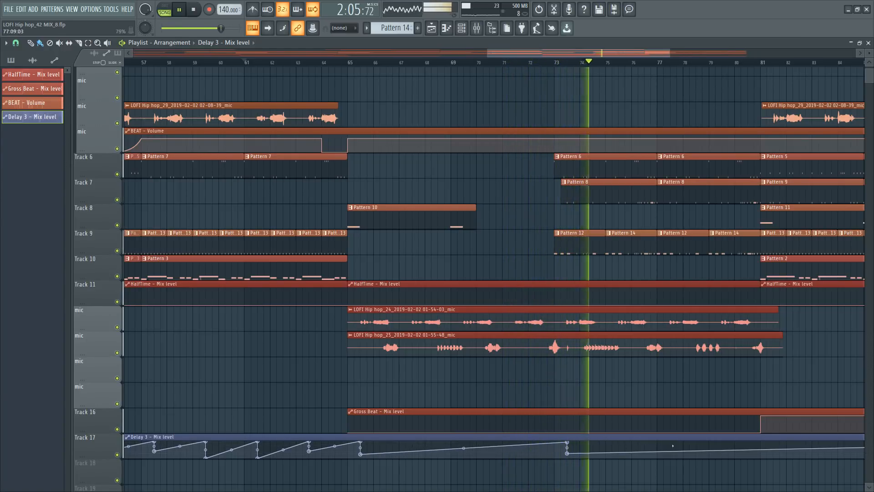
- Add another long delay ramp with a peak and vertical drop at 81:09, and save the project
right_click(776, 448)
drag(776, 448, 773, 442)
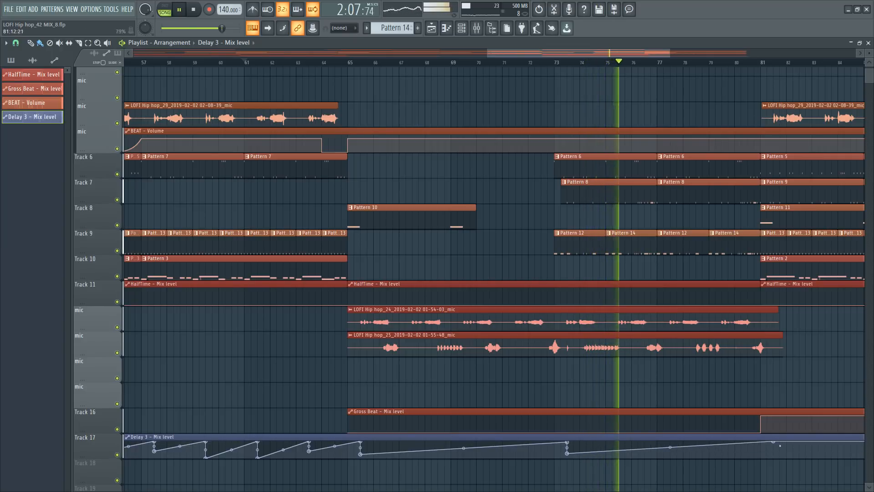
right_click(776, 450)
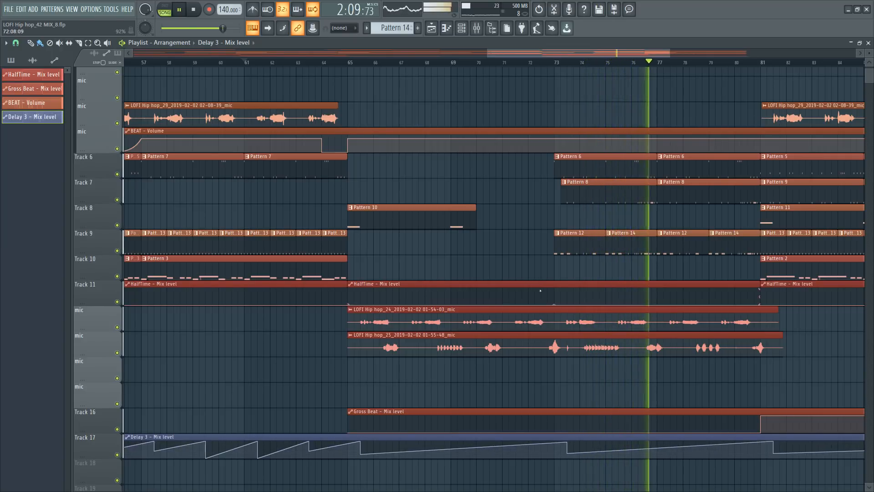
key(ctrl+s)
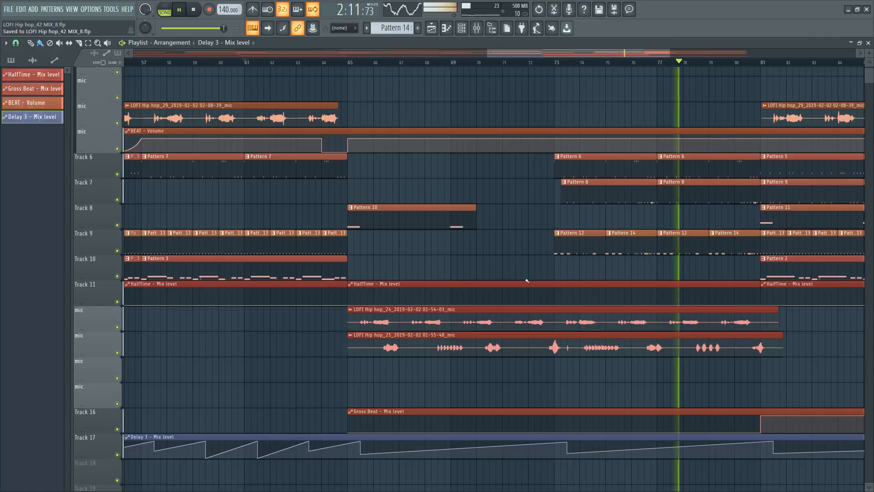
- Play the final hook from bar 81 to check the delay, stop playback and open the mixer
scroll(425, 62, down, 2)
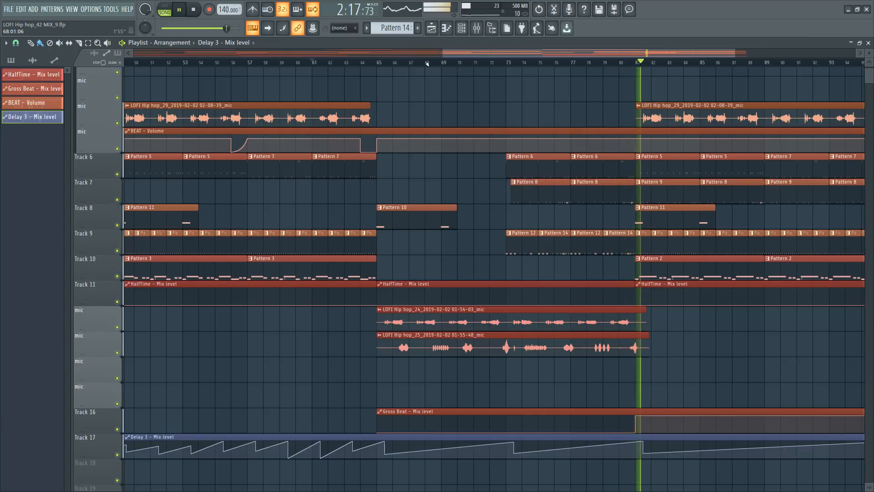
scroll(427, 62, up, 2)
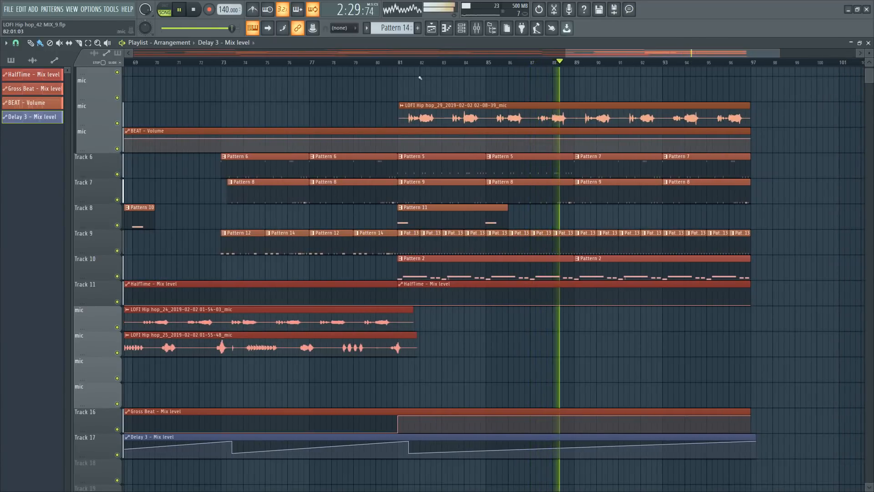
click(399, 64)
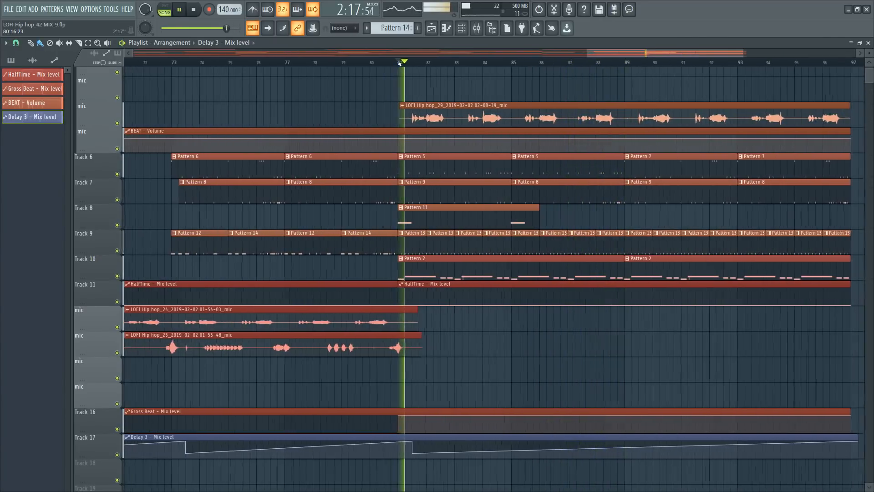
scroll(399, 63, down, 4)
key(space)
click(477, 30)
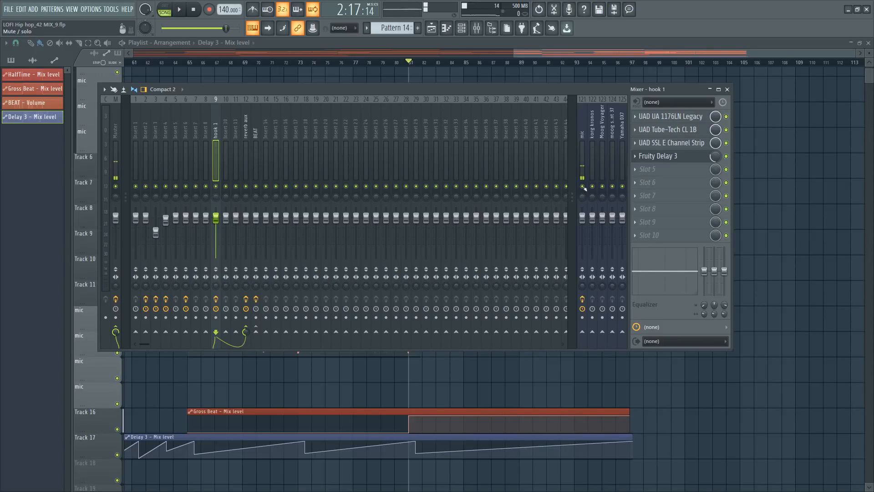
- Copy the sawtooth Delay 3 - Mix level clip from bar 48 to bar 81:01 and trim the preceding long-ramp clip to end there
key(F9)
drag(548, 58, 387, 64)
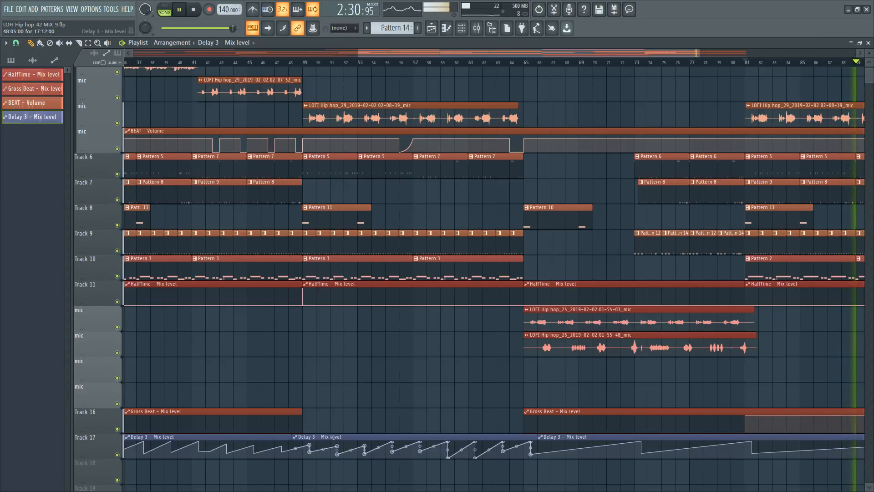
drag(334, 437, 658, 437)
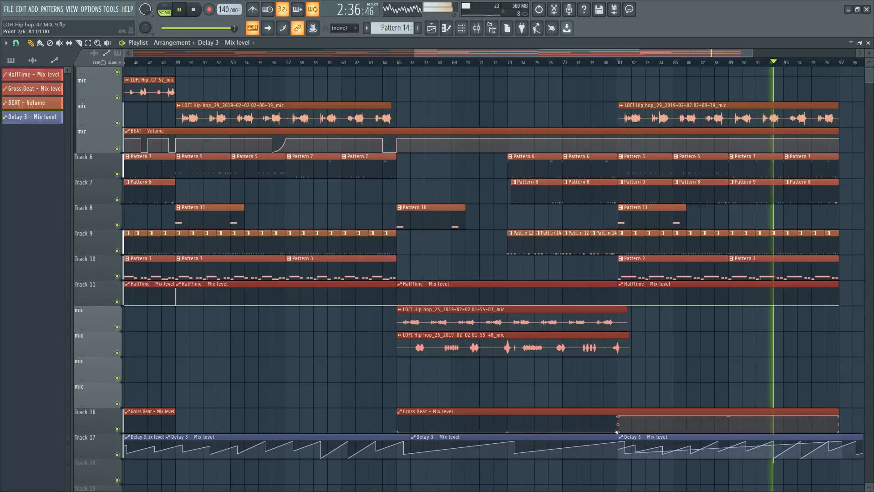
click(596, 438)
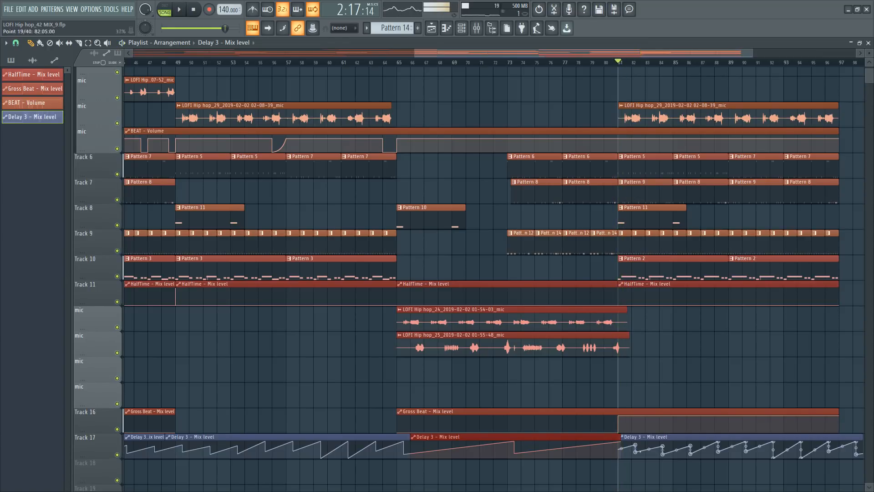
drag(652, 437, 663, 436)
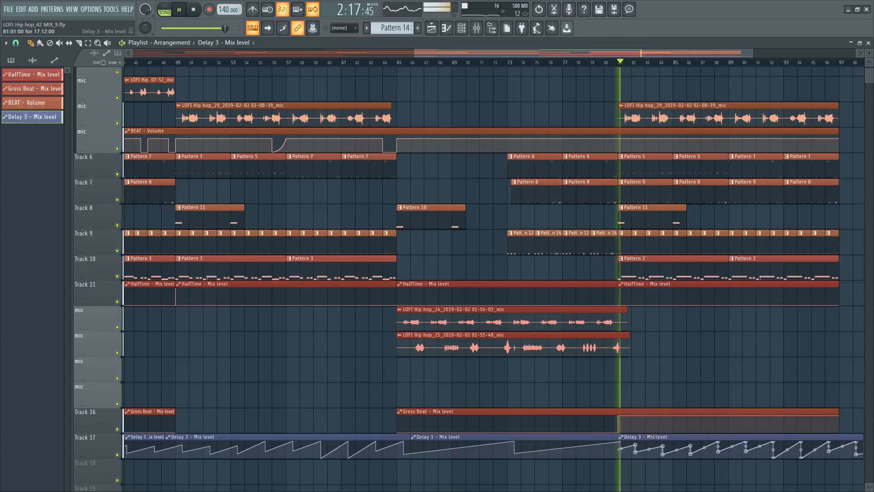
- Shift the copied delay clip slightly earlier to line up with the vocal and slice off the part before bar 81
scroll(588, 50, up, 5)
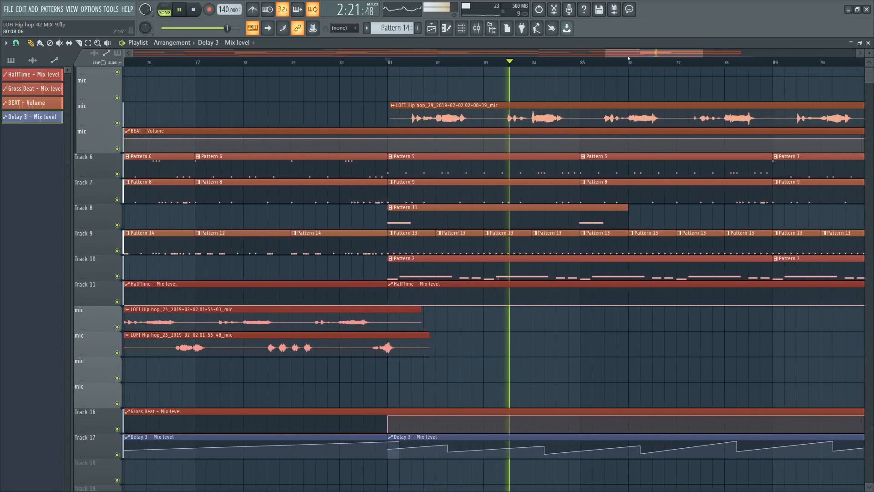
drag(499, 439, 463, 439)
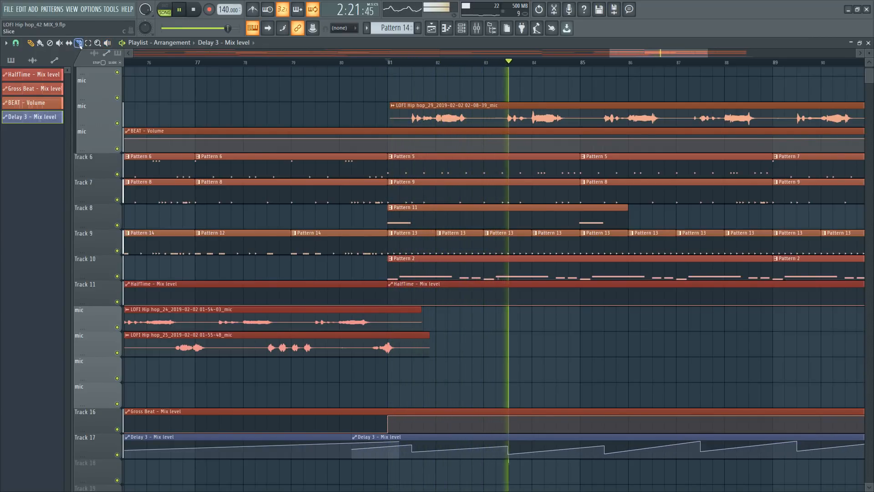
key(ctrl+z)
click(390, 453)
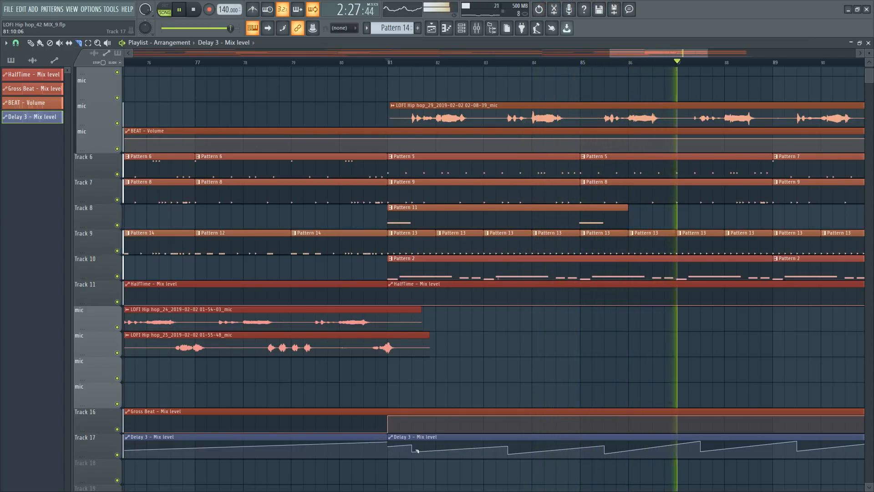
- Make the Delay 3 - Mix level clip starting at bar 81 unique
scroll(401, 62, down, 4)
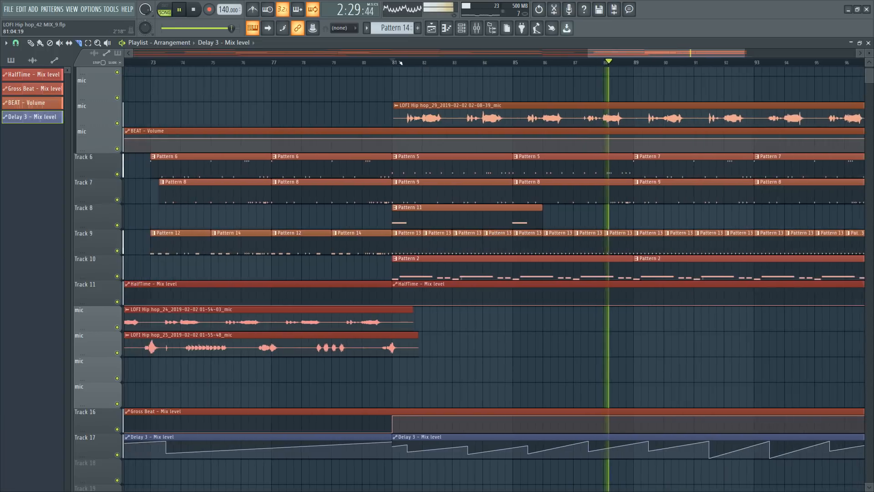
scroll(401, 62, down, 1)
scroll(401, 63, up, 1)
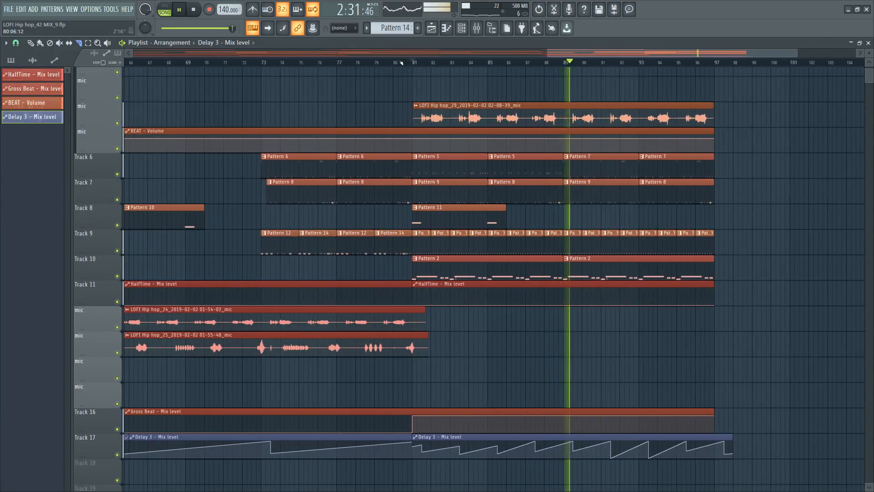
scroll(401, 63, down, 1)
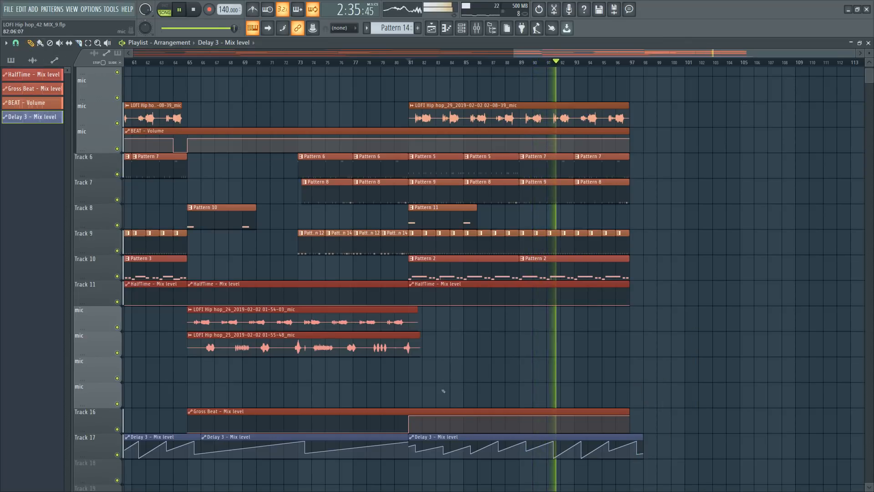
click(421, 435)
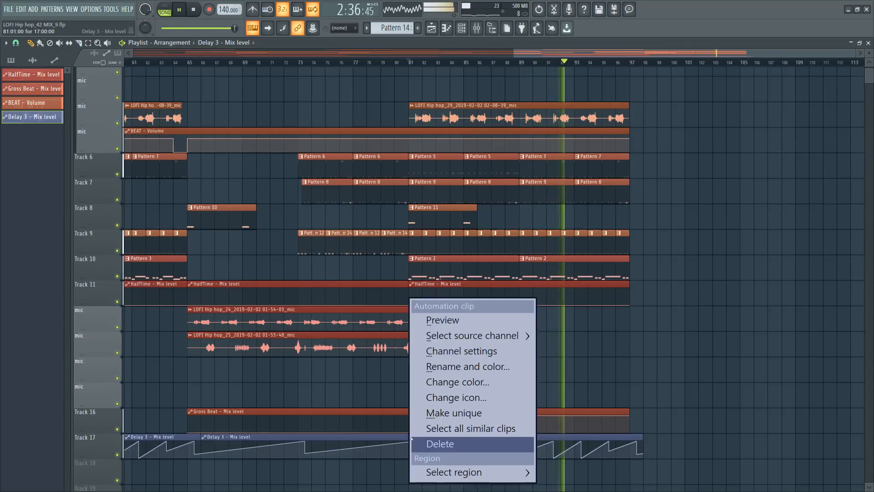
click(443, 413)
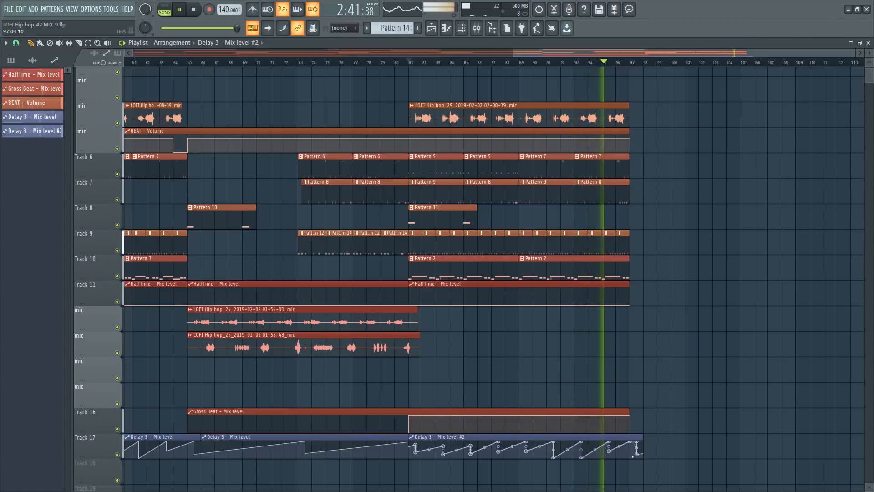
- Drop the unique delay clip's tail to the minimum after bar 97, remove the extra peak, and trim the clip's end to bar 97
drag(633, 456, 634, 463)
scroll(626, 58, up, 5)
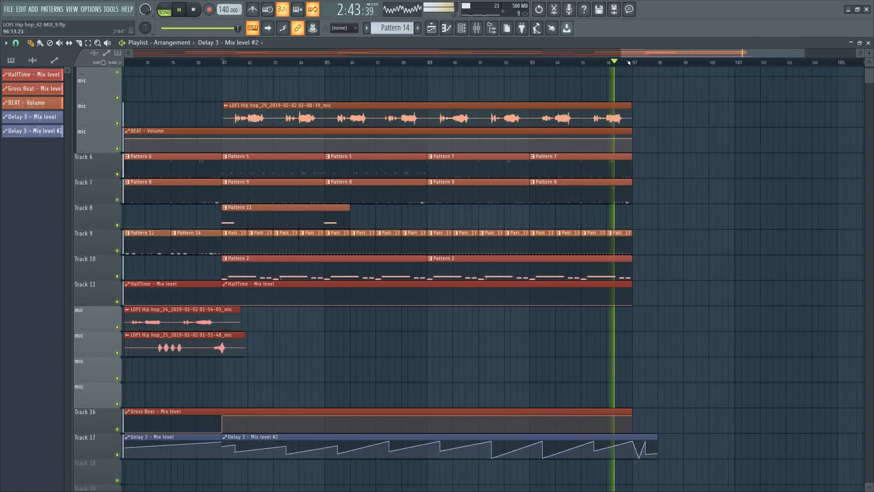
key(space)
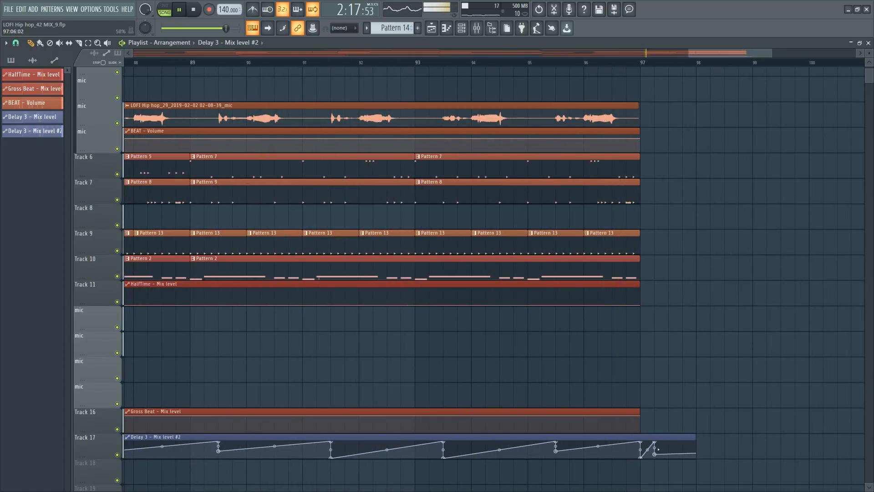
right_click(655, 442)
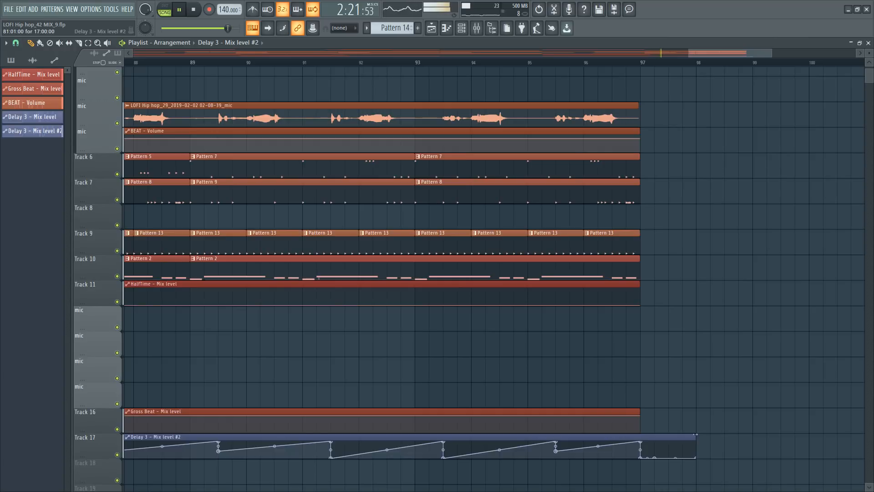
drag(695, 435, 640, 435)
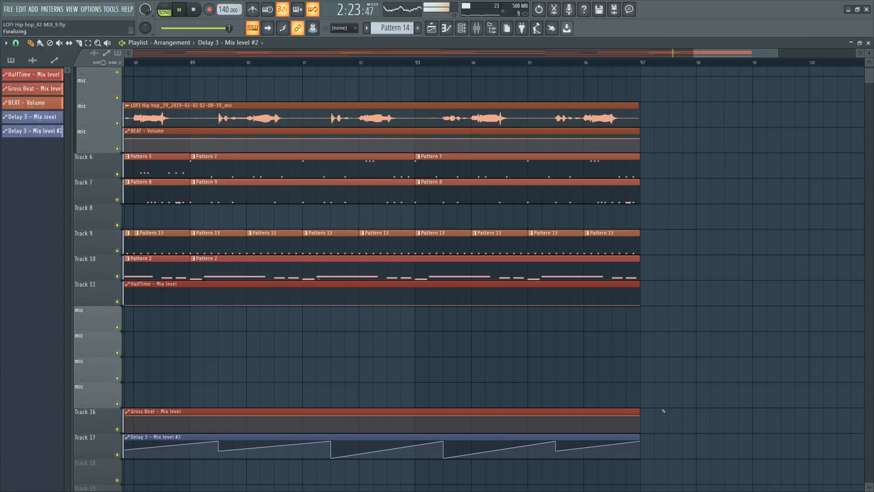
- Restart playback from the beginning of the song and save the project as a new version
scroll(383, 61, down, 5)
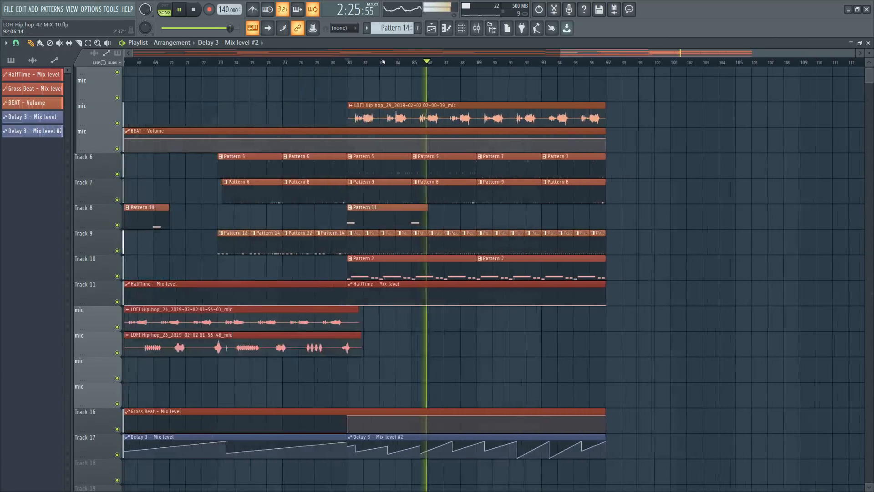
click(193, 9)
click(194, 9)
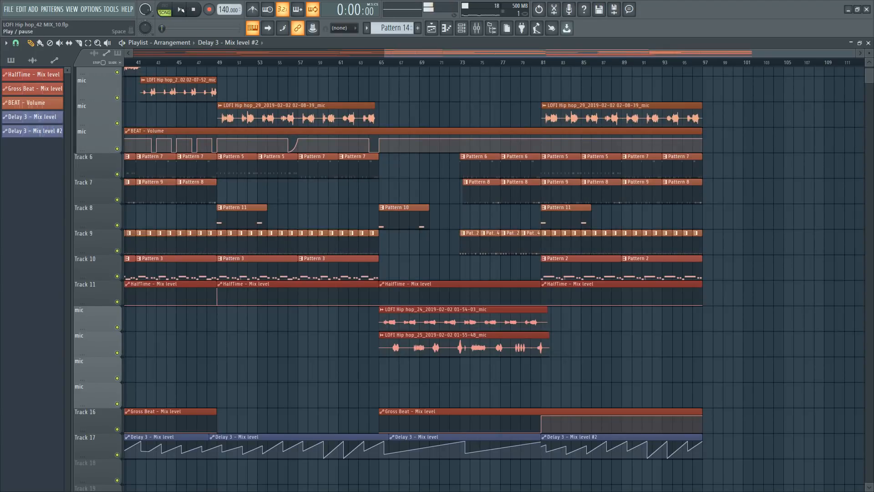
click(181, 10)
key(ctrl+n)
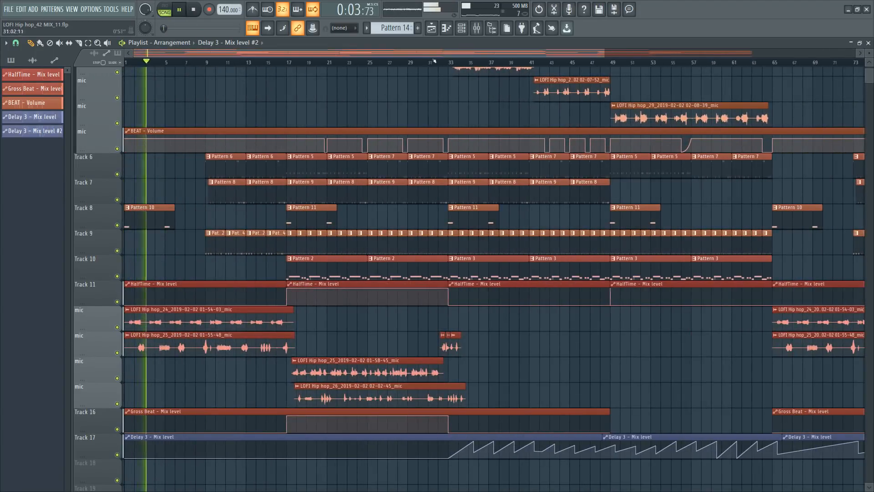
- Inspect the UAD SSL E Channel Strip on the hook 1 mixer channel, stopping and restarting playback from the beginning
key(F9)
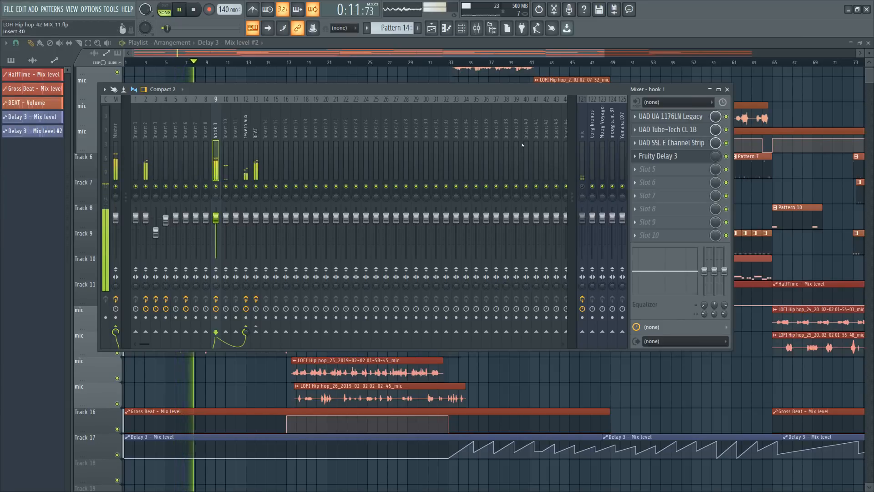
click(678, 144)
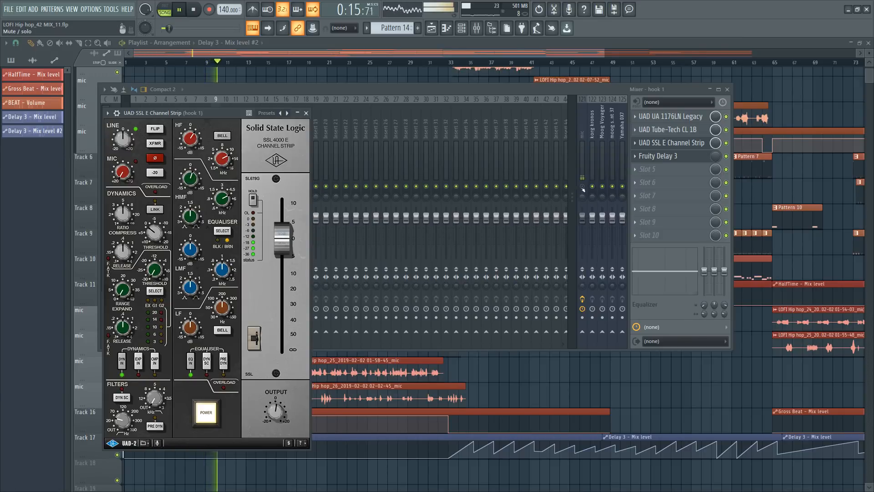
click(548, 204)
key(space)
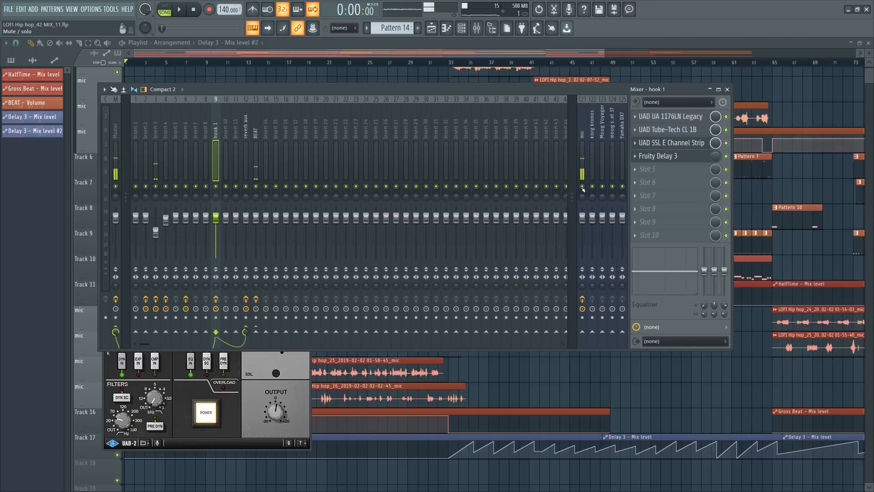
key(space)
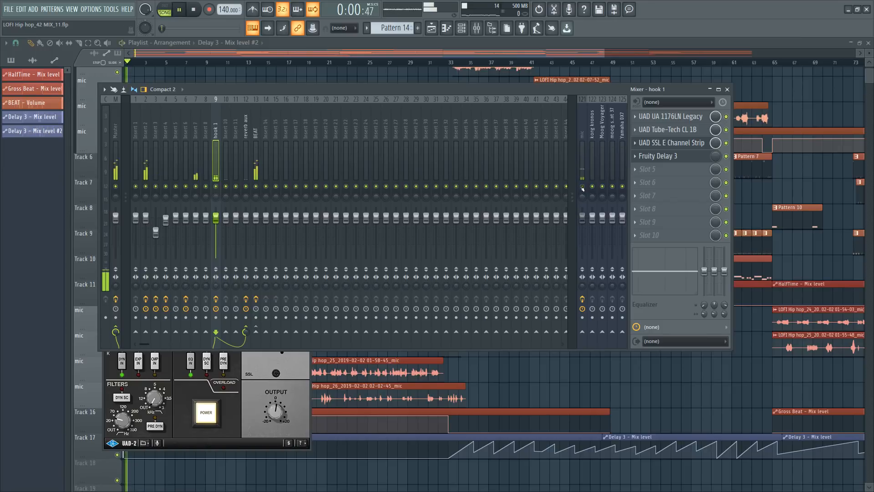
- Boost the LMF gain to 9.3 dB in hook 1's SSL channel strip, then adjust the LMF Q and frequency
click(671, 143)
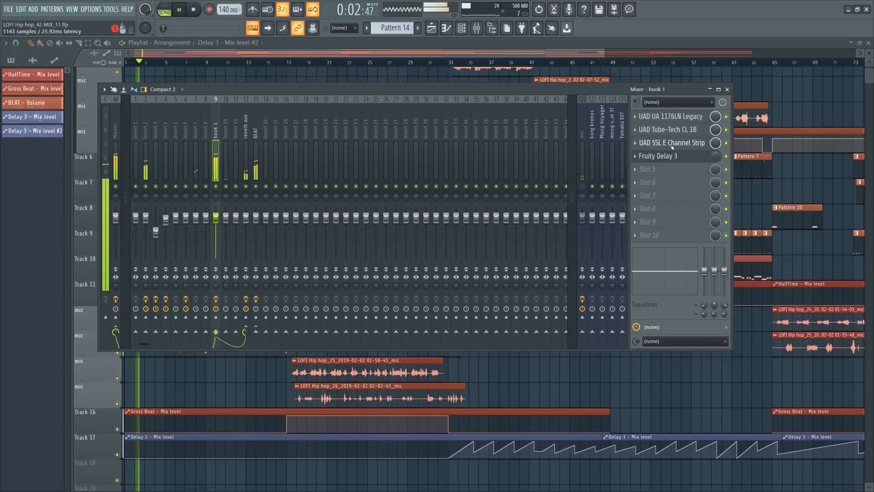
drag(191, 250, 189, 221)
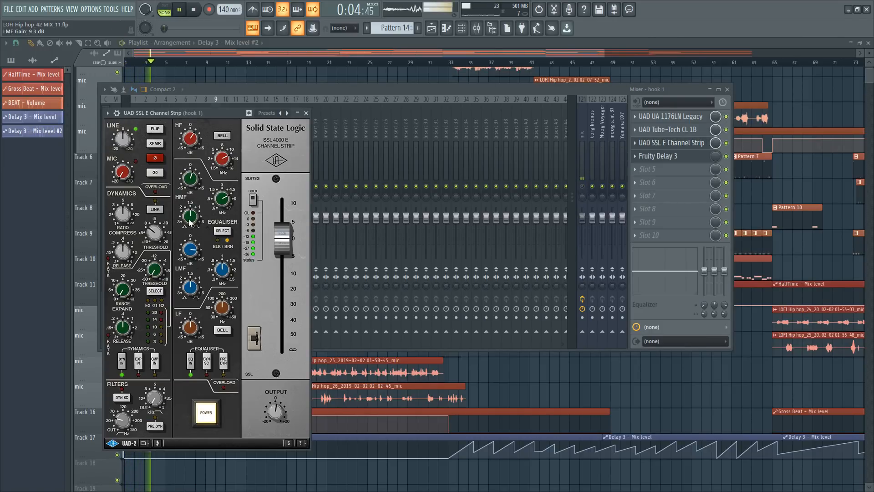
drag(190, 287, 191, 314)
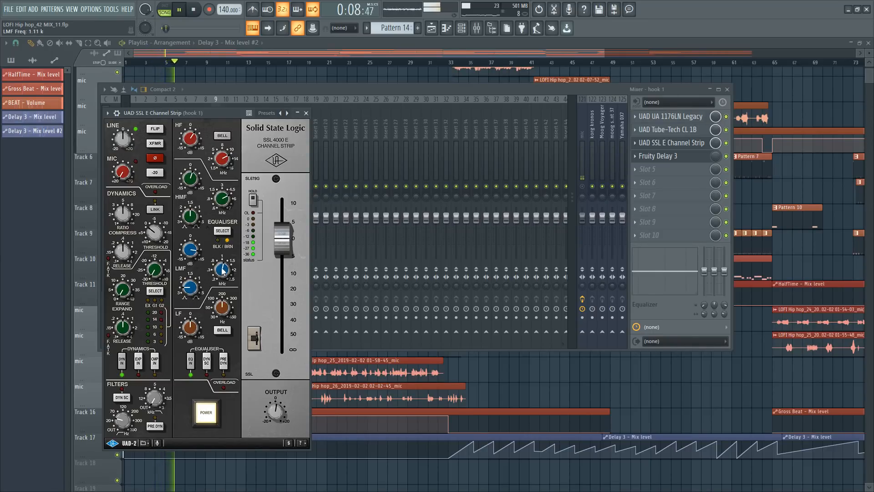
drag(226, 276, 234, 309)
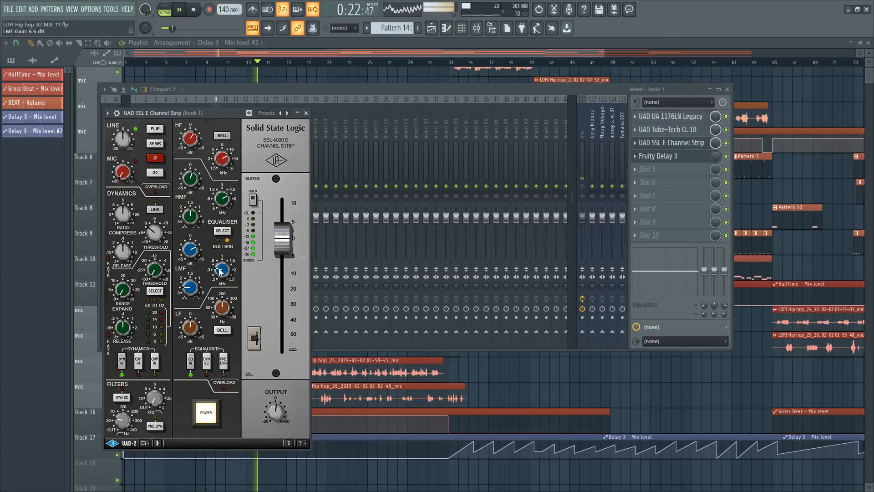
- Audition different LMF gain amounts on hook 1, bring the gain down to about -1.9 dB, and close the channel strip
mouse_move(195, 249)
mouse_down()
mouse_move(199, 277)
mouse_move(190, 251)
mouse_up()
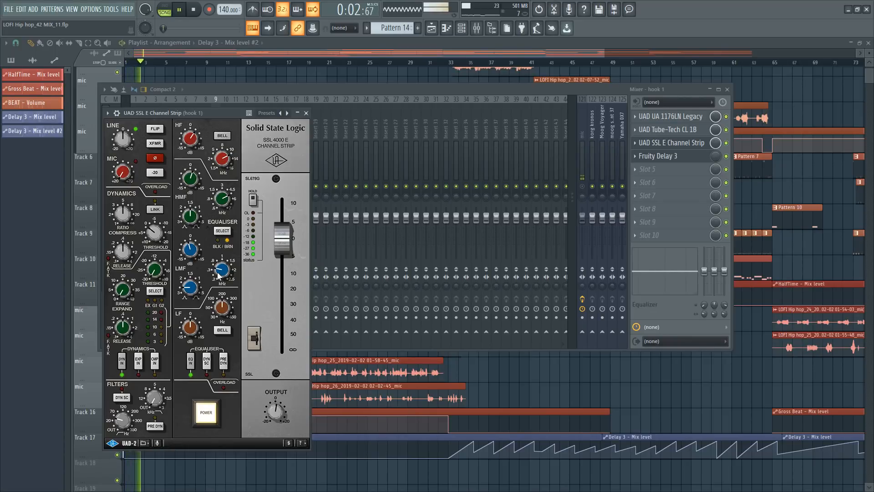
drag(188, 256, 191, 245)
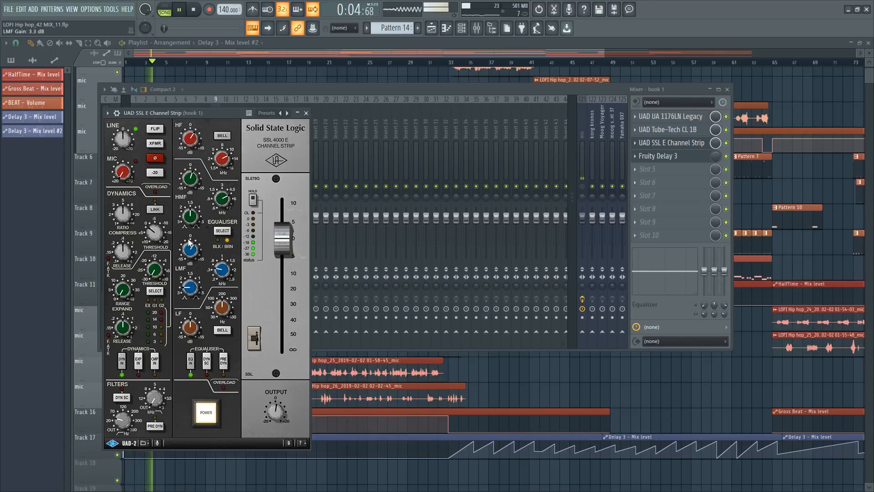
drag(196, 253, 193, 244)
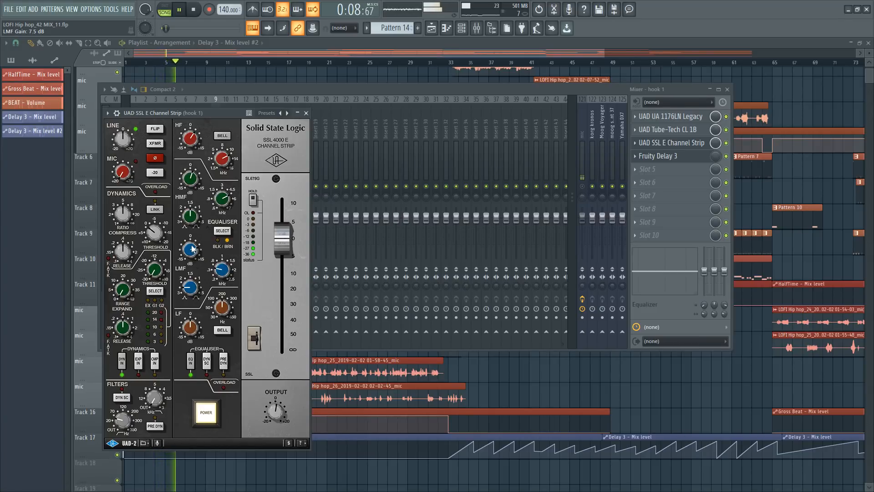
drag(193, 248, 191, 282)
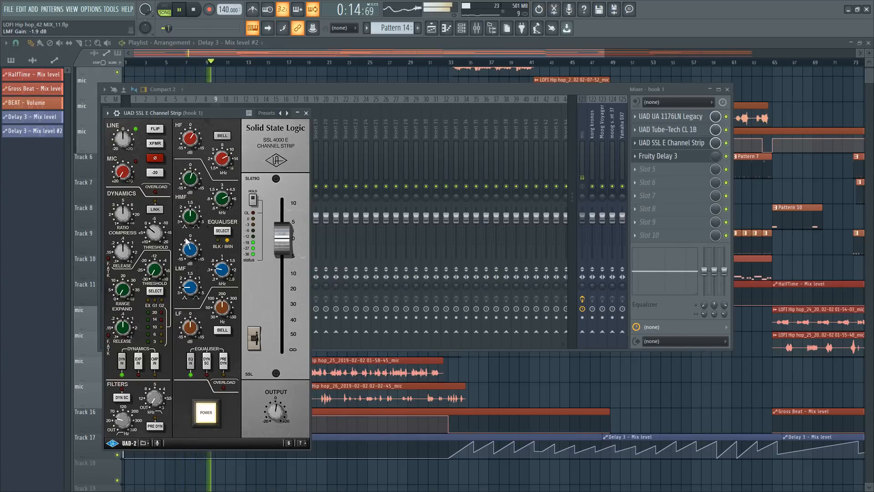
click(306, 113)
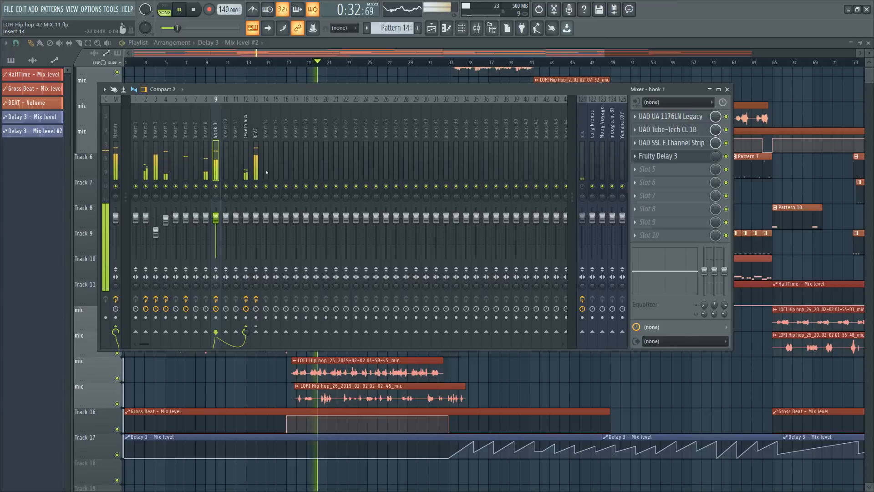
- Check the BEAT mixer channel during playback, stop the song and close the mixer
click(253, 130)
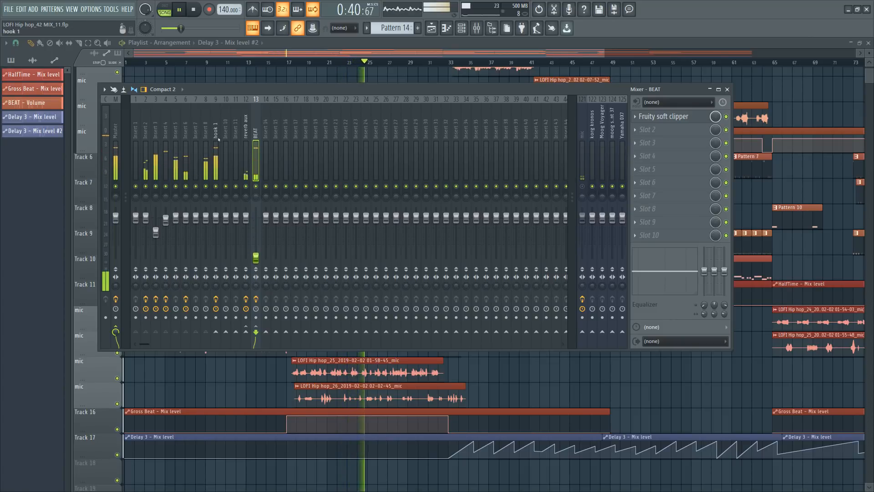
key(space)
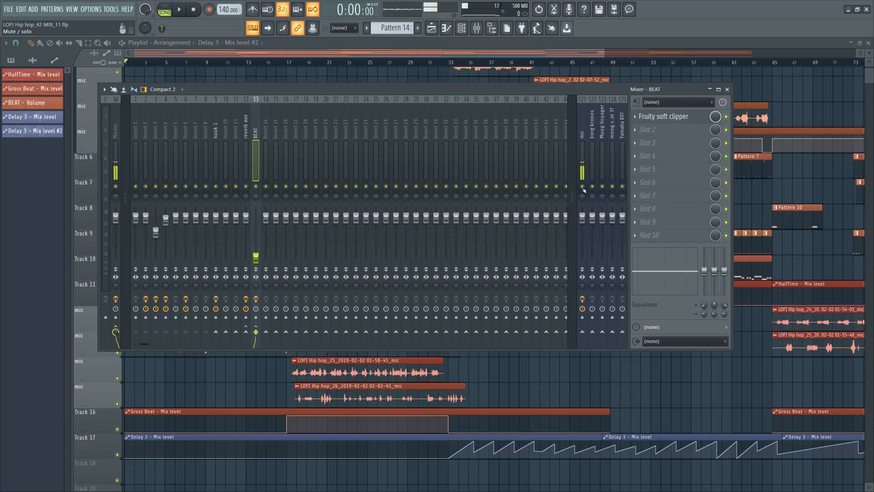
key(F9)
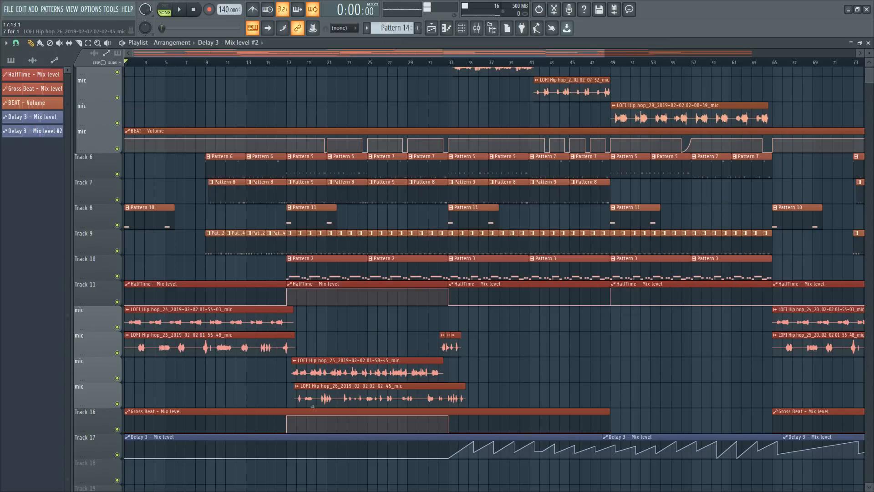
- Play the song from the start, soloing the second hook vocal track briefly before restoring all tracks and stopping playback
key(space)
click(477, 30)
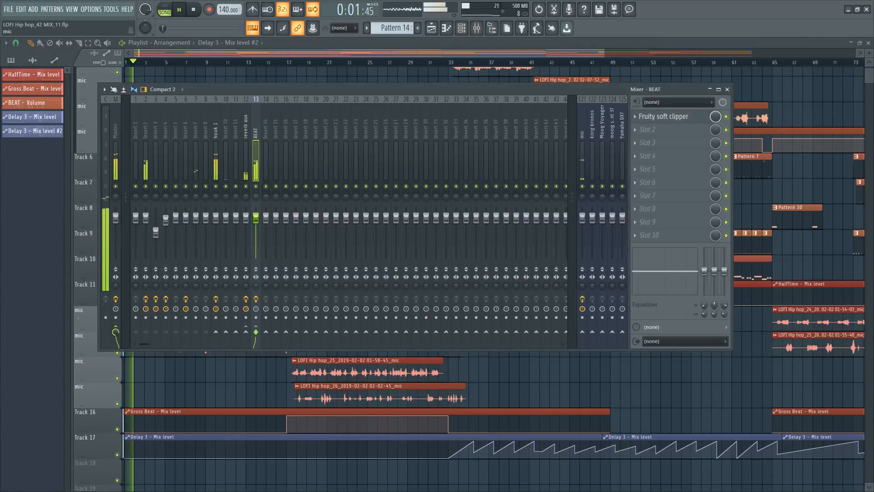
mouse_move(82, 329)
mouse_down()
mouse_move(82, 317)
mouse_move(82, 335)
mouse_up()
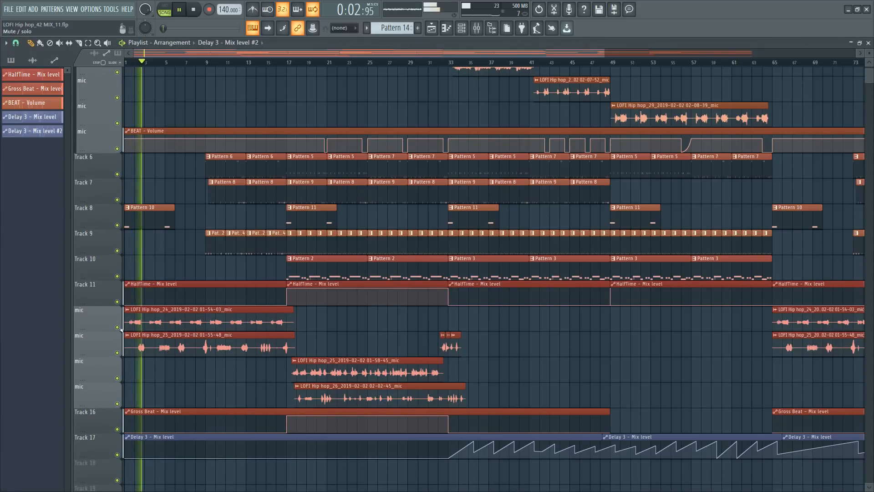
right_click(117, 353)
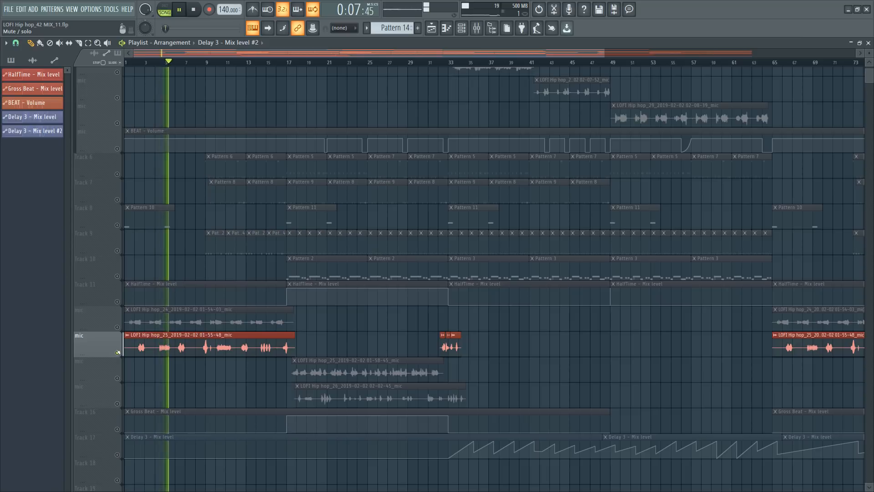
right_click(118, 353)
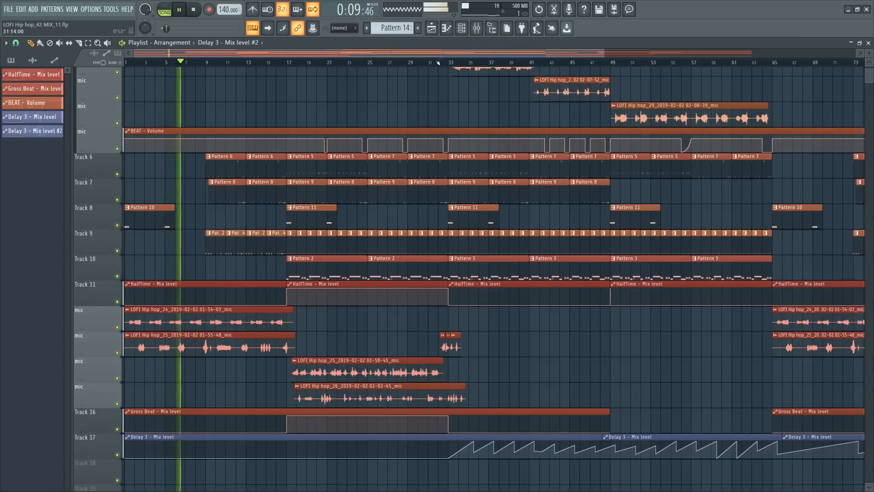
key(F9)
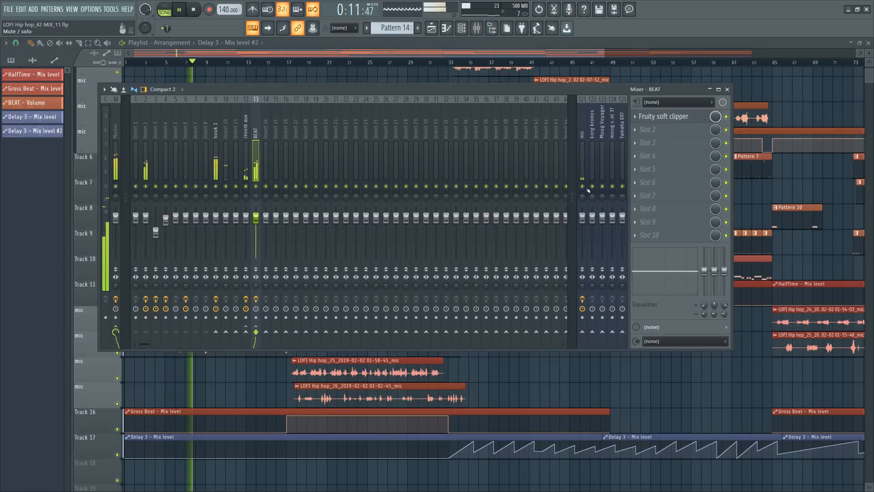
key(space)
- Compare the Insert 10, Insert 11 and hook 1 mixer channels during playback and stop the song
scroll(233, 125, up, 4)
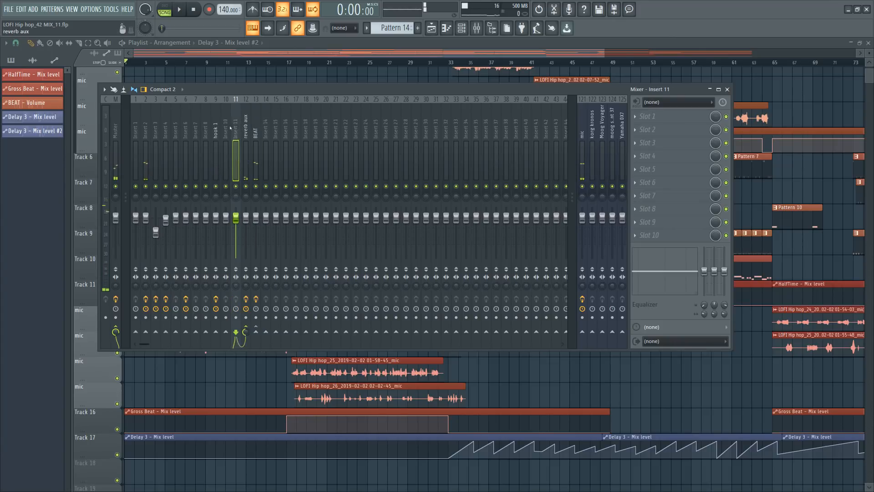
scroll(232, 125, down, 2)
key(space)
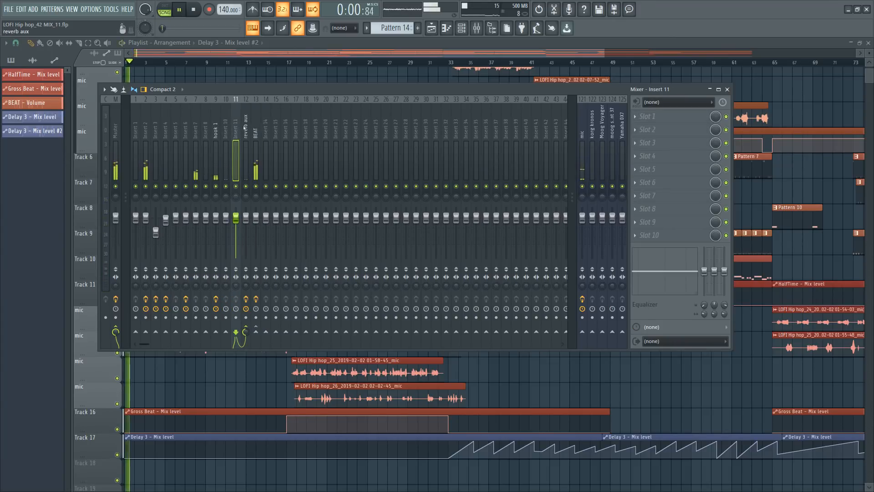
click(228, 127)
click(237, 125)
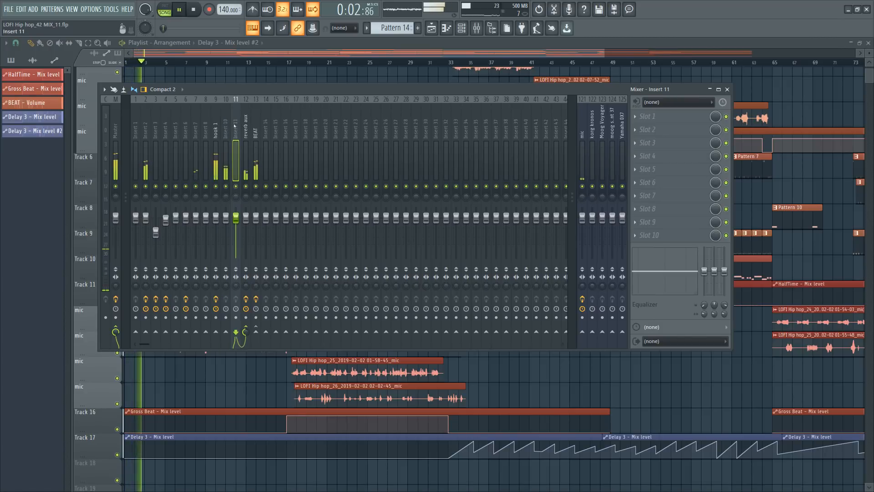
drag(237, 125, 218, 124)
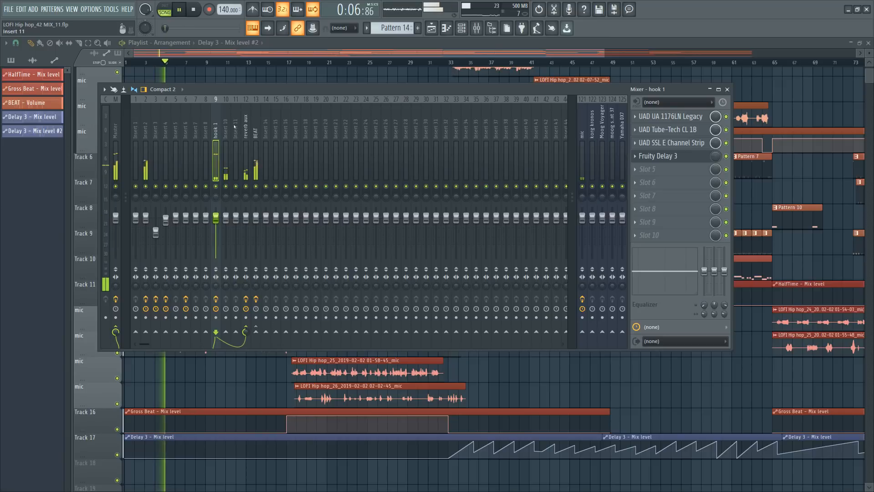
key(space)
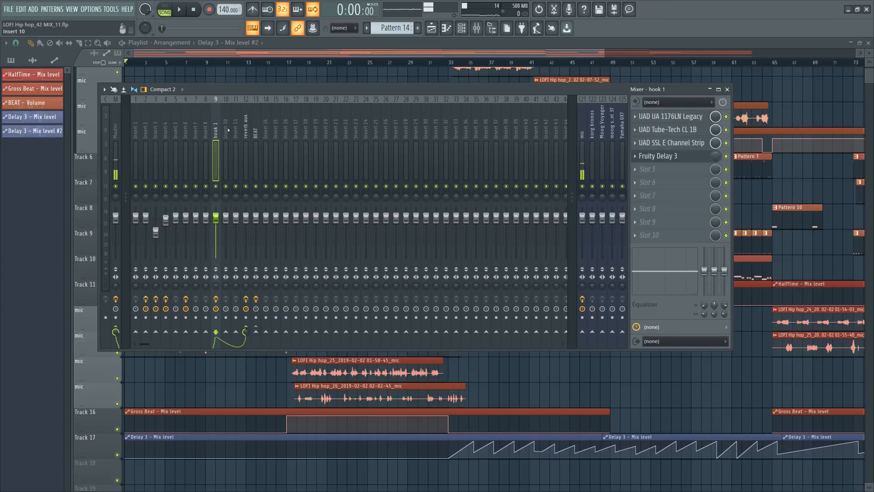
- Examine the Insert 1, BEAT and Master mixer channels while the song plays from the start, and stop playback
drag(228, 130, 135, 126)
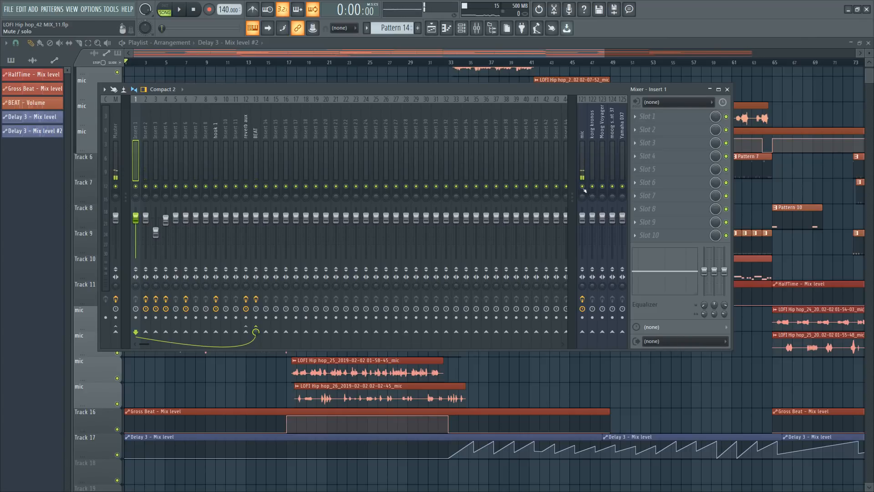
key(space)
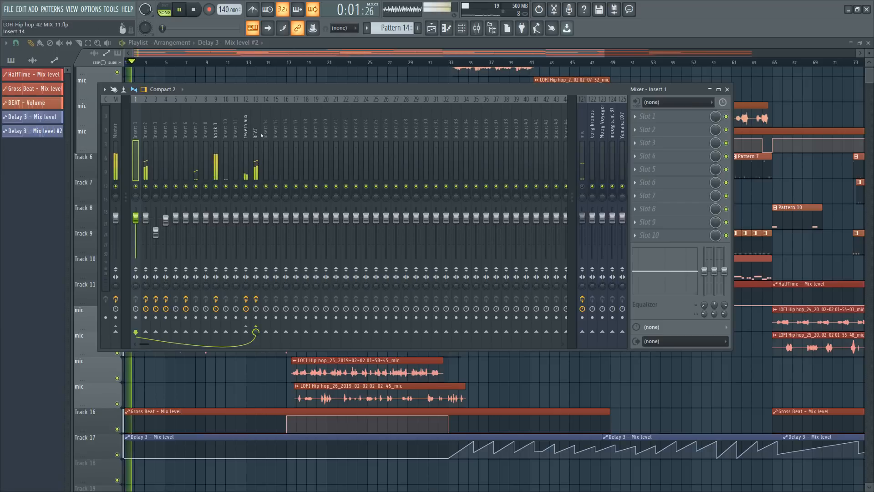
click(256, 133)
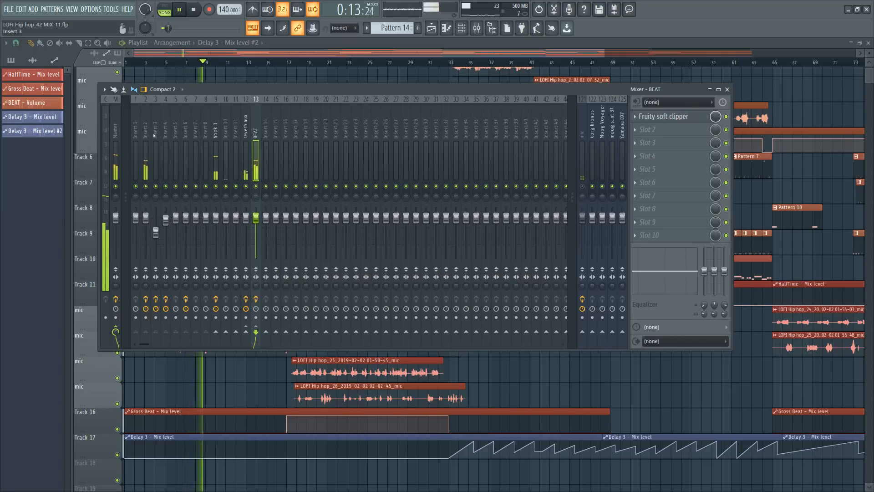
click(116, 137)
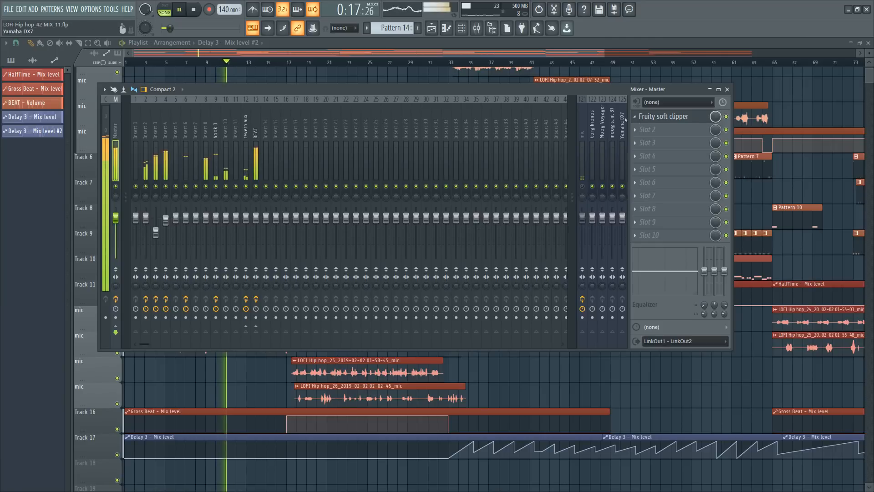
key(space)
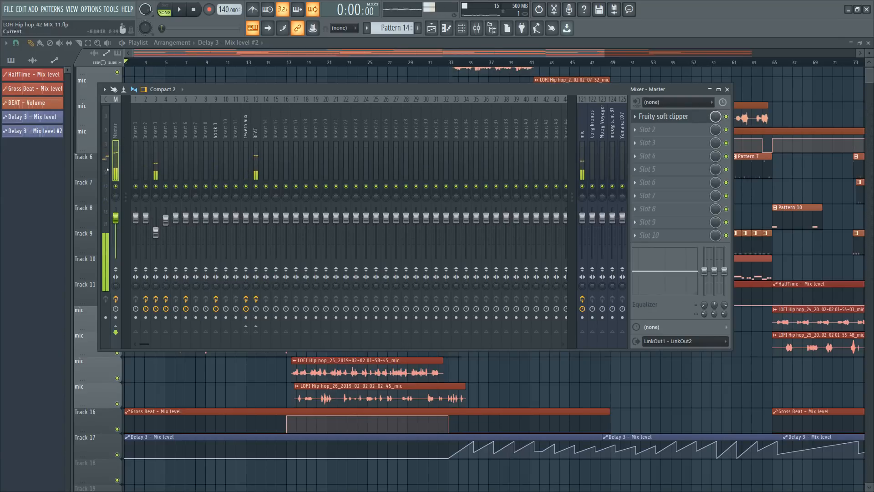
- Listen to the opening with the mic mixer channel muted, then stop playback and unmute the mic
key(space)
click(586, 187)
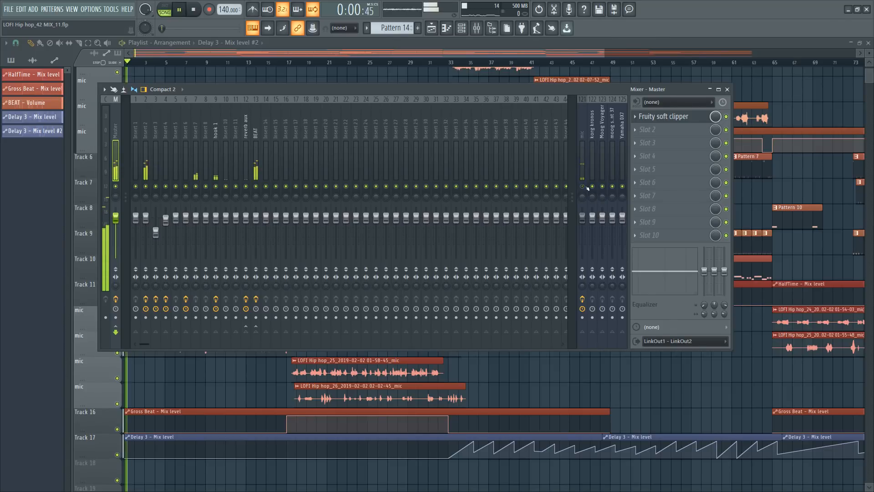
click(595, 187)
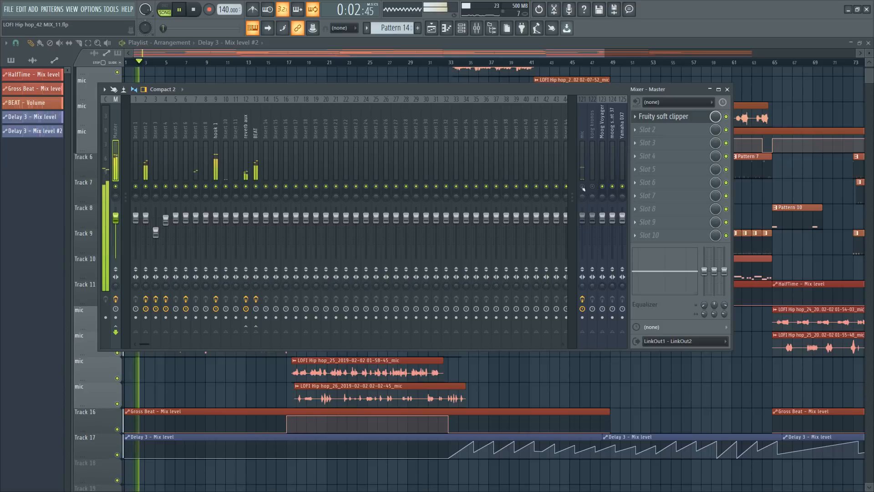
click(594, 188)
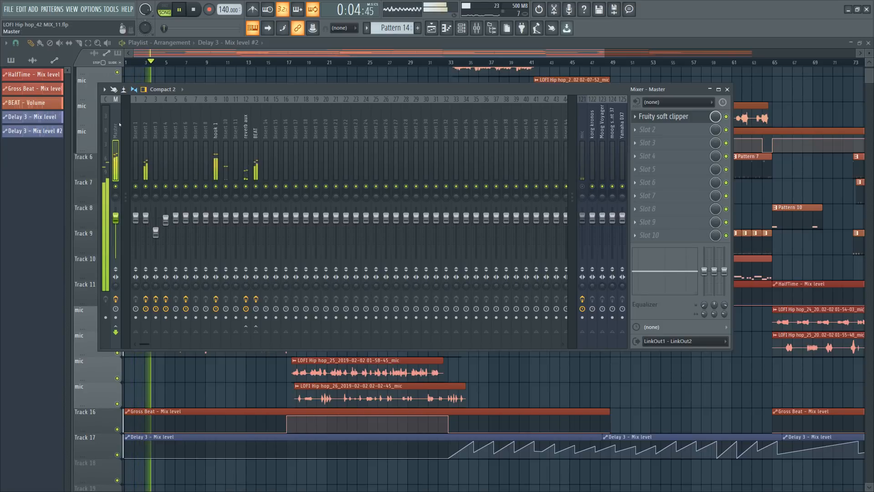
click(584, 187)
key(space)
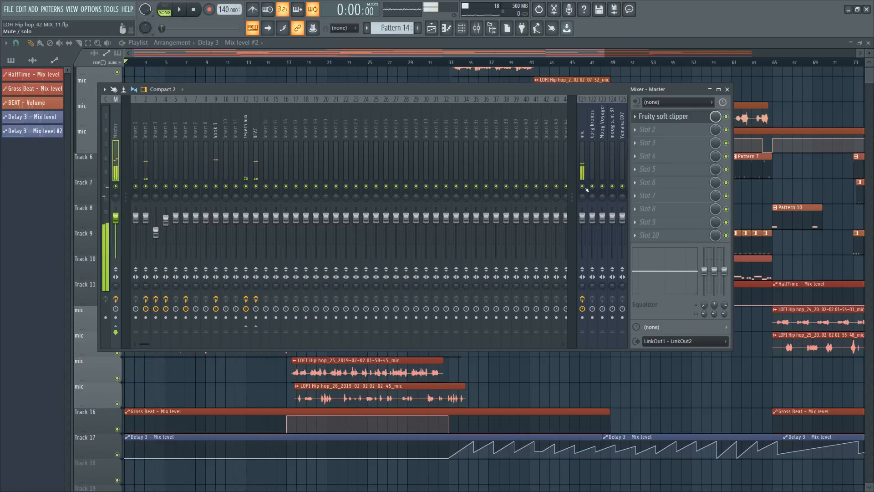
- Replace the Fruity soft clipper on the Master channel with Ozone 8 Imager and move the plugin window aside
click(637, 120)
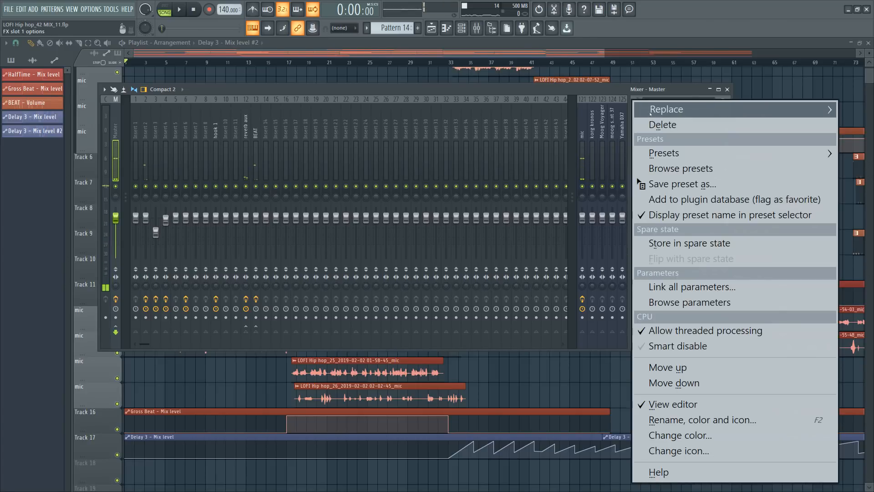
mouse_move(647, 109)
scroll(395, 324, down, 2)
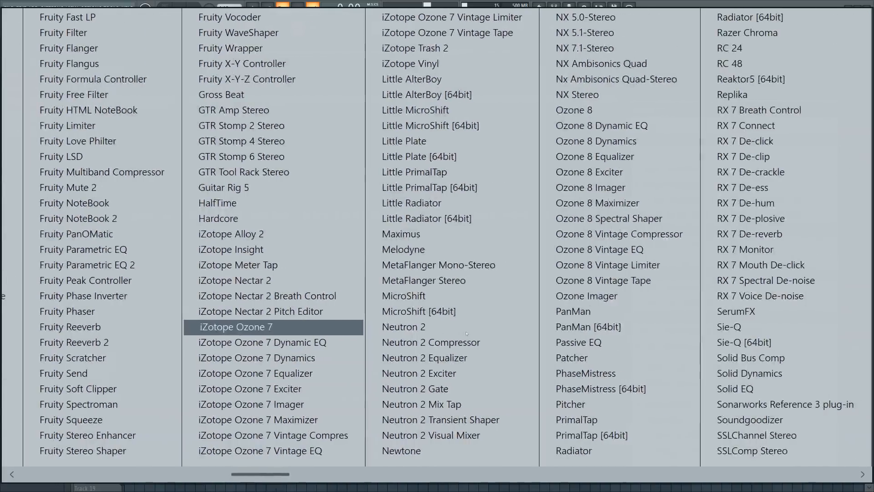
scroll(392, 327, down, 3)
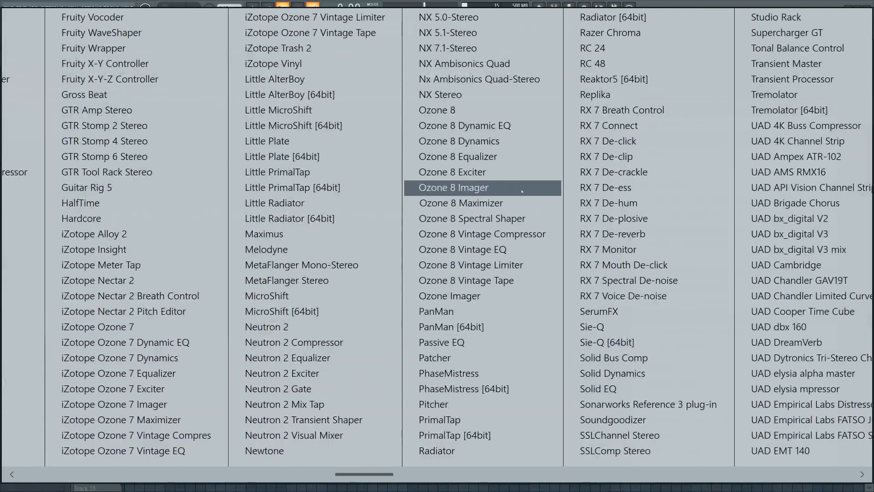
click(523, 190)
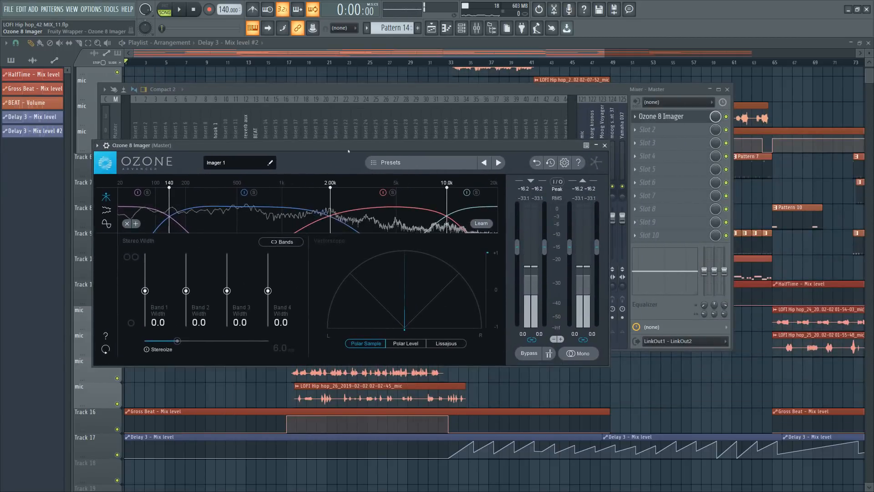
drag(374, 150, 418, 173)
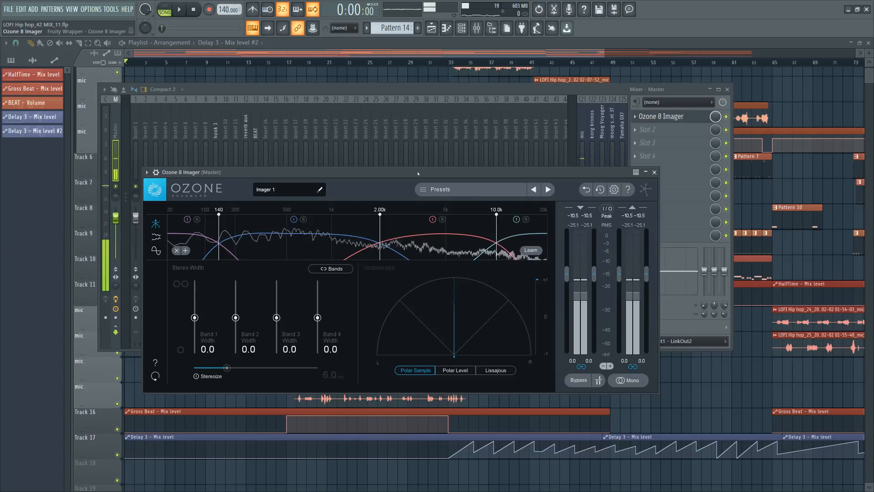
drag(418, 174, 369, 119)
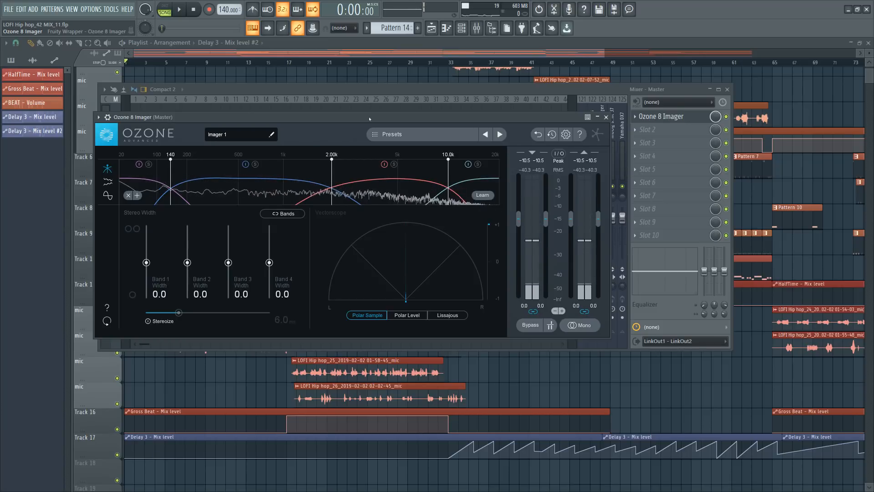
drag(369, 119, 314, 123)
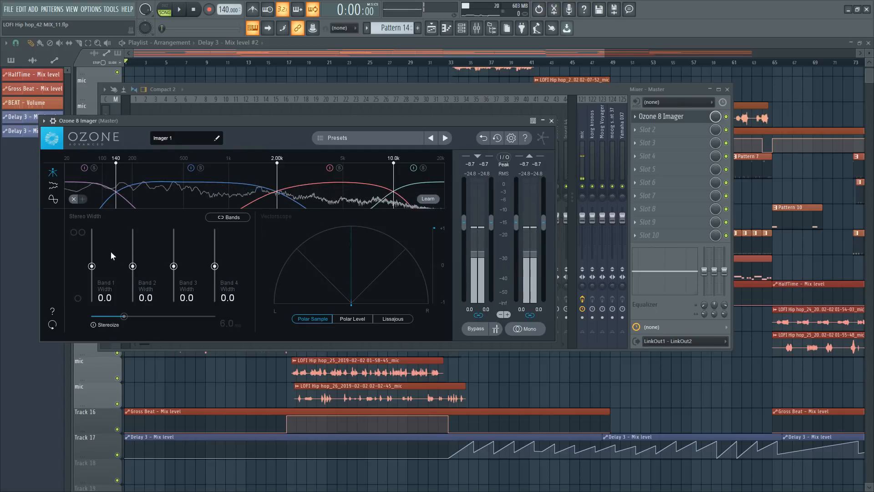
- Link the Imager's four bands and raise their stereo width to 57.0 while playing the song with the mic muted
key(space)
click(584, 188)
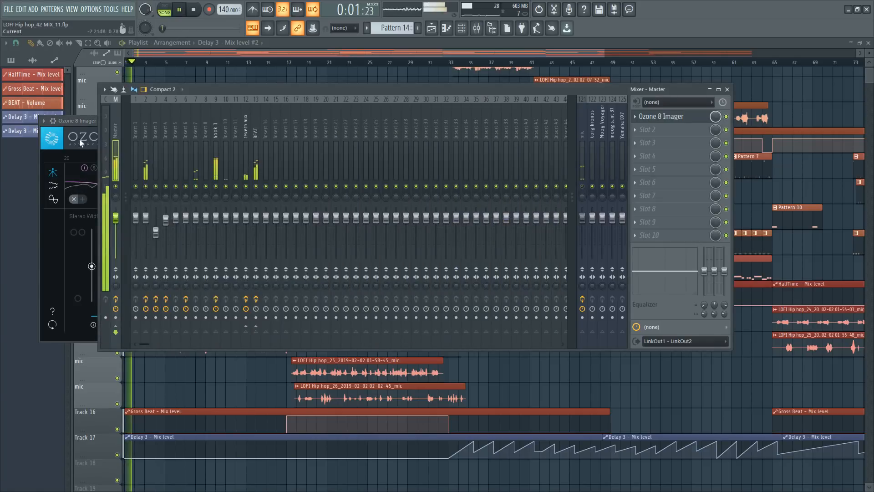
click(89, 122)
click(229, 216)
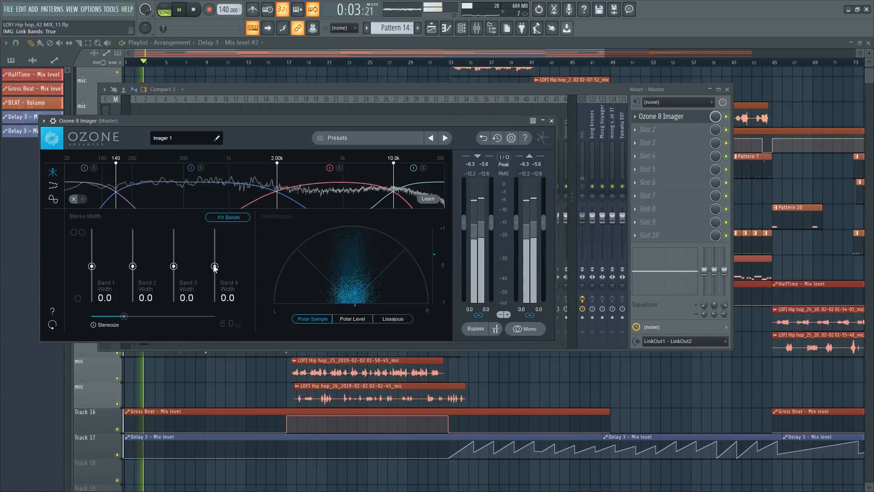
drag(214, 266, 212, 246)
key(space)
click(582, 187)
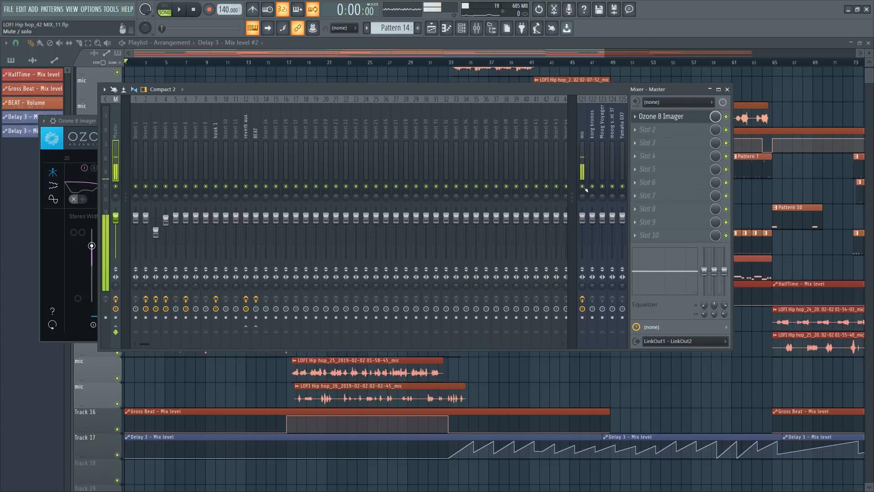
- Play the song with the mic muted, show the Imager's correlation trace and reduce the linked band widths to 34.2
click(667, 122)
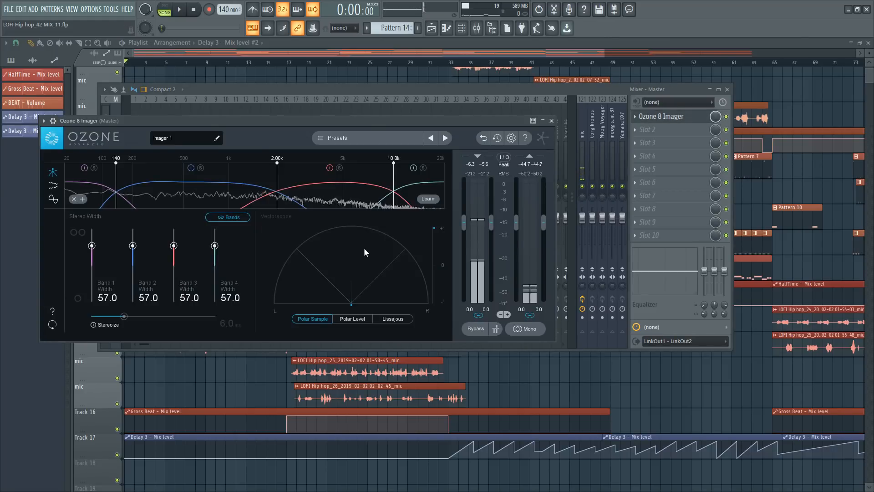
click(583, 187)
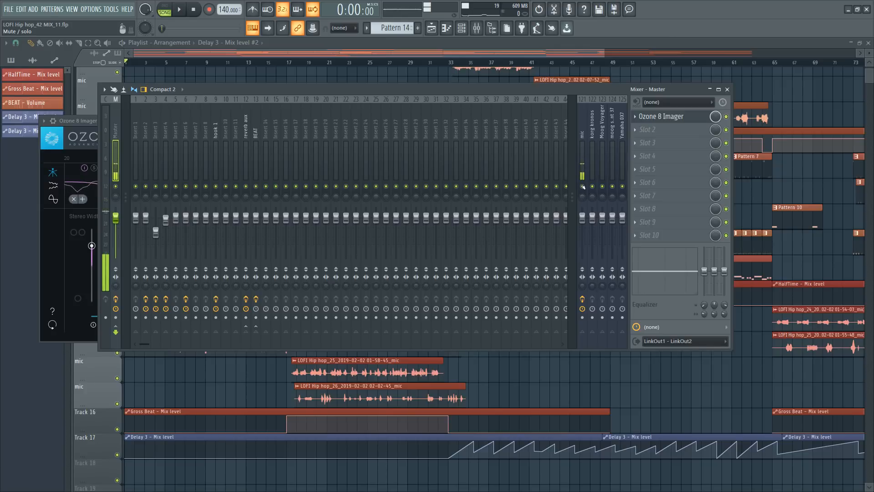
key(space)
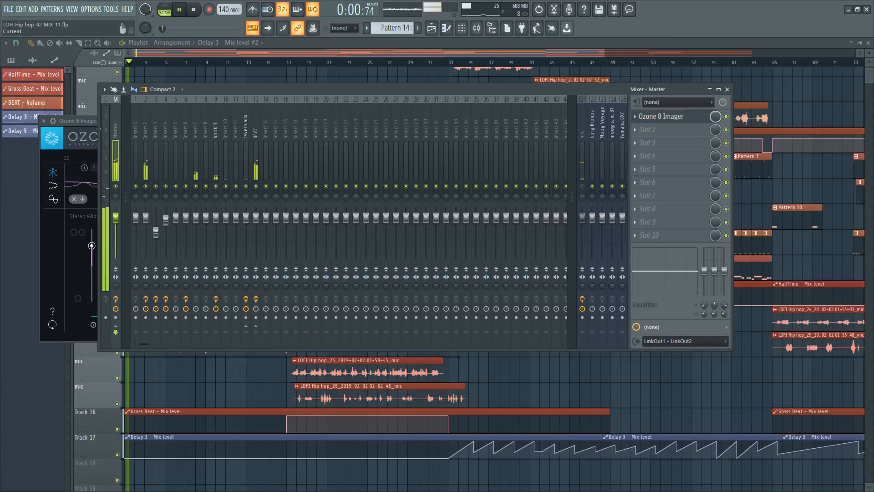
click(87, 121)
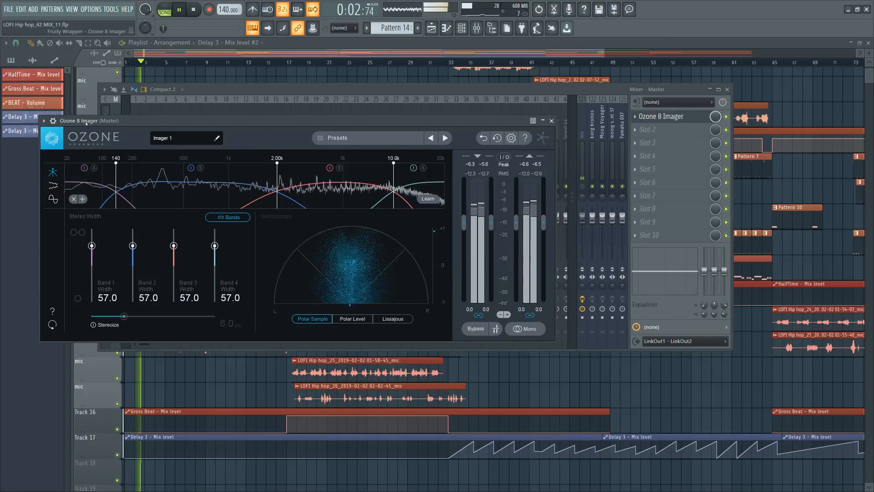
click(53, 199)
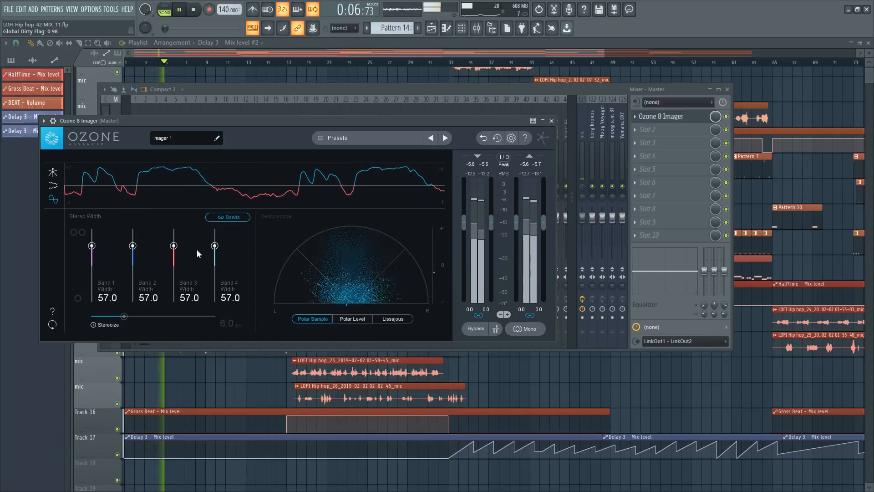
drag(214, 246, 215, 256)
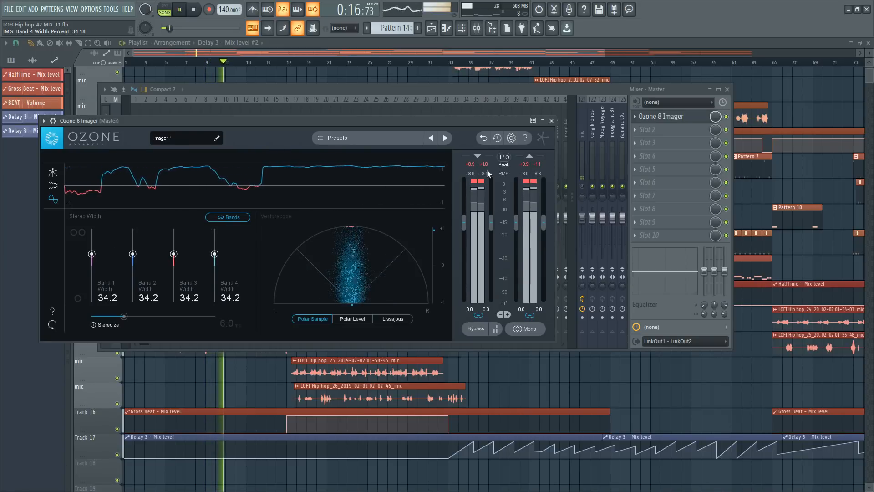
- Lower the Imager's linked input gain to -4.0 while the song plays with the mic muted, and reset the clipped peak readings
click(583, 186)
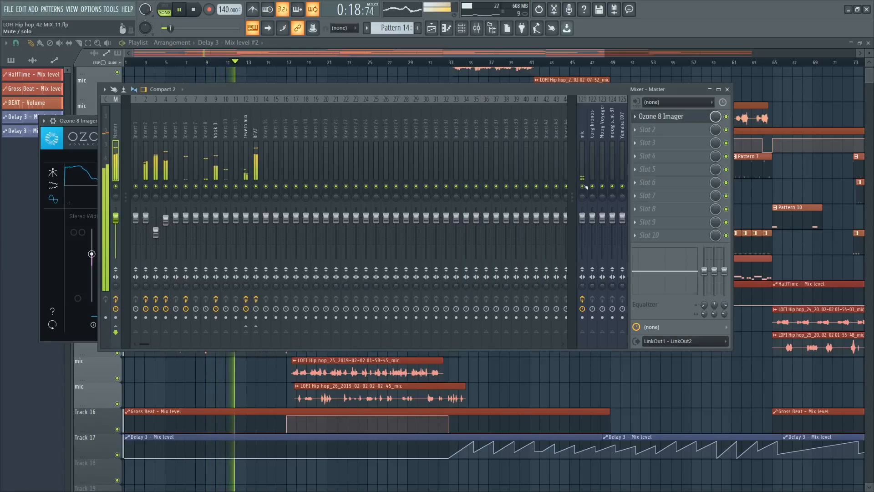
click(583, 186)
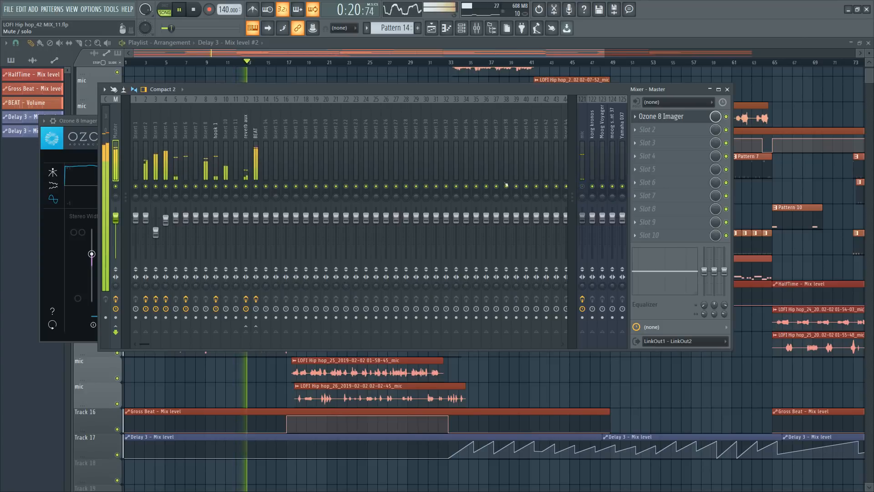
click(88, 121)
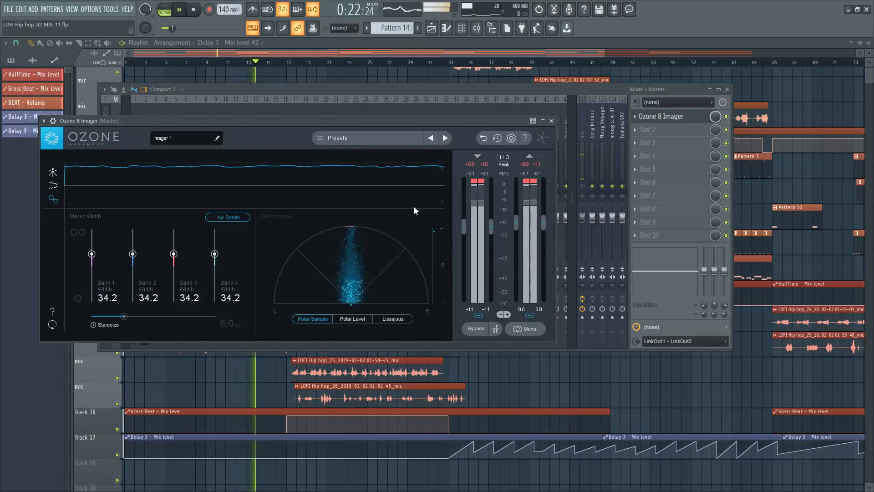
click(482, 182)
drag(492, 221, 493, 230)
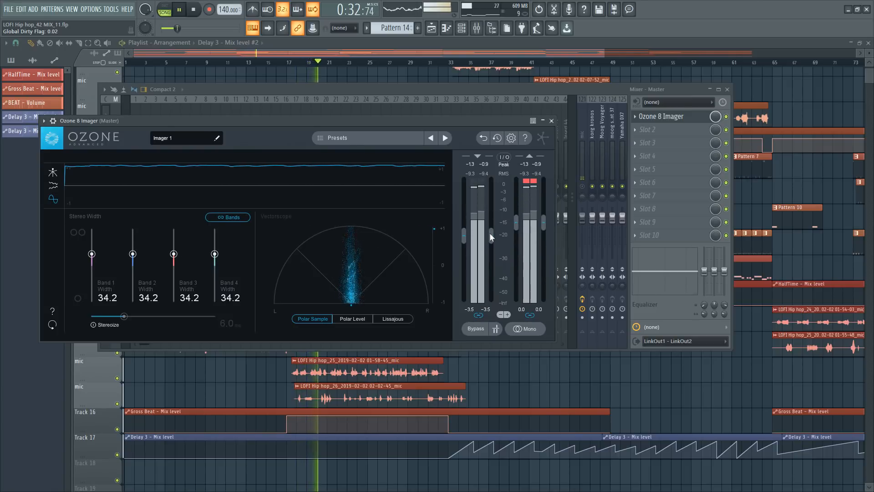
drag(490, 233, 490, 234)
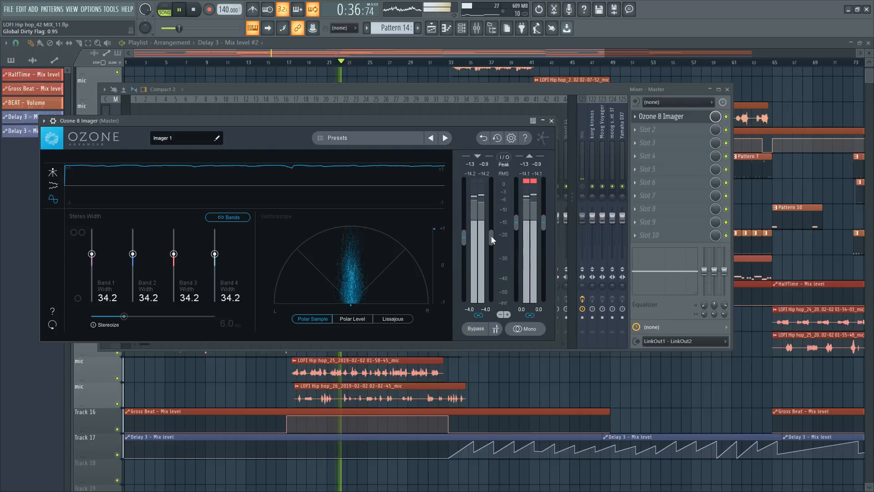
click(532, 176)
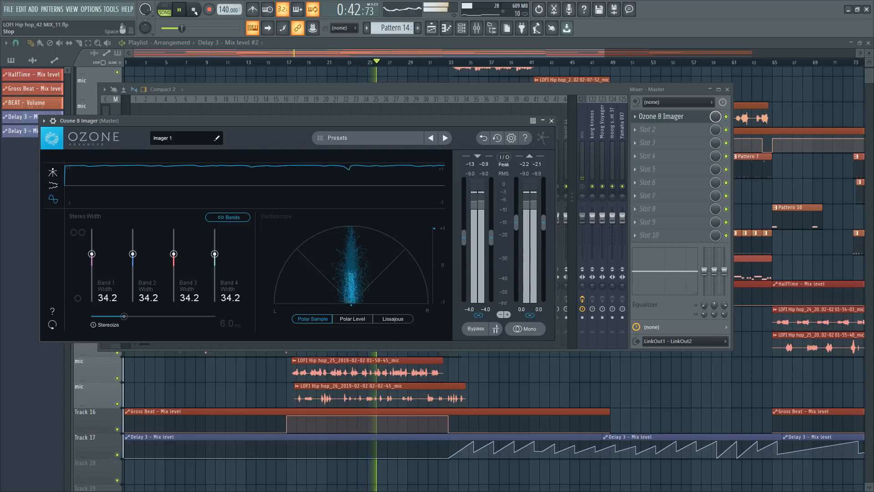
- Unmute the mic and replay the song's opening in short bursts while examining the Imager's correlation trace
click(584, 187)
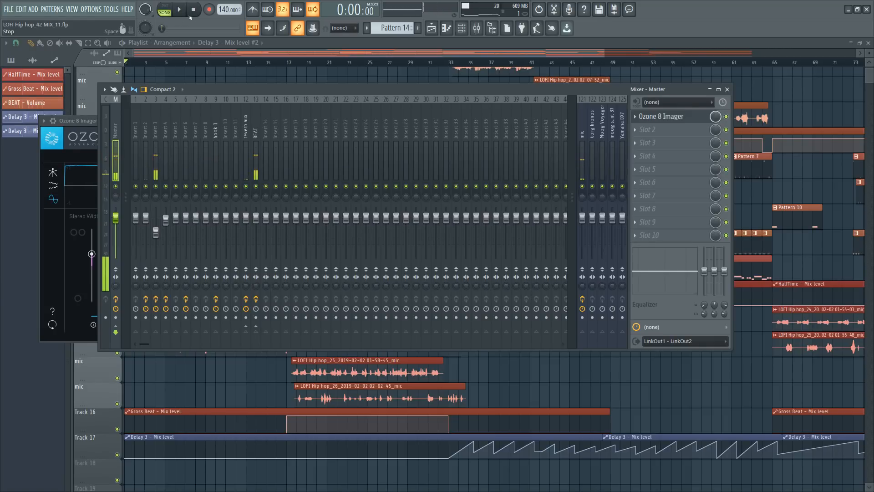
key(space)
click(93, 121)
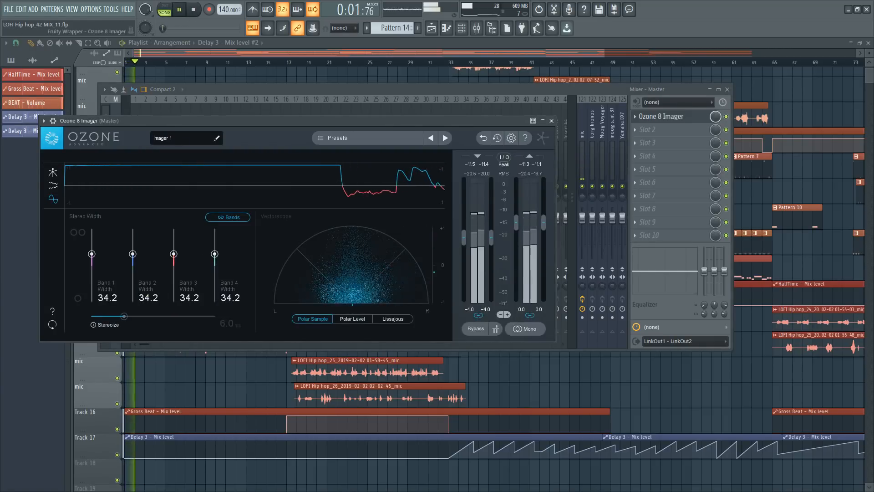
key(space)
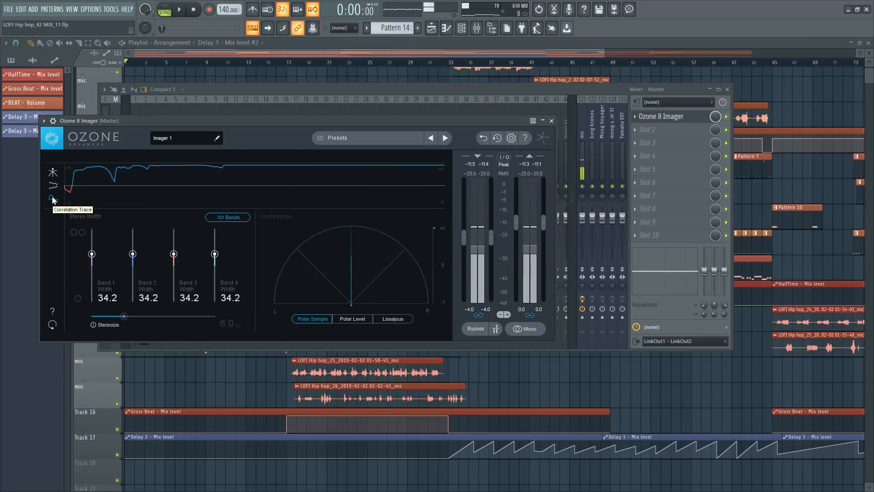
key(space)
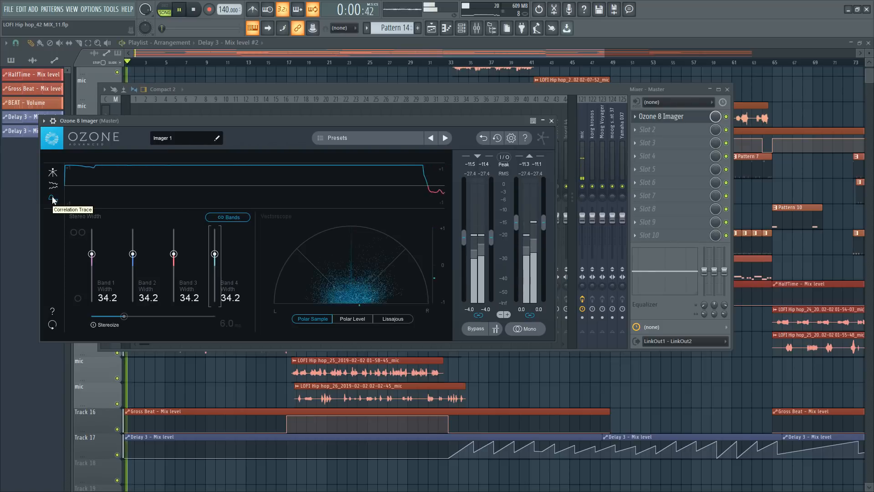
key(space)
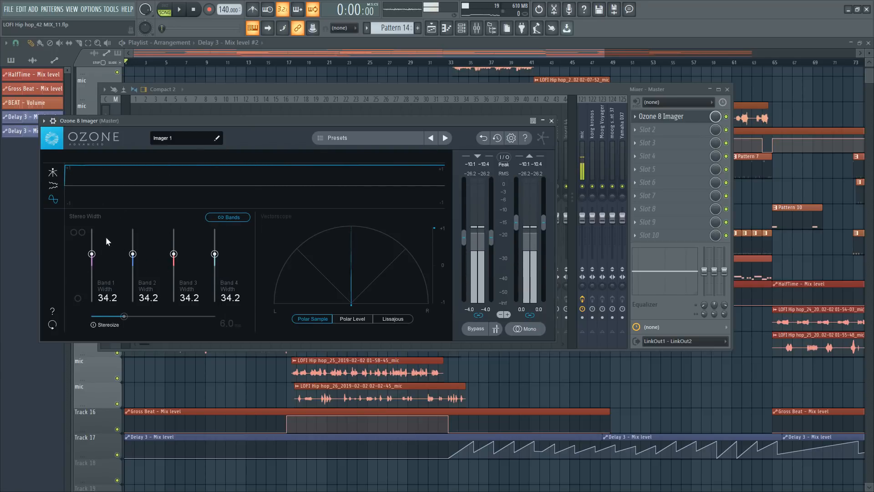
- Play the song with the mic muted, apart from a brief unmute, and examine the Imager's correlation trace, vectorscope and levels
key(space)
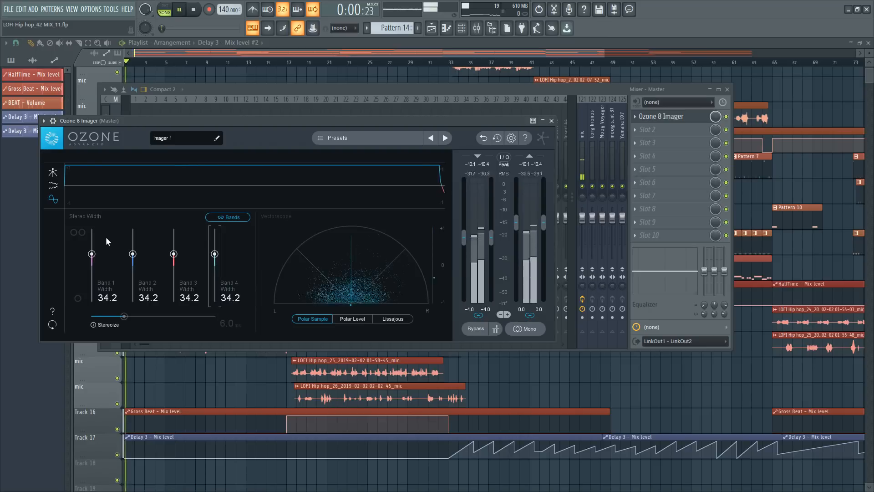
click(583, 189)
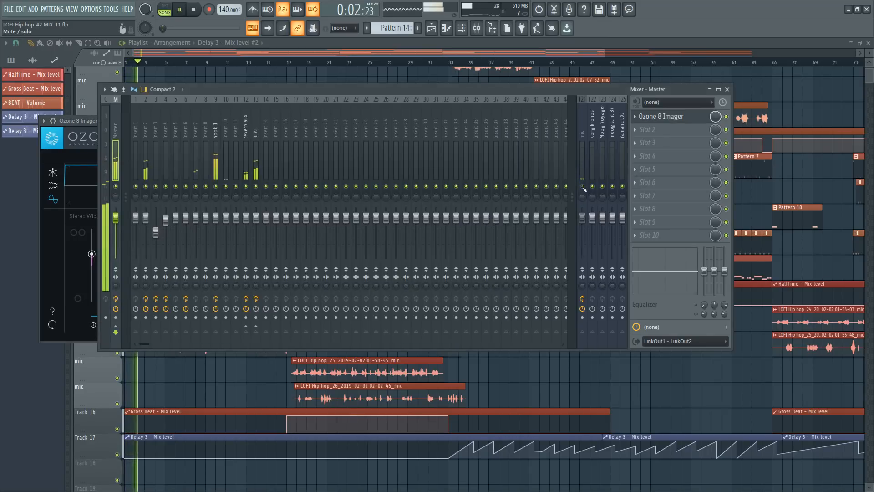
click(65, 232)
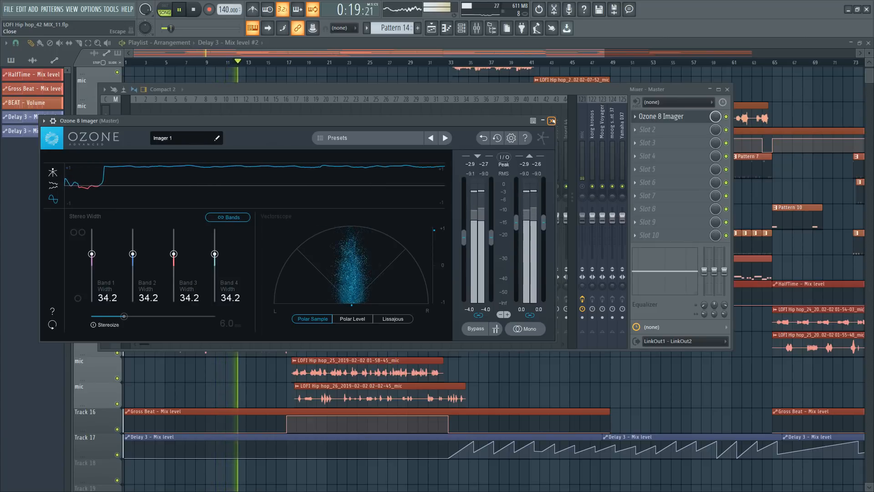
click(582, 186)
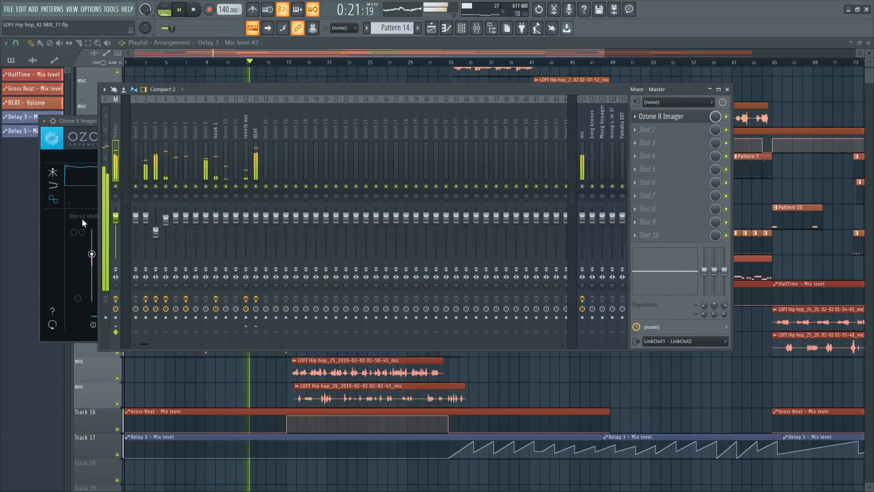
click(59, 233)
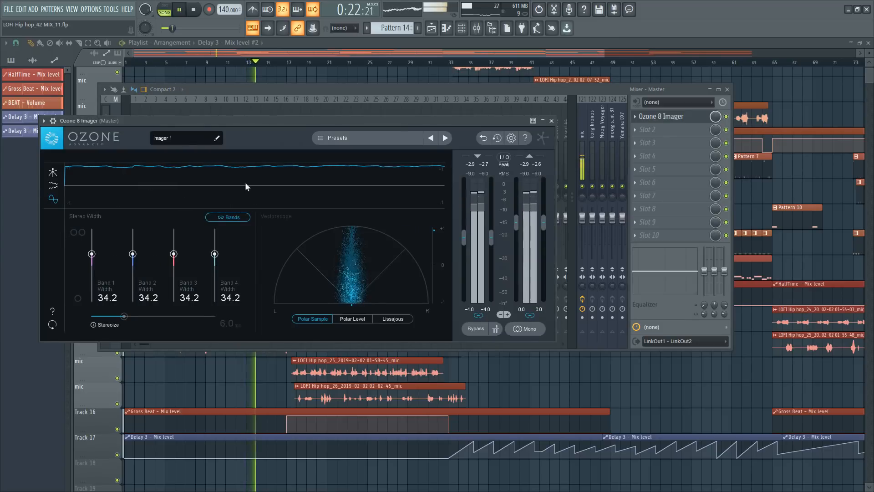
click(586, 189)
click(56, 249)
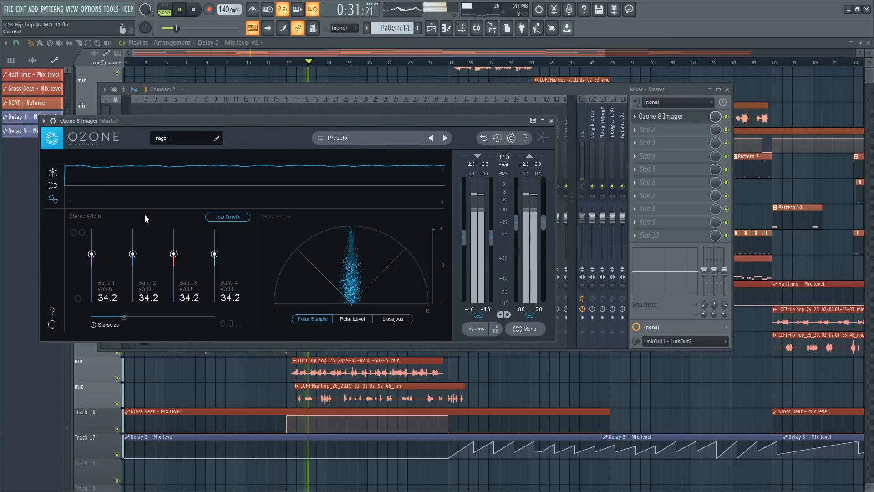
- Switch the Imager's display to the crossover spectrum, then close its window and stop playback
click(53, 172)
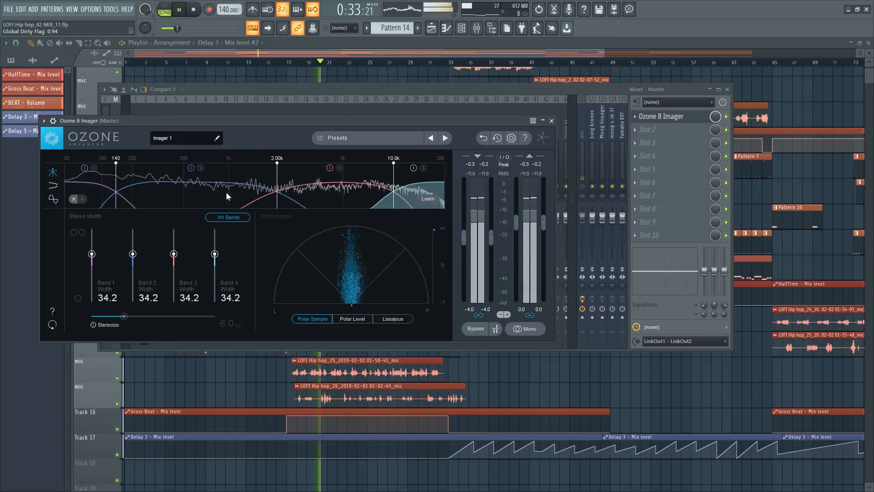
click(552, 121)
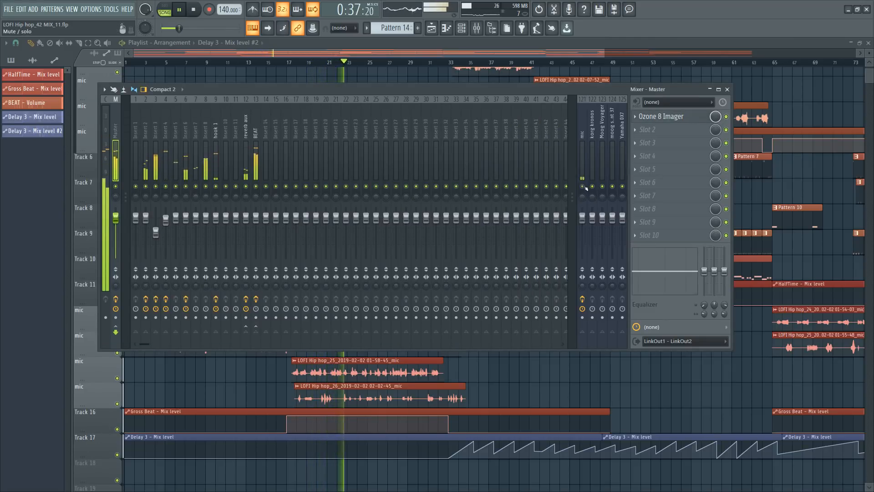
key(space)
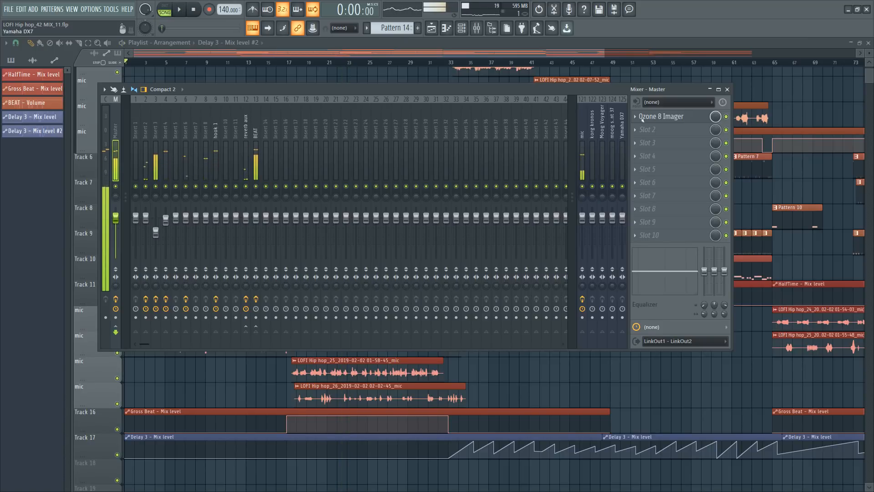
- Reopen the Imager, unlink its bands and set the Band 1 width to -100 while the song plays with the mic muted
click(660, 117)
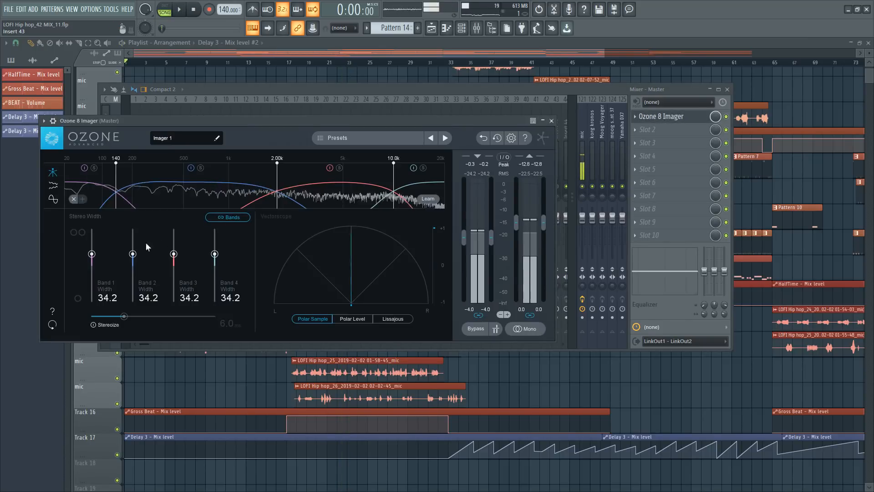
click(217, 218)
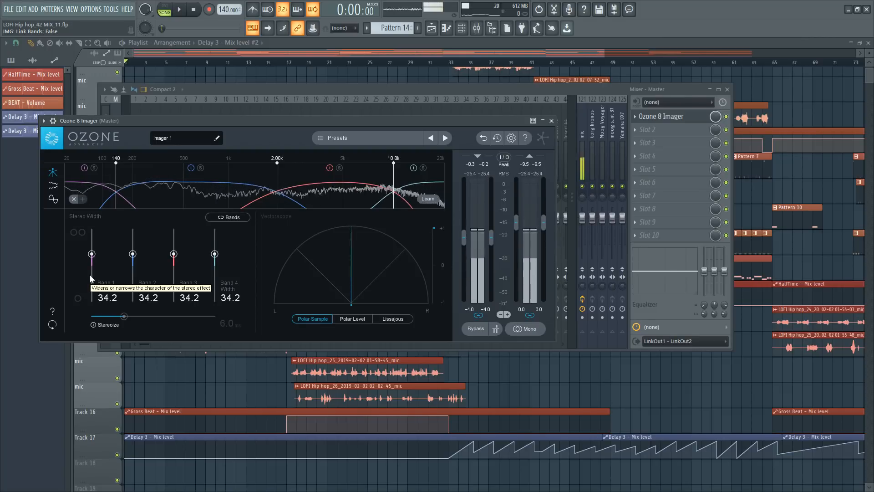
click(588, 183)
click(87, 125)
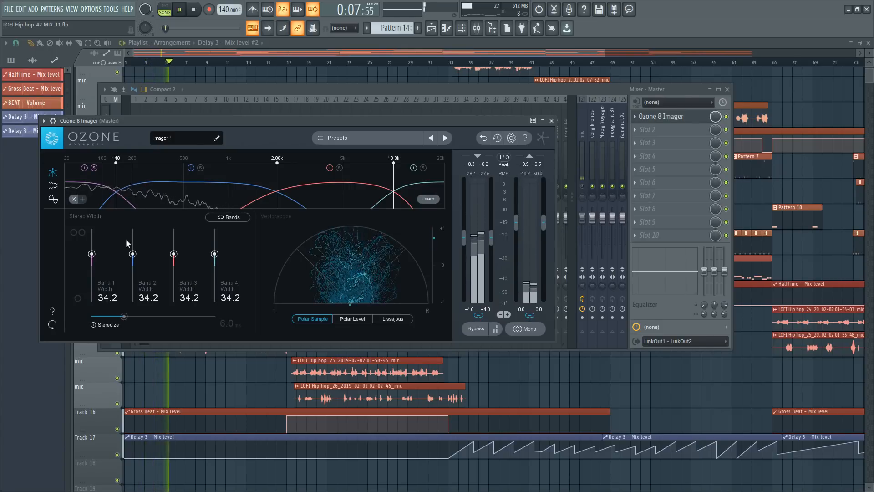
drag(93, 254, 90, 308)
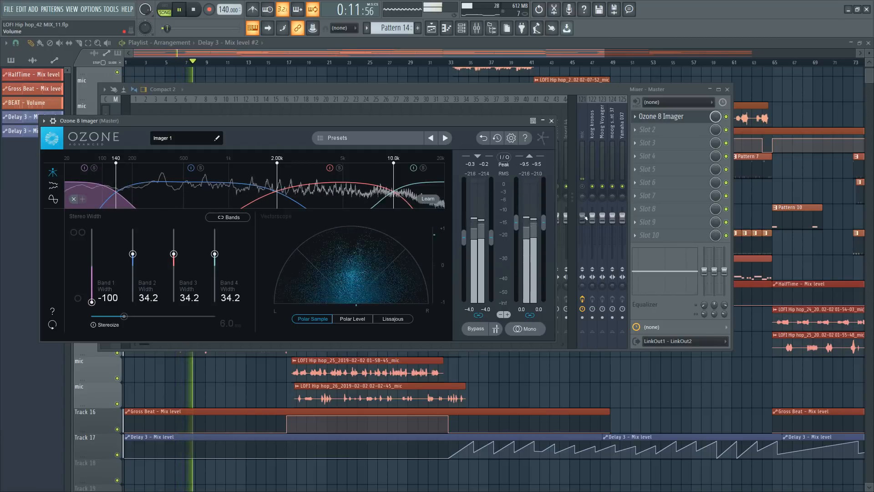
- Listen to the song with the mic channel's fader lowered, then restore the mic's default level and stop playback
click(582, 258)
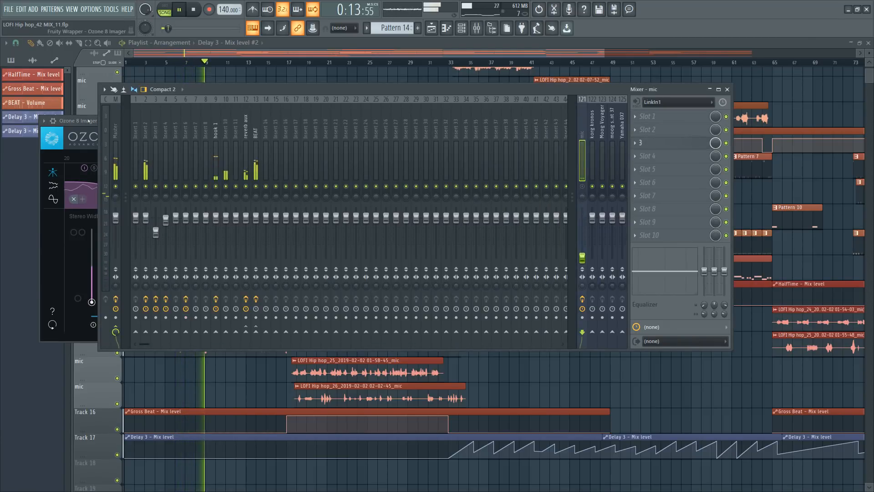
click(88, 122)
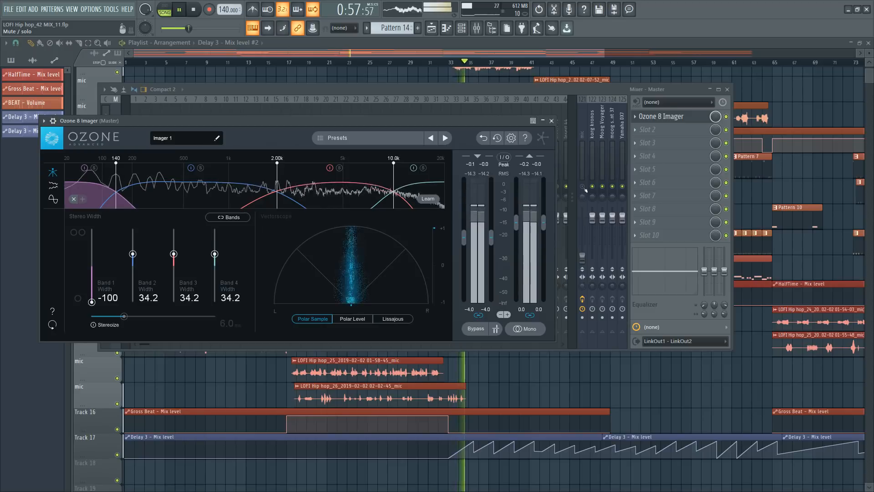
click(583, 257)
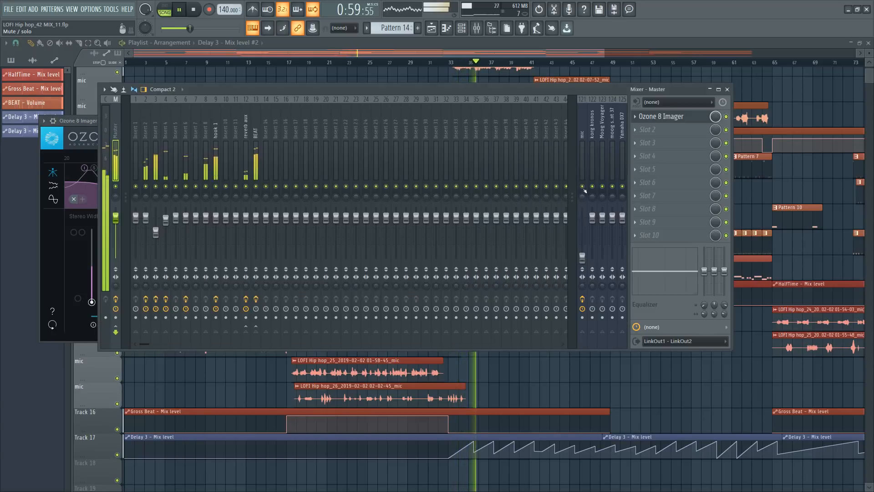
right_click(583, 257)
click(611, 255)
key(space)
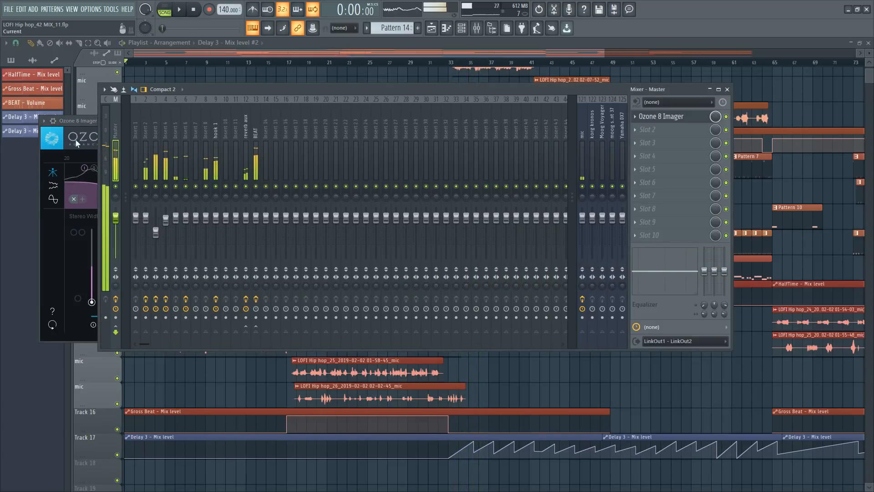
- Play the opening with the Imager's spectrum and vectorscope in view, then close the plugin window while the song keeps playing
click(81, 122)
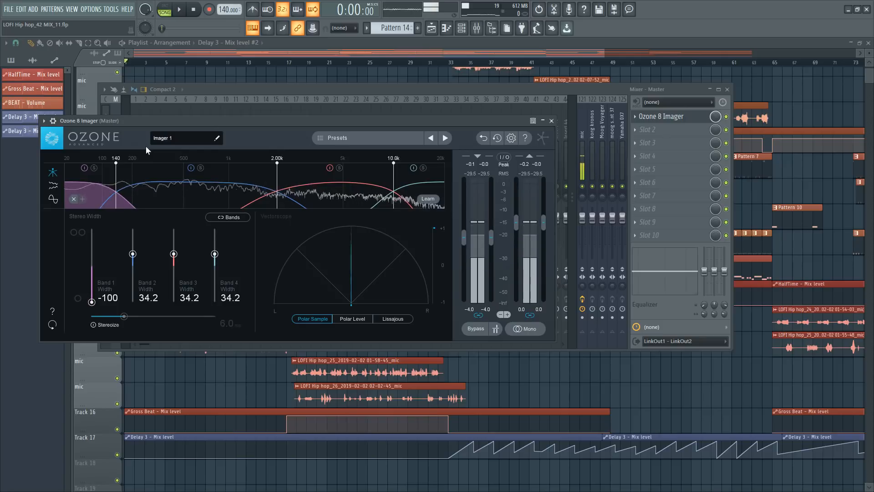
key(space)
key(space)
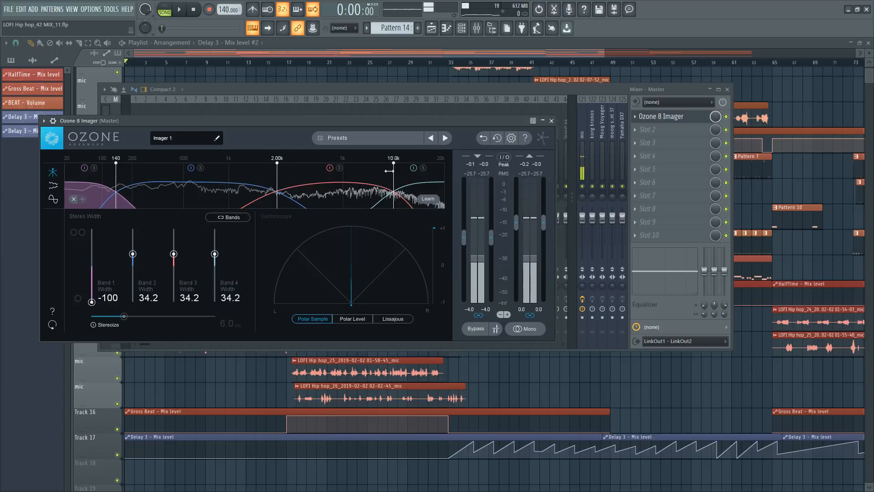
key(space)
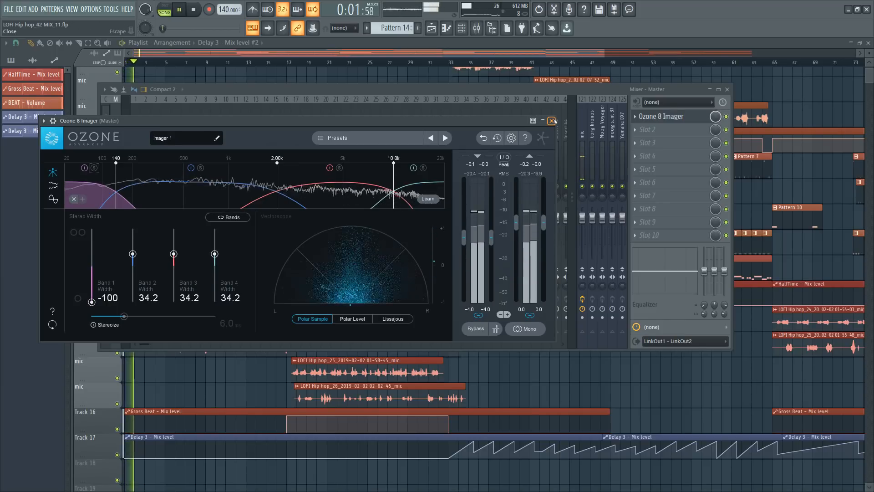
click(551, 121)
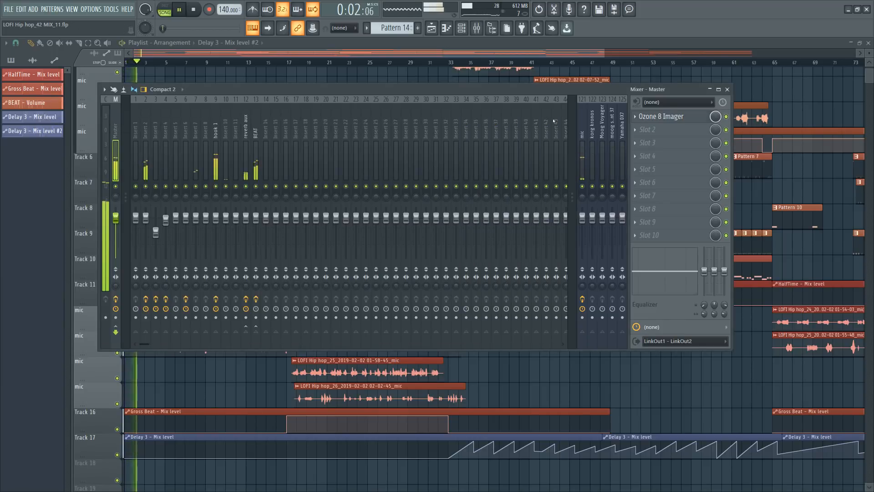
- Unmute the mic, load UAD Neve 33609 in the master's slot 2, and close its window with playback stopped
click(583, 186)
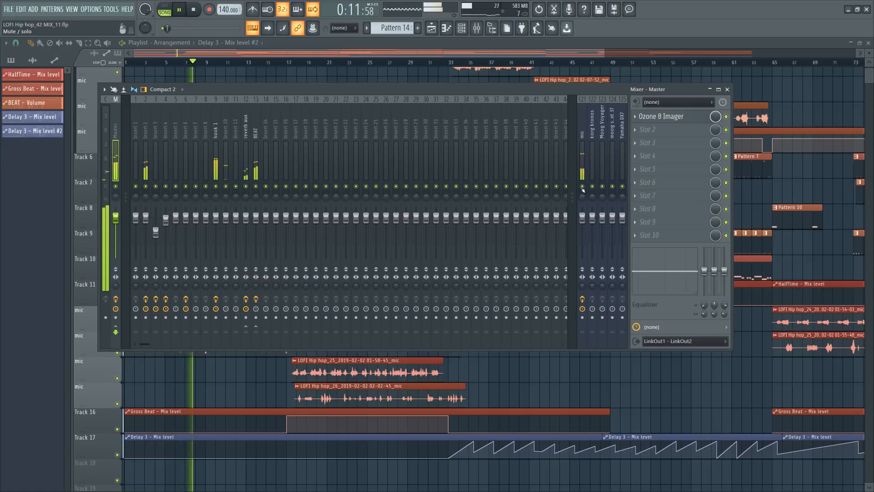
click(635, 142)
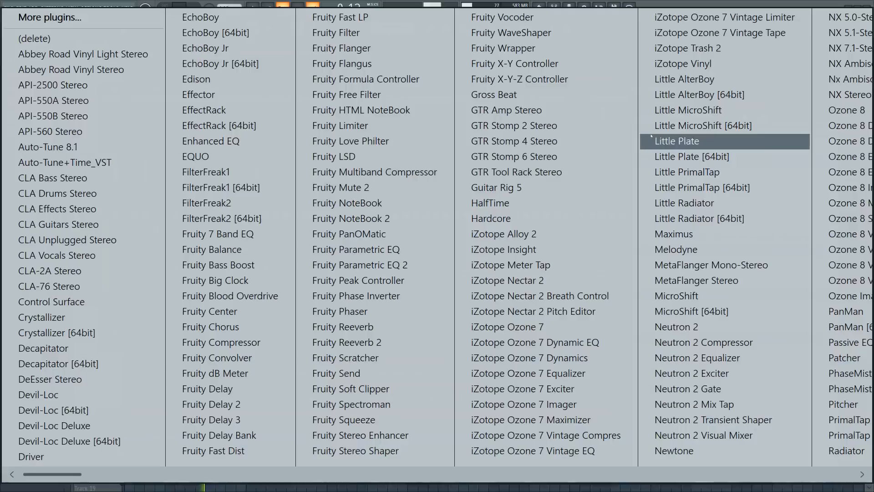
scroll(634, 141, right, 10)
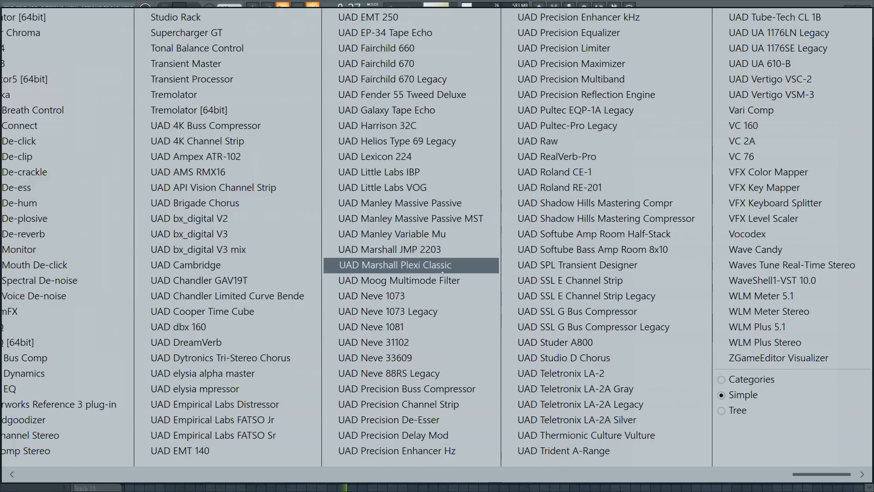
click(436, 359)
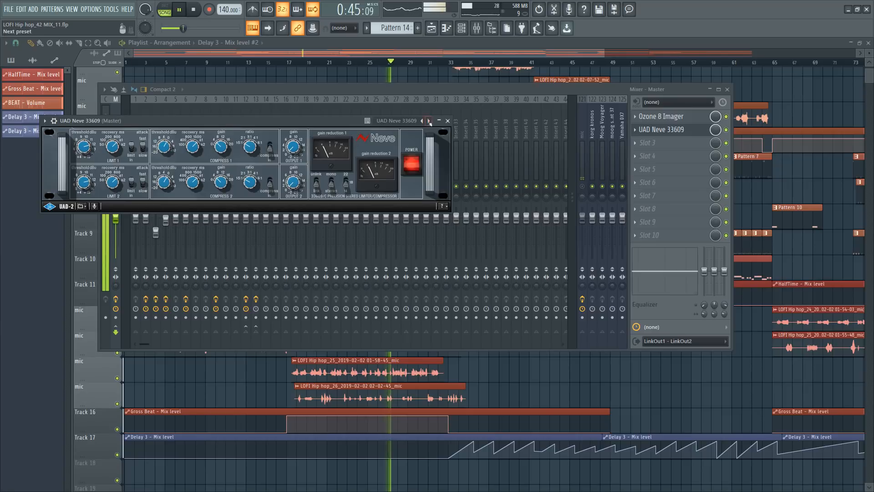
click(447, 121)
key(space)
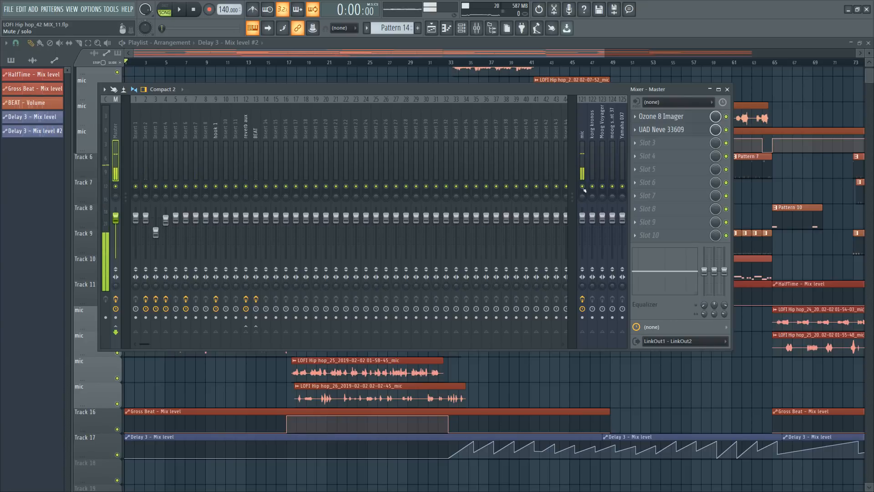
- Adjust the Neve 33609's Compress 1 threshold while the song plays, then stop playback and unmute the mic
key(space)
click(663, 129)
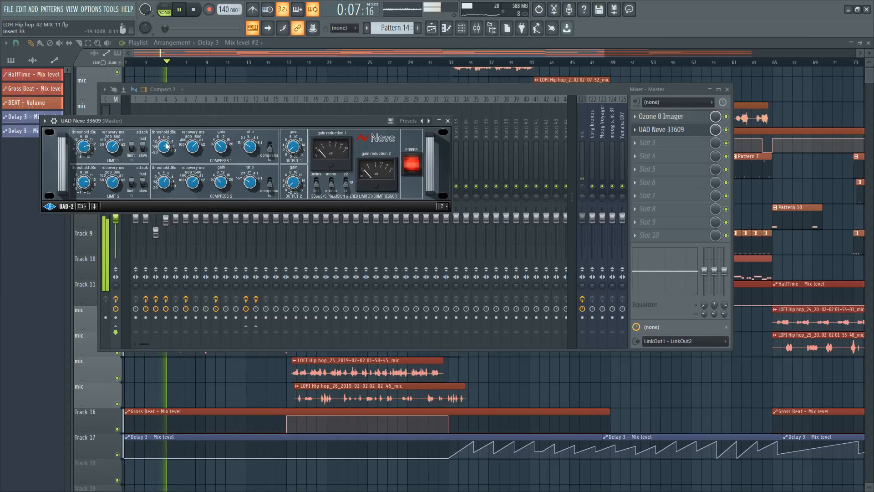
drag(167, 144, 169, 141)
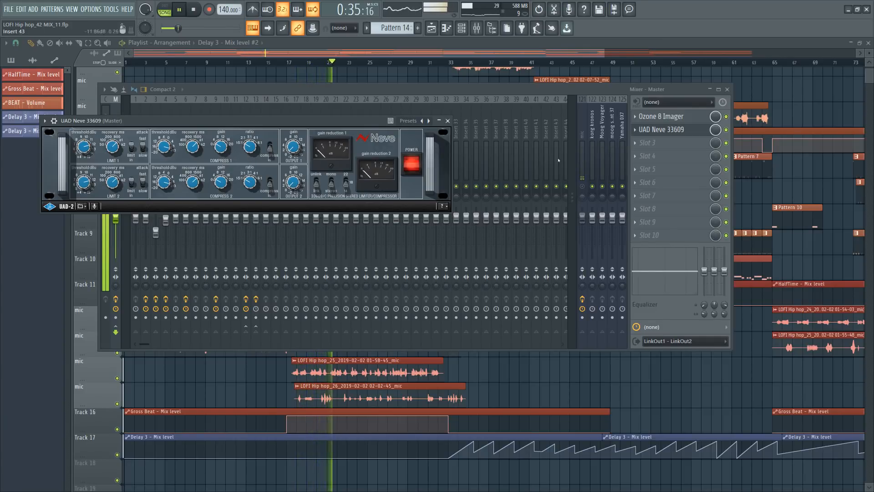
key(space)
click(582, 217)
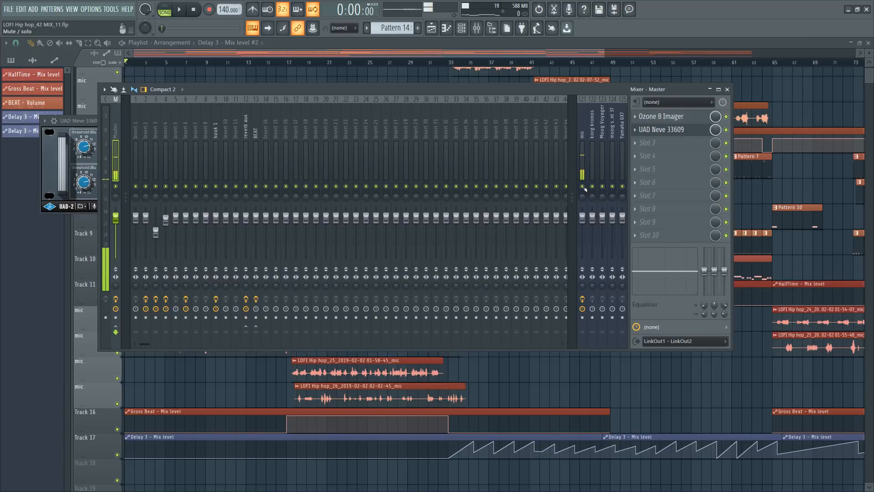
- Set the Neve 33609's Compress 1 gain to 6.0 dB during playback, then stop the song and unmute the mic
key(space)
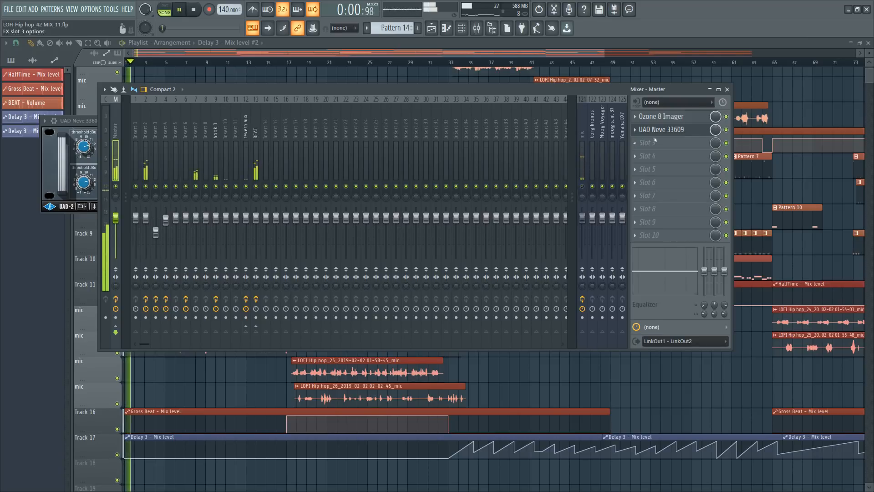
click(678, 129)
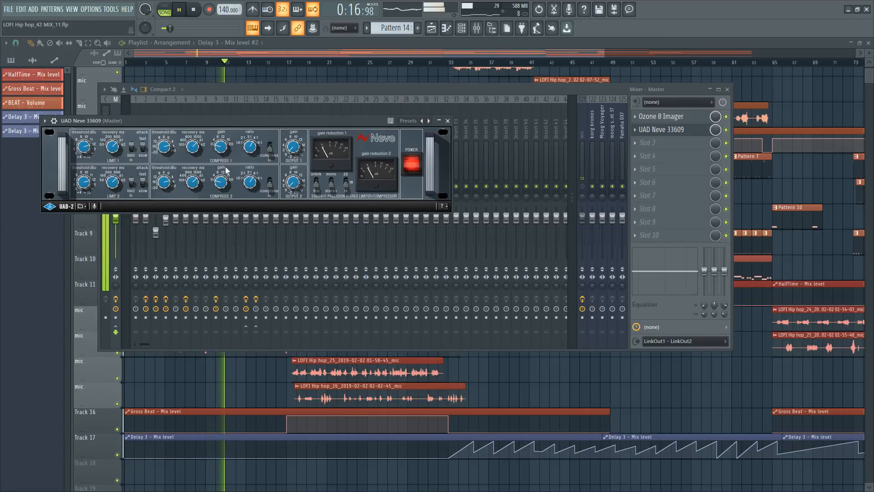
drag(217, 136, 221, 122)
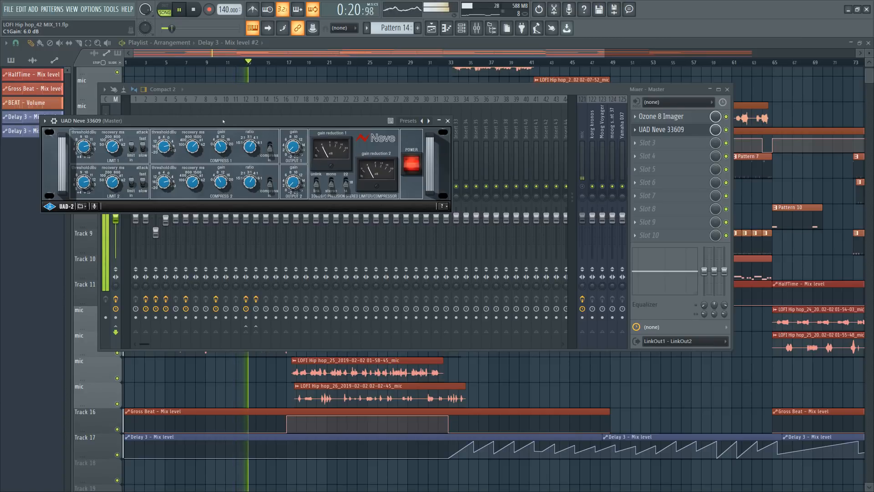
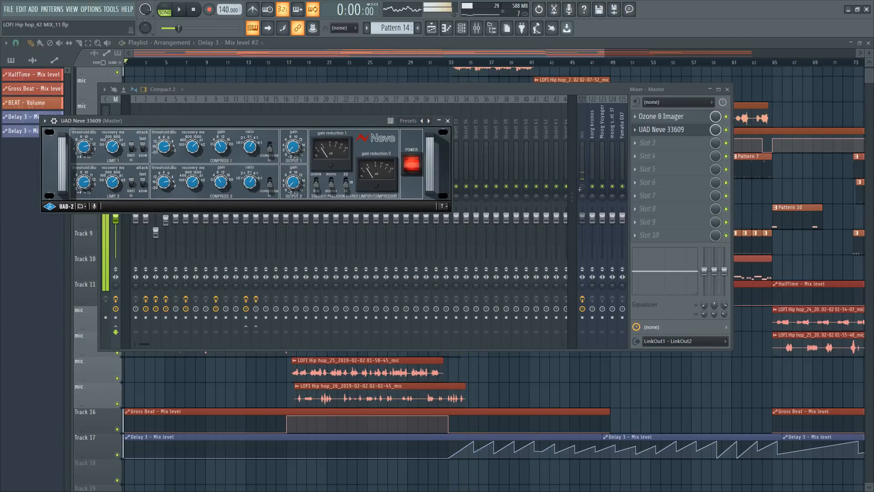
key(space)
click(584, 189)
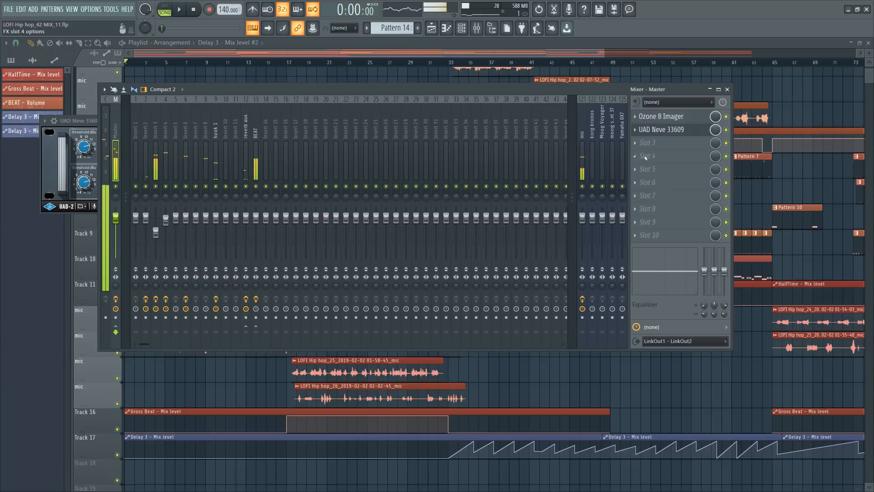
- Close the compressor's window and load a fresh UAD Neve 33609 in the master's slot 2
click(678, 131)
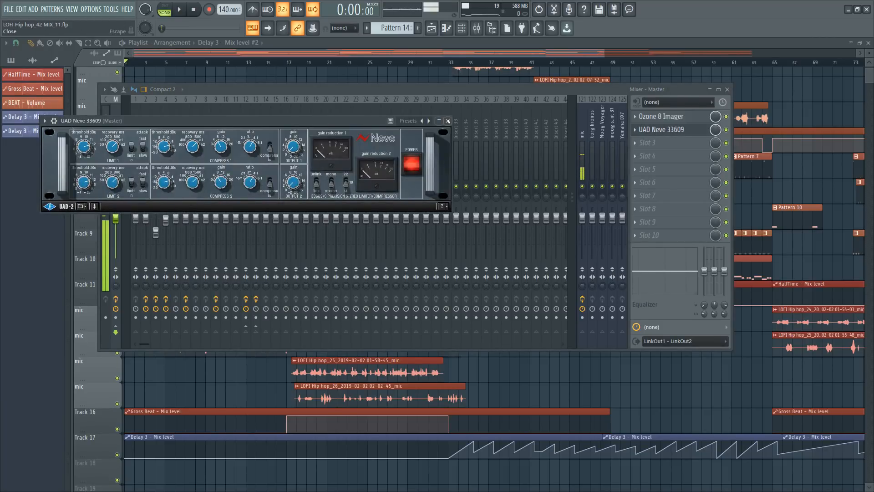
click(448, 121)
click(660, 142)
mouse_move(664, 142)
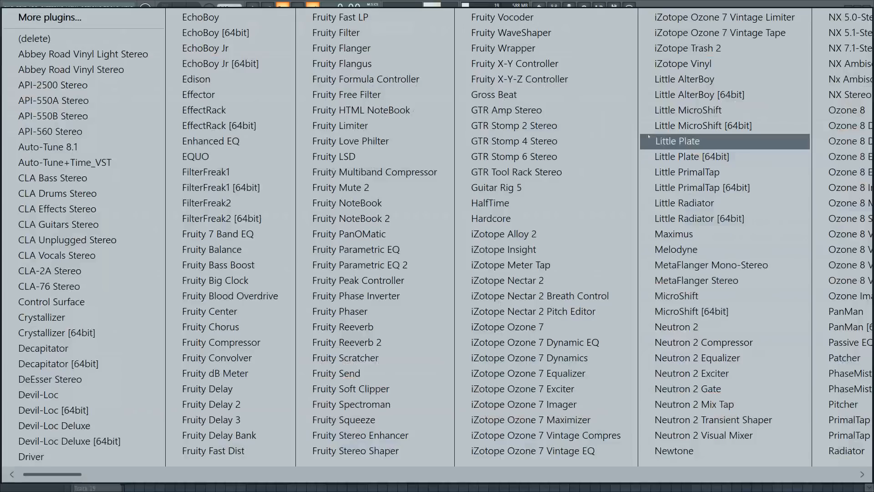
scroll(665, 154, down, 2)
scroll(637, 182, down, 5)
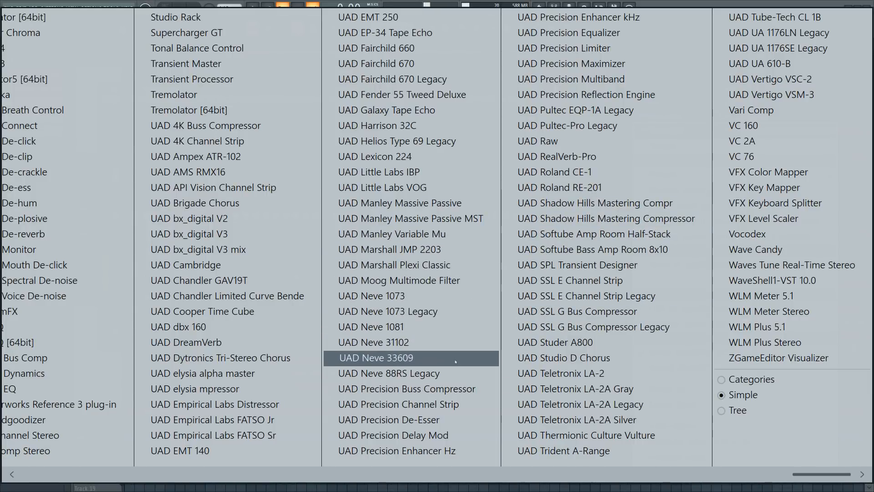
click(454, 357)
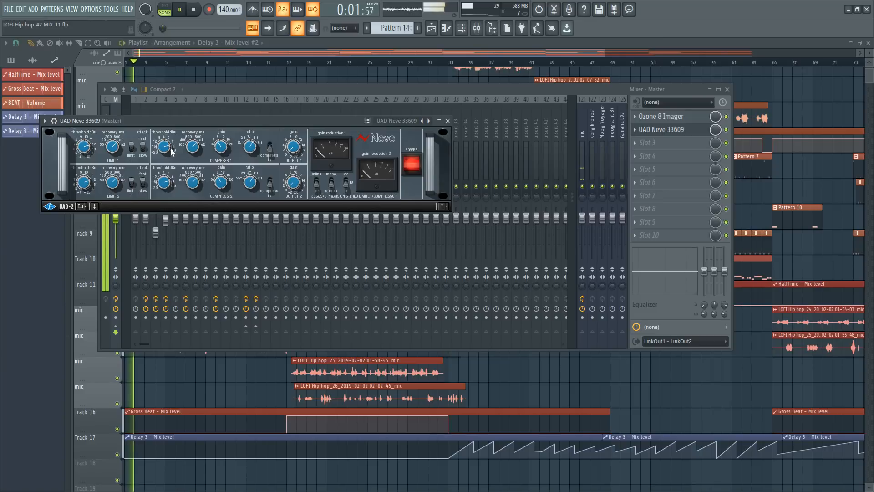
- Play the song's opening with the mic muted and the Neve 33609's gain reduction meters in view, then stop and unmute the mic
key(space)
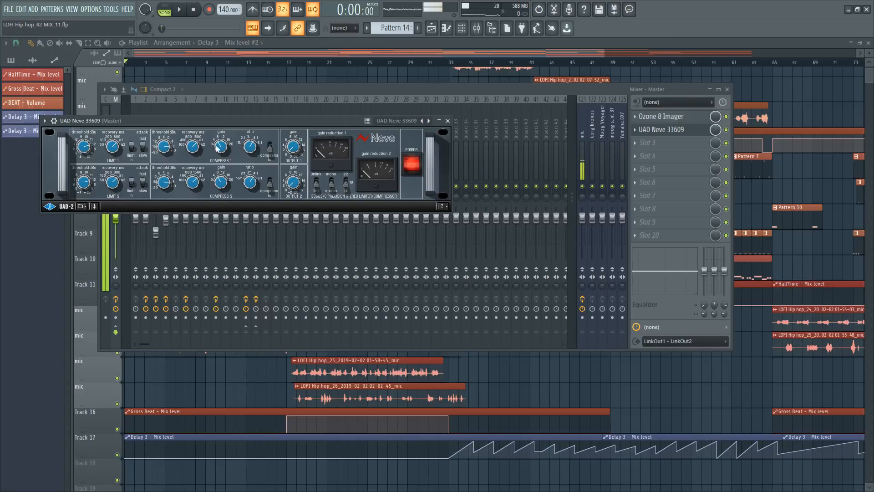
click(582, 187)
key(space)
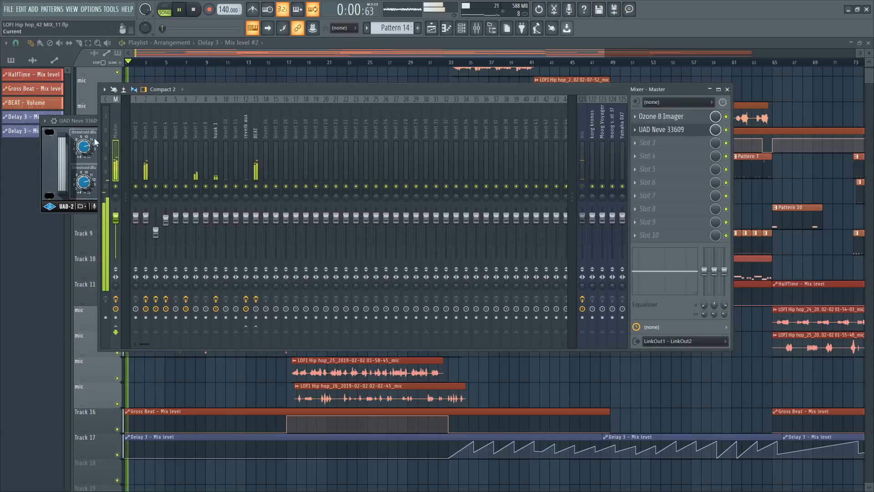
click(89, 121)
click(583, 186)
key(space)
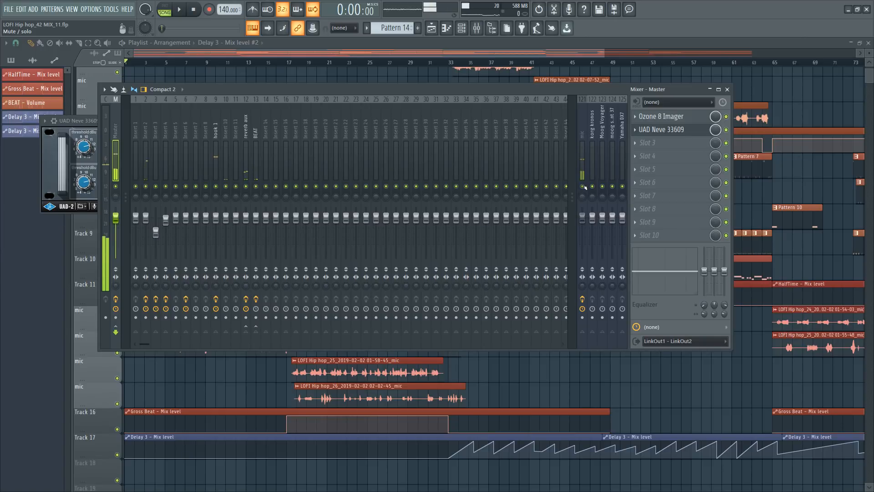
key(space)
click(89, 121)
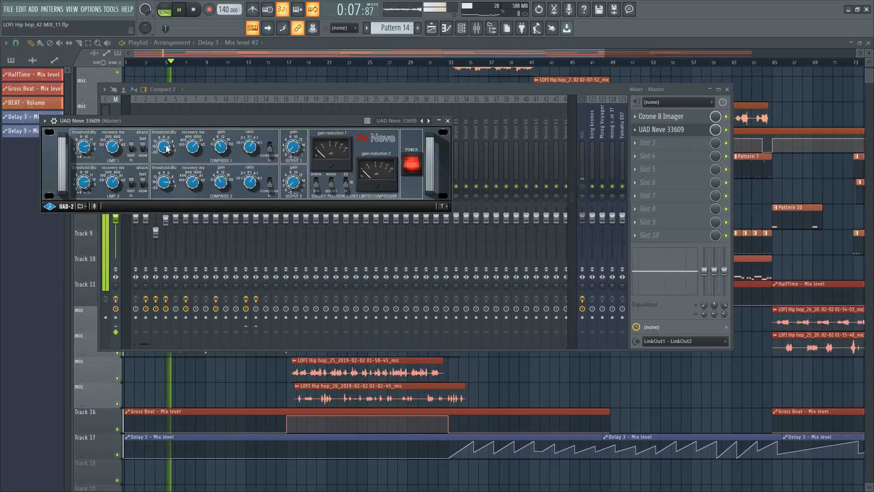
key(space)
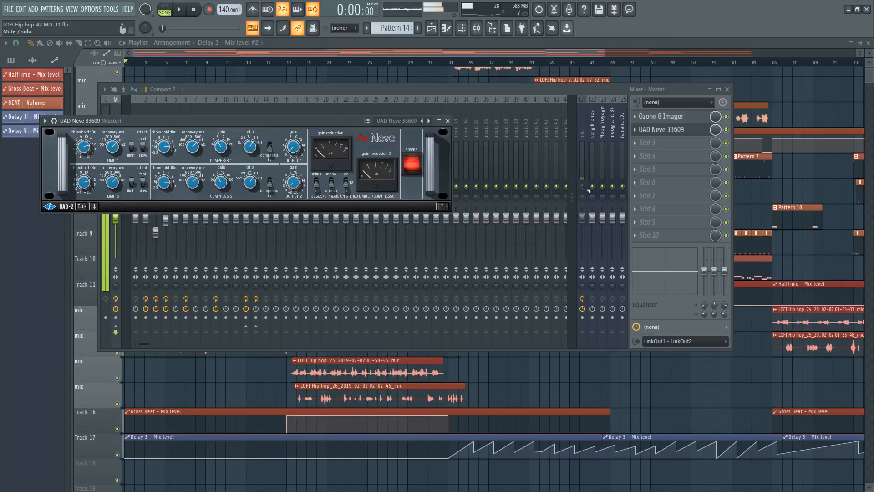
click(588, 190)
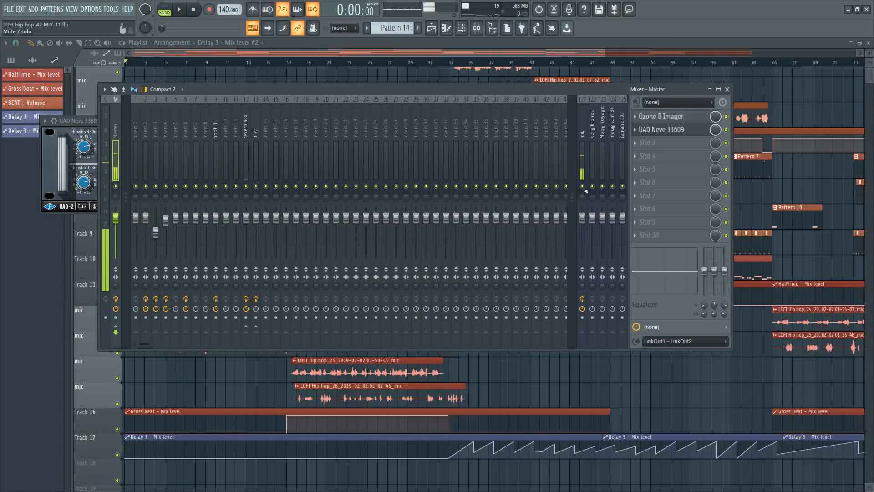
- Lower the BEAT channel's fader to 89% (-2.5 dB) while the song plays
key(space)
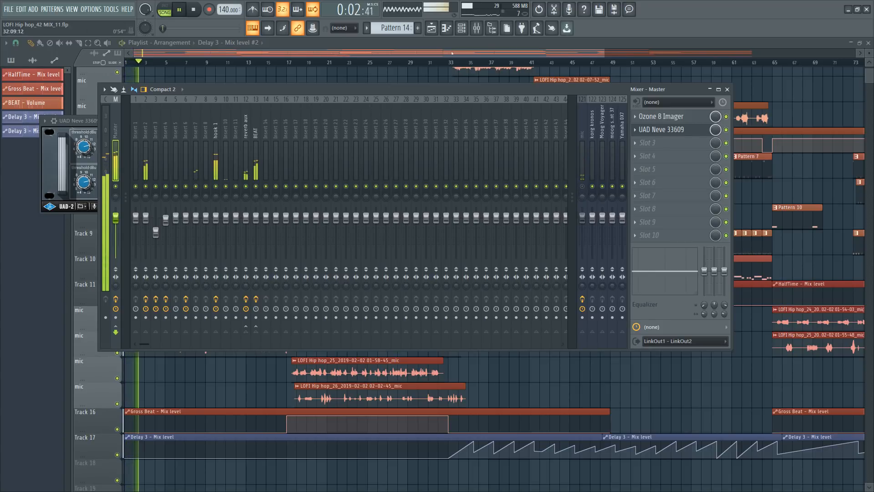
click(255, 228)
drag(256, 218, 256, 223)
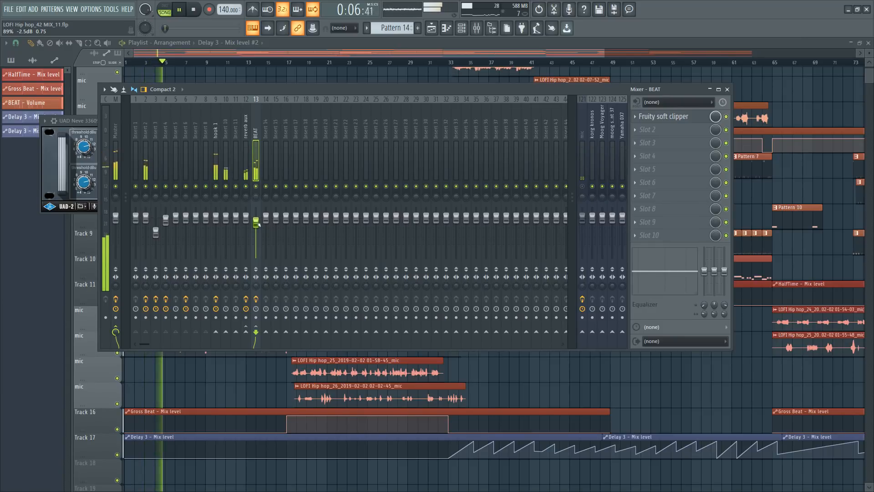
- Set the Neve 33609's Compress 1 ratio to 2:1, then close its window, stop playback and unmute the mic
click(83, 121)
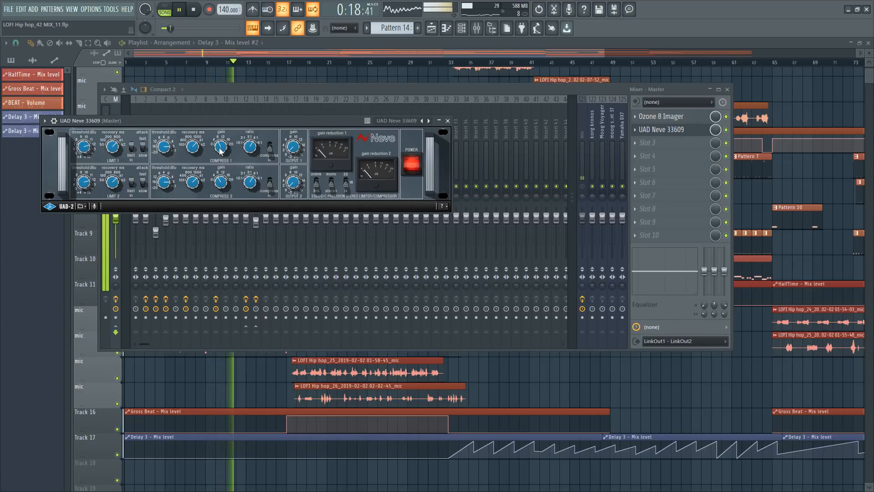
drag(249, 162, 251, 191)
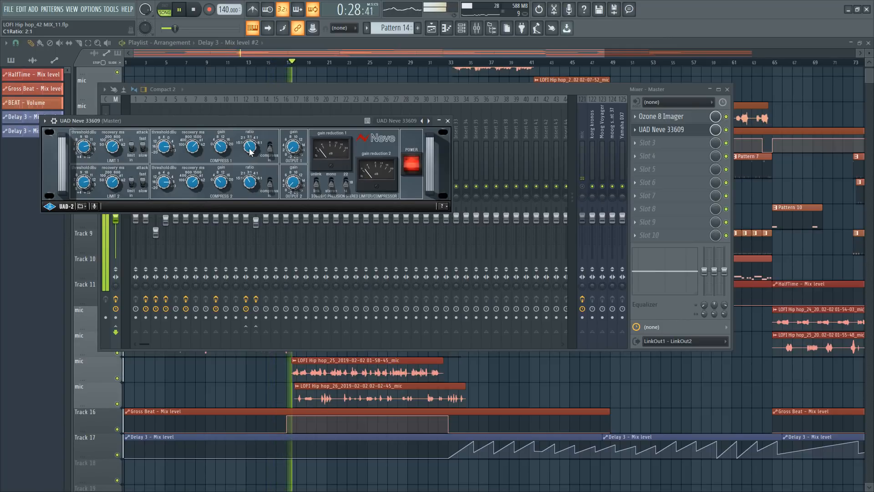
click(447, 121)
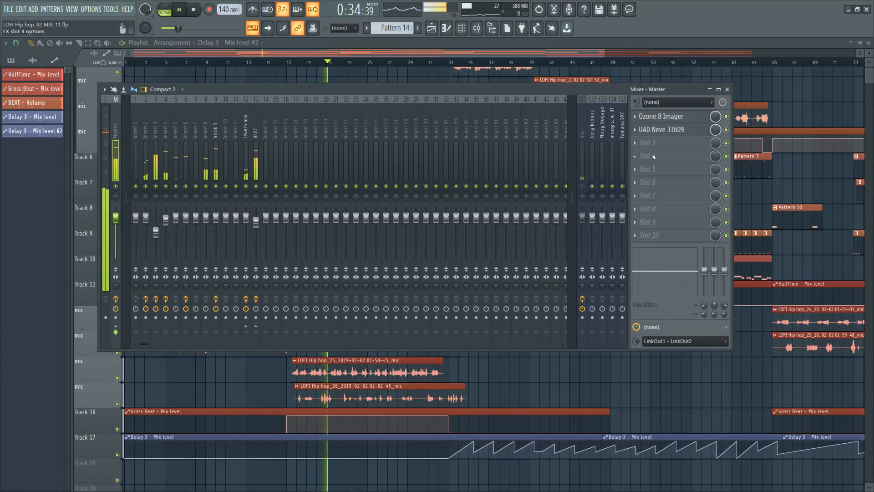
key(space)
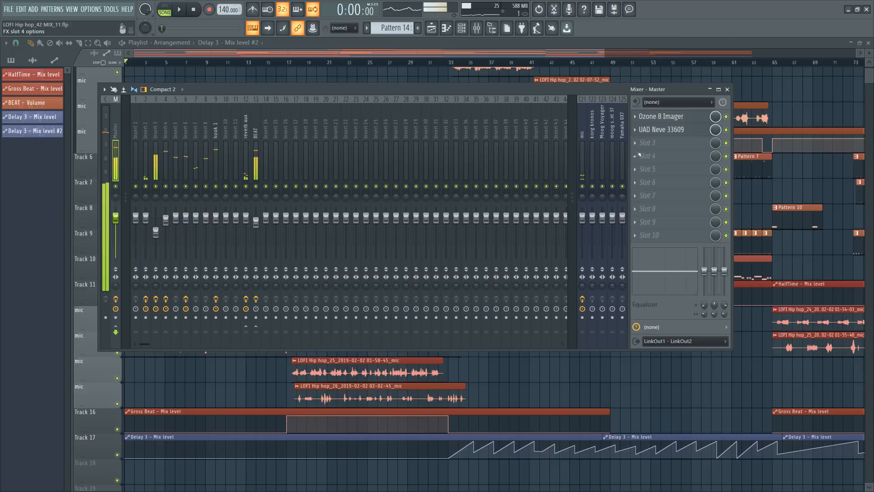
click(584, 186)
- Restart the song and load UAD bx_digital V3 in the master's slot 3
key(space)
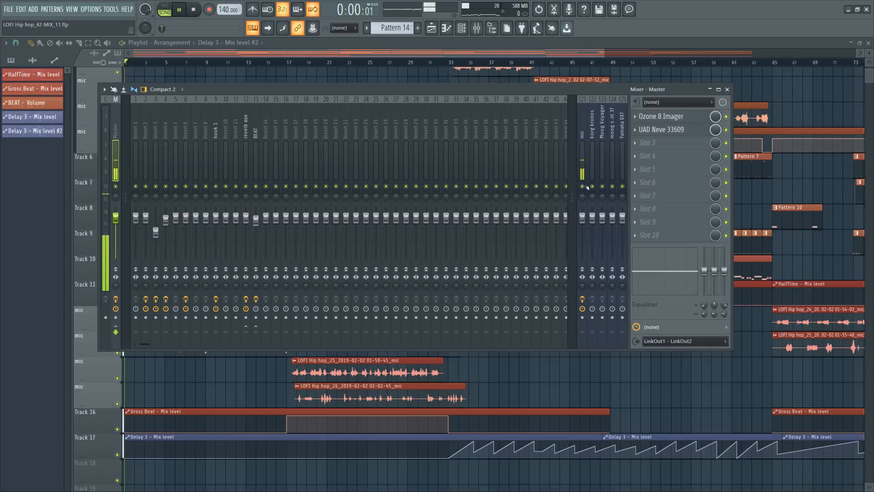
click(647, 148)
scroll(473, 264, down, 5)
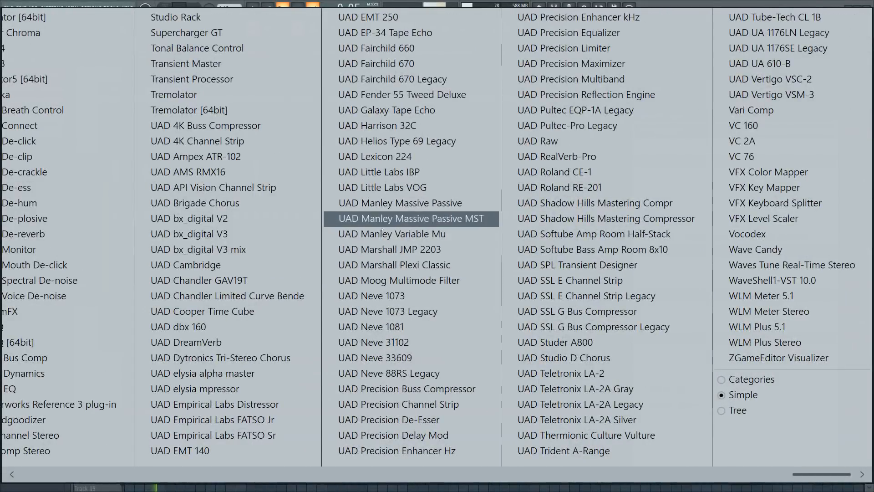
click(202, 234)
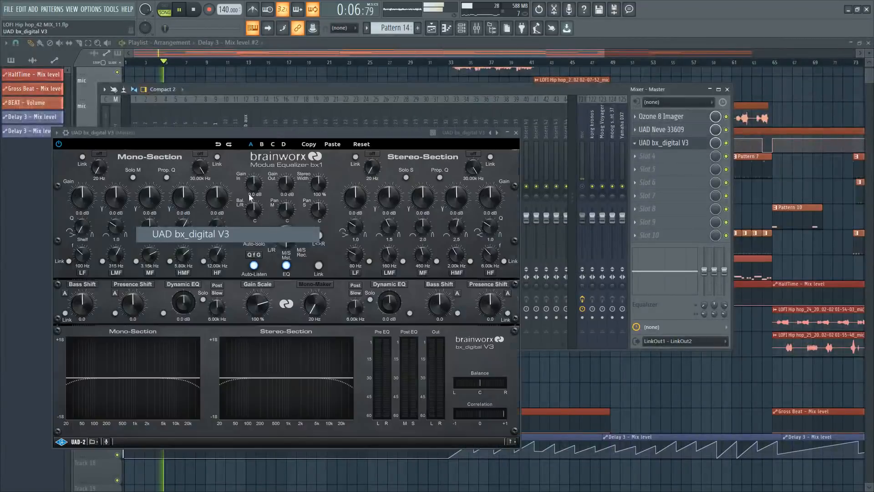
- Restart playback from the beginning and move UAD bx_digital V3 from slot 3 to slot 6 on the master
key(space)
click(587, 188)
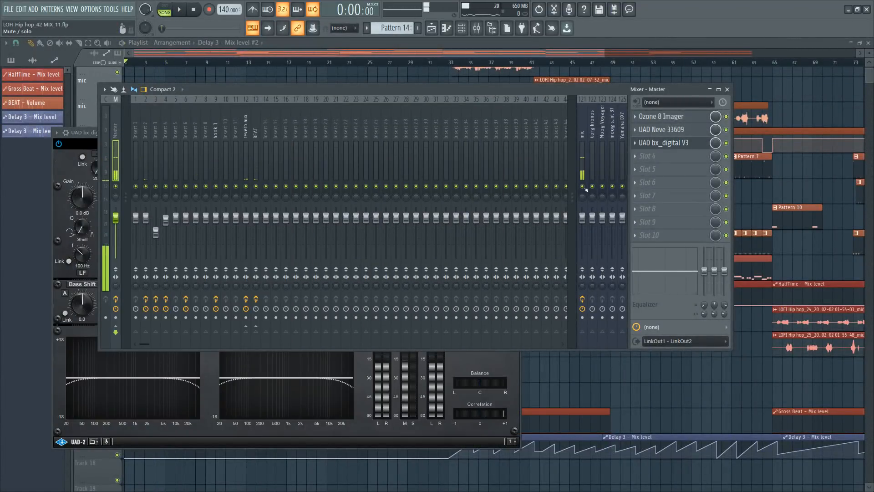
key(space)
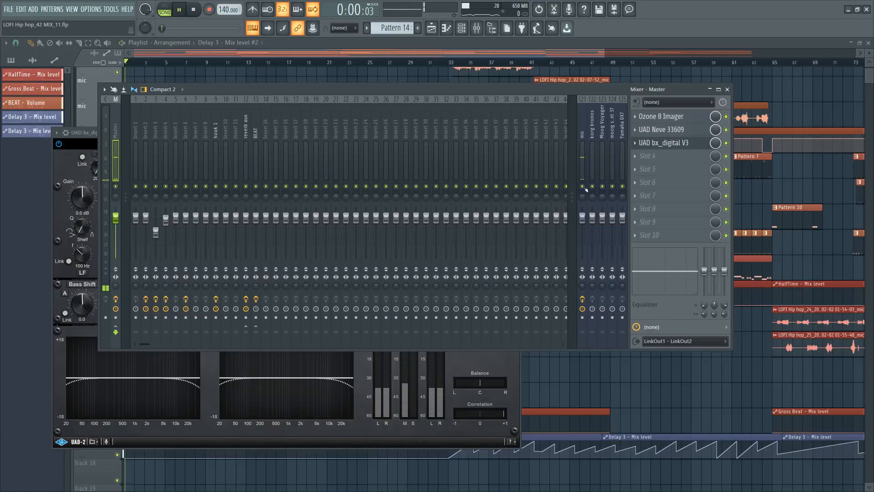
drag(646, 142, 643, 170)
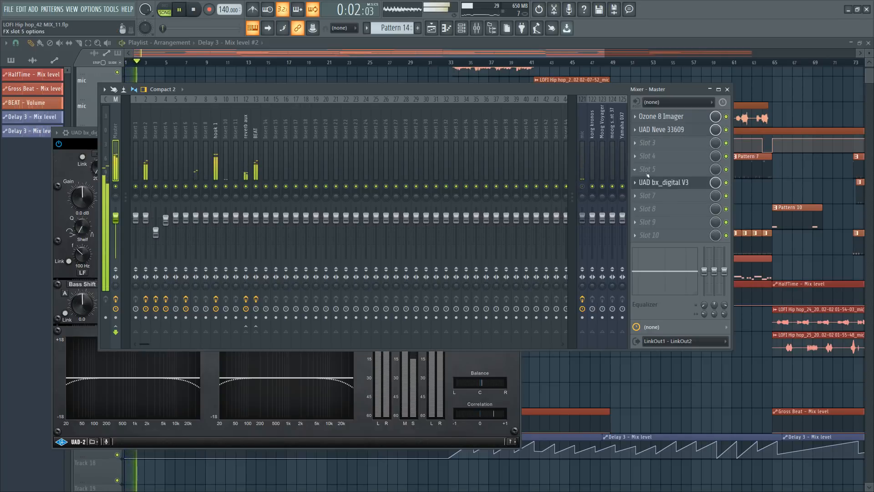
- Move UAD bx_digital V3 up to slot 4 on the master and open its window
click(651, 143)
scroll(420, 222, right, 6)
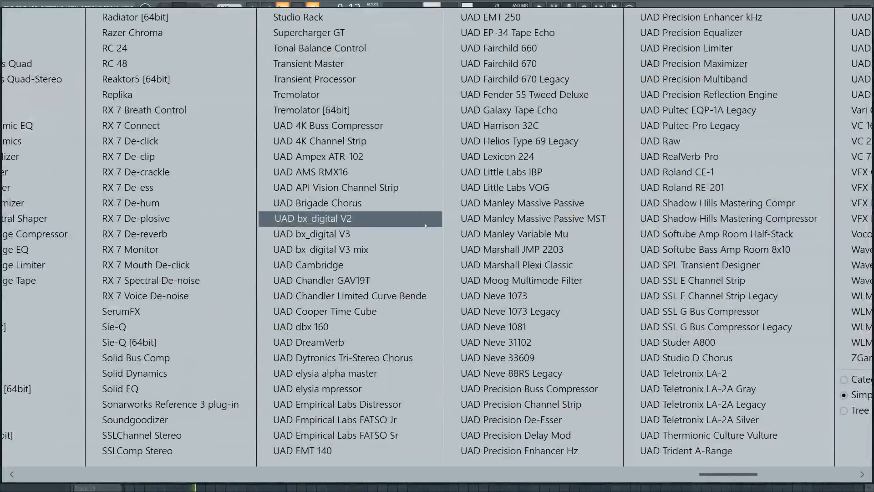
click(376, 231)
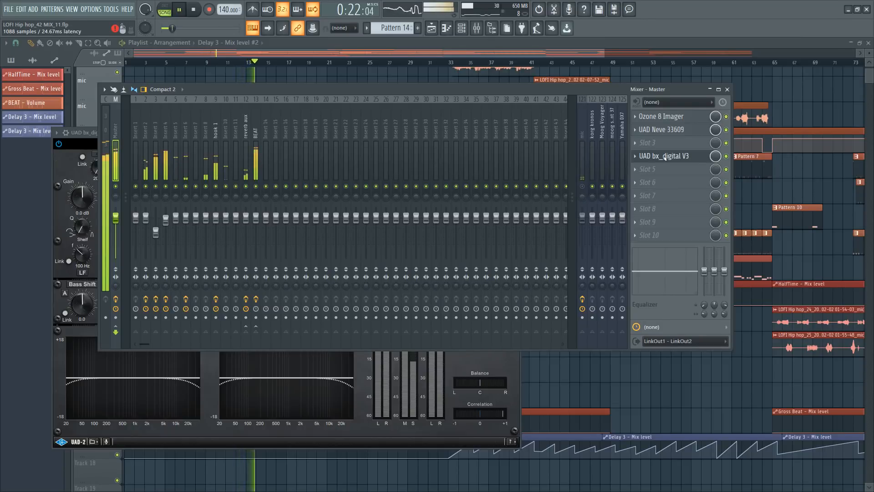
click(664, 156)
click(665, 156)
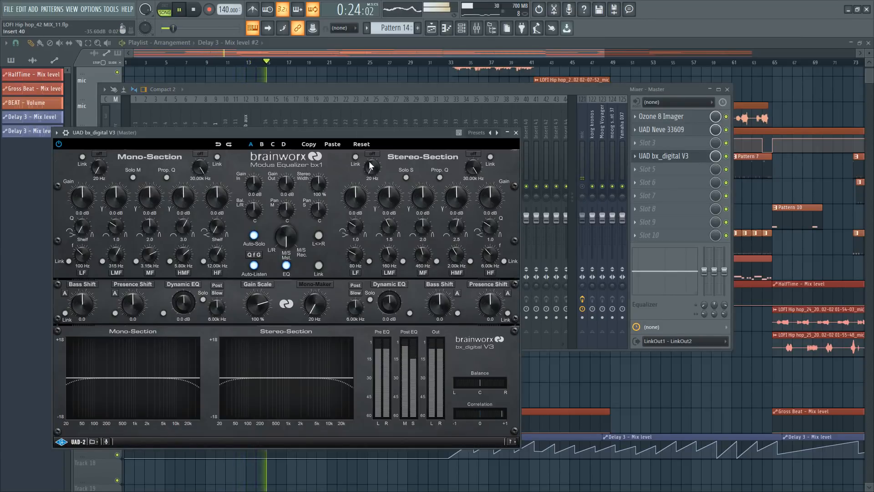
- Solo the Stereo-Section and set its LMF band to 603 Hz, Q 1.5 and +0.4 dB, restarting the song
click(406, 178)
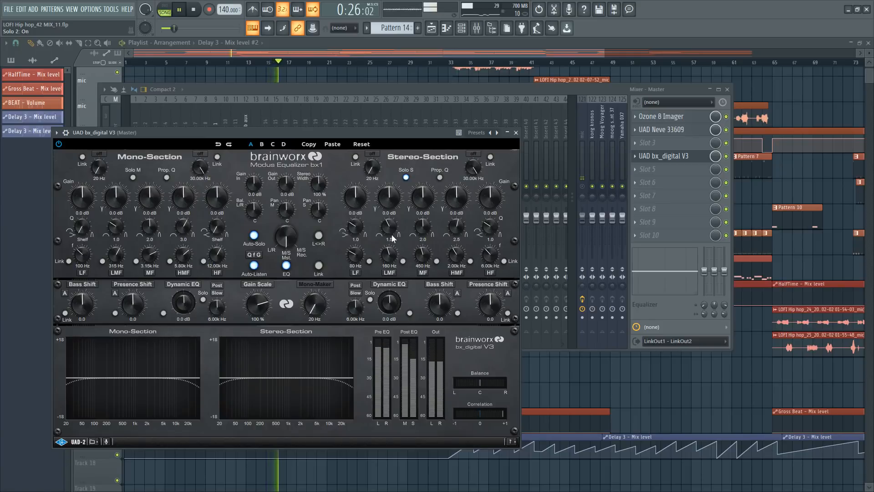
drag(386, 253, 387, 233)
key(space)
key(space)
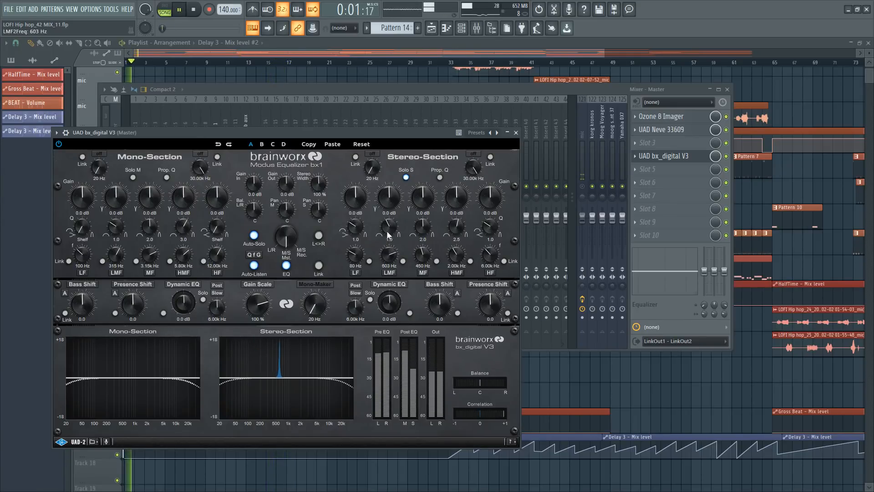
drag(387, 199, 389, 206)
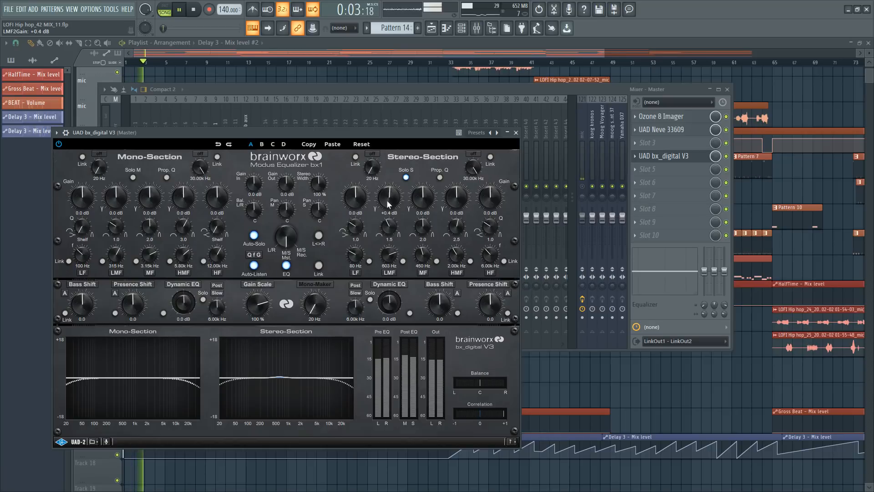
- Set the Stereo-Section's MF band to -1.0 dB at 3.68 kHz and its HMF band to +1.7 dB at 11.85 kHz
drag(427, 259, 428, 238)
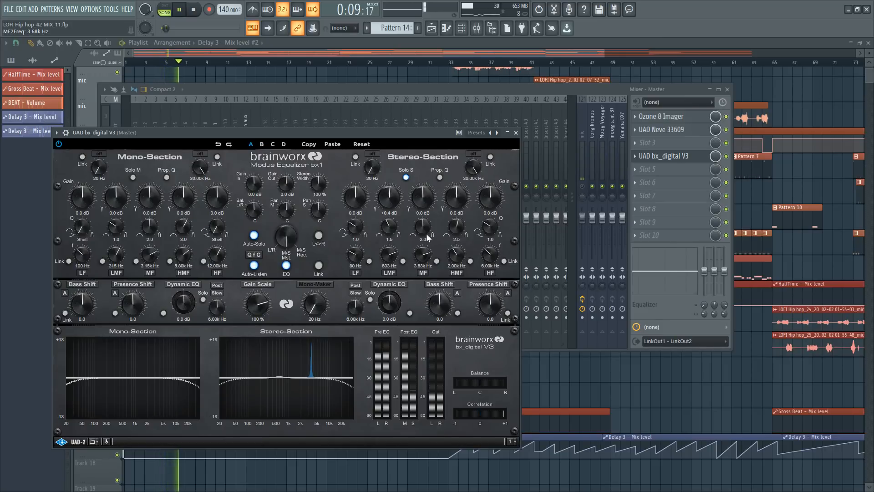
drag(423, 192, 425, 194)
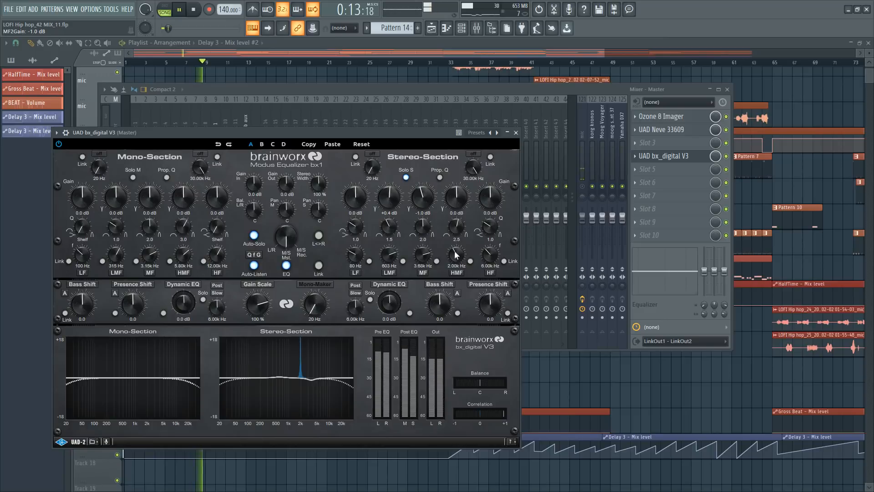
drag(456, 255, 458, 202)
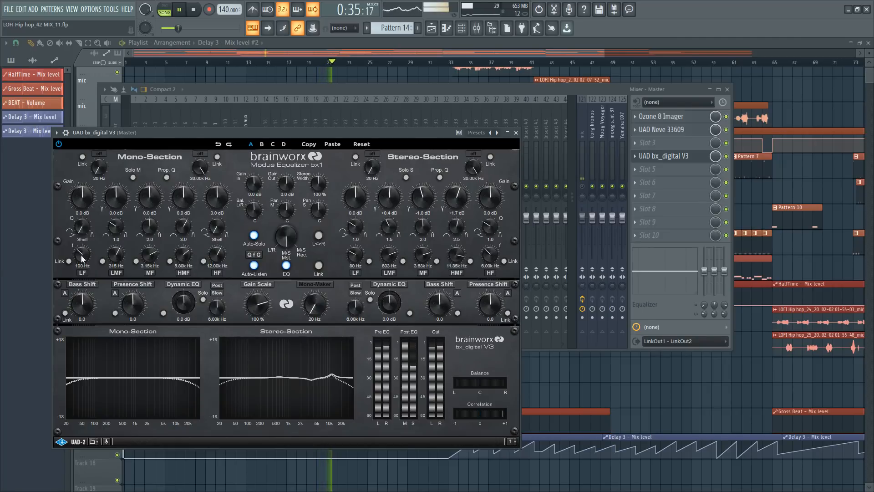
- In the Mono-Section, set LF to Q 3.2 and +0.7 dB, and MF to Q 2.1, 2.45 kHz and +0.9 dB
drag(81, 230, 83, 206)
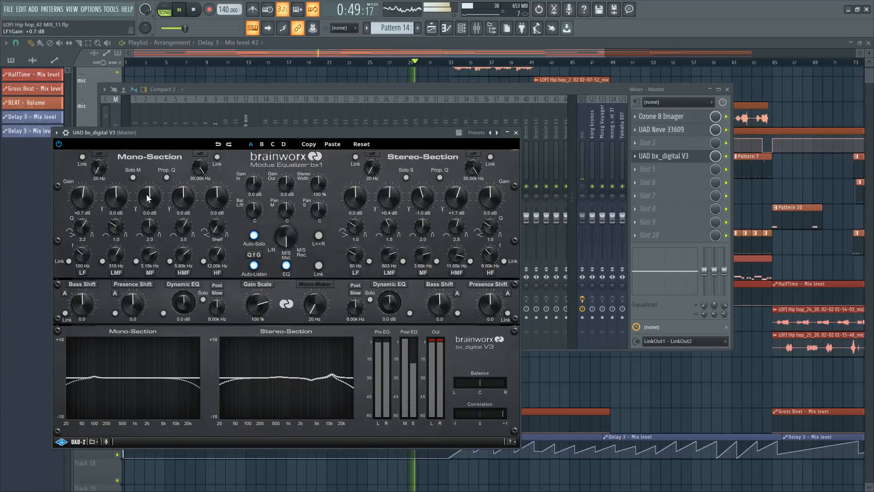
drag(147, 226, 145, 223)
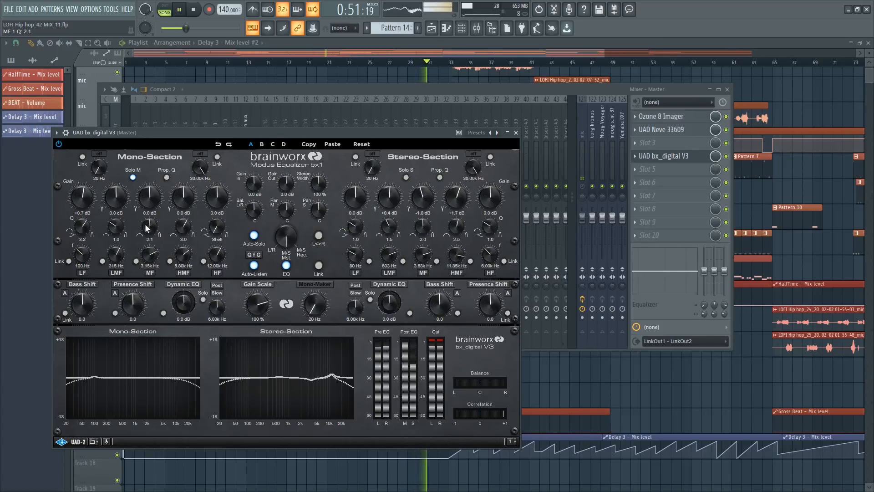
drag(150, 254, 150, 261)
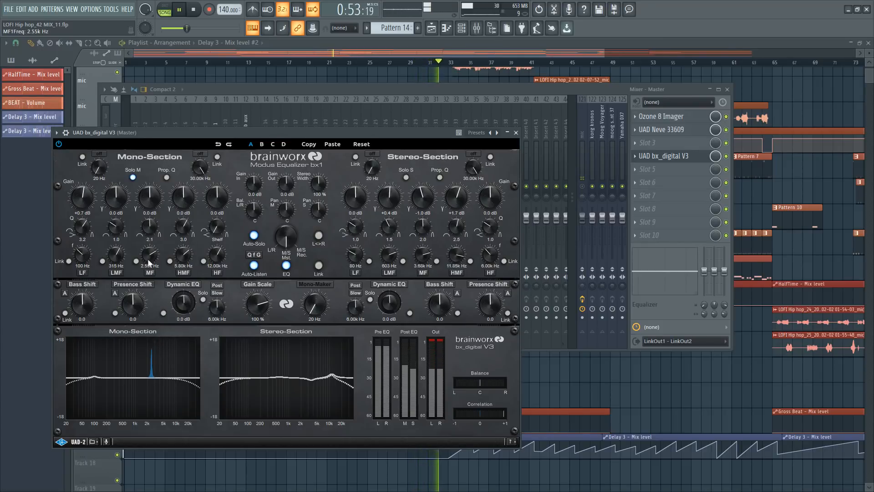
drag(148, 259, 148, 261)
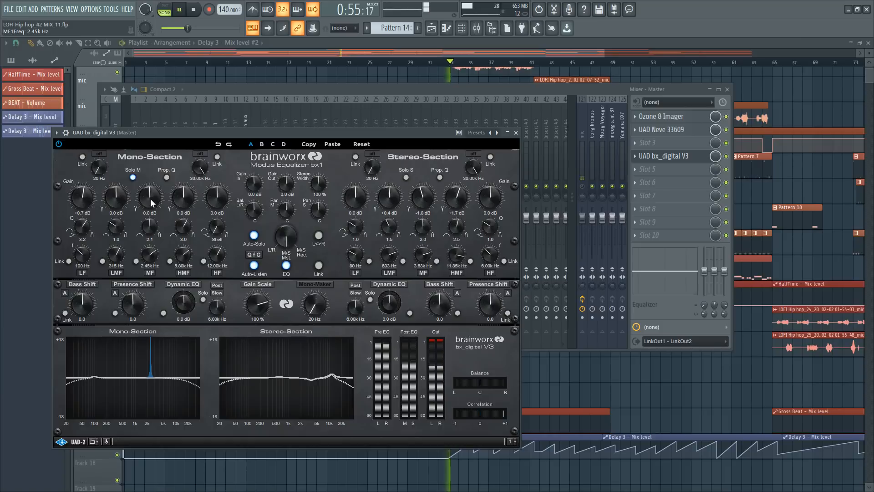
drag(150, 199, 150, 195)
key(space)
key(space)
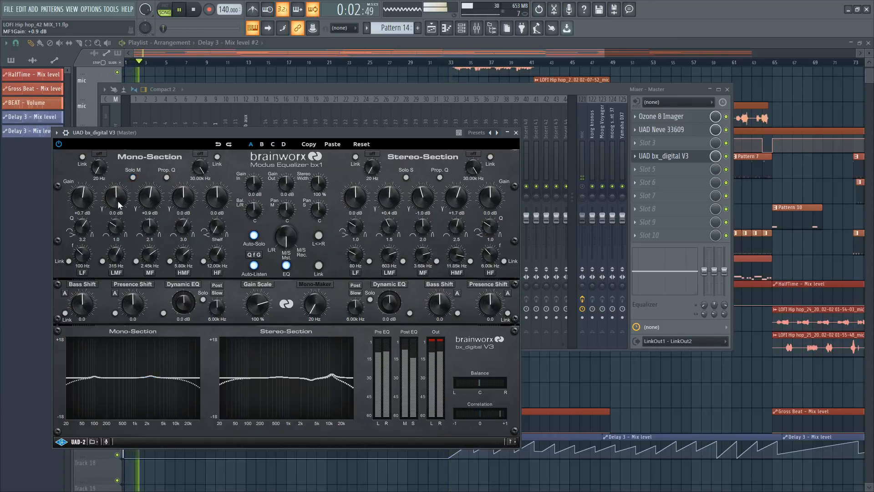
- Set the Mono-Section's LMF band to -1.6 dB at 382 Hz and close the bx_digital V3 window
drag(117, 253, 117, 254)
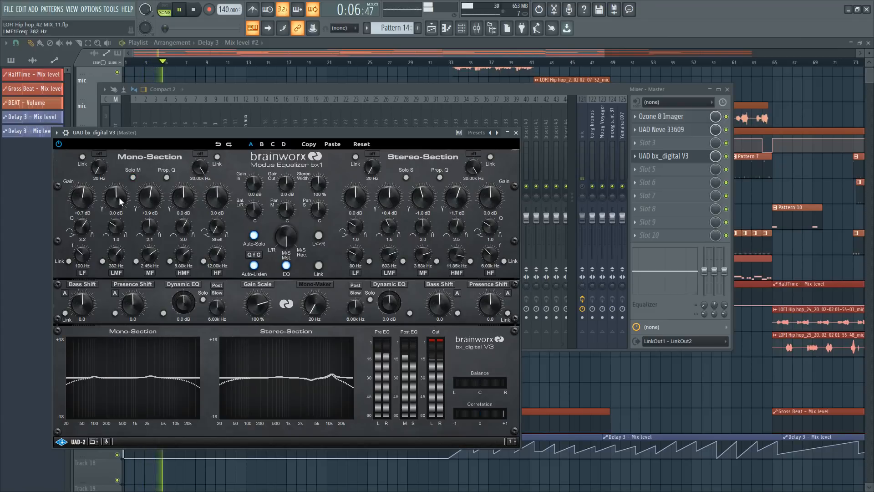
mouse_move(118, 197)
mouse_down()
mouse_move(115, 219)
mouse_move(116, 198)
mouse_up()
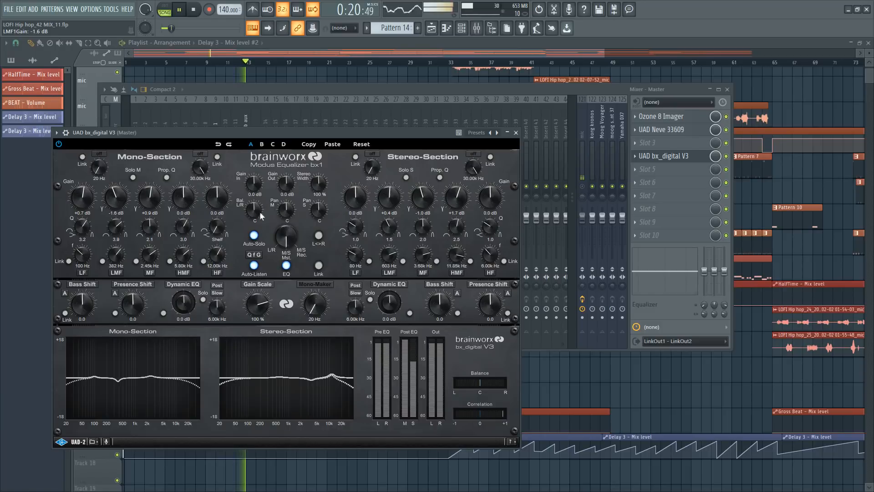
click(515, 133)
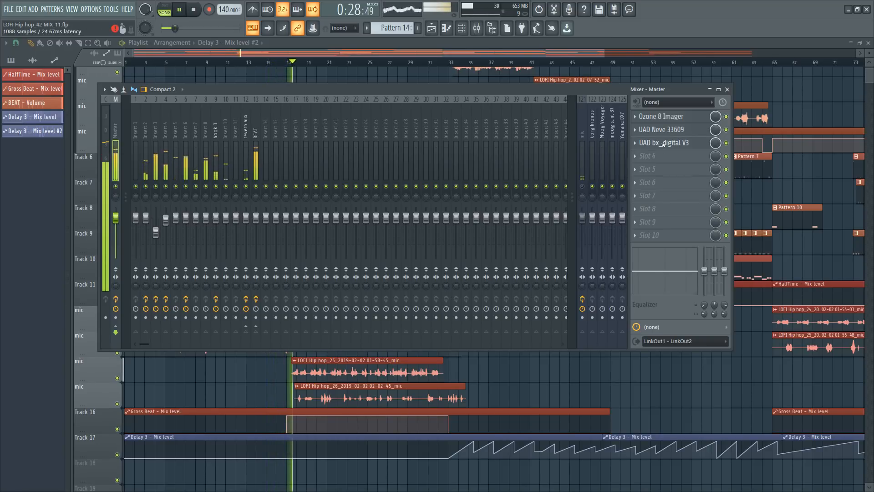
- Load Ozone 8 Maximizer in slot 4 of the master
click(663, 145)
scroll(475, 228, down, 5)
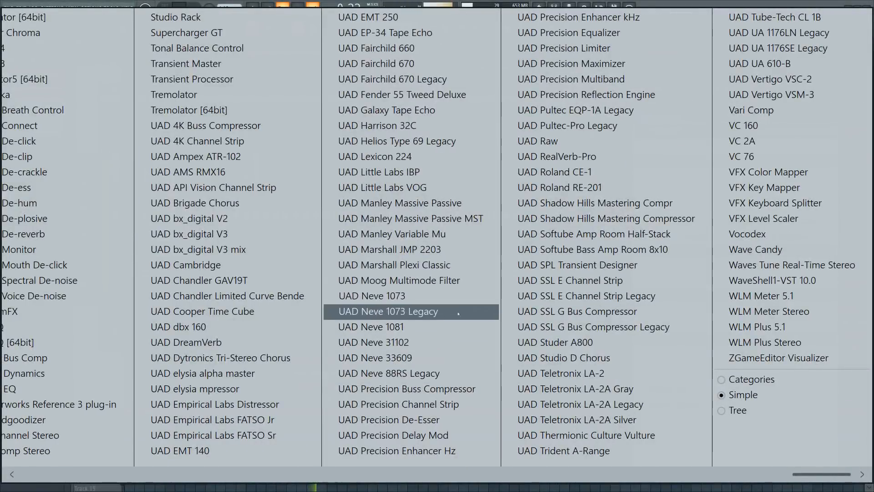
scroll(421, 313, up, 10)
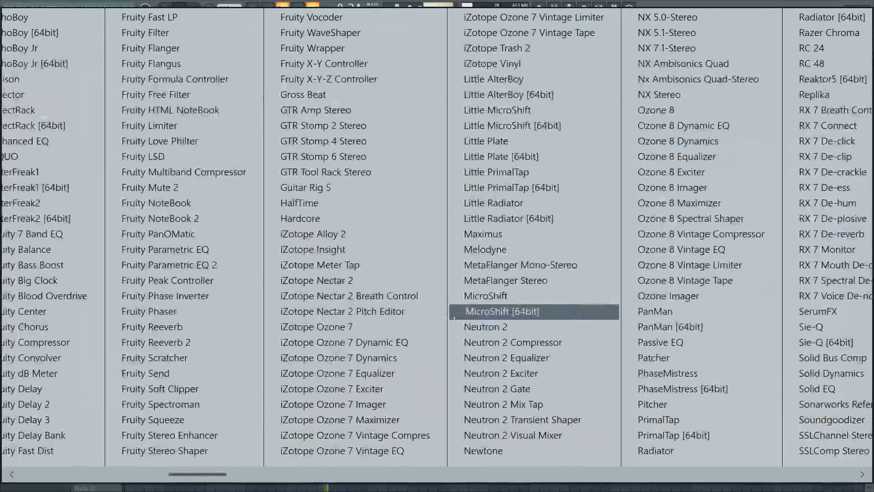
scroll(126, 358, down, 5)
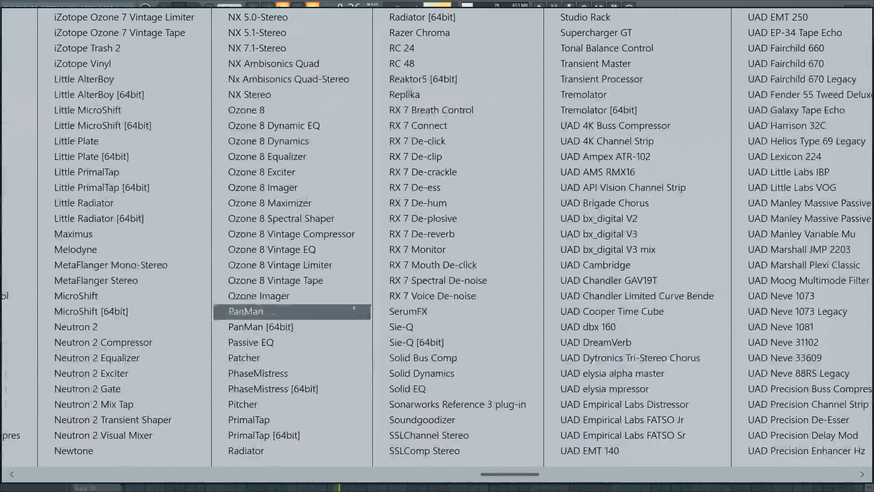
click(310, 203)
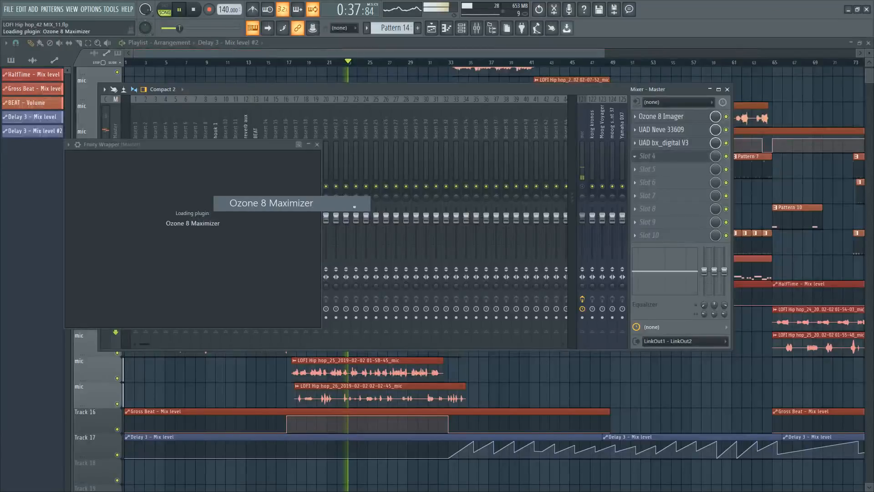
- Stop playback to unmute the mic channel and pull its fader down to 0%, then restart the song
key(space)
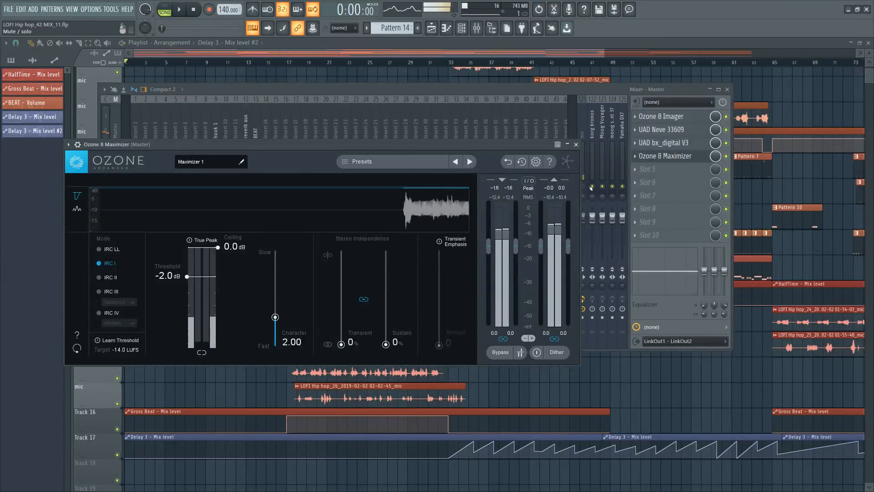
click(582, 186)
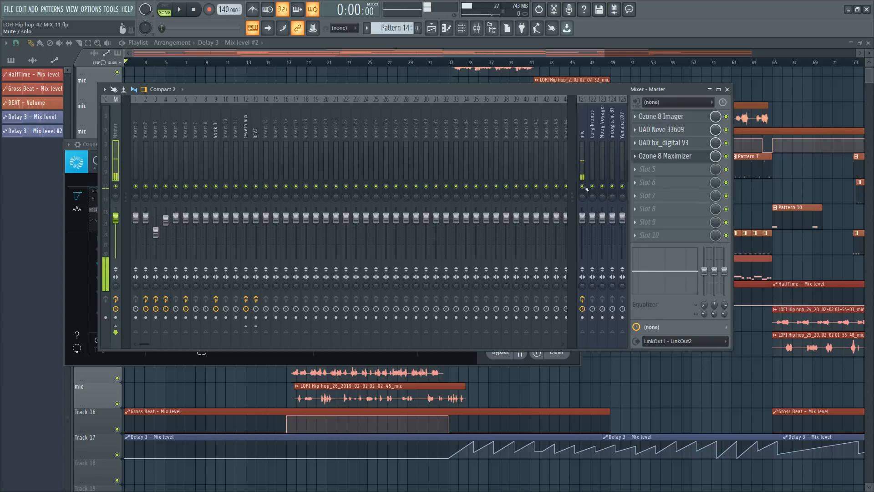
drag(582, 218, 582, 257)
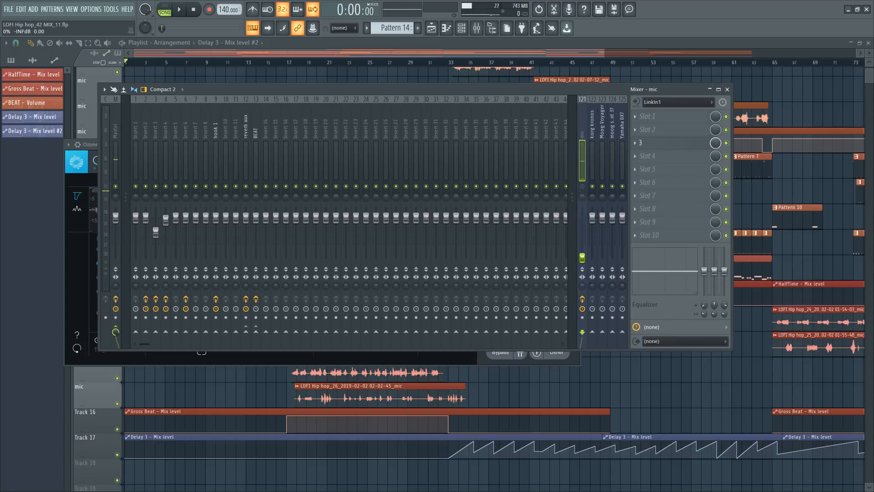
key(space)
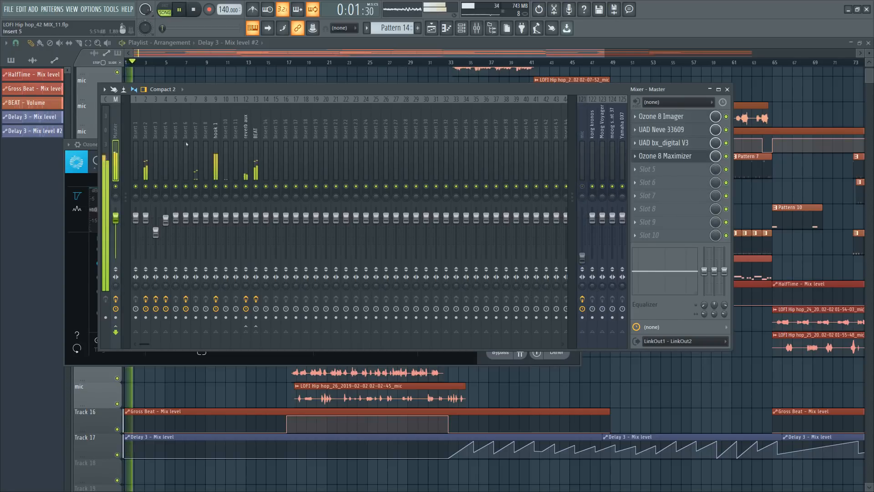
- In Ozone 8 Maximizer, set the ceiling to -1.0 dB, enable True Peak and lower the threshold to -5.2 dB
click(677, 157)
click(665, 156)
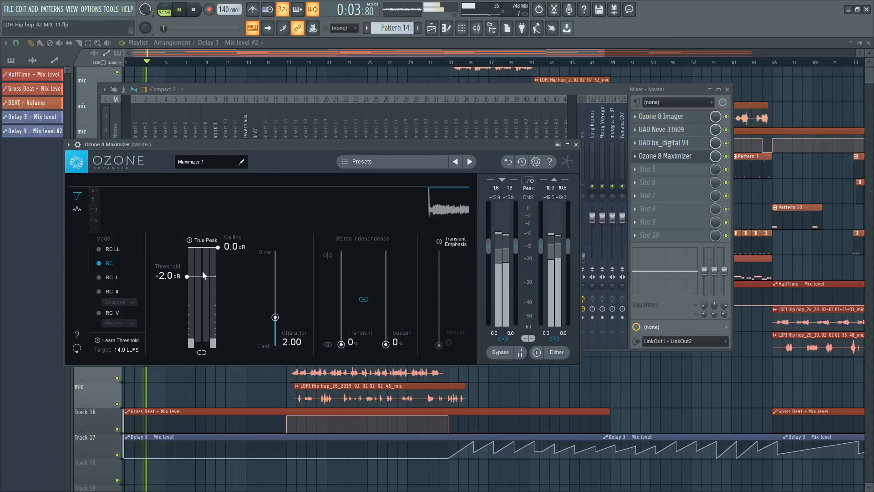
drag(232, 249, 233, 266)
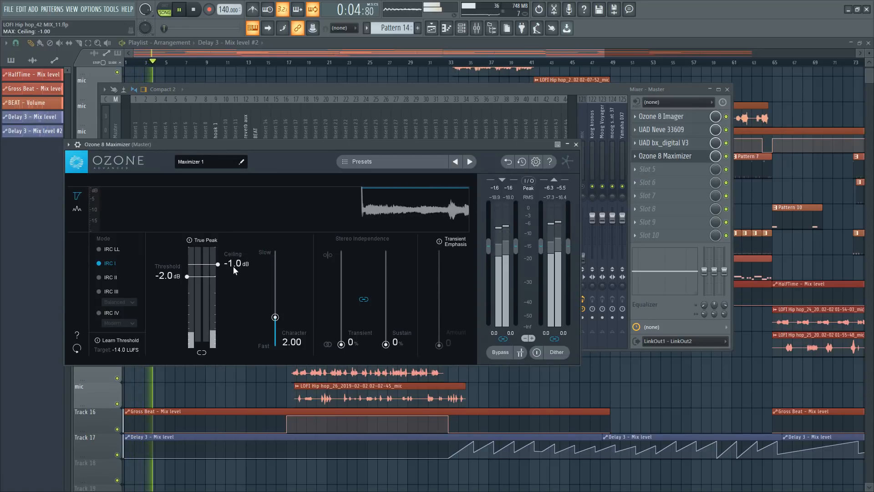
click(198, 238)
drag(169, 275, 176, 299)
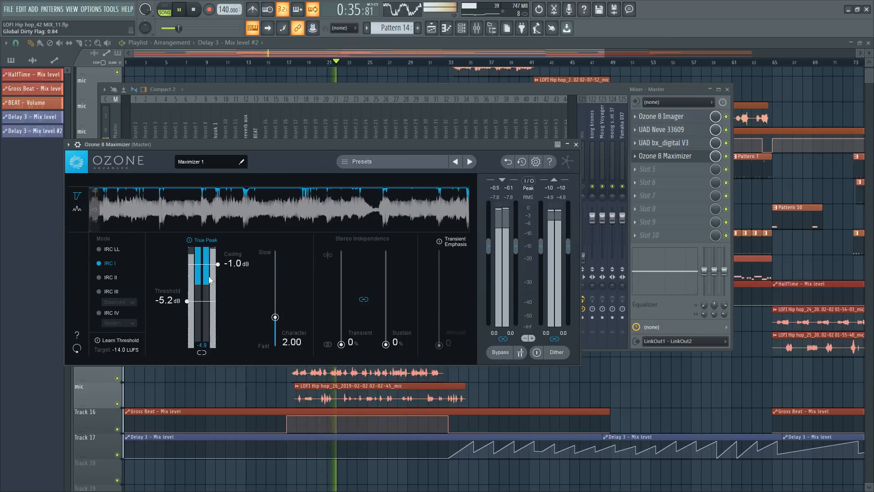
- Copy the Maximizer's threshold value and try a threshold of -5.3 dB
click(173, 301)
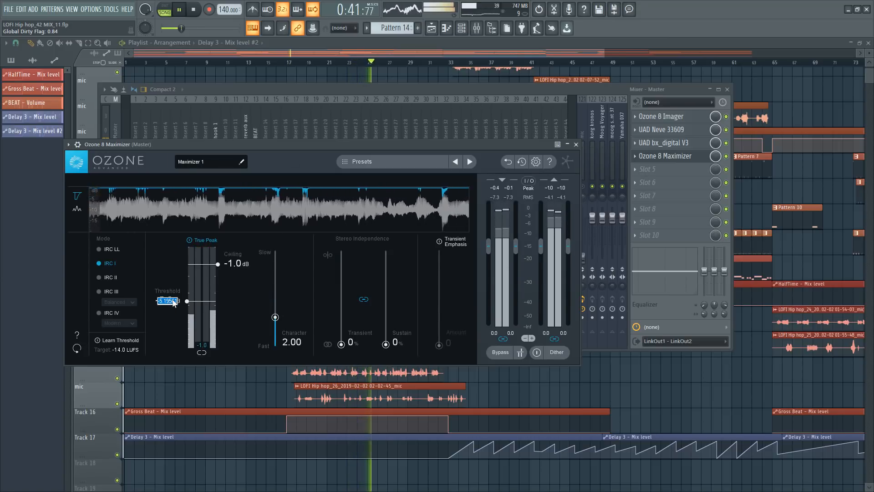
right_click(173, 302)
click(75, 329)
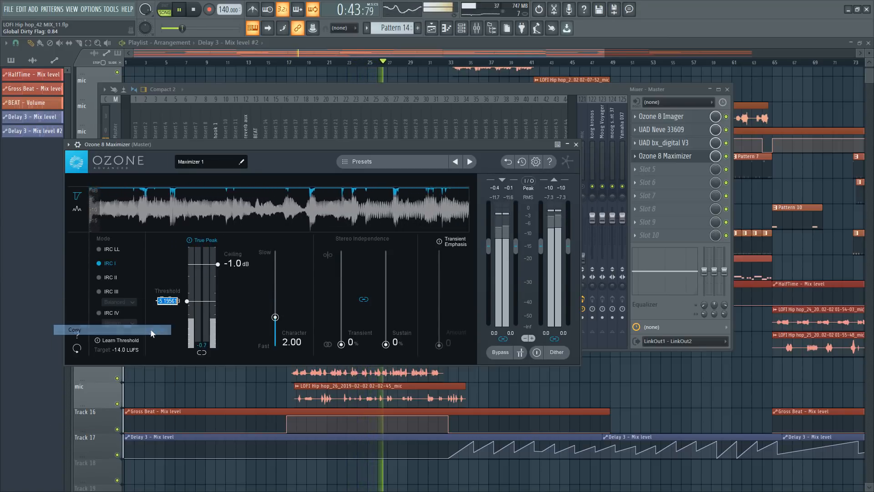
click(154, 266)
scroll(171, 301, down, 1)
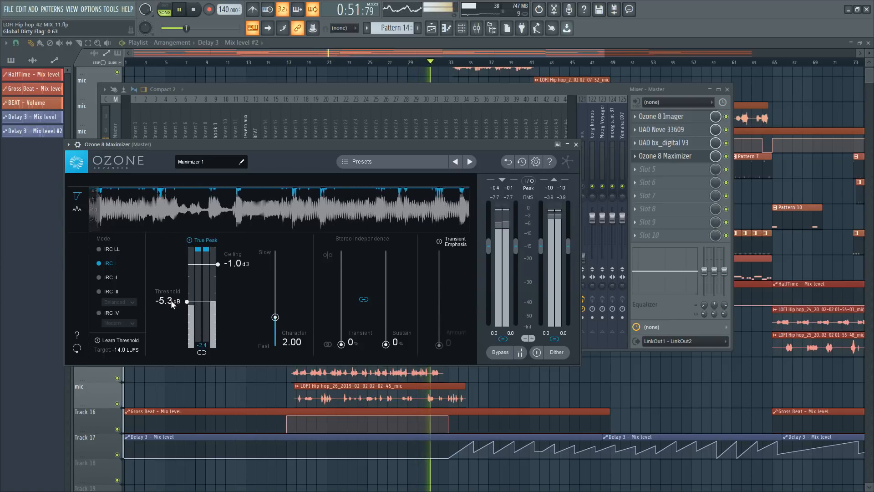
- Set the Maximizer's threshold to -5.2 dB and close its window
double_click(171, 300)
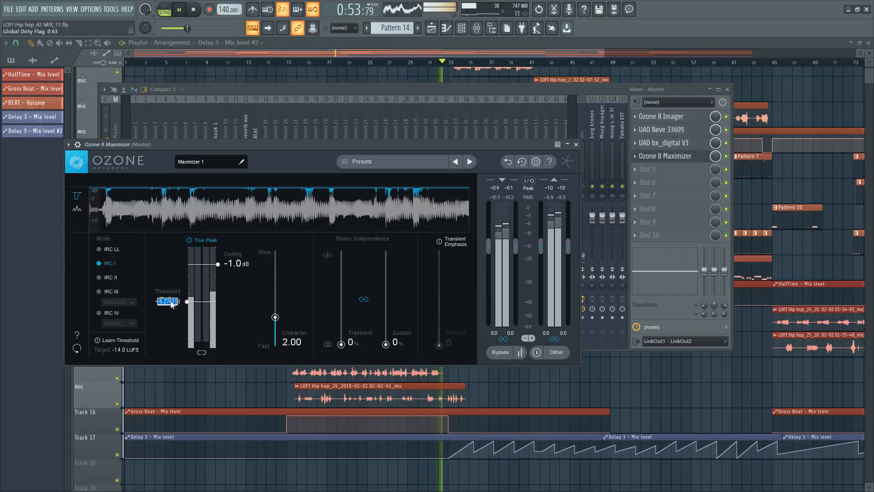
text(-5.2)
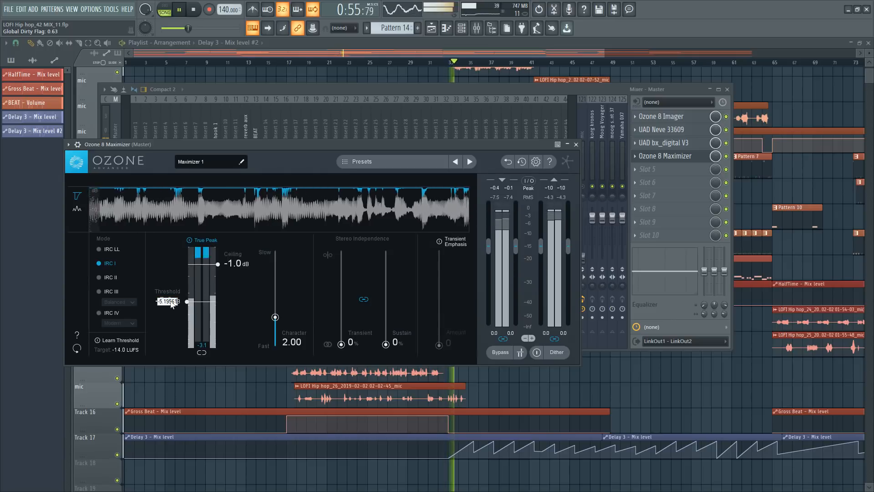
key(Return)
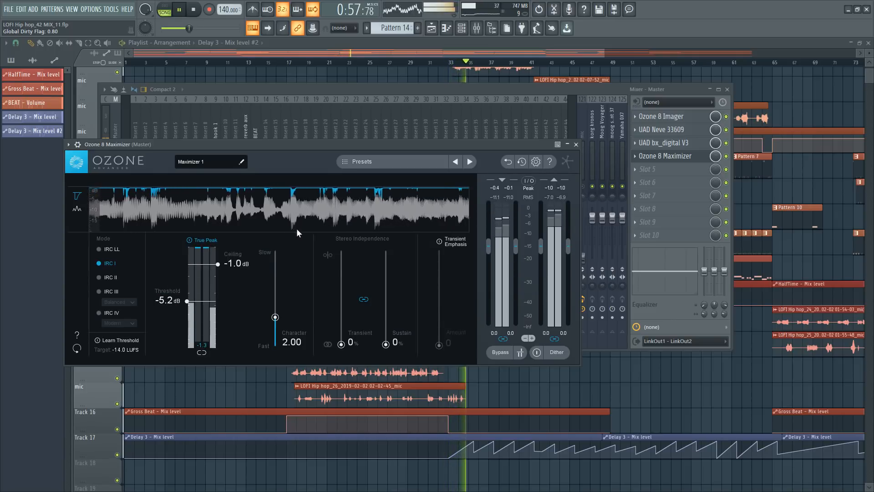
click(575, 144)
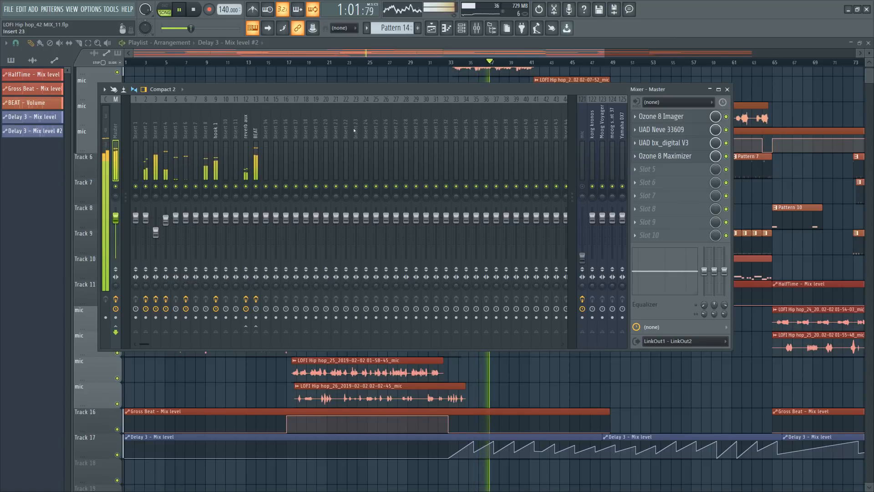
- Review the arrangement and the hook 1 channel's effect chain while the song plays
click(420, 55)
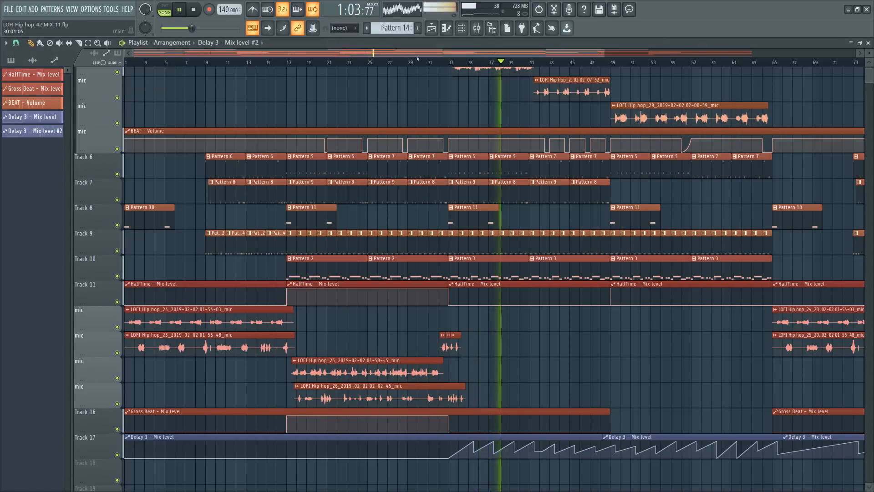
scroll(420, 64, down, 3)
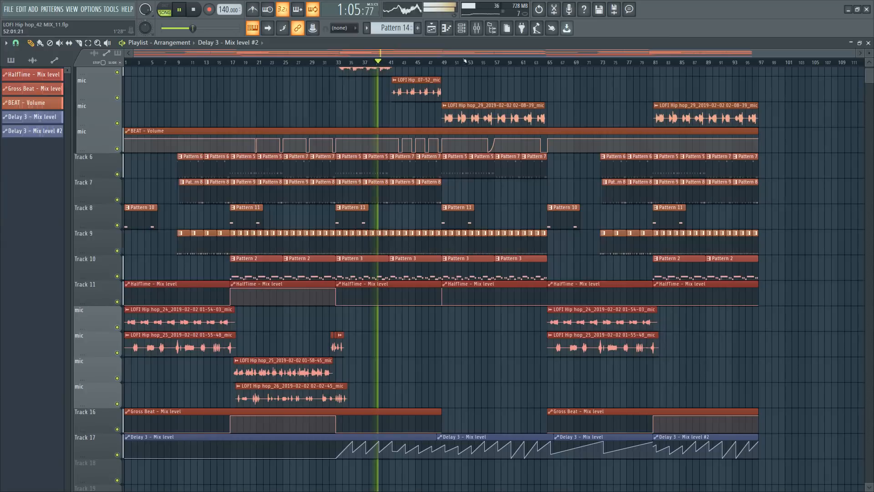
click(477, 28)
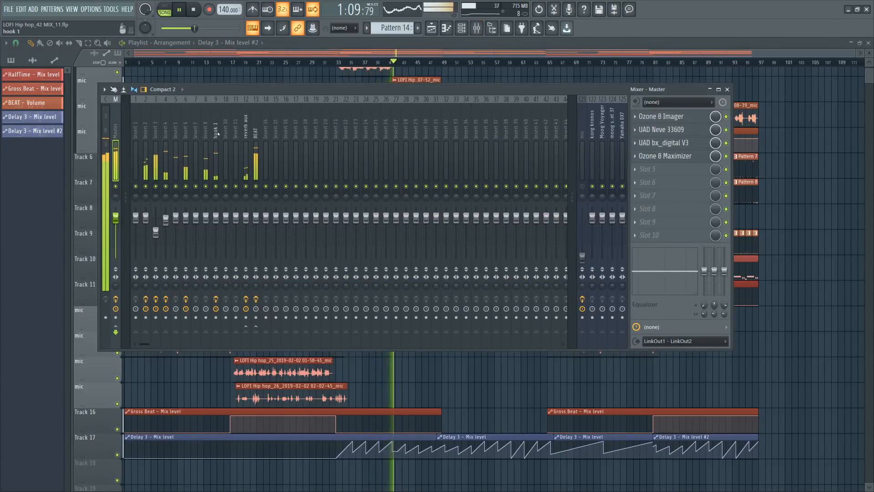
click(214, 127)
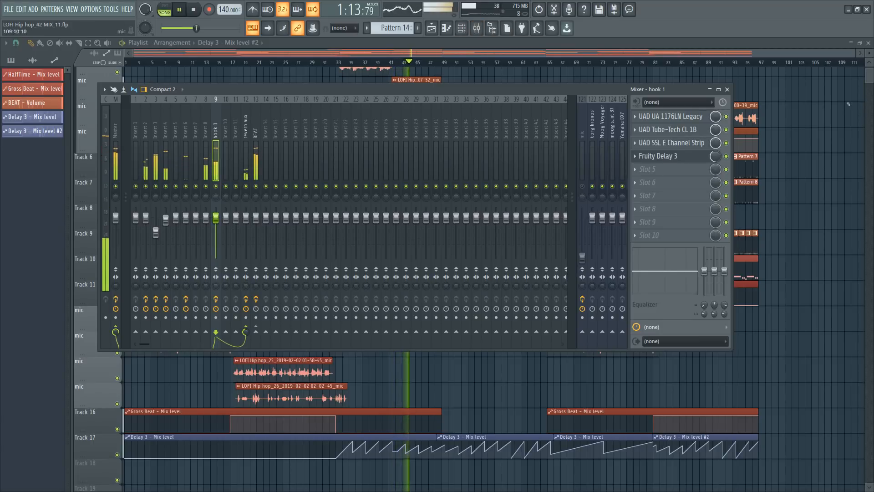
click(477, 28)
scroll(683, 124, up, 2)
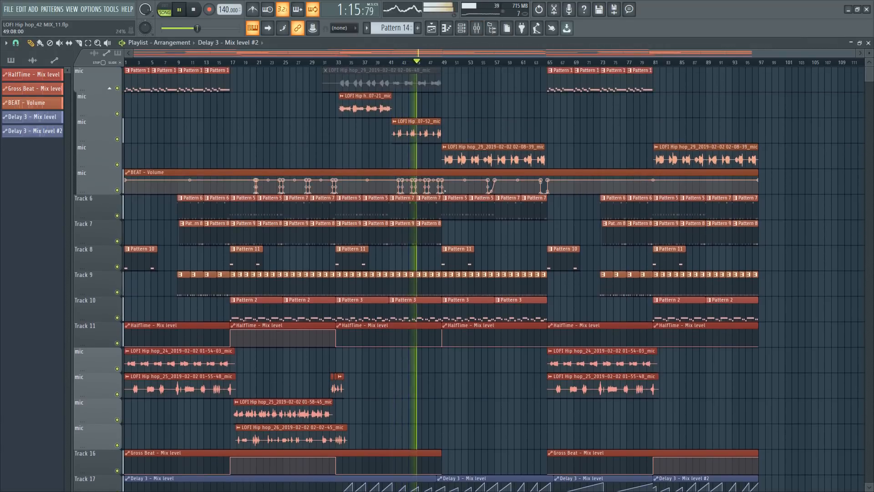
click(476, 29)
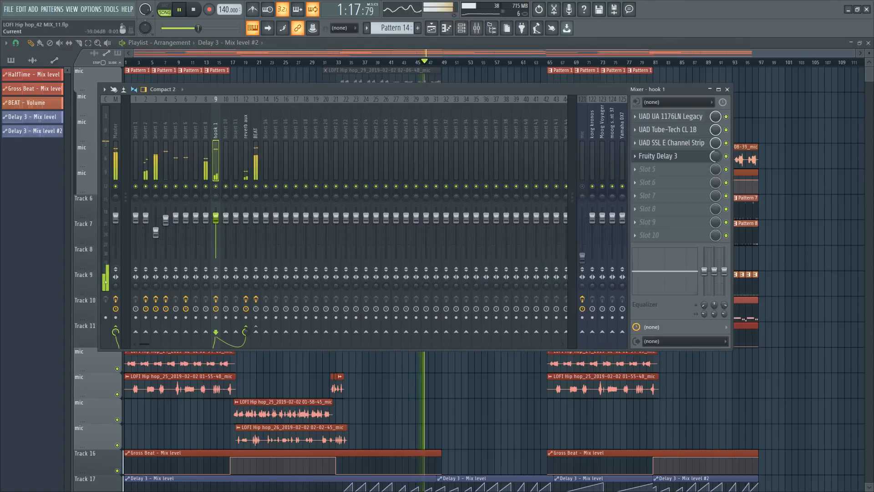
- Stop playback, unmute the mic channel and reset its volume, mute and lower it again, and play the song from the start
key(space)
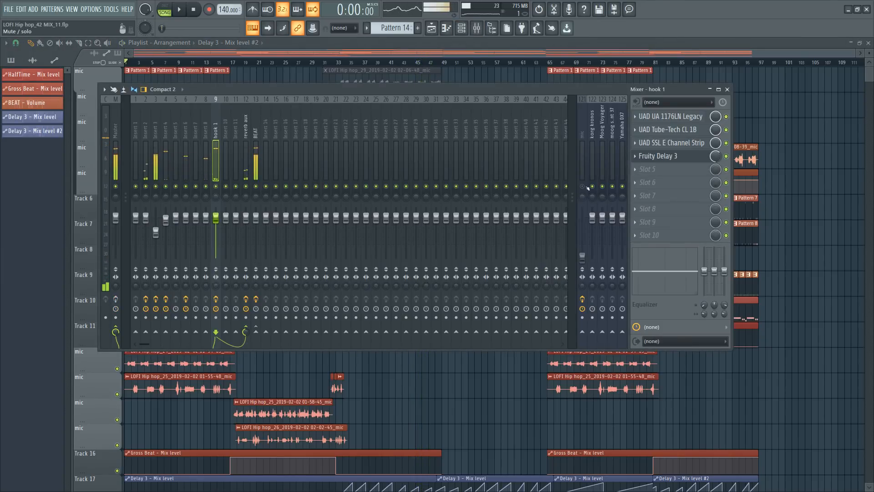
right_click(582, 255)
click(588, 262)
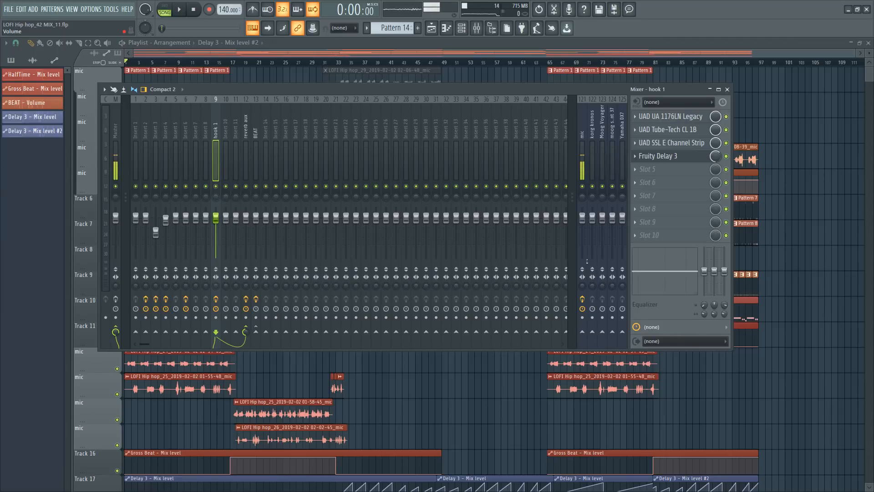
drag(586, 219, 582, 257)
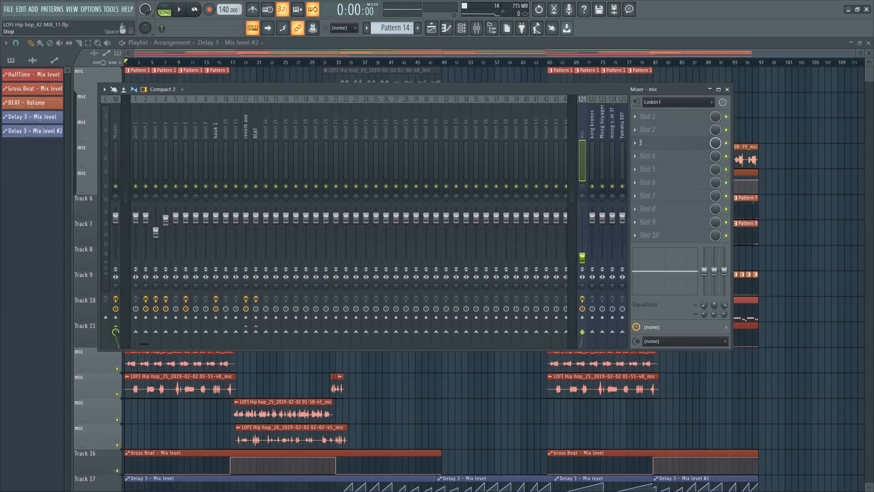
key(space)
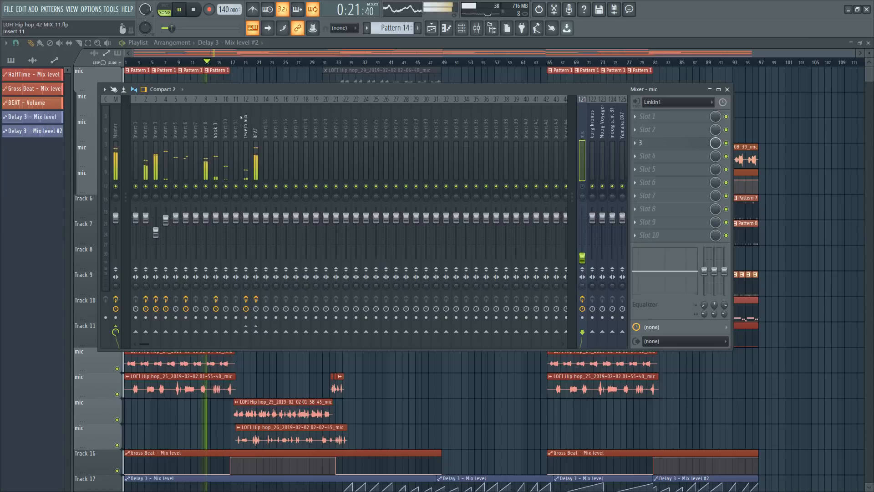
- Check the hook 1 channel and the sampler settings of the 02-07-52 vocal clip, and replay the song from bar 41
click(219, 132)
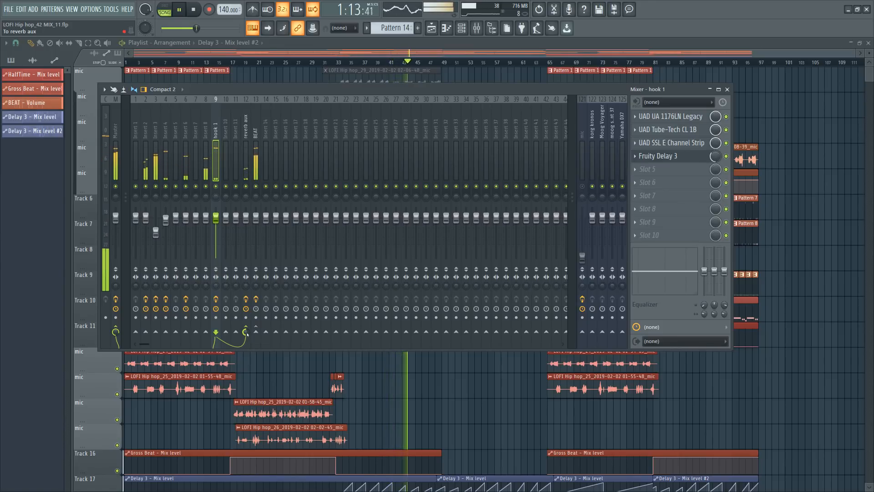
key(F9)
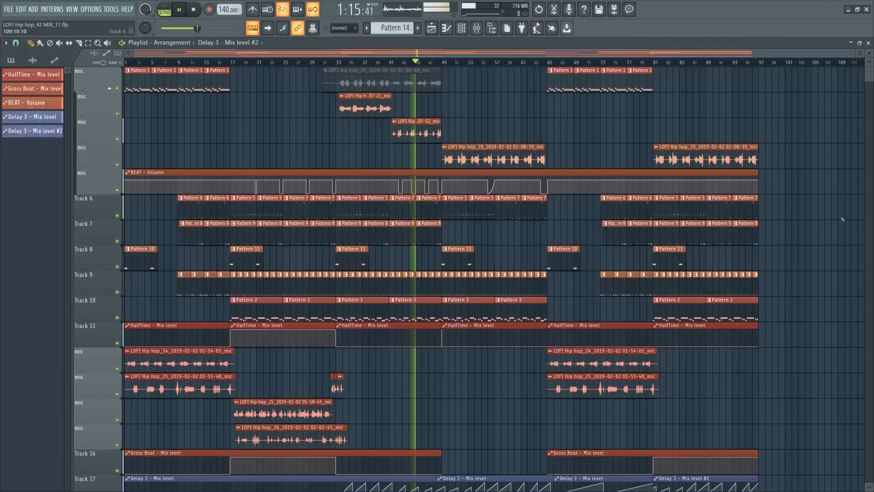
right_click(393, 127)
click(454, 178)
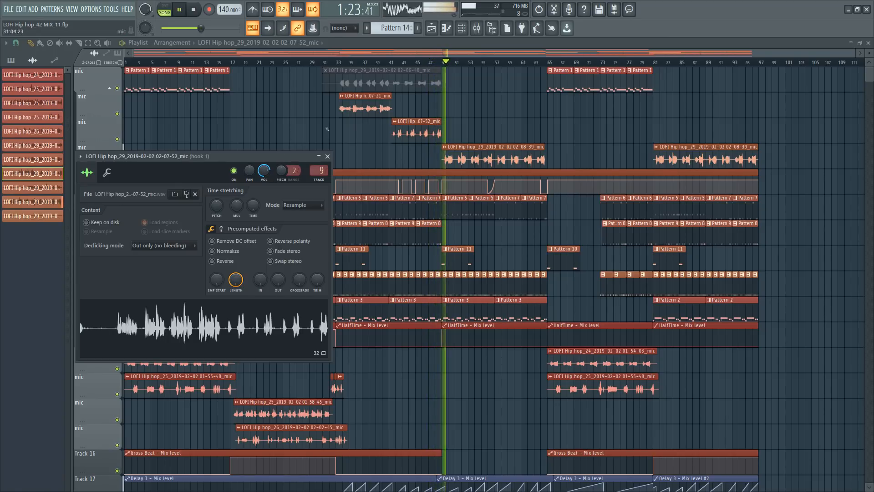
click(327, 156)
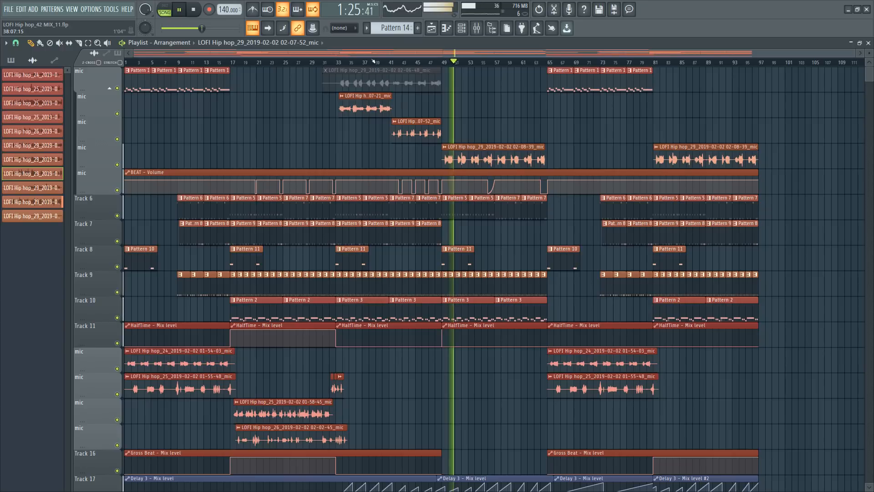
click(390, 63)
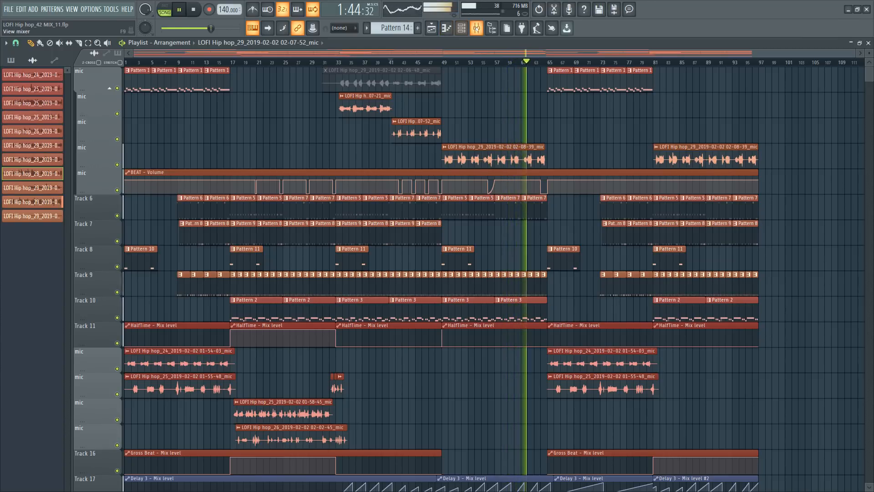
- In the master's Ozone 8 Imager, copy the Band 2 width value and paste it into Band 1, setting it to 34.2
click(477, 28)
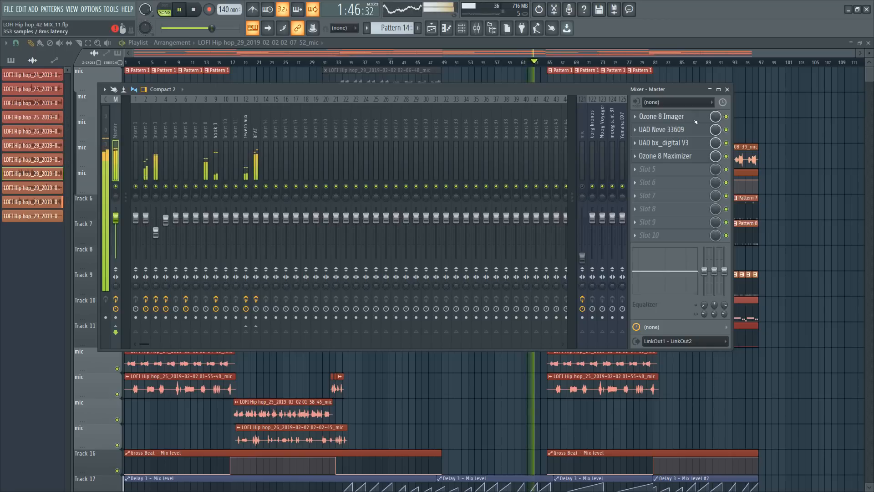
click(695, 121)
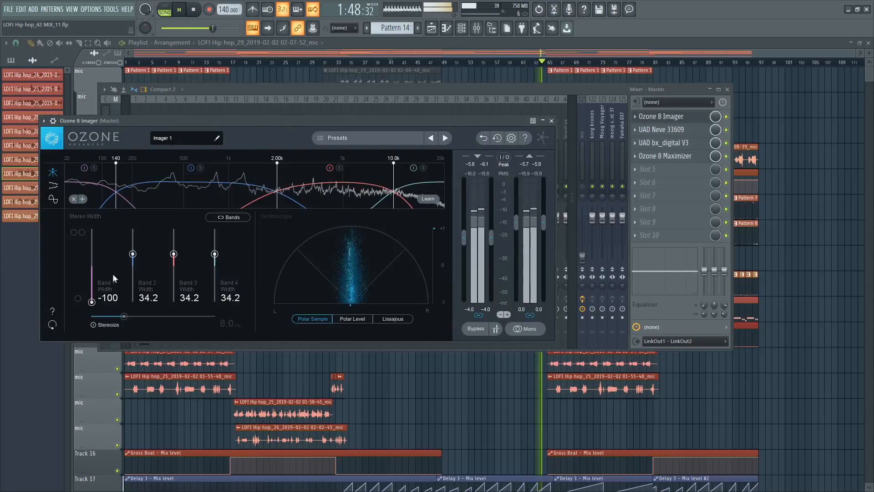
double_click(146, 299)
right_click(146, 299)
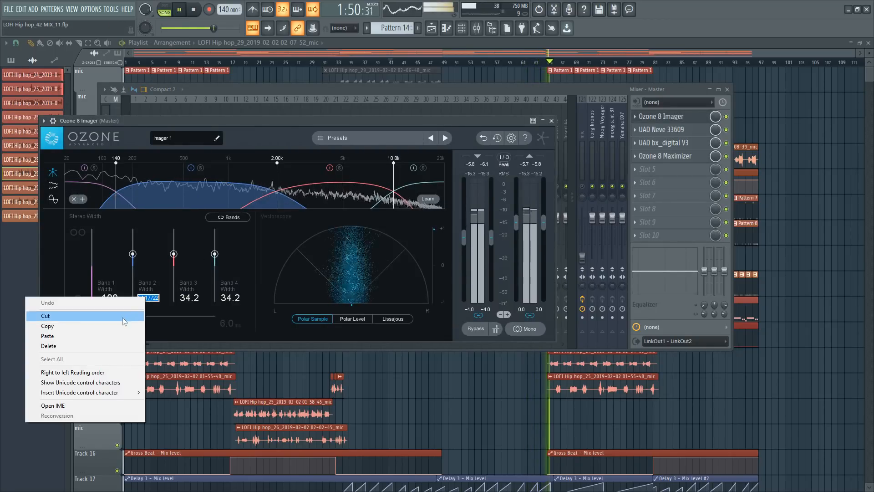
click(95, 316)
double_click(108, 298)
right_click(109, 298)
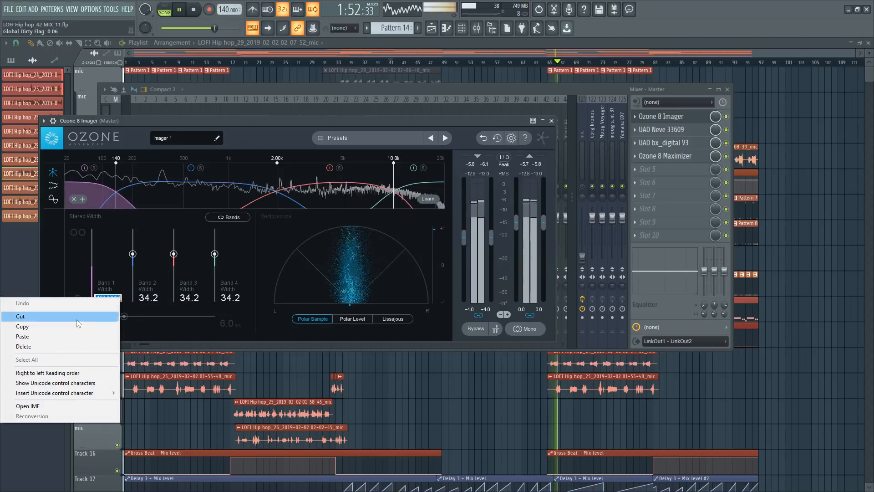
click(22, 335)
key(Return)
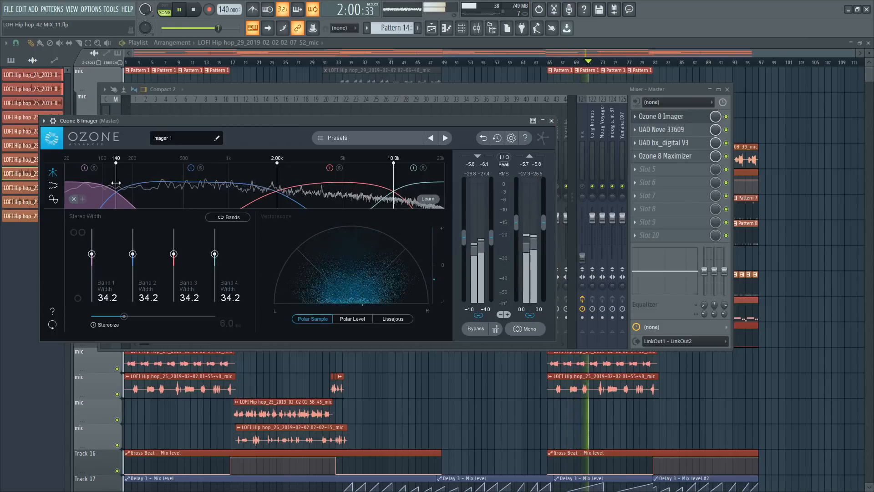
- Lower the Imager's crossover between Bands 1 and 2 to 74 Hz and close the plugin
drag(116, 186, 90, 185)
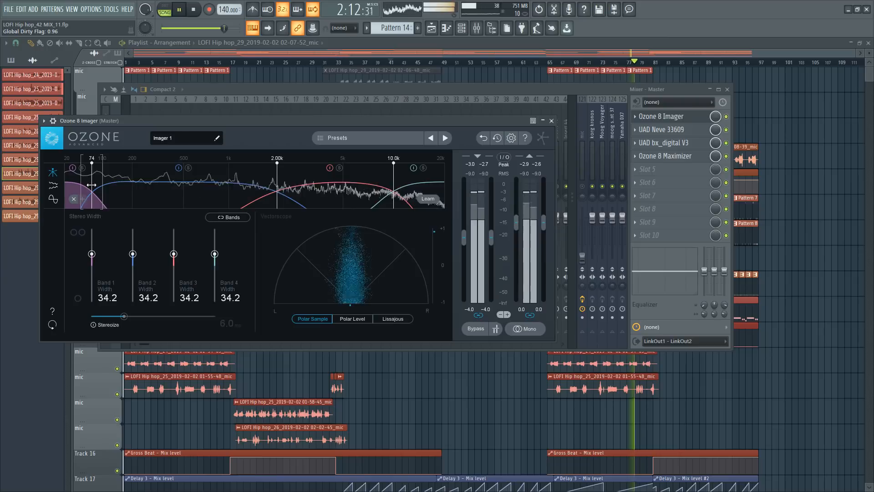
click(552, 121)
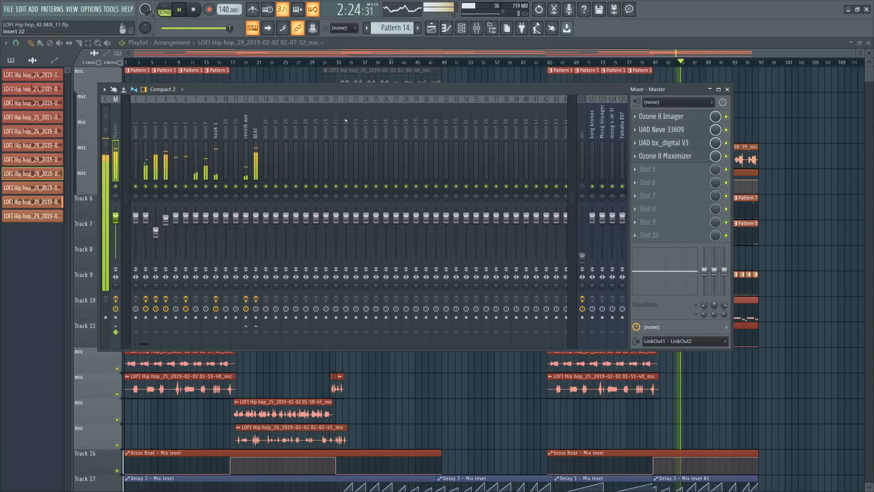
- Save the project as a new version, LOFI Hip hop_42 MIX_12.flp
key(F9)
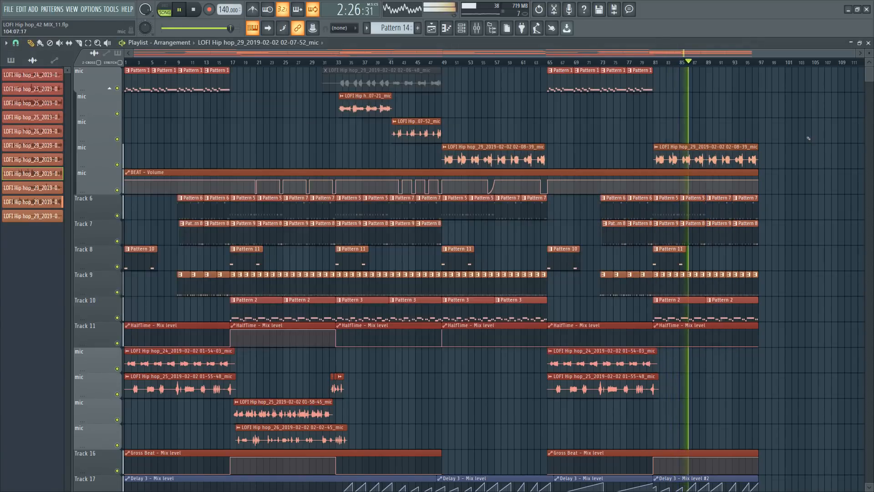
key(ctrl+n)
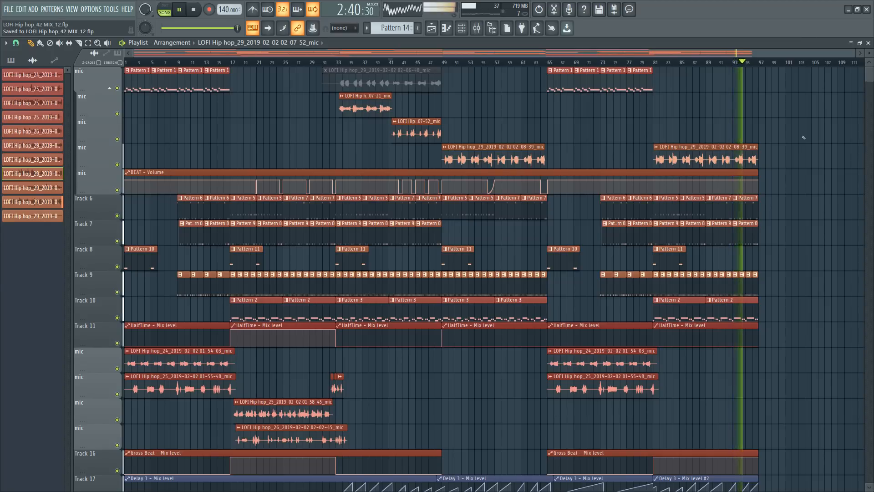
click(477, 28)
click(476, 28)
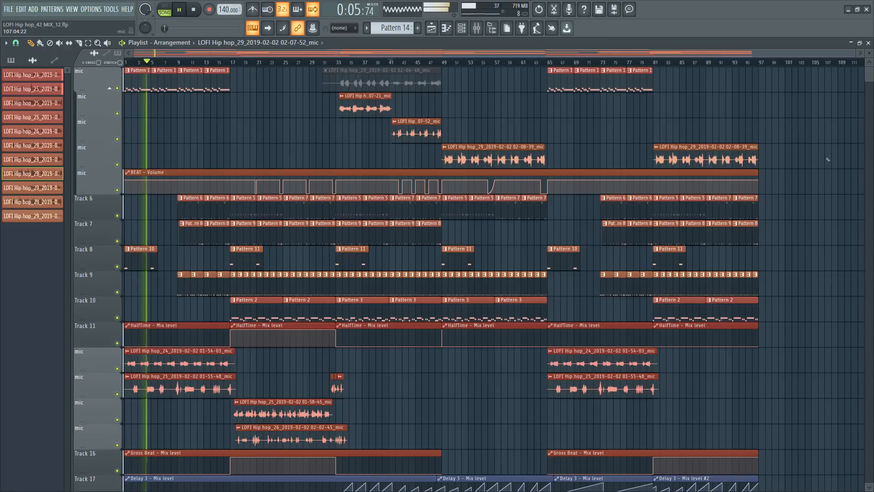
- Stop playback, bring the mic channel back to its default volume for talking, lower it again and hide the mixer
key(space)
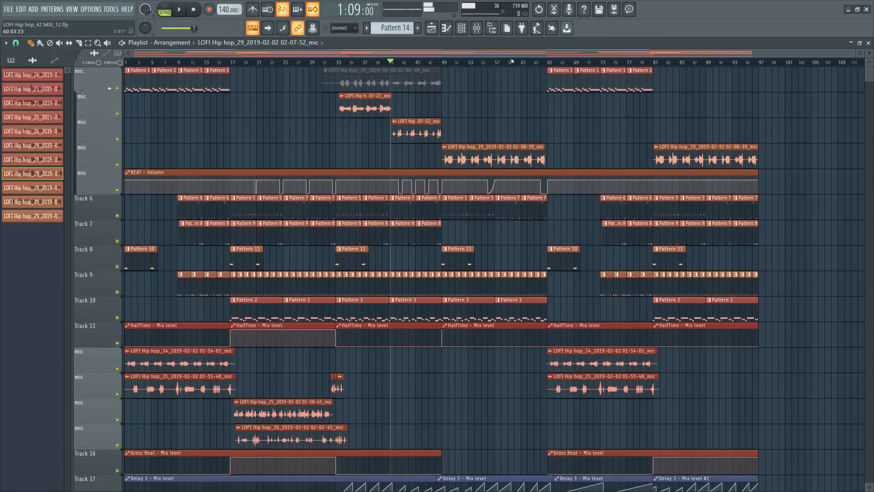
click(482, 34)
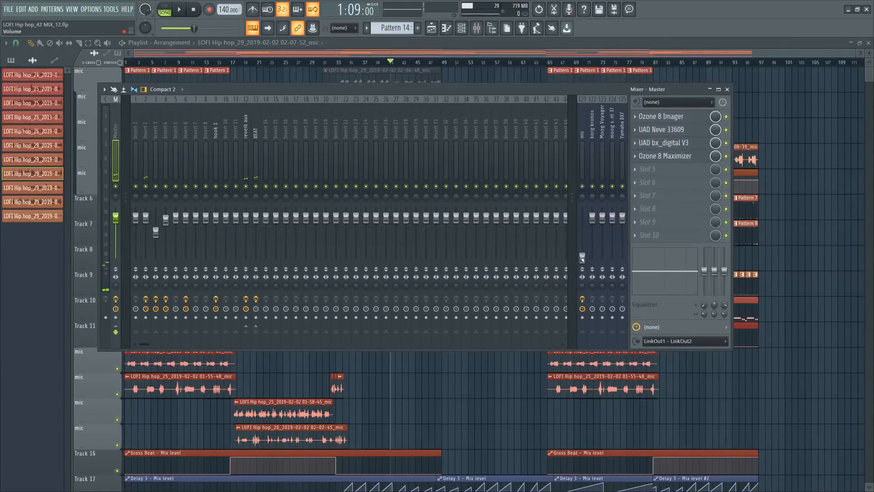
right_click(582, 258)
click(591, 258)
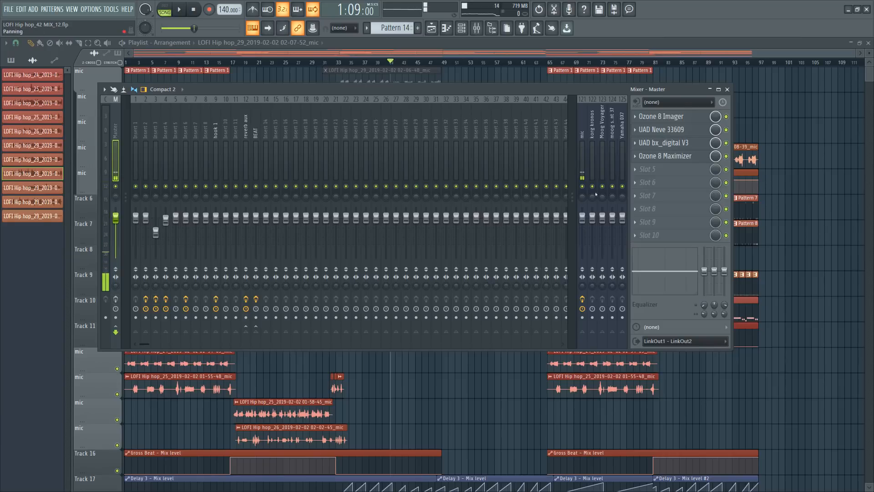
drag(584, 215, 585, 259)
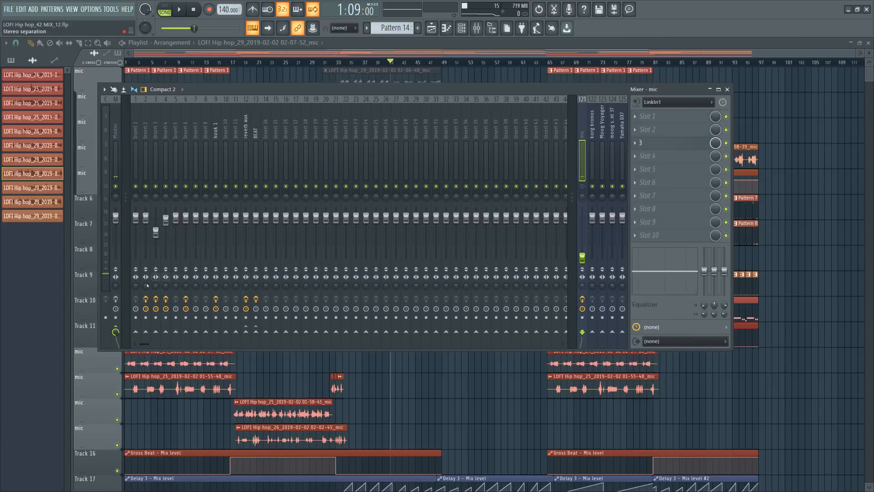
key(F9)
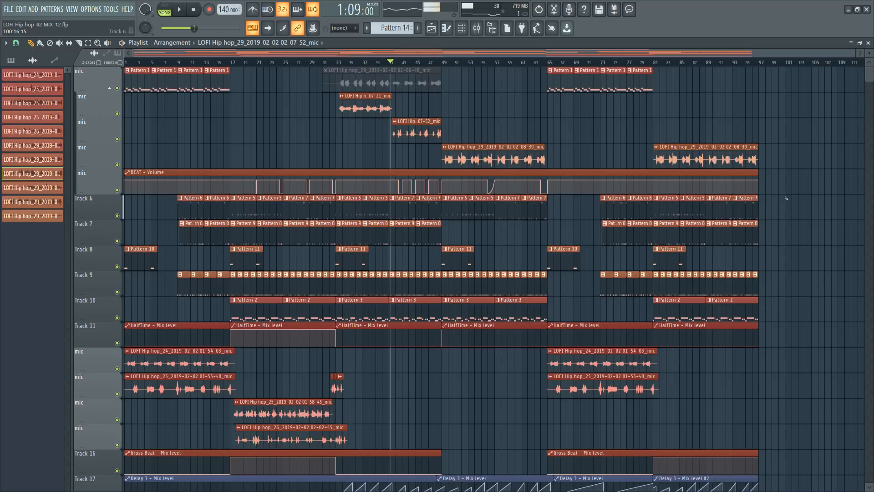
- Reset the mic channel's volume once more, mute it with its fader down, and play the whole song from the start
click(476, 27)
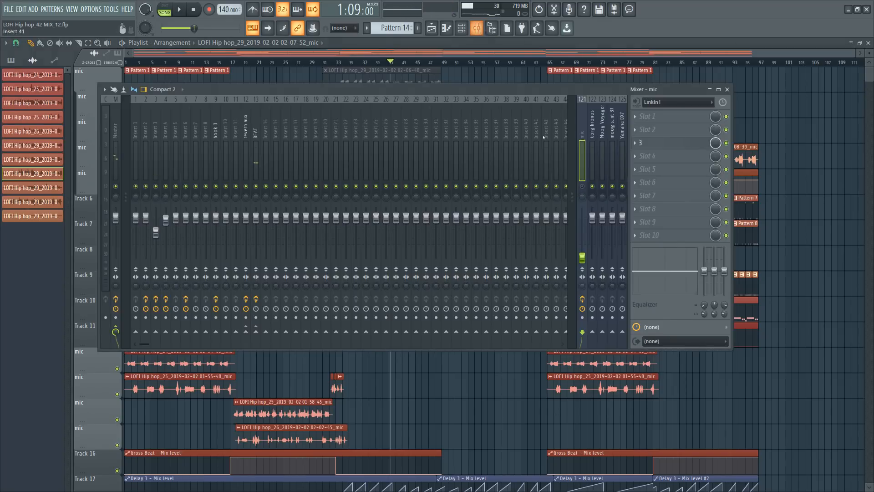
right_click(583, 258)
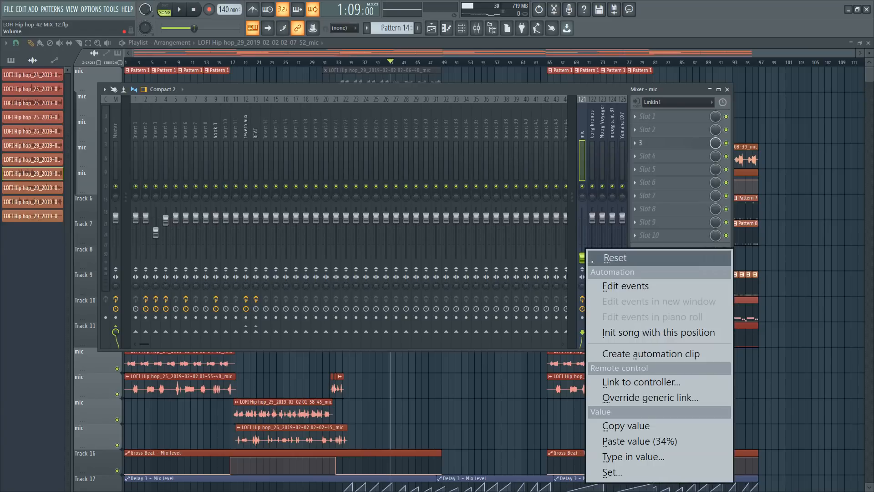
click(606, 256)
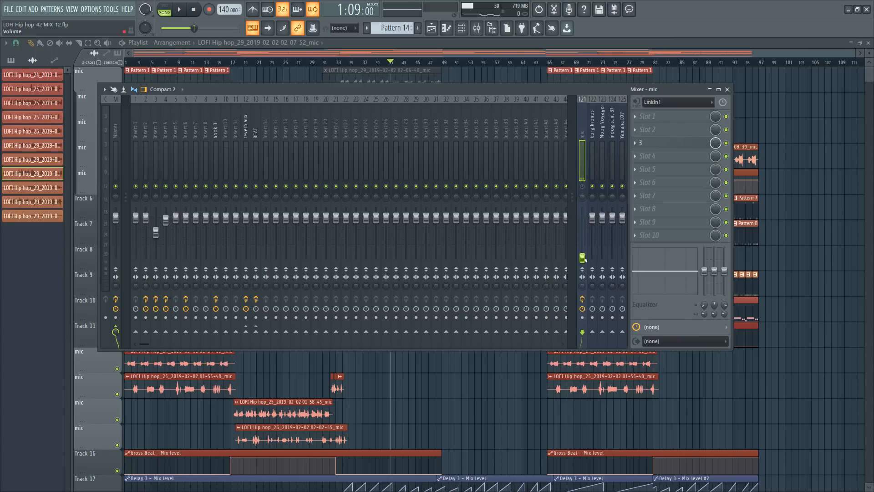
key(F9)
key(space)
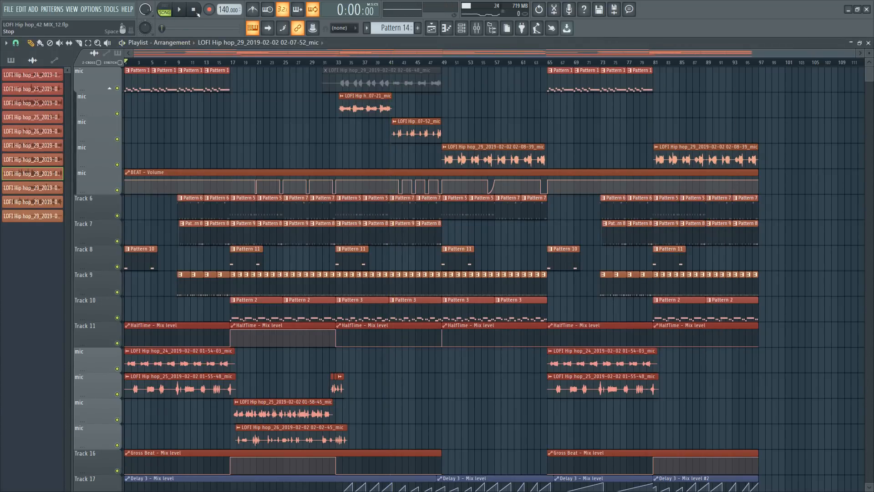
key(space)
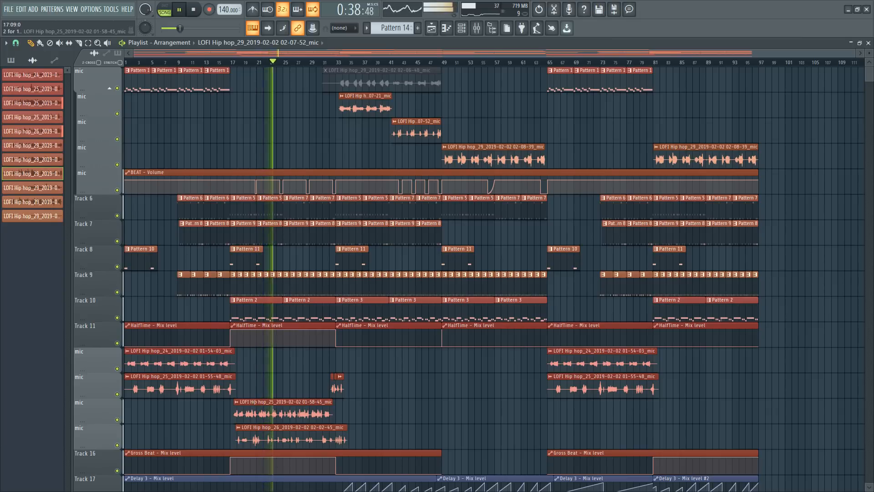
- Raise the channel volume of the 01-58-45 mic clip to 75% (-5.8 dB) and close its channel settings
right_click(233, 401)
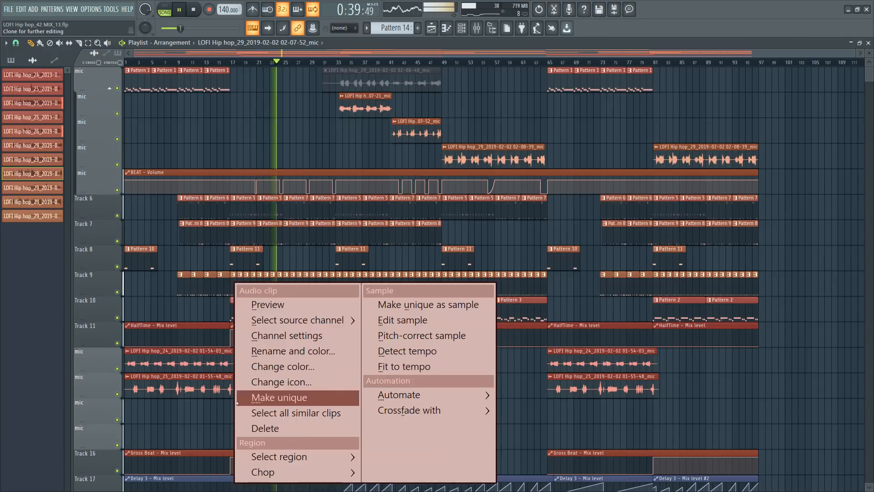
click(271, 336)
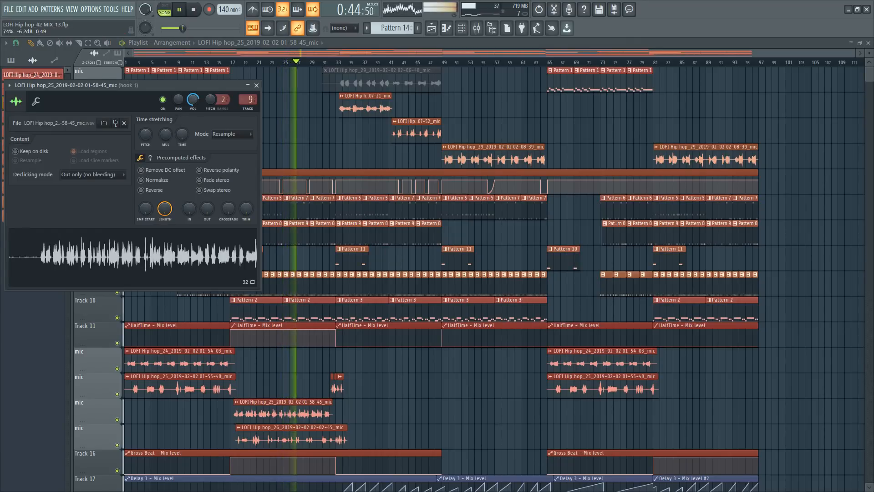
drag(193, 103, 193, 102)
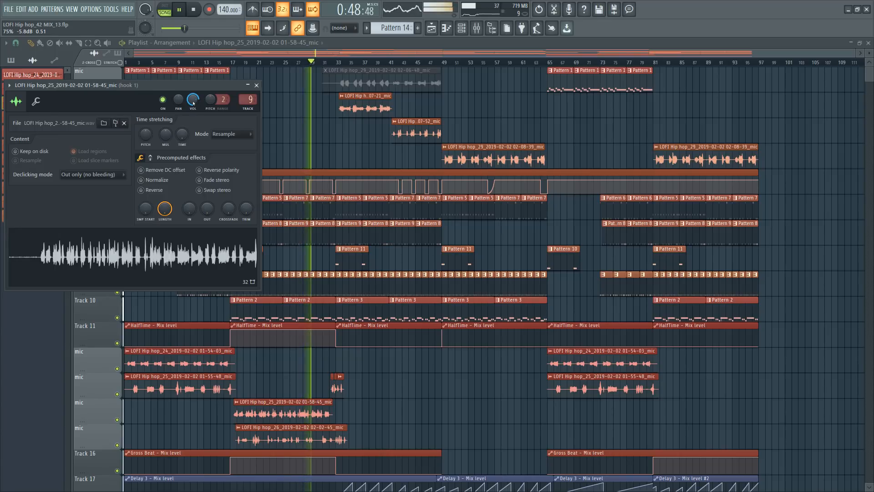
click(257, 85)
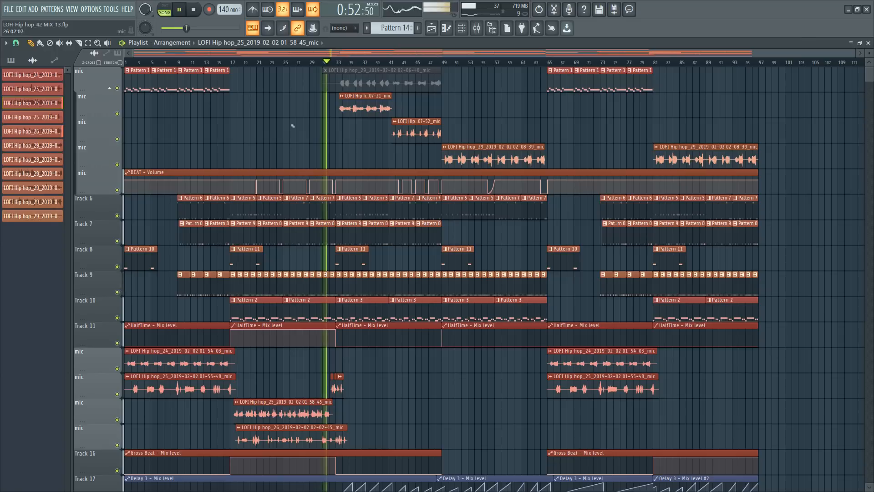
- Check the channel settings of the 02-07-21 mic clip, close them and replay the song from bar 33
right_click(342, 97)
click(379, 153)
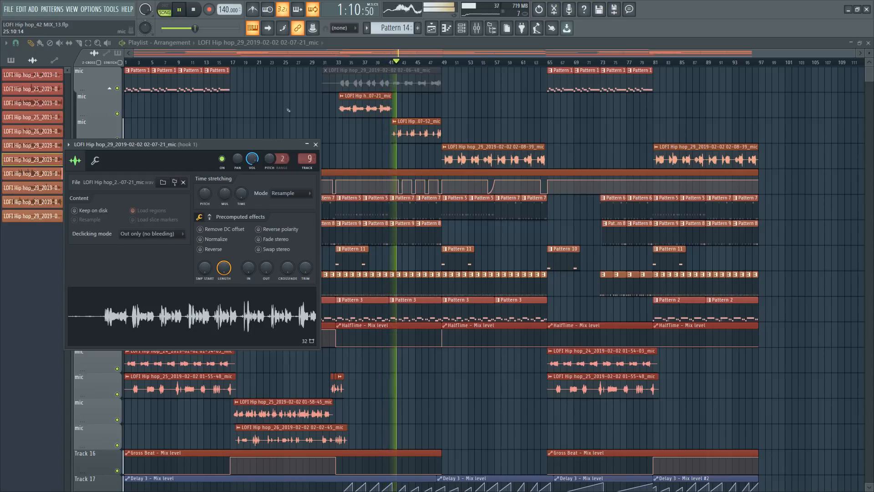
key(Escape)
click(337, 62)
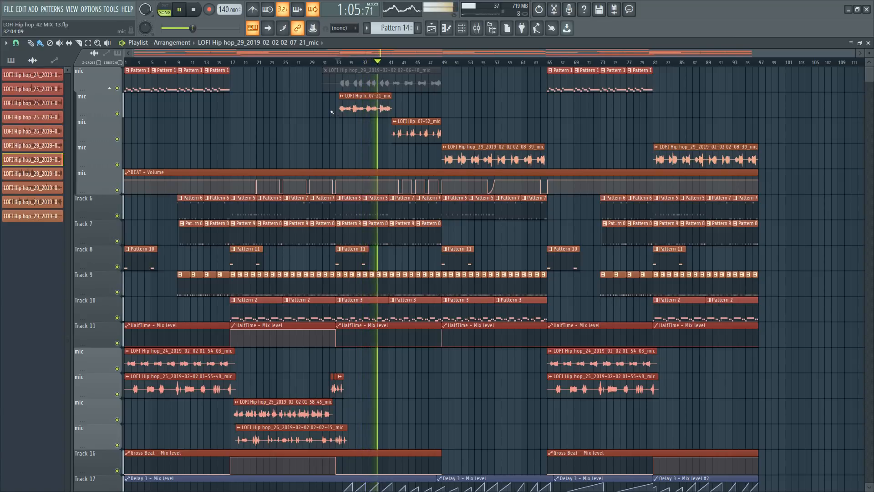
click(397, 123)
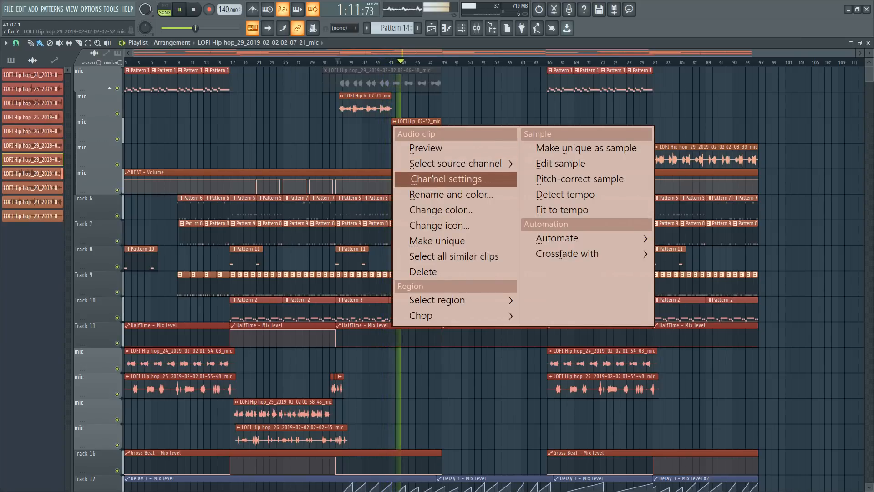
click(285, 137)
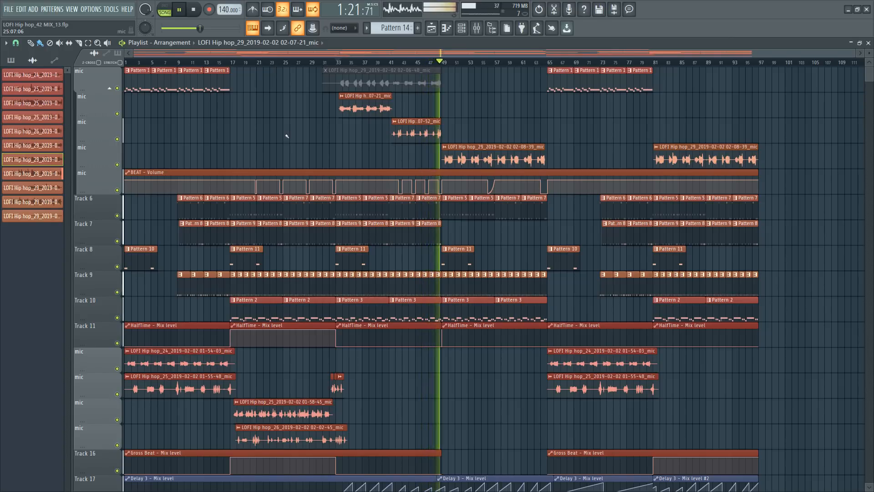
drag(511, 52, 576, 50)
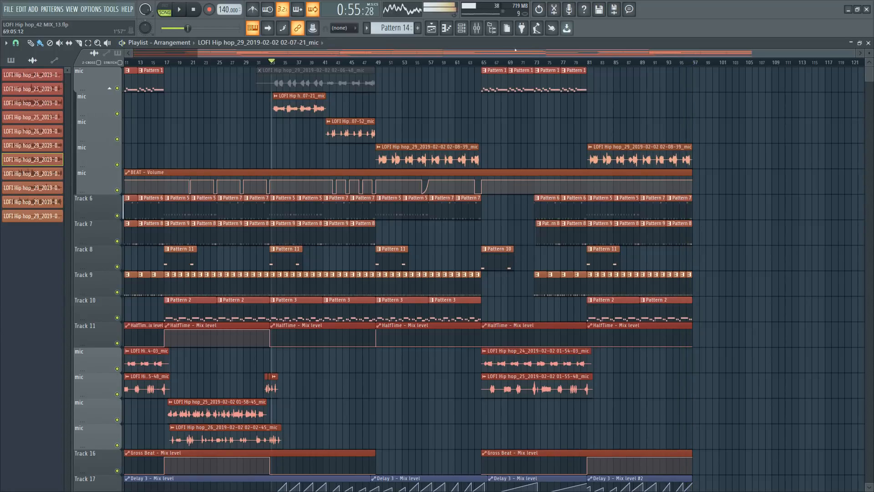
- Show the mixer, reset the mic track's volume to its default and hide the mixer again
click(478, 29)
click(581, 133)
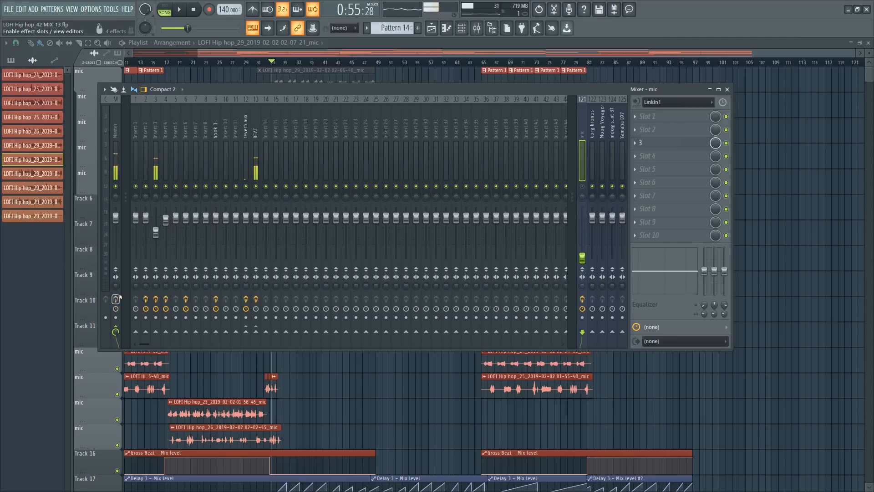
right_click(582, 257)
click(605, 256)
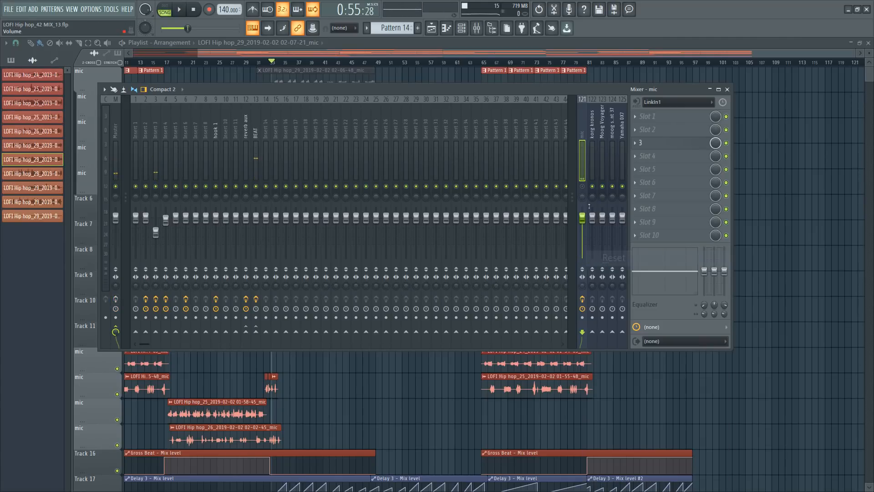
key(F9)
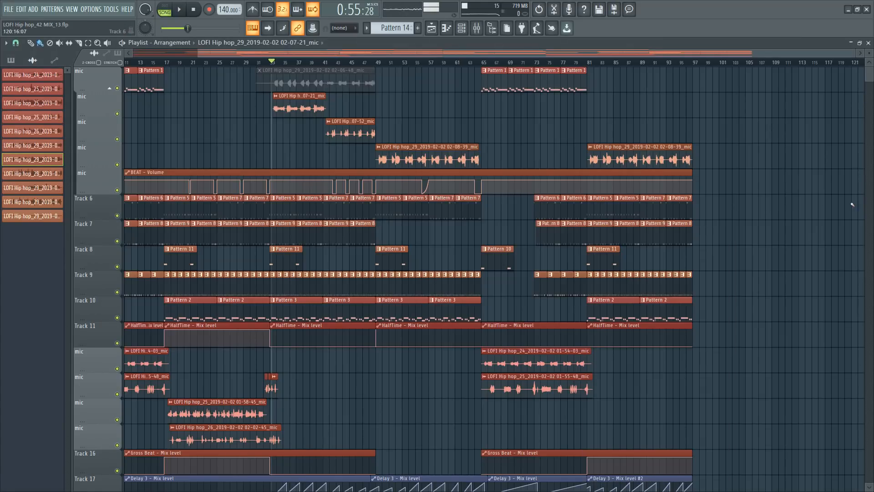